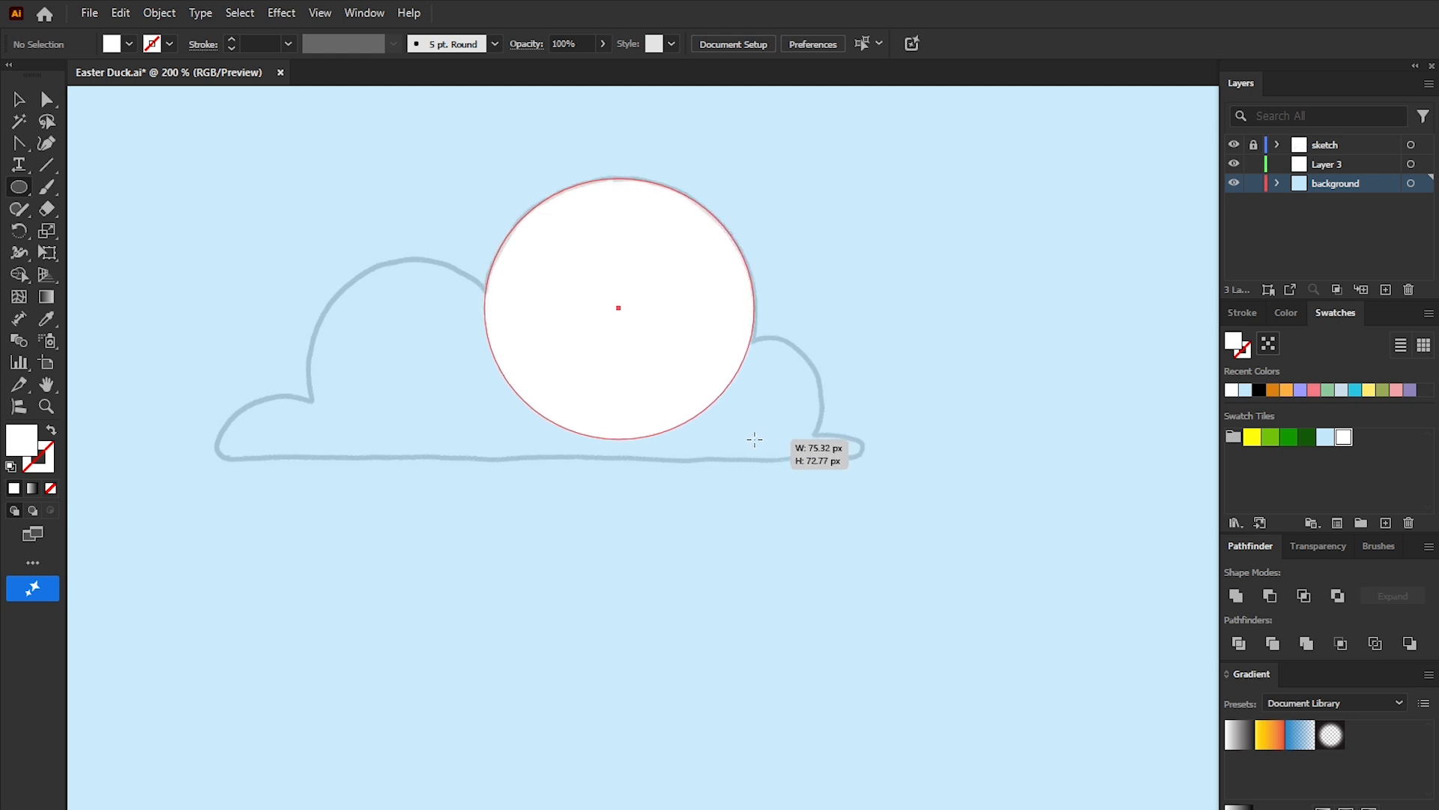
# Step: Draw the remaining overlapping white ellipses to fill the bumps and base of the large cloud sketch
pyautogui.moveTo(703, 337); pyautogui.dragTo(866, 474)
pyautogui.moveTo(218, 393); pyautogui.dragTo(400, 488)
pyautogui.moveTo(398, 340); pyautogui.dragTo(524, 460)
pyautogui.moveTo(427, 384); pyautogui.dragTo(608, 483)
pyautogui.moveTo(556, 406); pyautogui.dragTo(772, 494)
# Step: Select all the large cloud's ellipses and unite them into one shape
pyautogui.hotkey('ctrl', 'a')
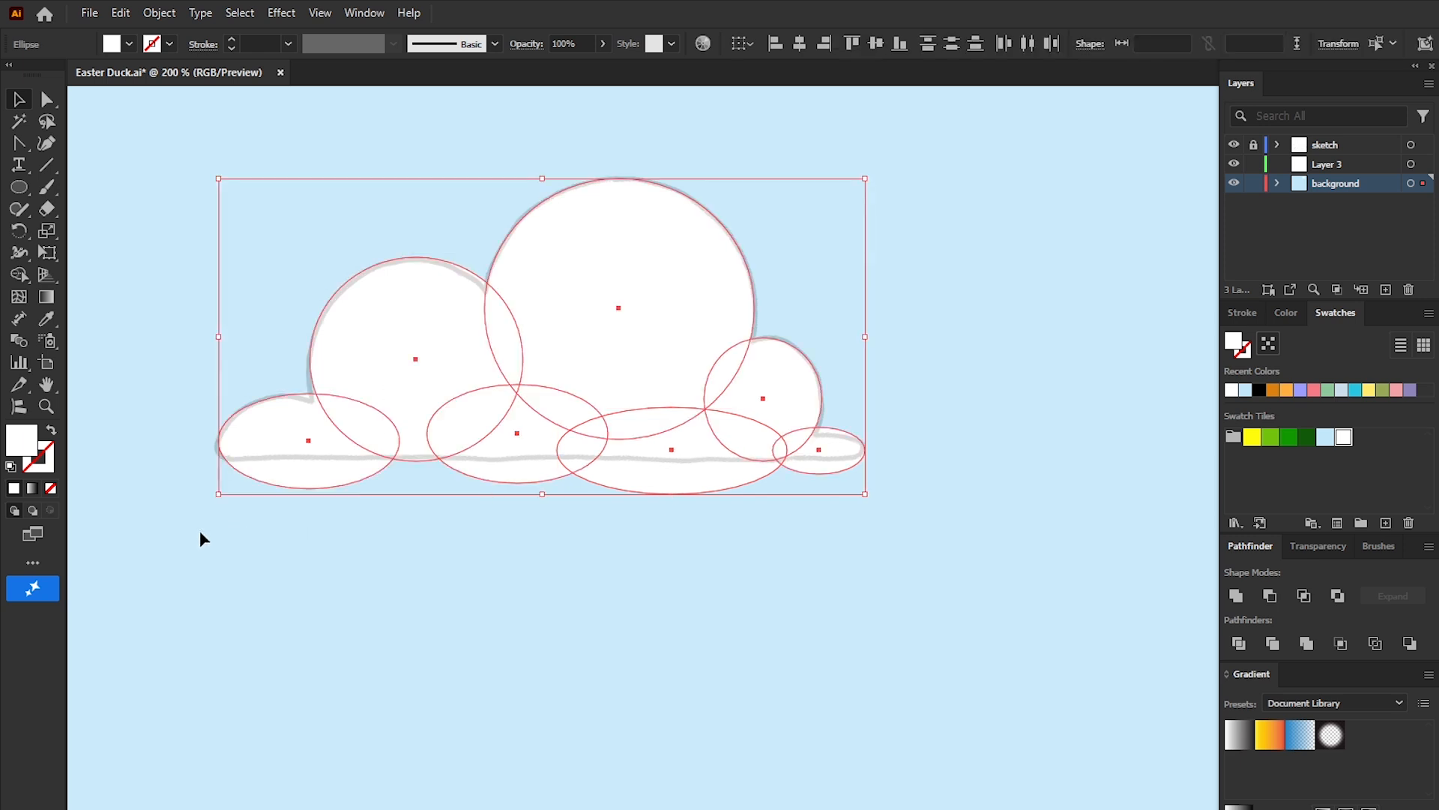
pyautogui.click(1236, 598)
pyautogui.click(1013, 608)
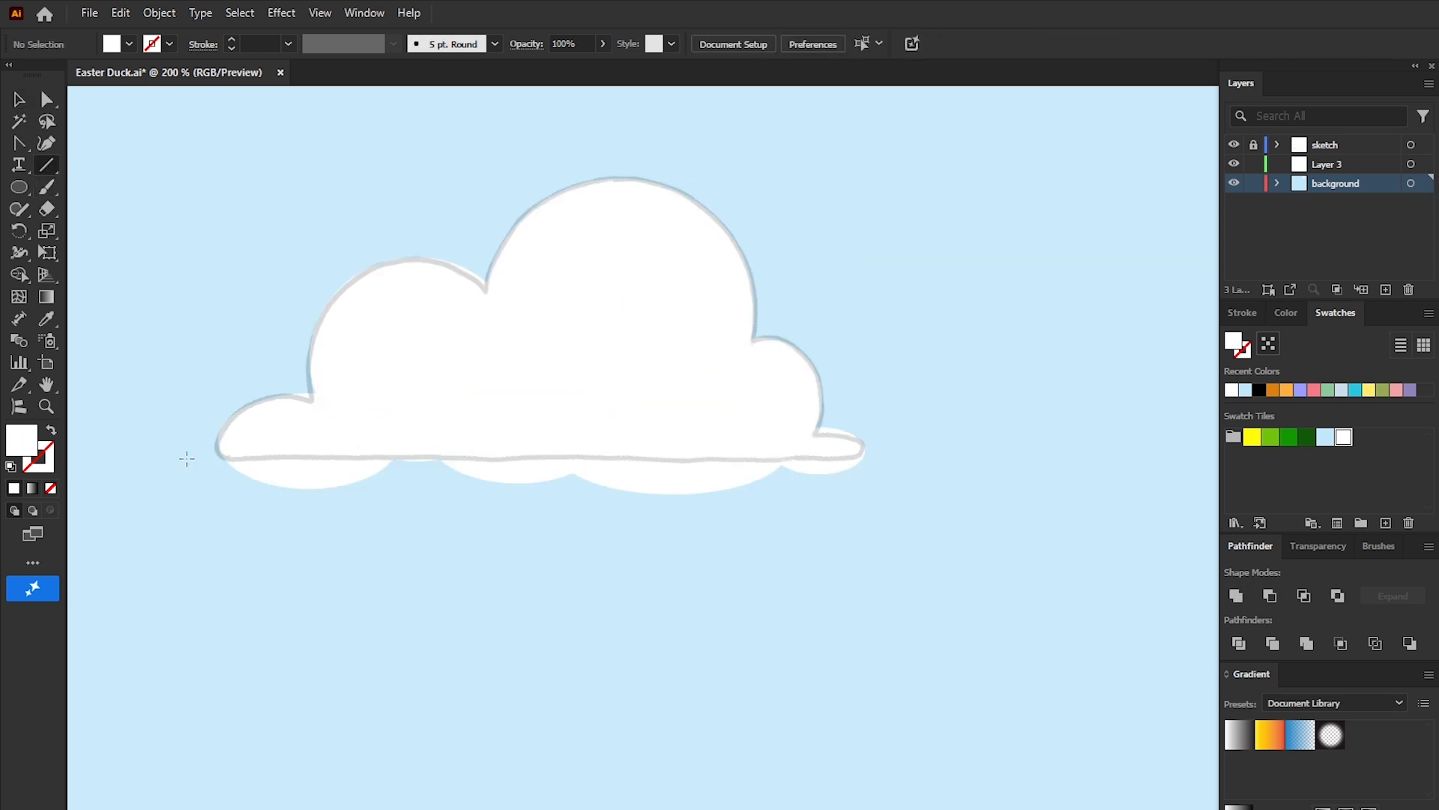
# Step: Draw a horizontal line along the large cloud's sketched base and remove the parts below it with the Shape Builder
pyautogui.moveTo(186, 458); pyautogui.dragTo(917, 457)
pyautogui.press('v')
pyautogui.hotkey('ctrl', 'a')
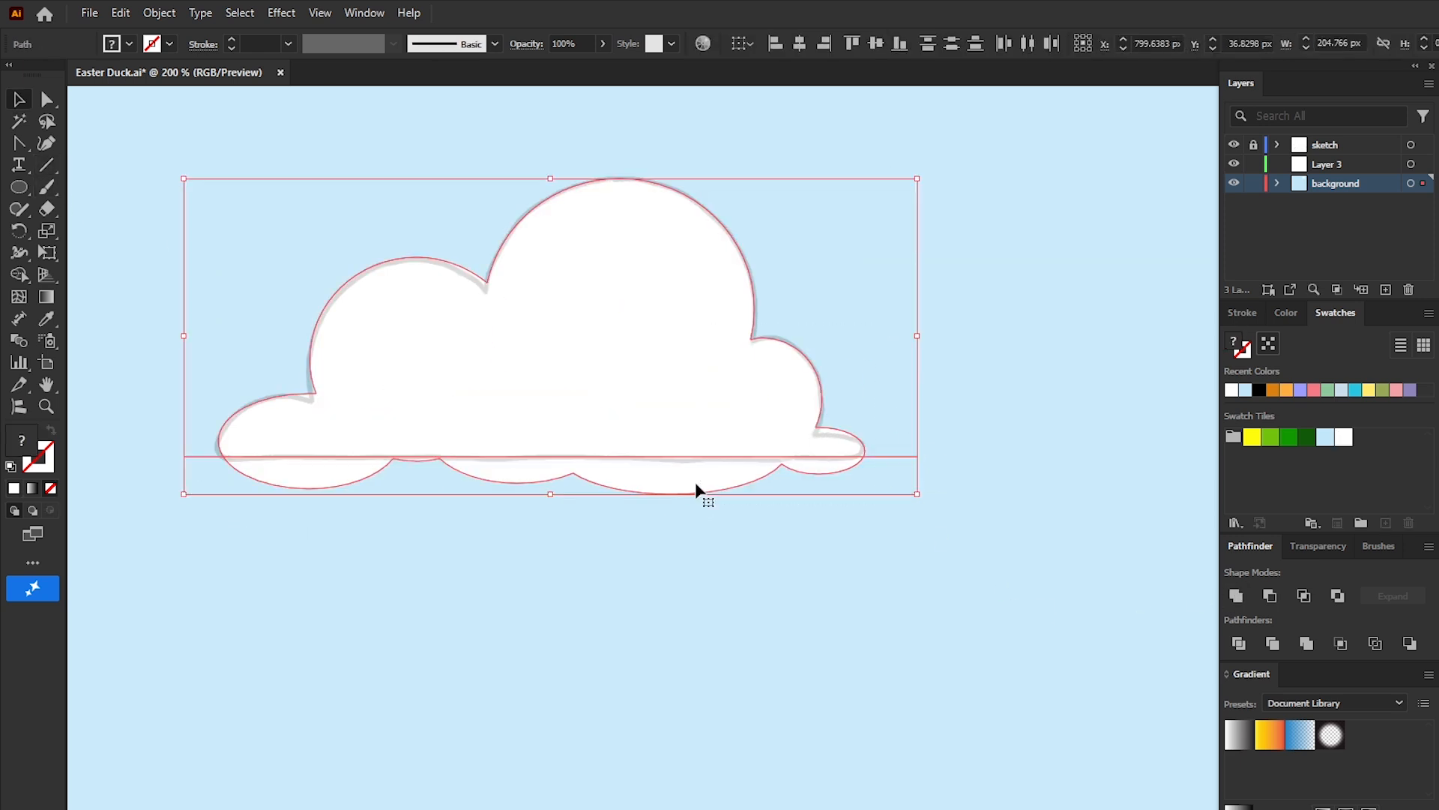
pyautogui.click(18, 276)
pyautogui.moveTo(315, 476)
pyautogui.mouseDown()
pyautogui.moveTo(645, 485)
pyautogui.moveTo(817, 468)
pyautogui.mouseUp()
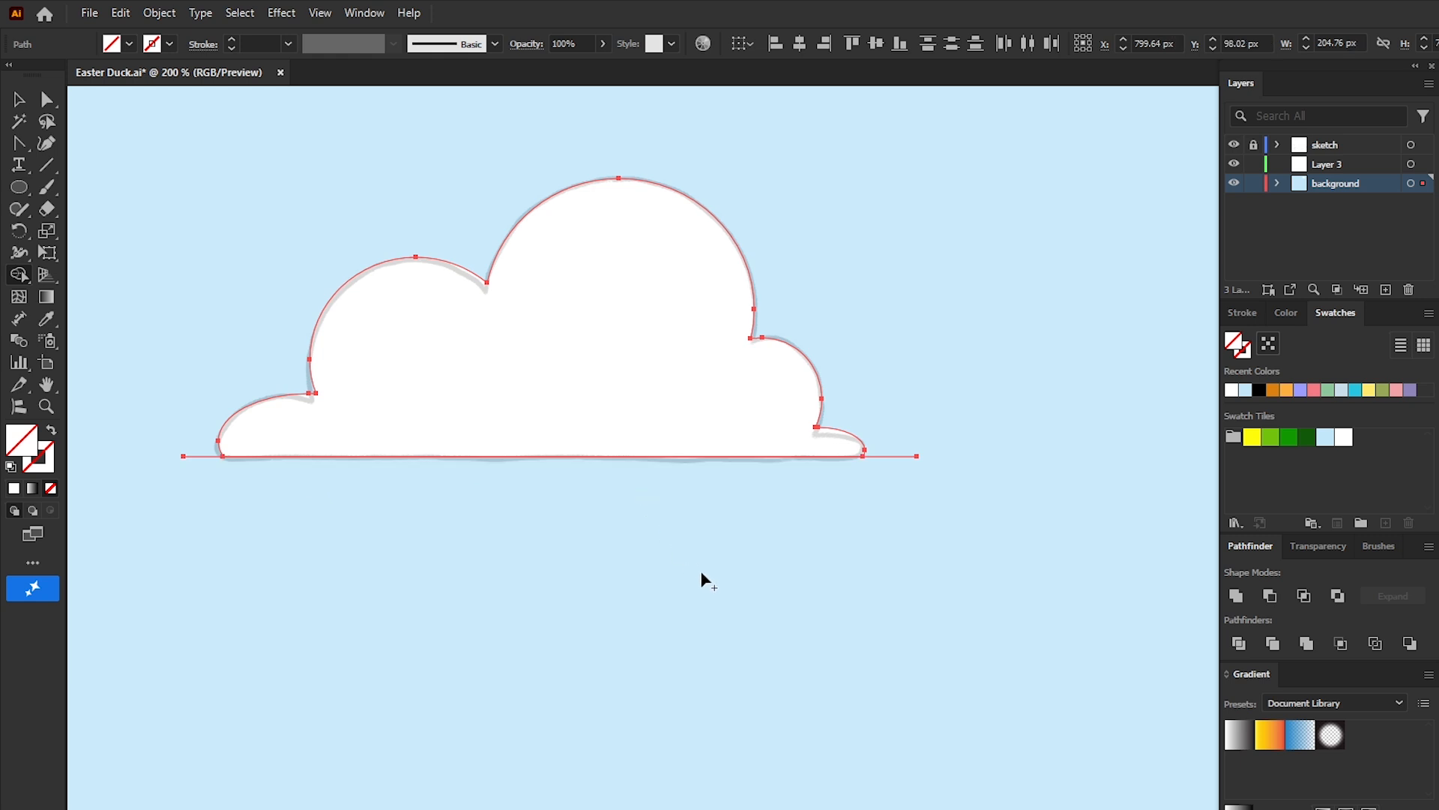
# Step: Delete the leftover cutting line and round the large cloud's two bottom corners to about 1.76 px
pyautogui.press('v')
pyautogui.click(909, 456)
pyautogui.press('Delete')
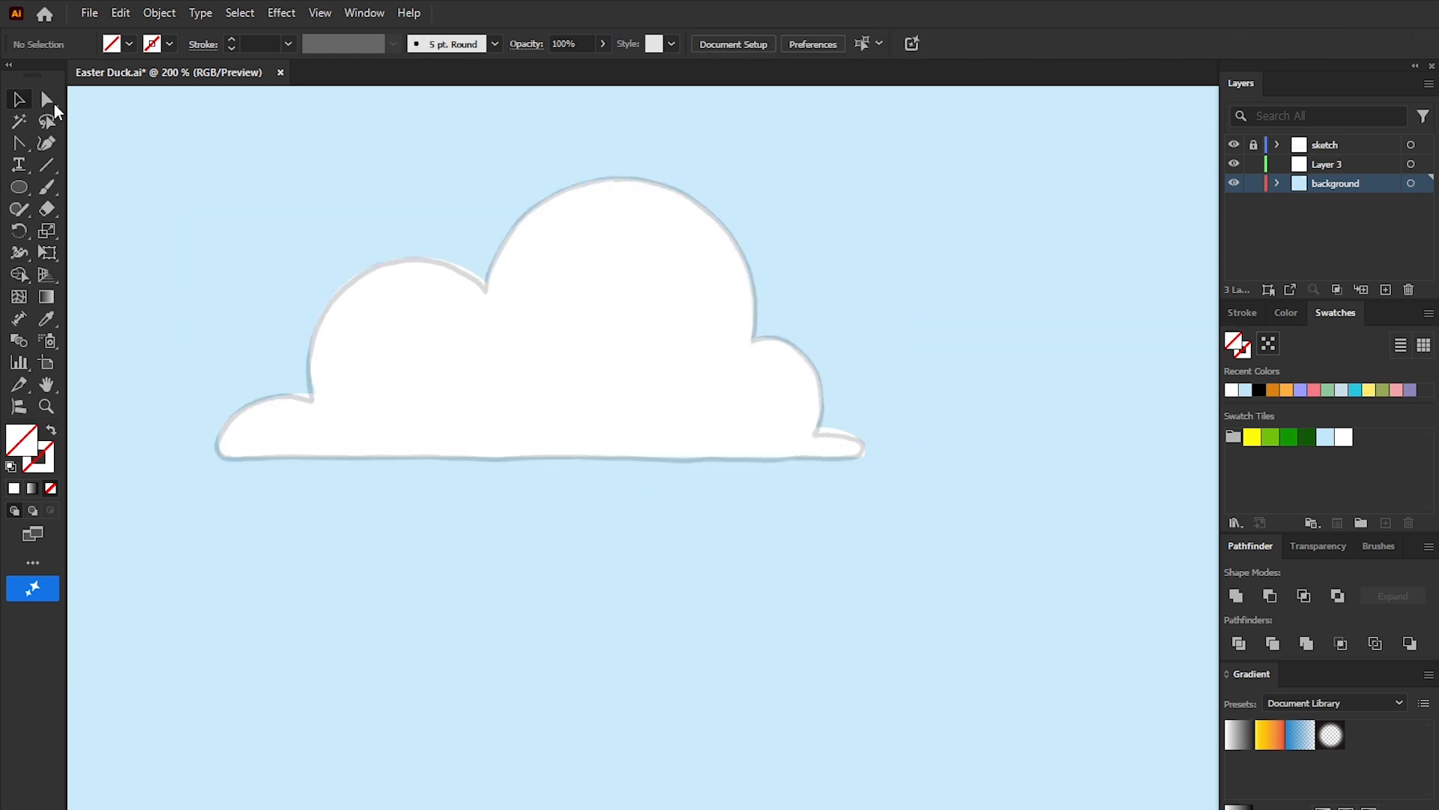
pyautogui.click(859, 455)
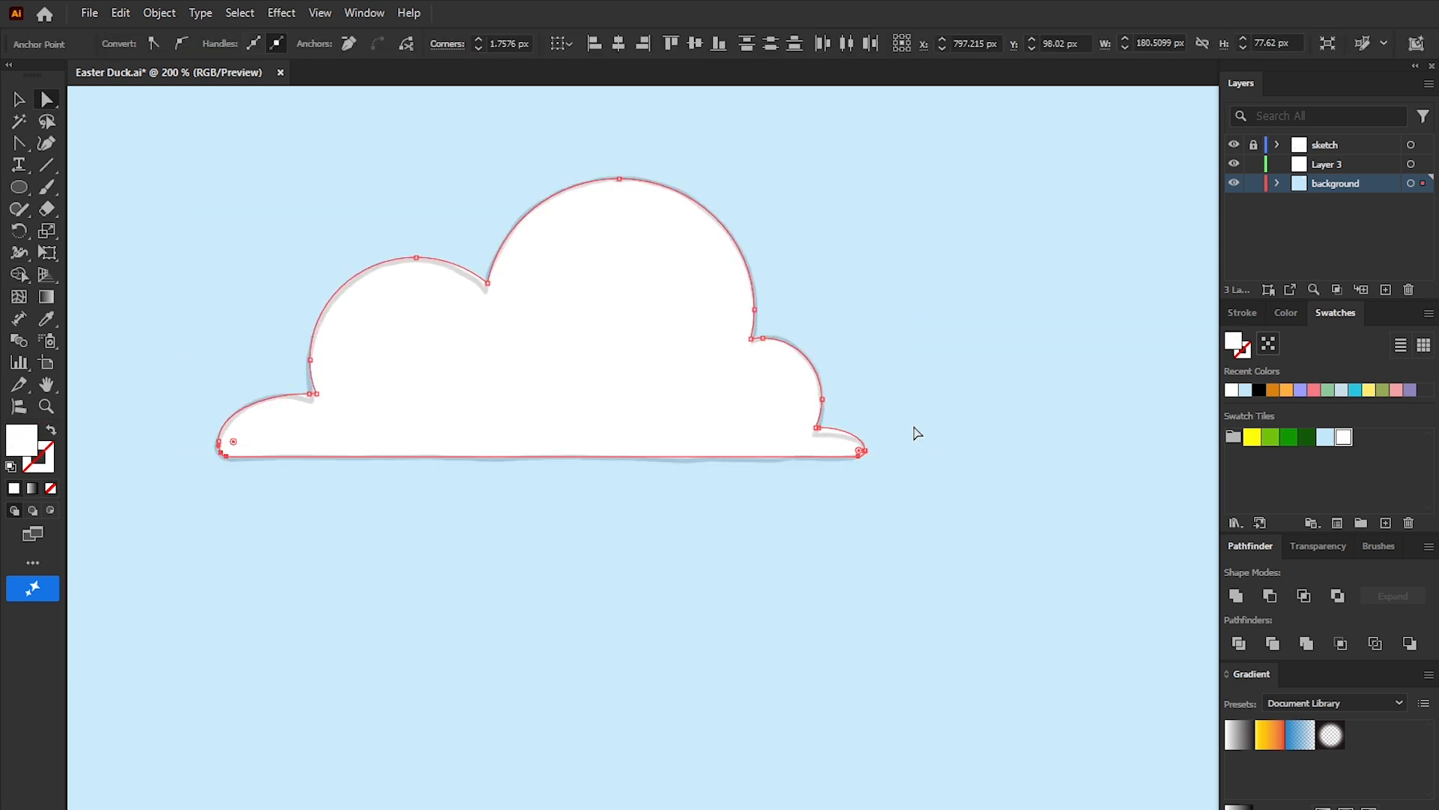
# Step: Draw five overlapping white ellipses to fill the bumps and base of the smaller cloud sketch
pyautogui.press('l')
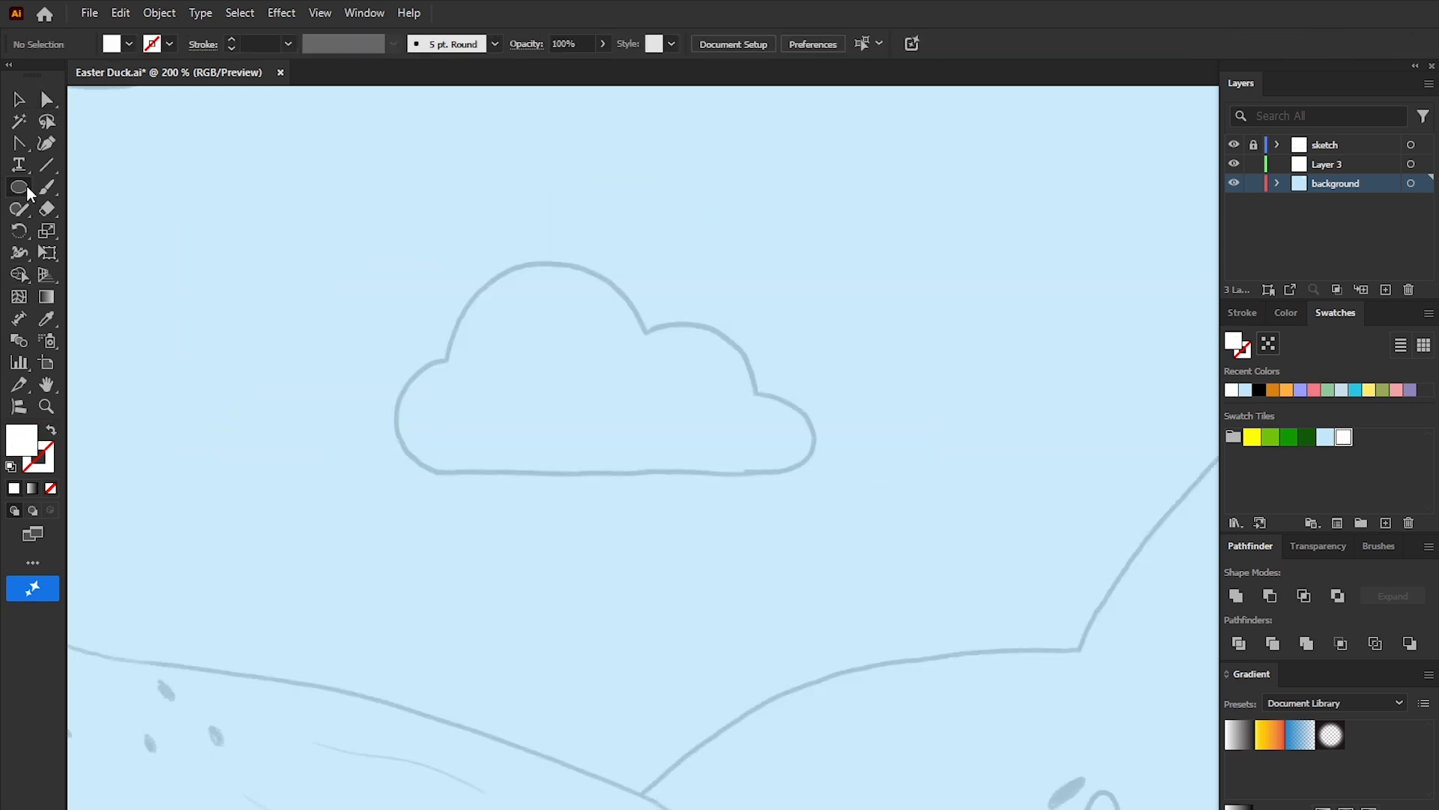
pyautogui.moveTo(465, 290)
pyautogui.mouseDown()
pyautogui.moveTo(616, 410)
pyautogui.moveTo(660, 467)
pyautogui.moveTo(648, 436)
pyautogui.moveTo(651, 459)
pyautogui.mouseUp()
pyautogui.moveTo(617, 332); pyautogui.dragTo(752, 465)
pyautogui.moveTo(684, 393); pyautogui.dragTo(814, 490)
pyautogui.moveTo(397, 359); pyautogui.dragTo(558, 499)
pyautogui.moveTo(469, 418); pyautogui.dragTo(736, 490)
# Step: Select the smaller cloud's five ellipses and unite them into one shape
pyautogui.press('v')
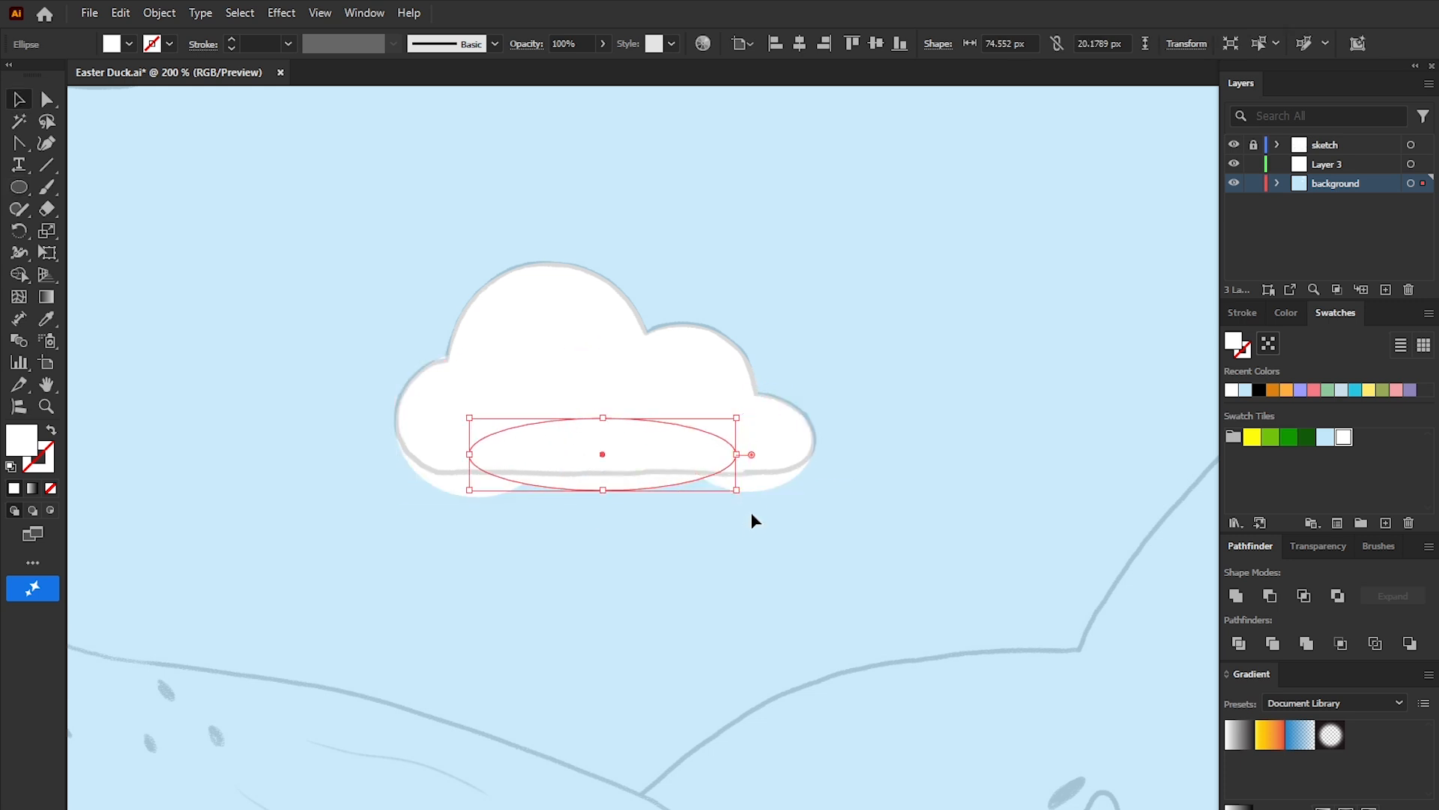
pyautogui.moveTo(862, 240); pyautogui.dragTo(312, 520)
pyautogui.click(1237, 596)
# Step: Draw a horizontal line across the smaller cloud's base and cut away the parts below it with the Shape Builder
pyautogui.press('\\')
pyautogui.moveTo(349, 474); pyautogui.dragTo(894, 472)
pyautogui.press('v')
pyautogui.moveTo(867, 350); pyautogui.dragTo(565, 519)
pyautogui.click(21, 272)
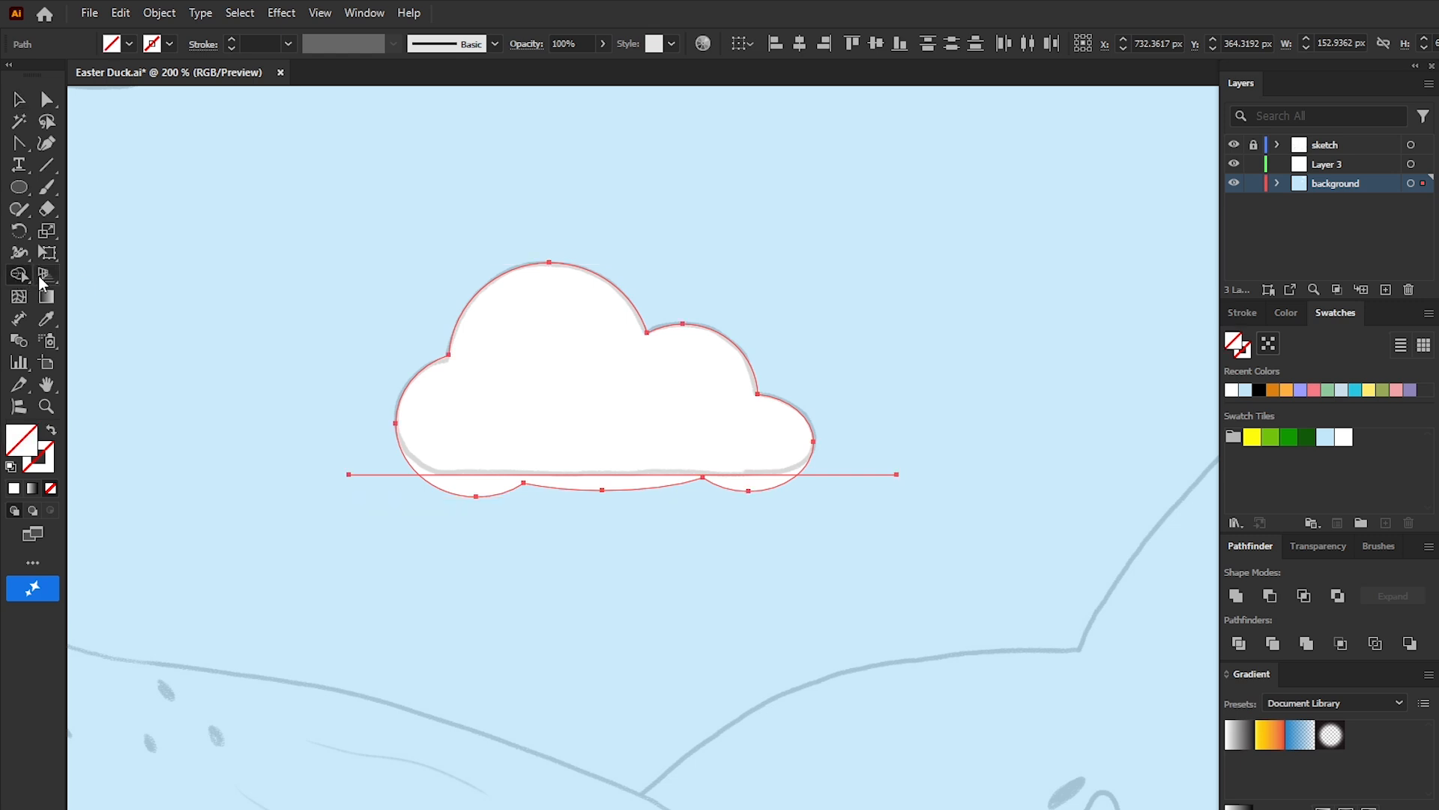
pyautogui.keyDown('alt'); pyautogui.click(752, 493); pyautogui.keyUp('alt')
# Step: Delete the leftover line from the smaller cloud and round its bottom corners
pyautogui.press('v')
pyautogui.moveTo(911, 445); pyautogui.dragTo(323, 260)
pyautogui.press('Delete')
pyautogui.press('a')
pyautogui.click(975, 427)
pyautogui.press('v')
# Step: Place a copy of the smaller cloud on the third cloud sketch beside the duck's hat and reflect it across the vertical axis
pyautogui.scroll(-3, 1086, 452)
pyautogui.click(929, 441)
pyautogui.rightClick(326, 244)
pyautogui.click(578, 771)
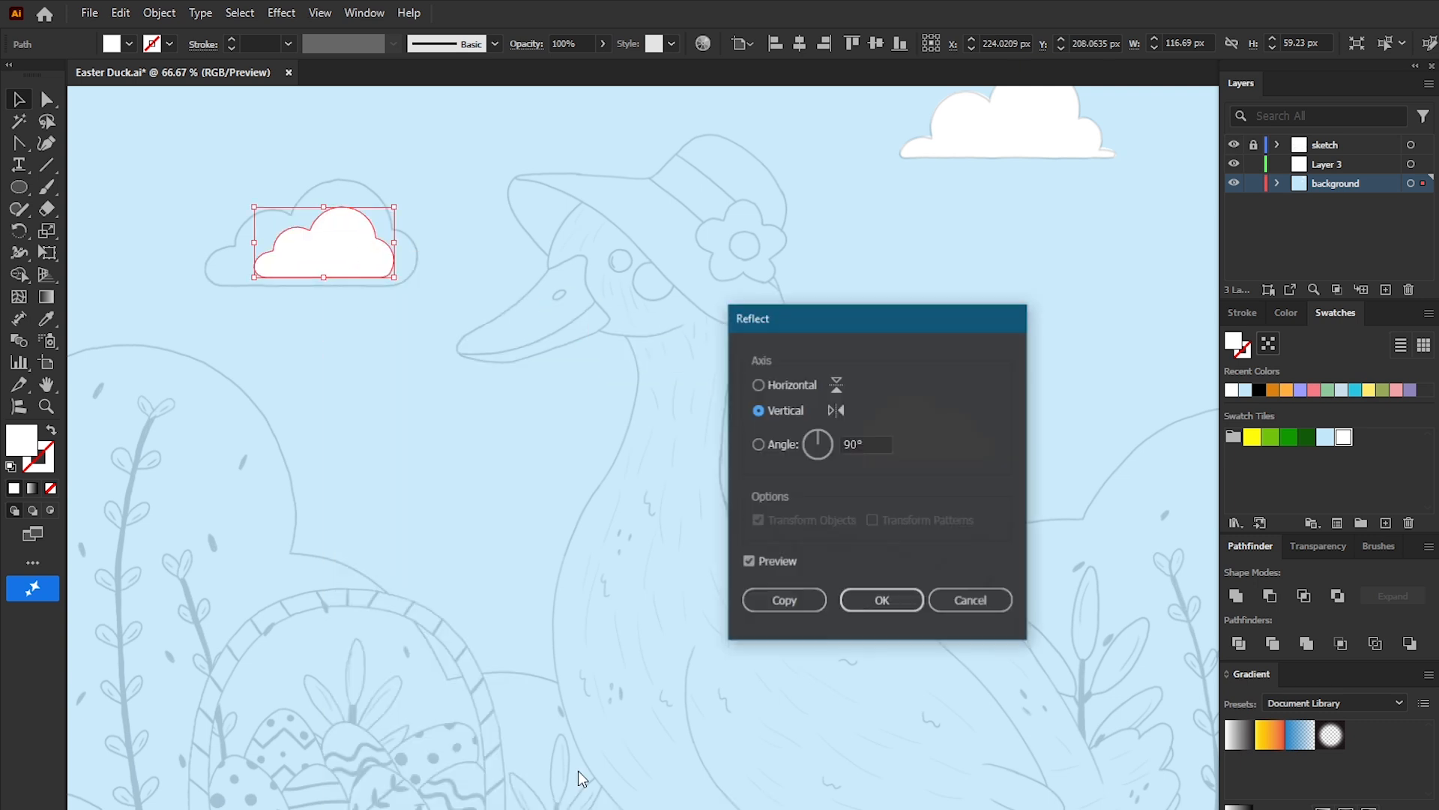
pyautogui.click(864, 598)
# Step: Enlarge the mirrored cloud to about 177 by 90 px and move it onto its sketch outline
pyautogui.moveTo(395, 209); pyautogui.dragTo(427, 193)
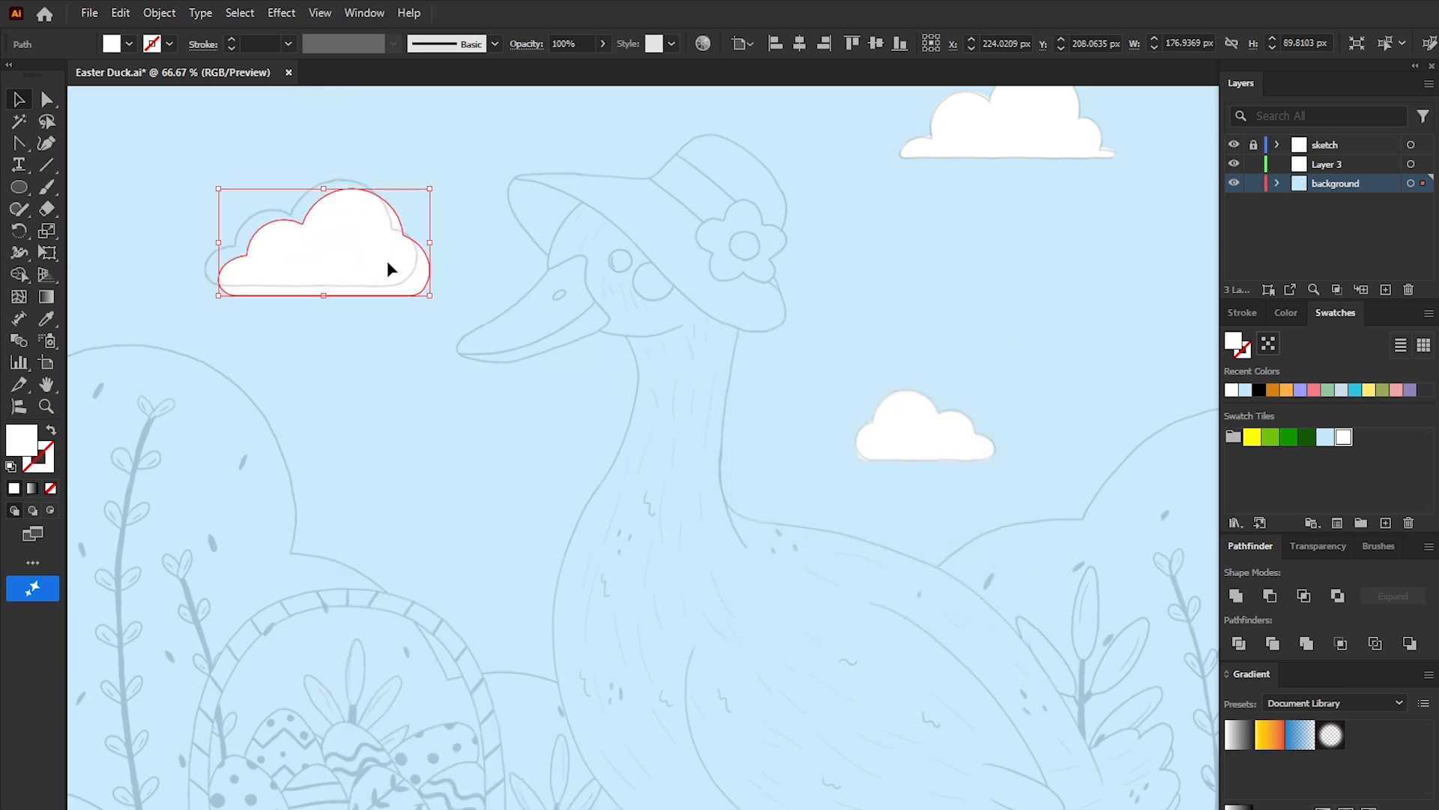
pyautogui.moveTo(389, 269); pyautogui.dragTo(370, 261)
pyautogui.click(378, 329)
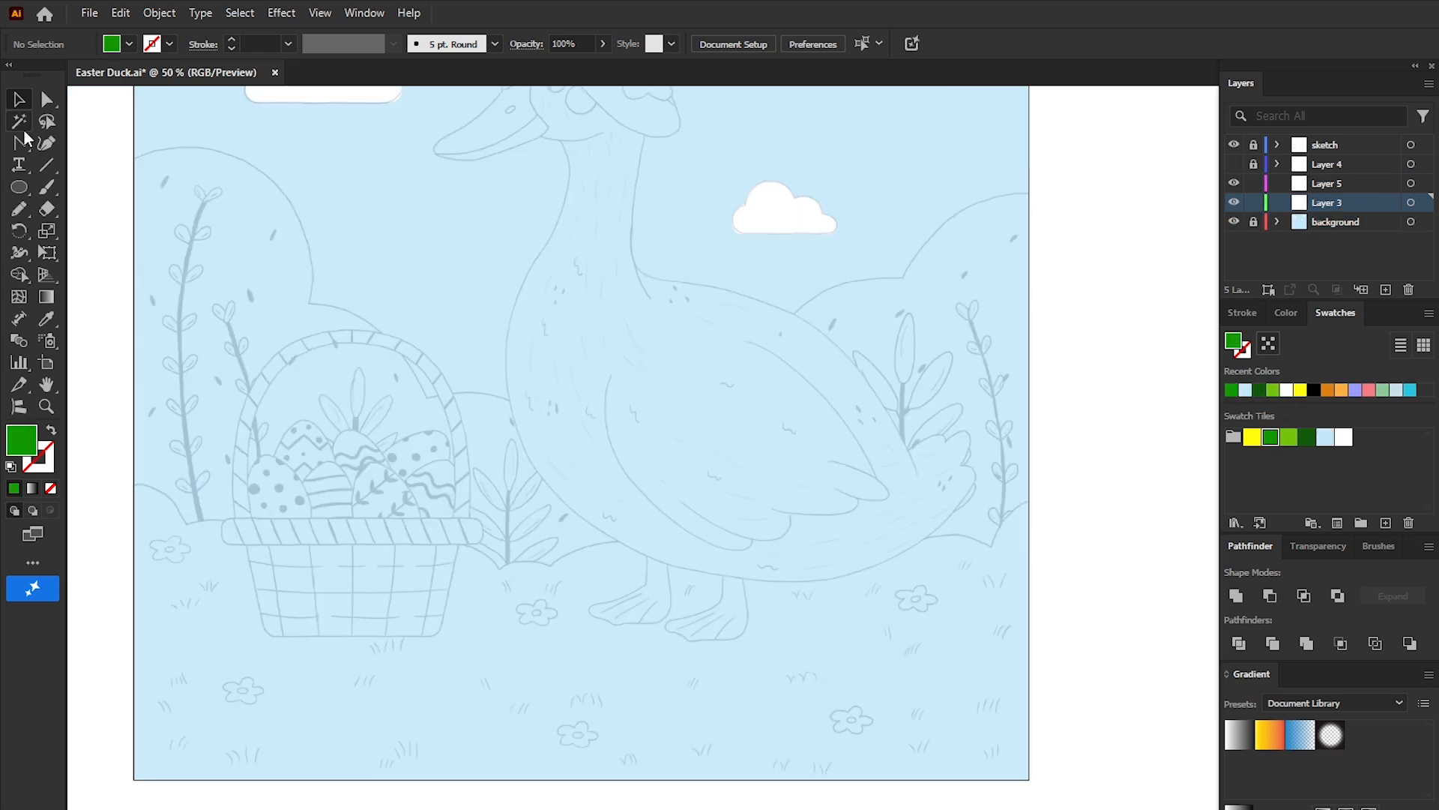
# Step: Draw a closed green hill shape with the Pen tool, with straight segments between the sketched bush corners and around the artboard's bottom corners
pyautogui.moveTo(23, 140); pyautogui.dragTo(96, 137)
pyautogui.click(134, 158)
pyautogui.click(309, 303)
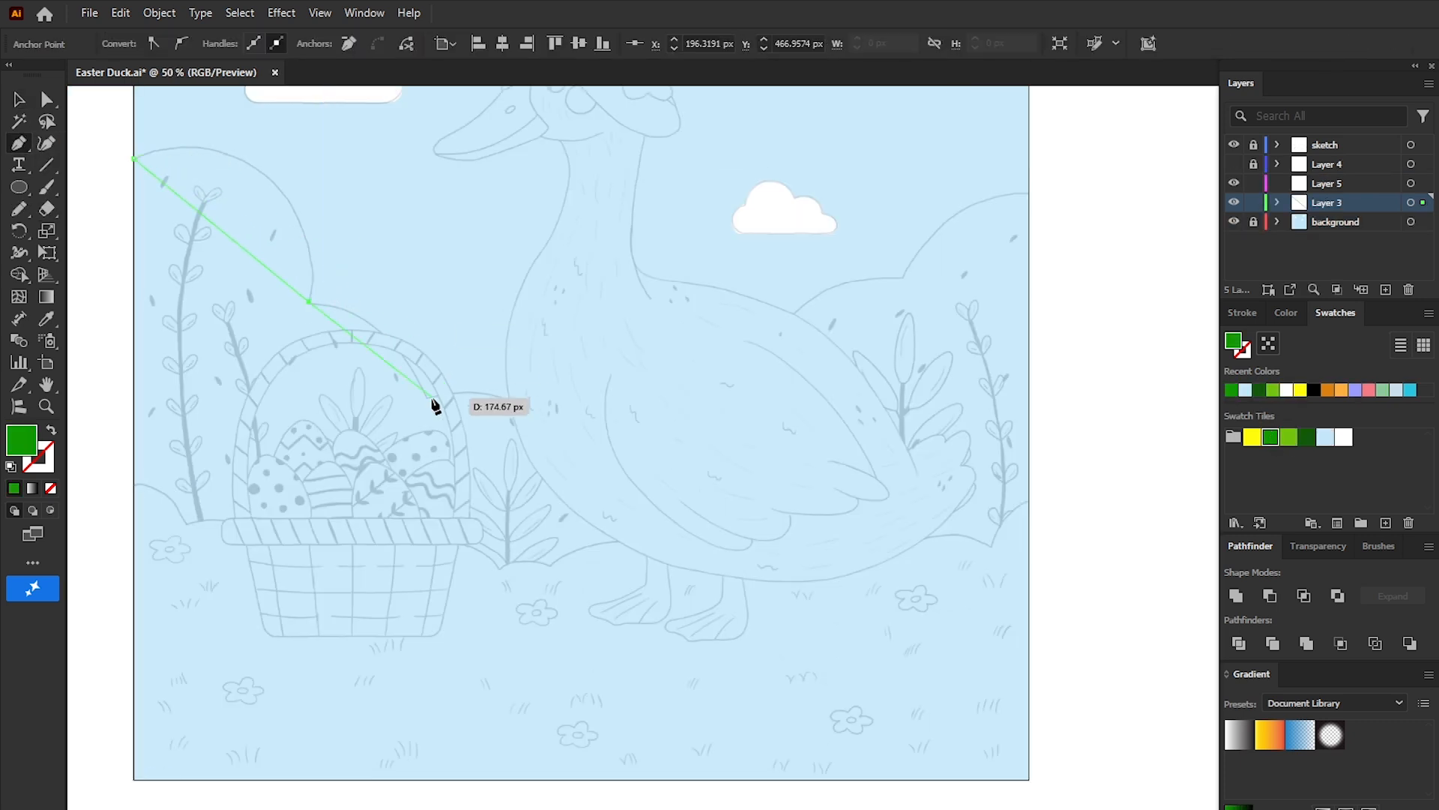
pyautogui.click(606, 412)
pyautogui.click(755, 395)
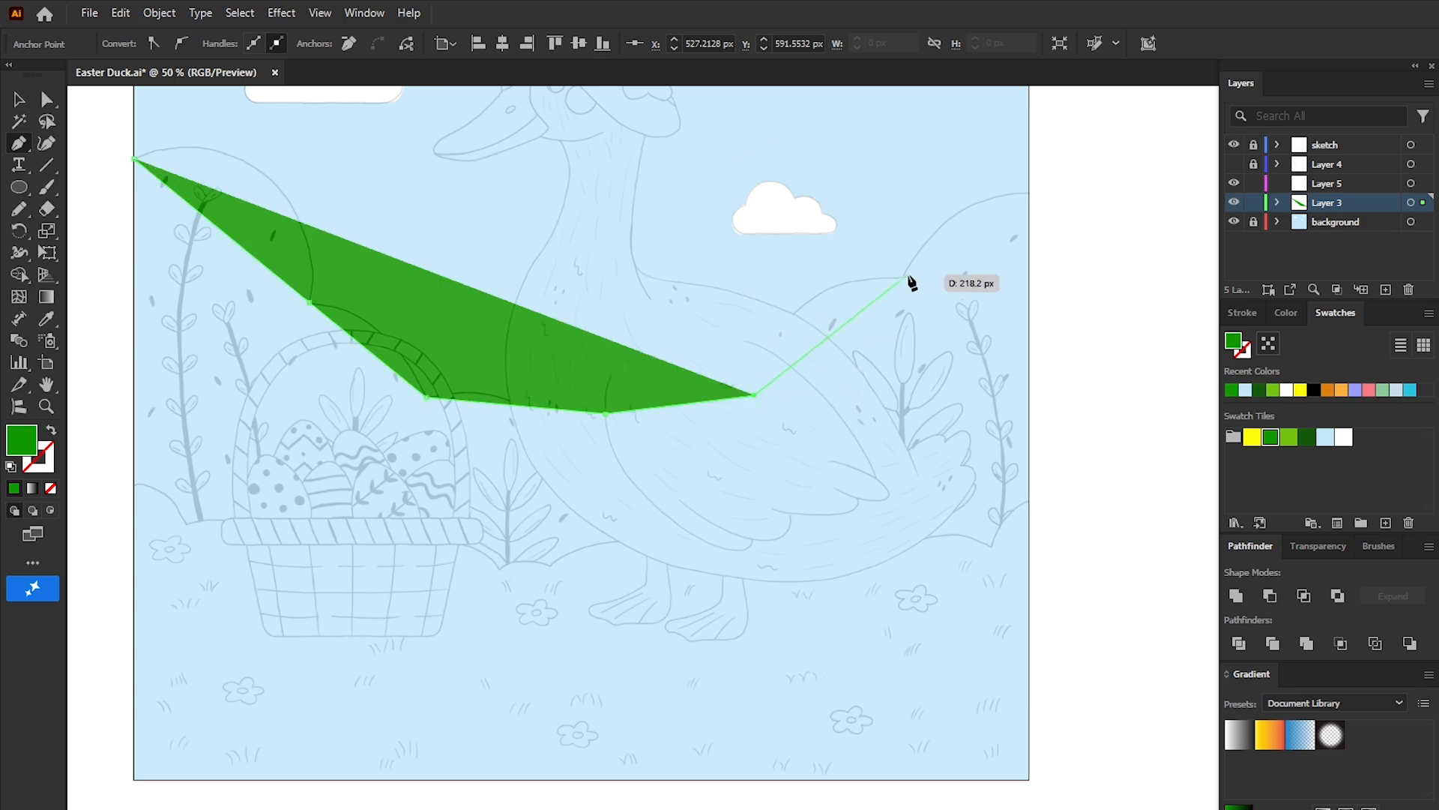
pyautogui.click(902, 276)
pyautogui.click(1028, 194)
pyautogui.click(1029, 778)
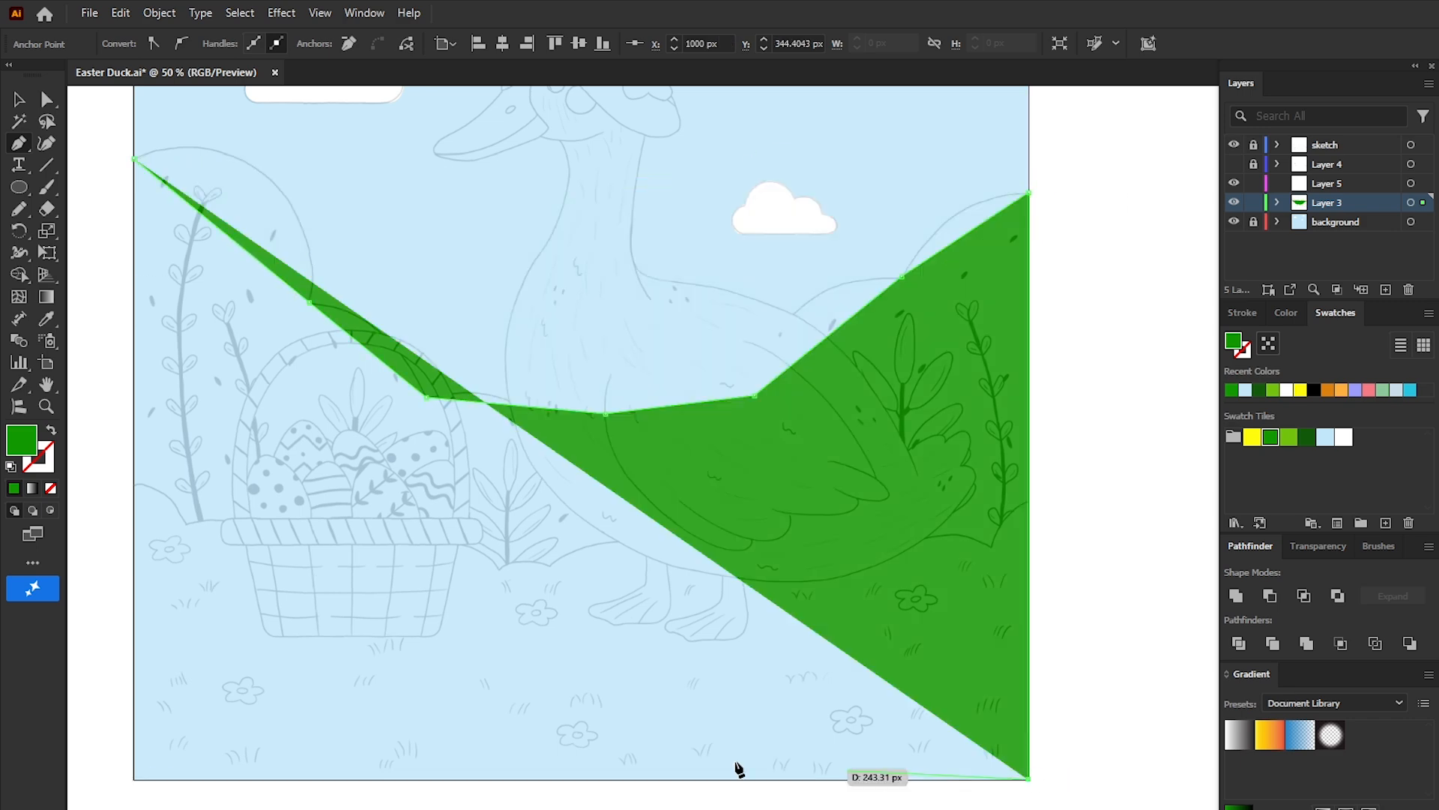
pyautogui.click(133, 778)
pyautogui.click(134, 159)
# Step: Bend the hill shape's straight upper segments into curves matching the sketched bushes with the Anchor Point tool, refining the leftmost curve's handle
pyautogui.moveTo(18, 142); pyautogui.dragTo(113, 209)
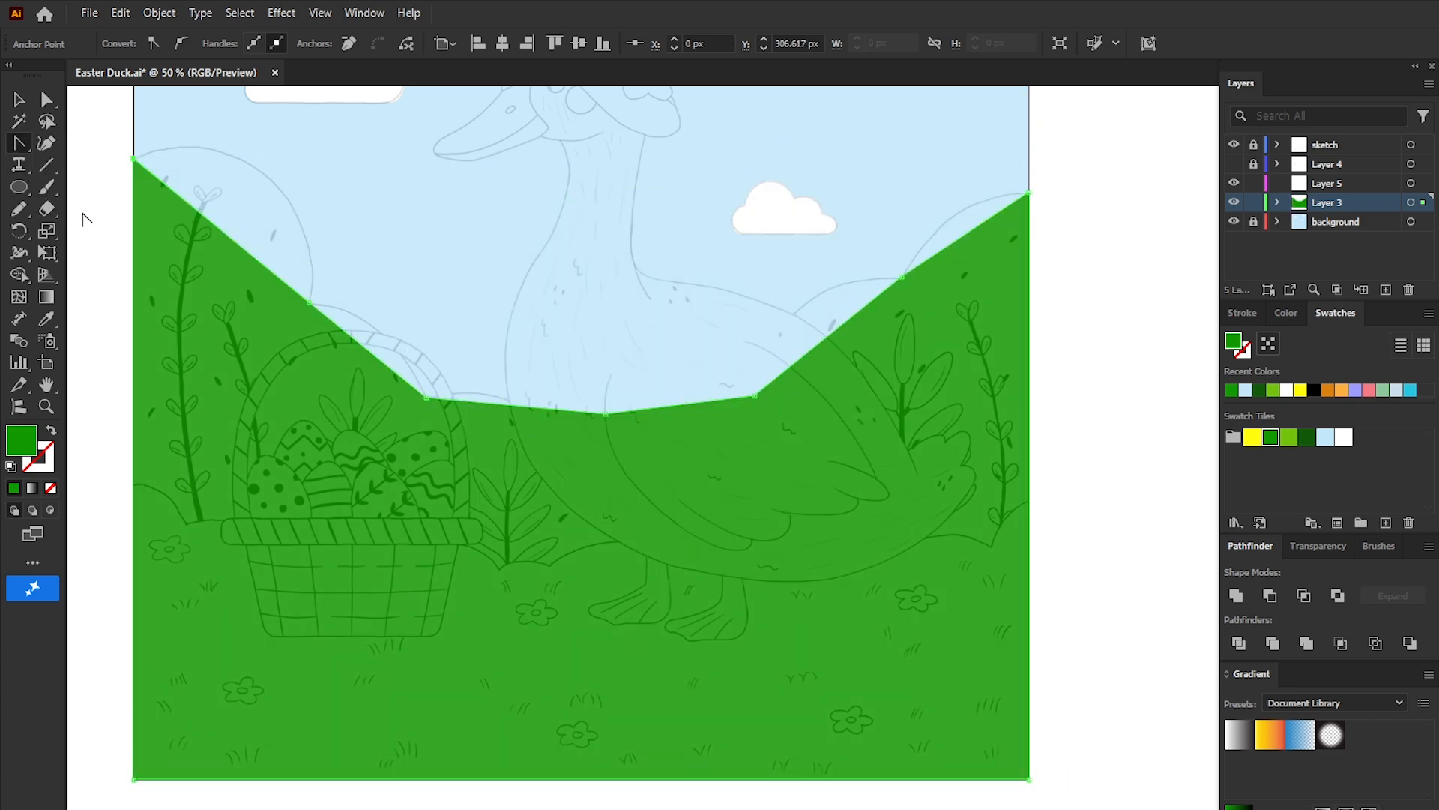
pyautogui.moveTo(973, 235); pyautogui.dragTo(957, 218)
pyautogui.moveTo(837, 334); pyautogui.dragTo(817, 303)
pyautogui.moveTo(678, 404); pyautogui.dragTo(672, 380)
pyautogui.moveTo(483, 402); pyautogui.dragTo(479, 393)
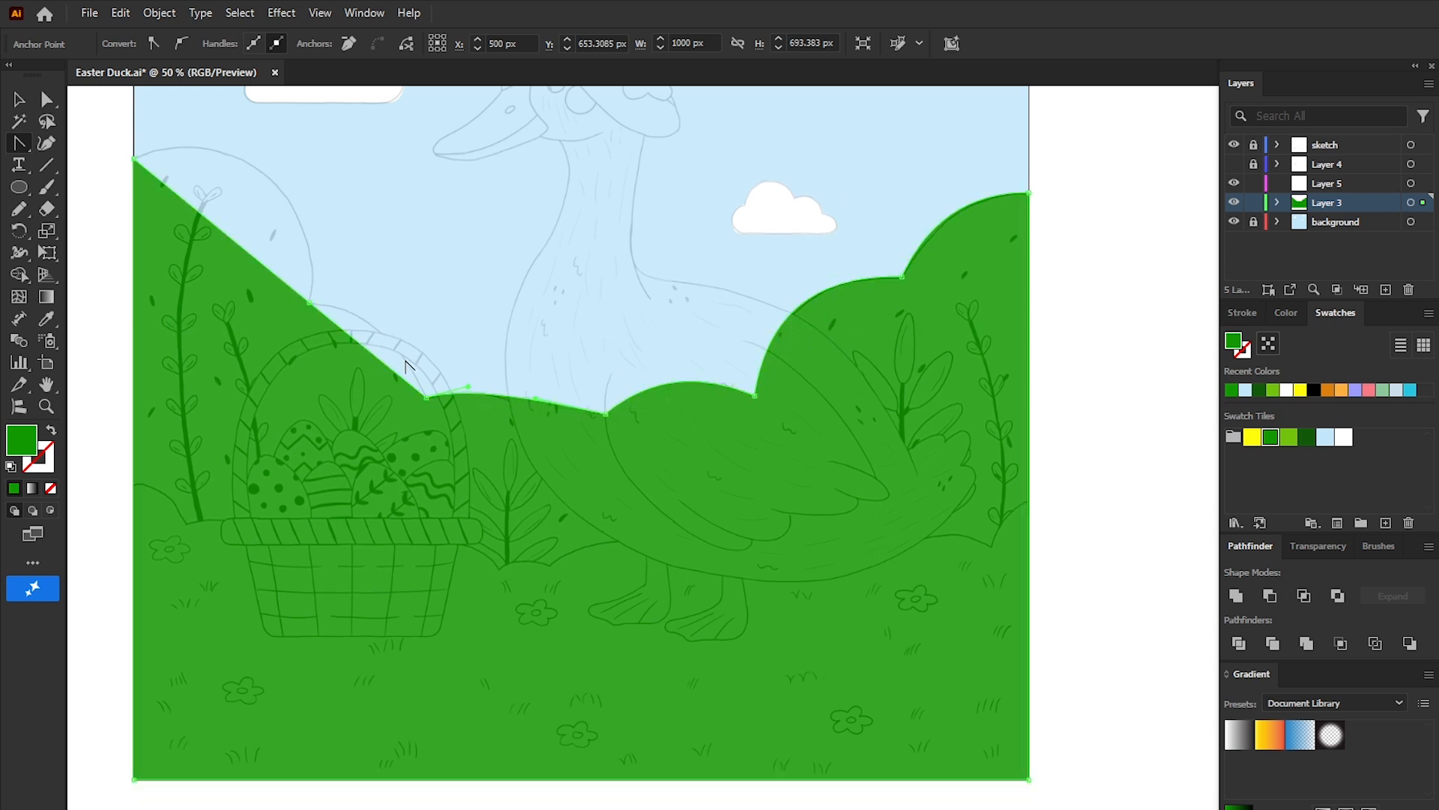
pyautogui.moveTo(365, 348); pyautogui.dragTo(376, 330)
pyautogui.moveTo(229, 236); pyautogui.dragTo(324, 180)
pyautogui.click(46, 98)
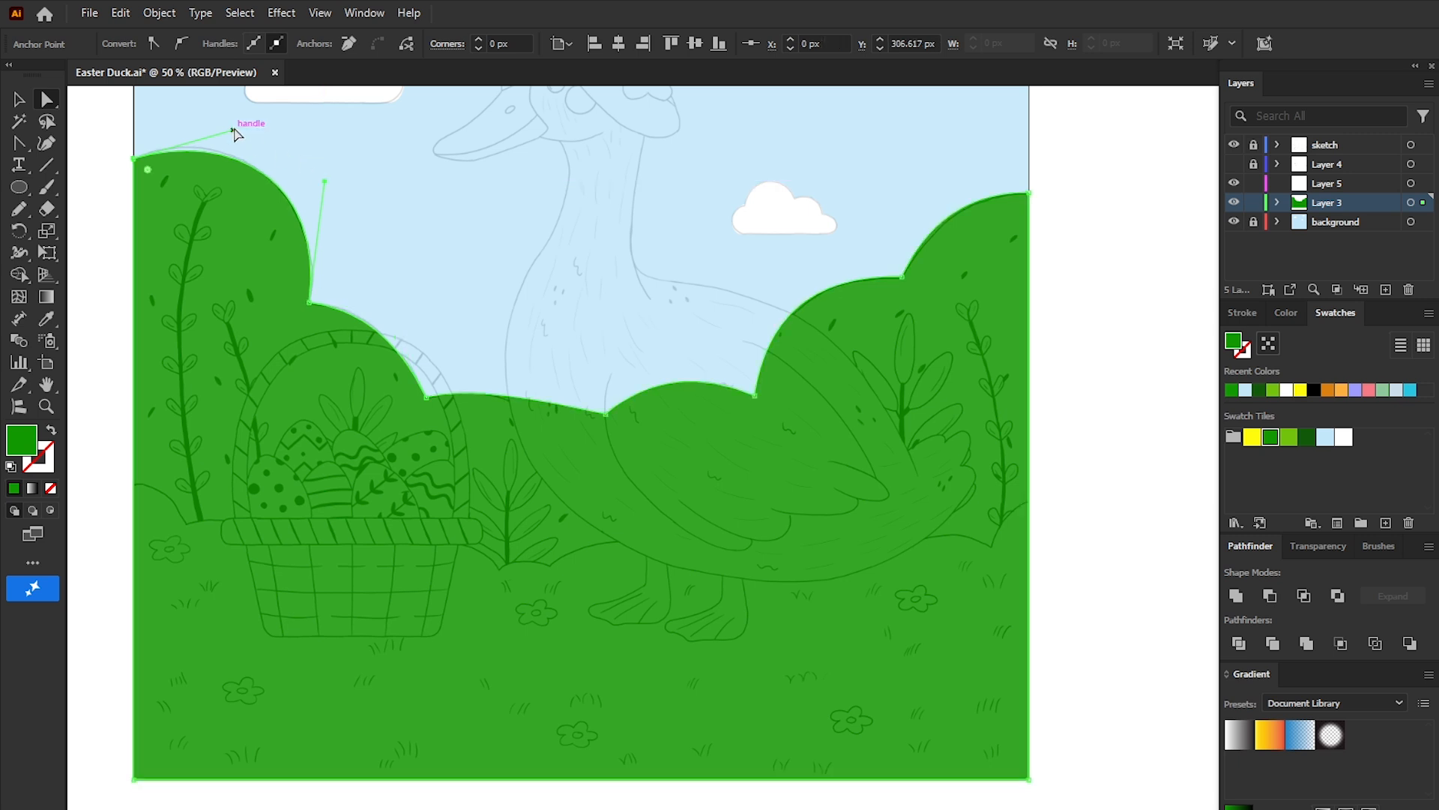
pyautogui.moveTo(233, 131); pyautogui.dragTo(217, 119)
# Step: Draw a small light green ellipse beside the artboard and convert its end points to corners to form a pointed leaf
pyautogui.click(1288, 438)
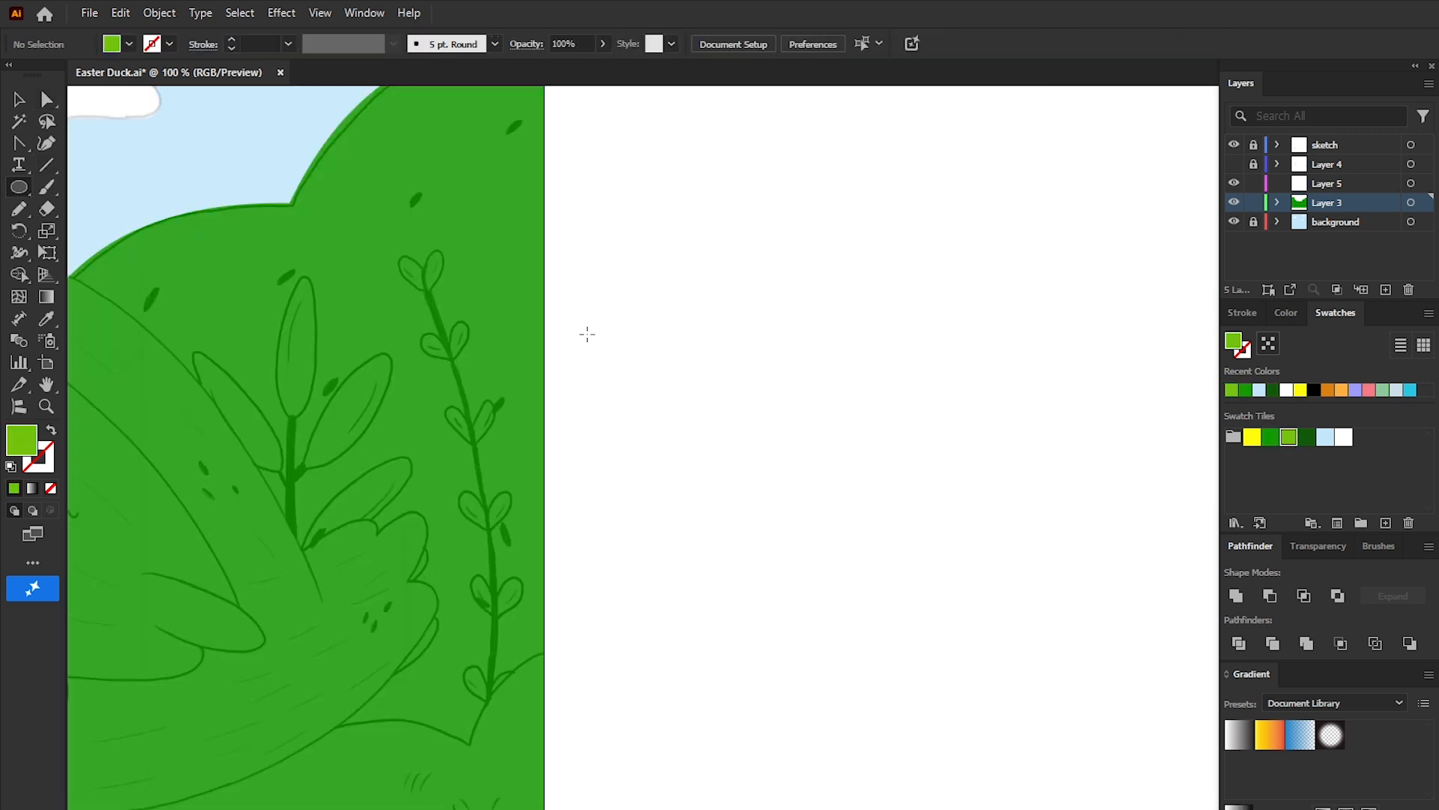
pyautogui.moveTo(571, 344)
pyautogui.mouseDown()
pyautogui.moveTo(582, 394)
pyautogui.moveTo(587, 353)
pyautogui.mouseUp()
pyautogui.click(47, 98)
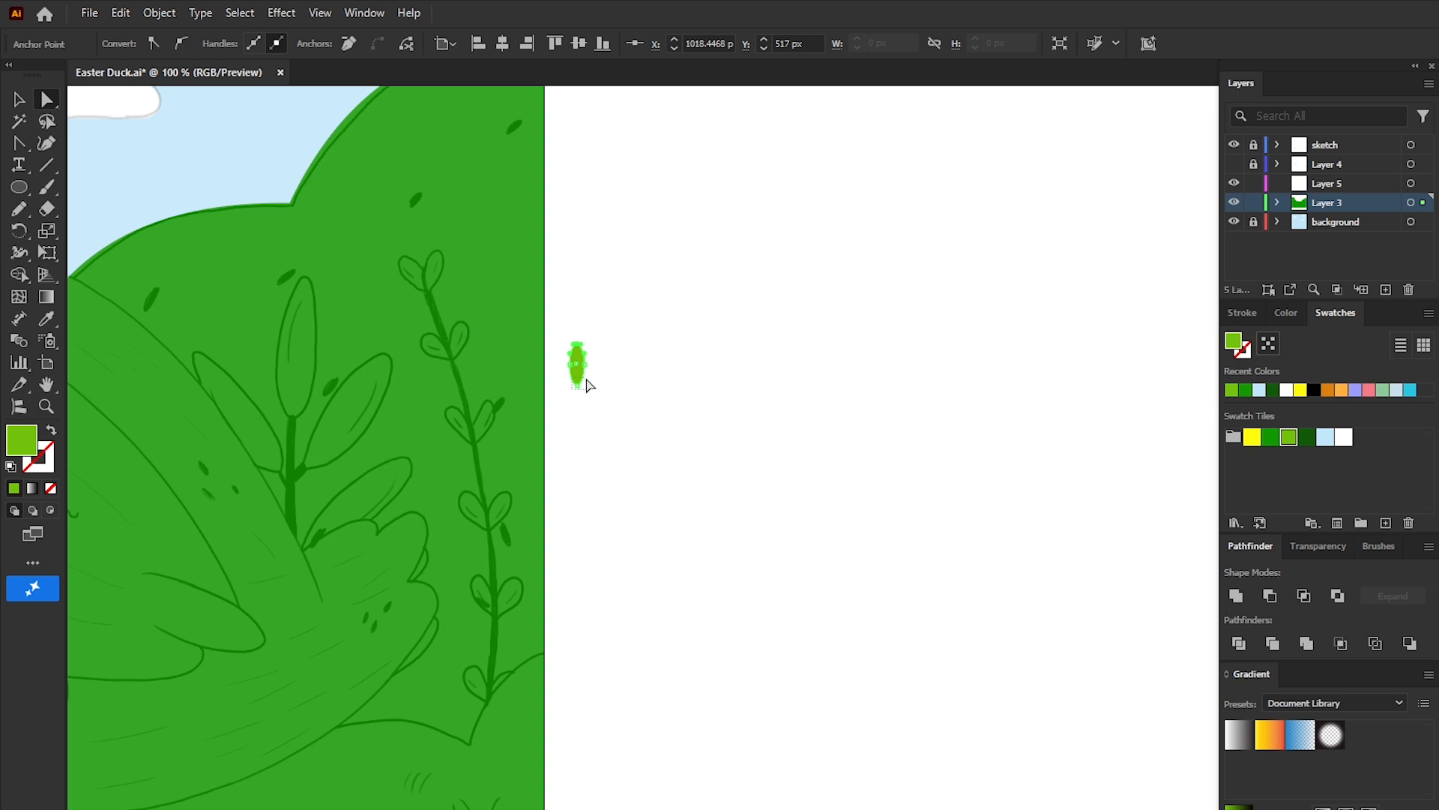
pyautogui.click(153, 43)
pyautogui.press('v')
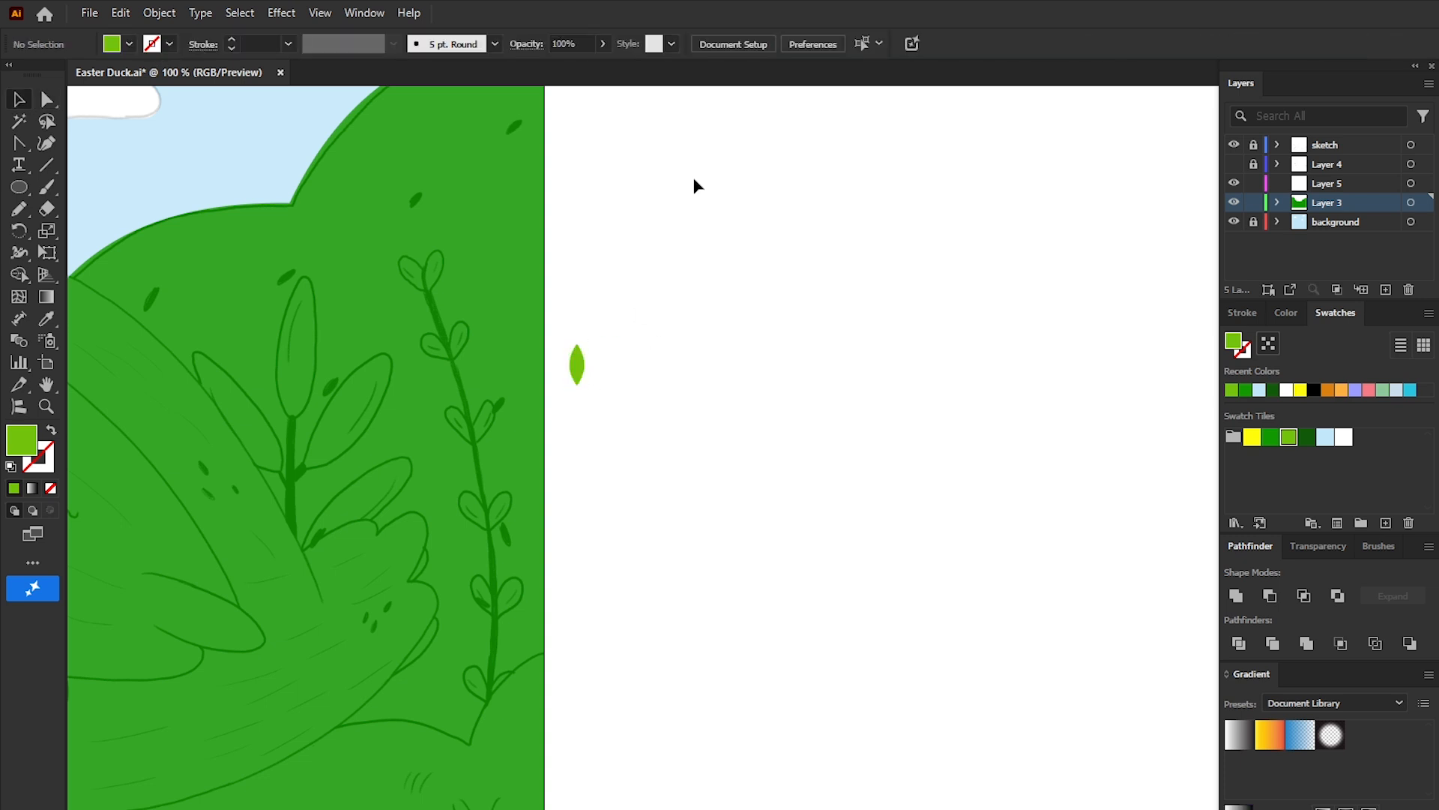
# Step: Place and rotate copies of the light green leaf over the sketched leaf marks on the right-hand bushes
pyautogui.moveTo(574, 352); pyautogui.dragTo(419, 200)
pyautogui.moveTo(415, 204); pyautogui.dragTo(283, 272)
pyautogui.moveTo(305, 257); pyautogui.dragTo(158, 301)
pyautogui.moveTo(180, 297); pyautogui.dragTo(178, 288)
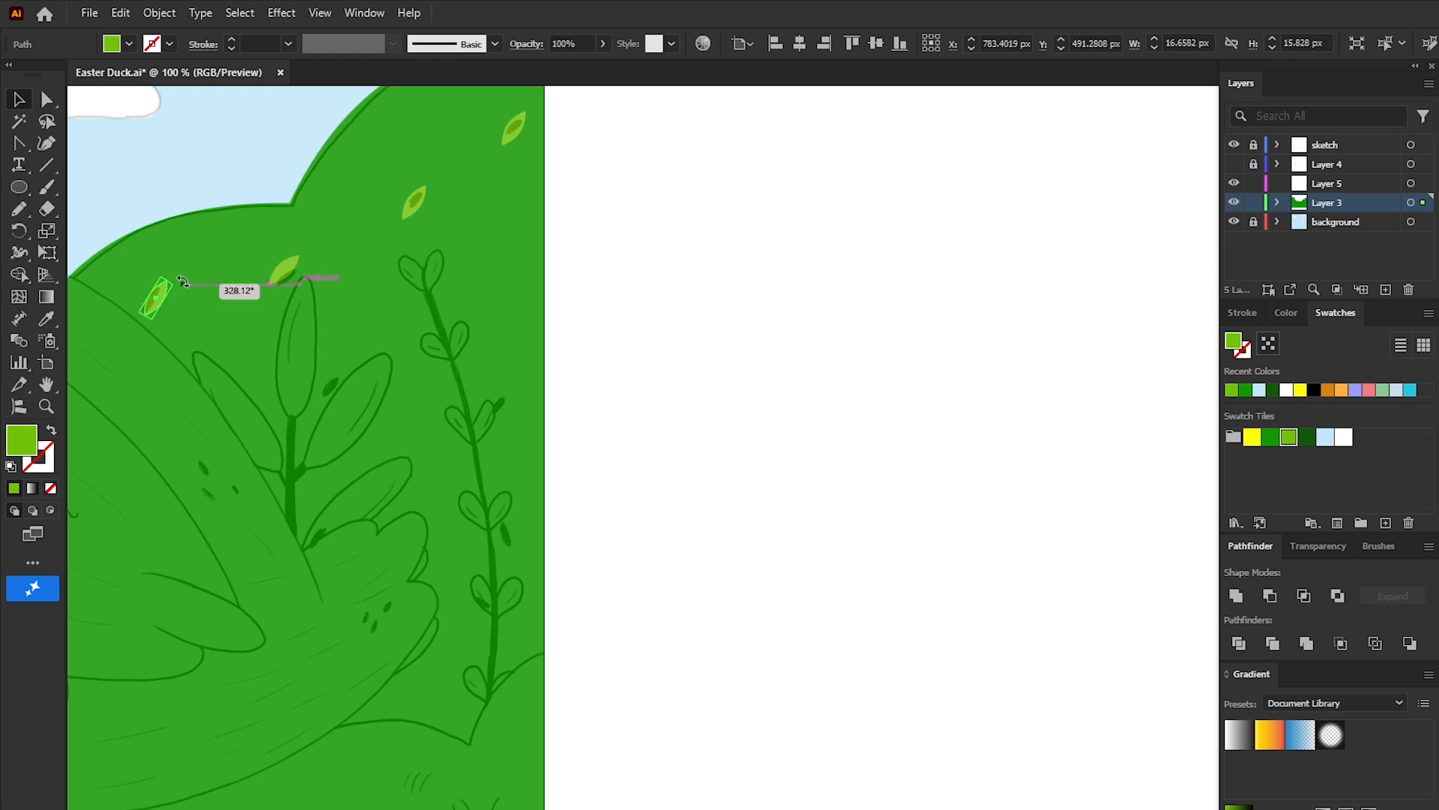
pyautogui.moveTo(511, 138); pyautogui.dragTo(335, 373)
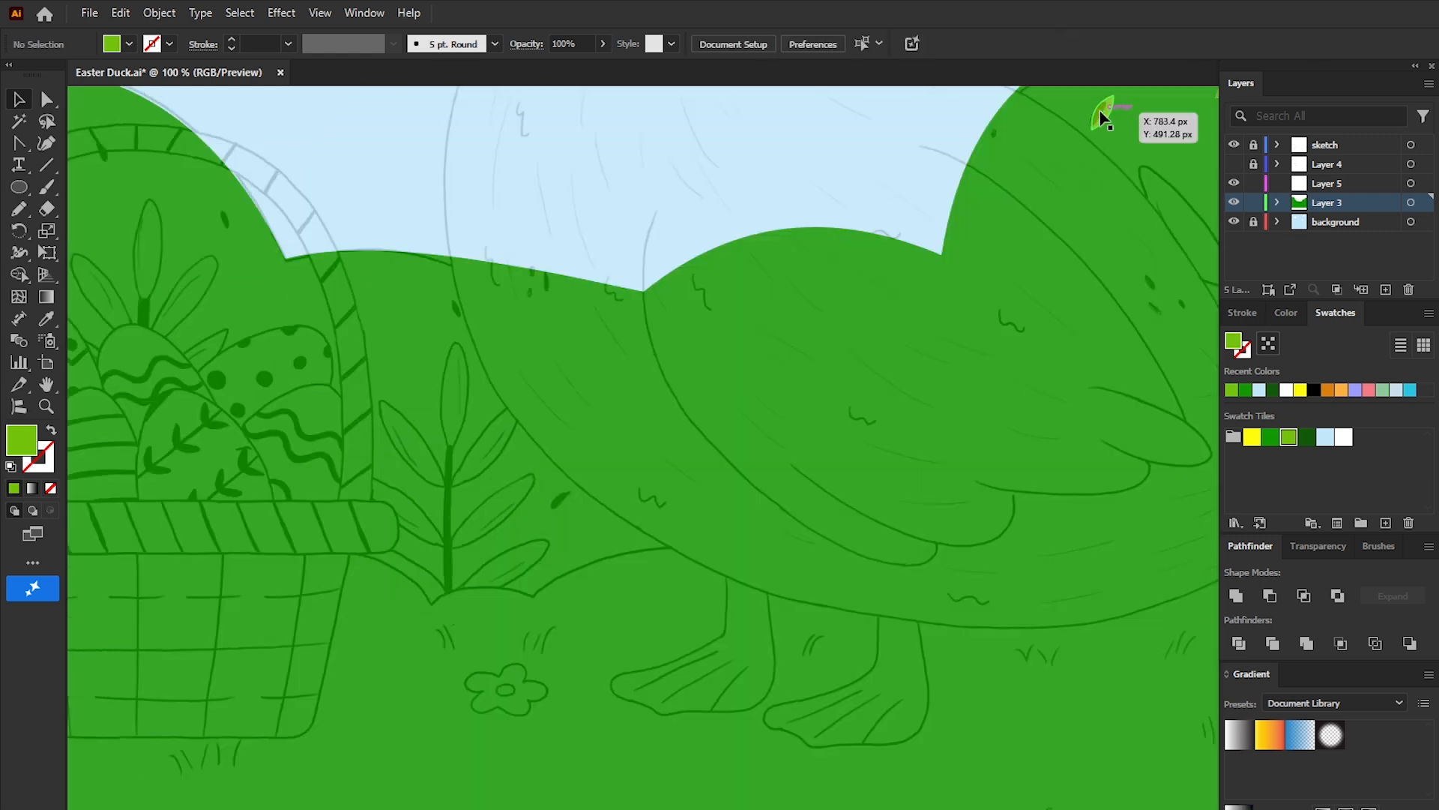
# Step: Place leaf copies on the sketched marks between the basket and the duck, rotating them to match
pyautogui.moveTo(1102, 112); pyautogui.dragTo(558, 500)
pyautogui.click(435, 307)
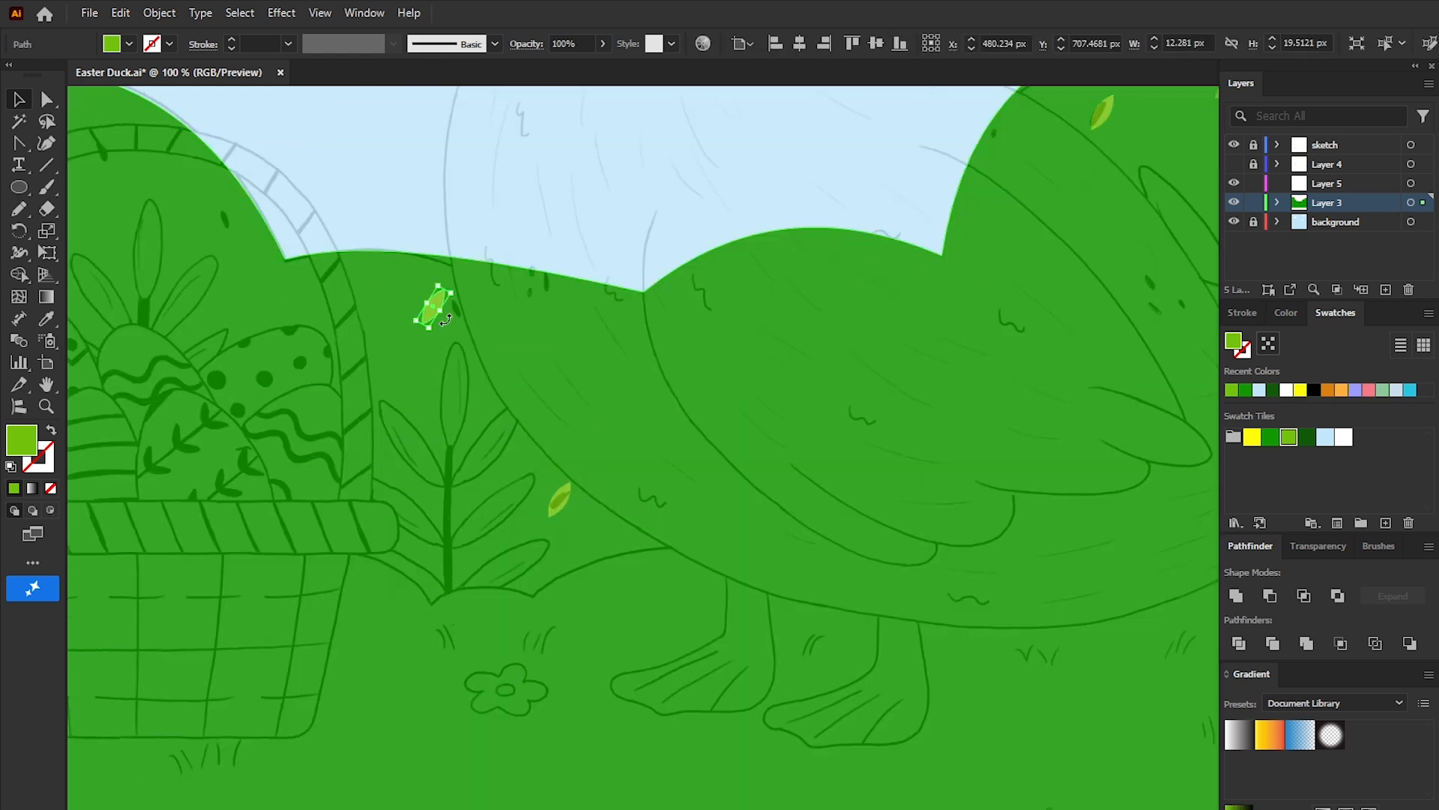
pyautogui.moveTo(443, 313); pyautogui.dragTo(827, 600)
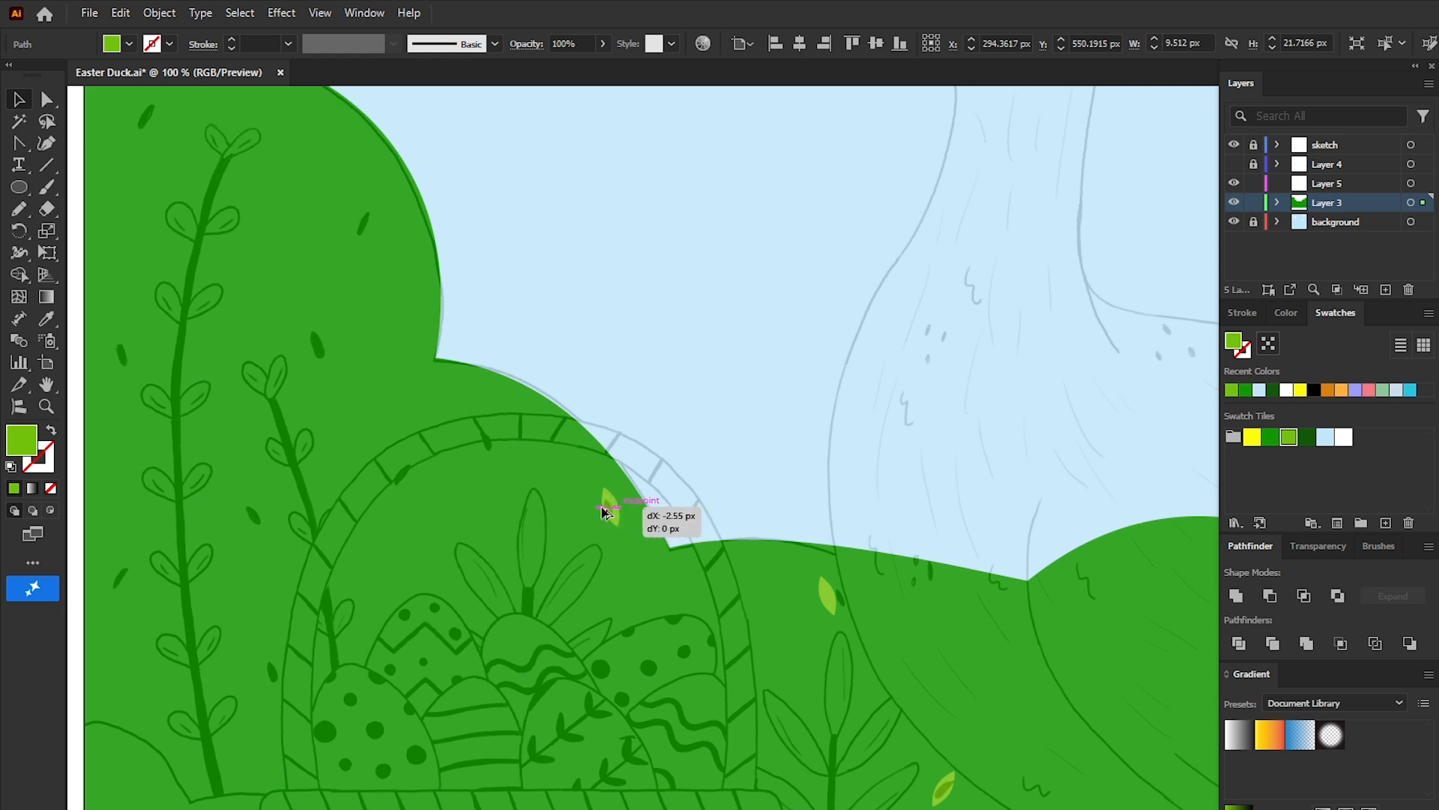
# Step: Place and rotate leaf copies over the sketched marks around the basket handle and on the left-hand bush
pyautogui.moveTo(605, 513); pyautogui.dragTo(431, 496)
pyautogui.moveTo(450, 516); pyautogui.dragTo(326, 349)
pyautogui.moveTo(347, 340); pyautogui.dragTo(330, 360)
pyautogui.moveTo(268, 662)
pyautogui.mouseDown()
pyautogui.moveTo(127, 579)
pyautogui.moveTo(122, 363)
pyautogui.moveTo(145, 122)
pyautogui.mouseUp()
# Step: Start a light green Pen outline for the foreground, tracing the sketched ground edge from the artboard's left edge past the basket
pyautogui.click(20, 142)
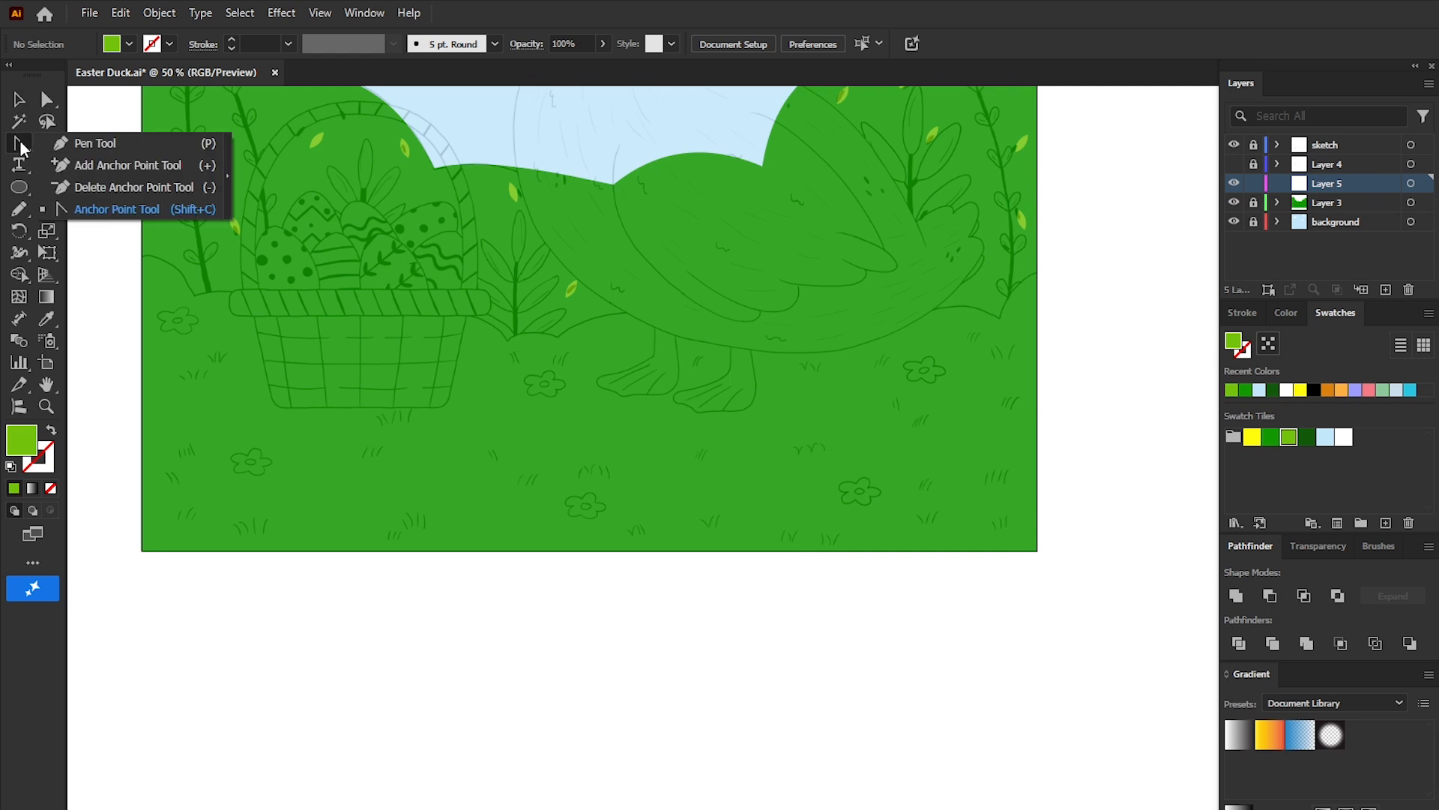
pyautogui.click(94, 142)
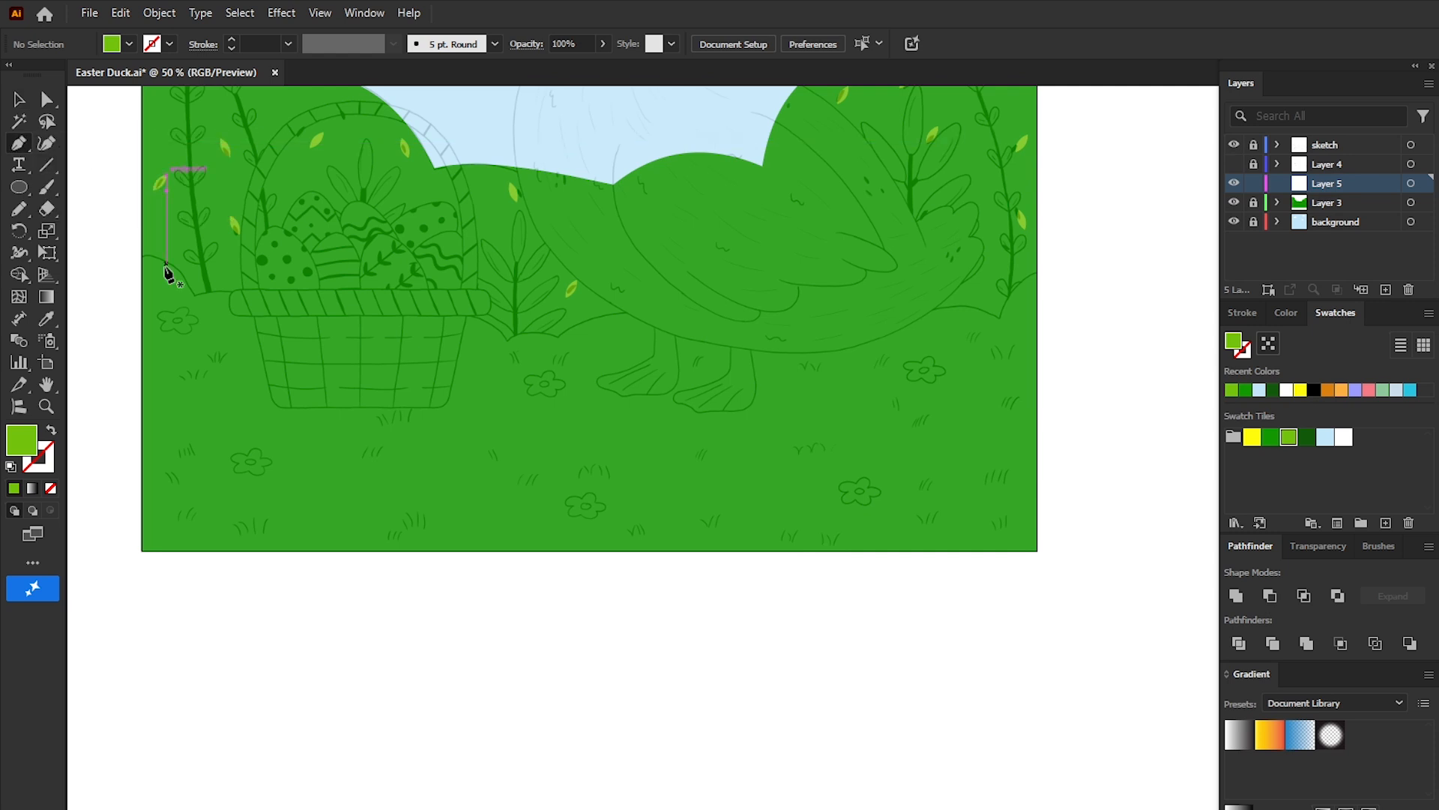
pyautogui.click(141, 256)
pyautogui.click(194, 298)
pyautogui.click(285, 315)
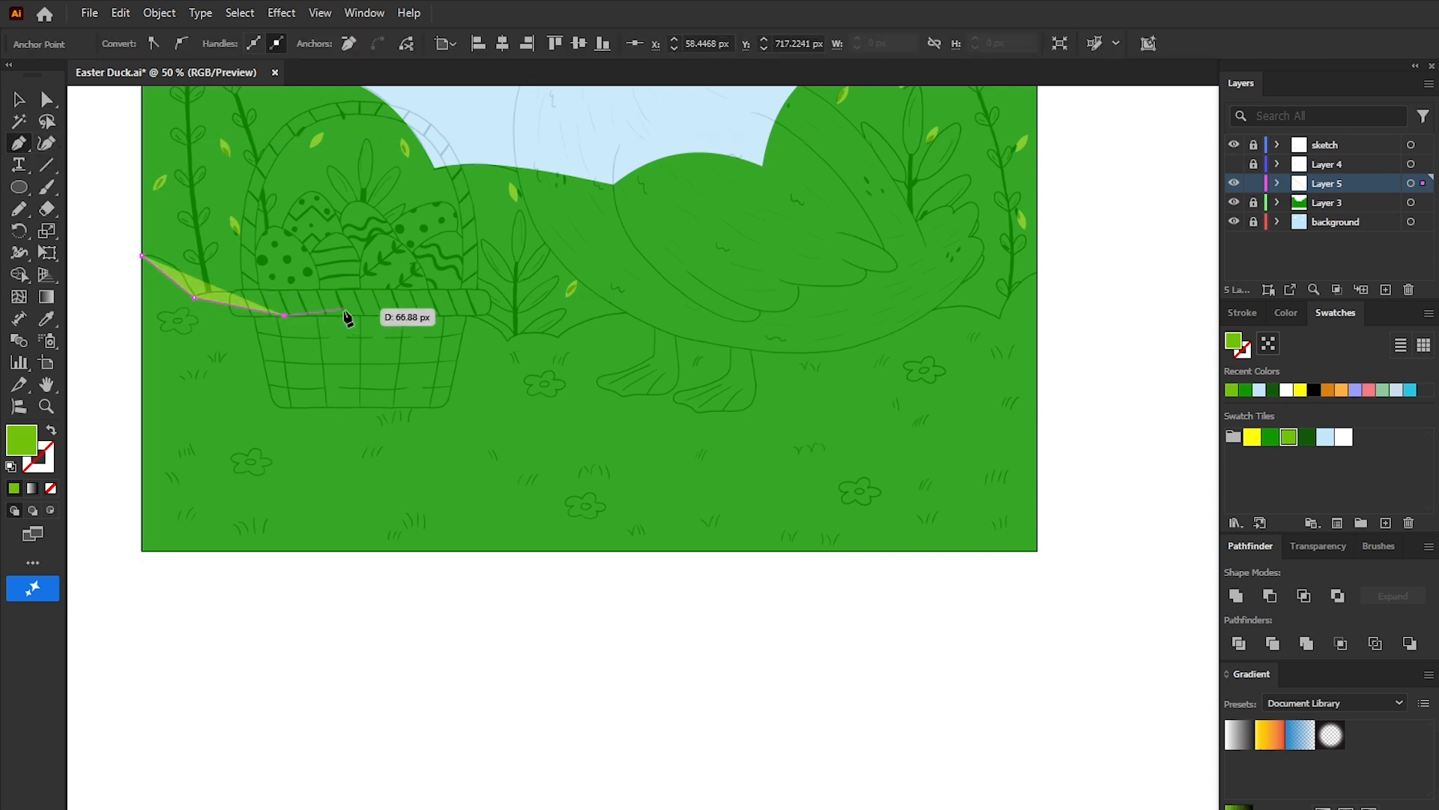
pyautogui.click(361, 308)
pyautogui.click(410, 326)
pyautogui.click(509, 339)
pyautogui.click(557, 339)
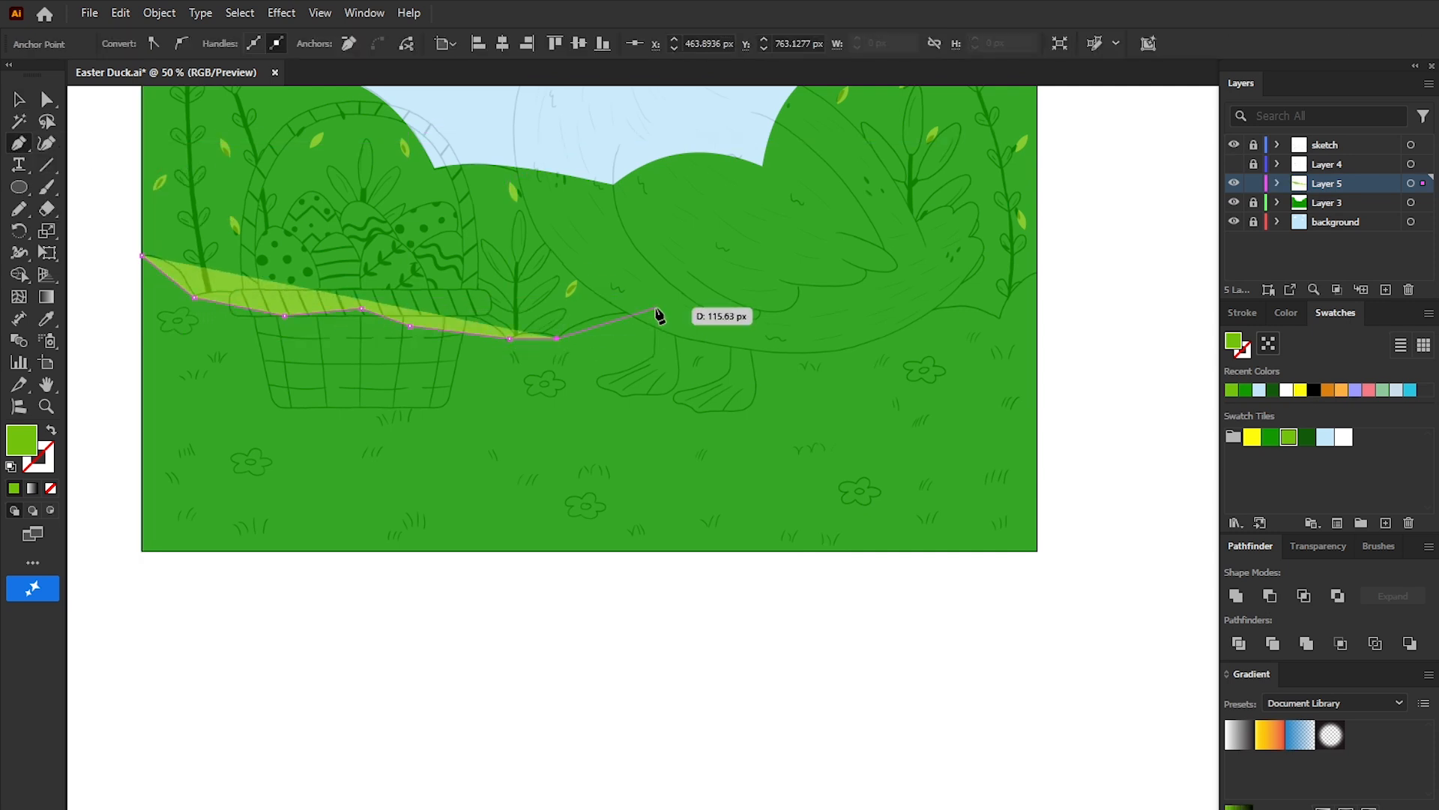
# Step: Continue the foreground outline beneath the duck to the artboard's right edge and close it around the two bottom corners
pyautogui.click(663, 305)
pyautogui.click(765, 333)
pyautogui.click(843, 311)
pyautogui.click(895, 320)
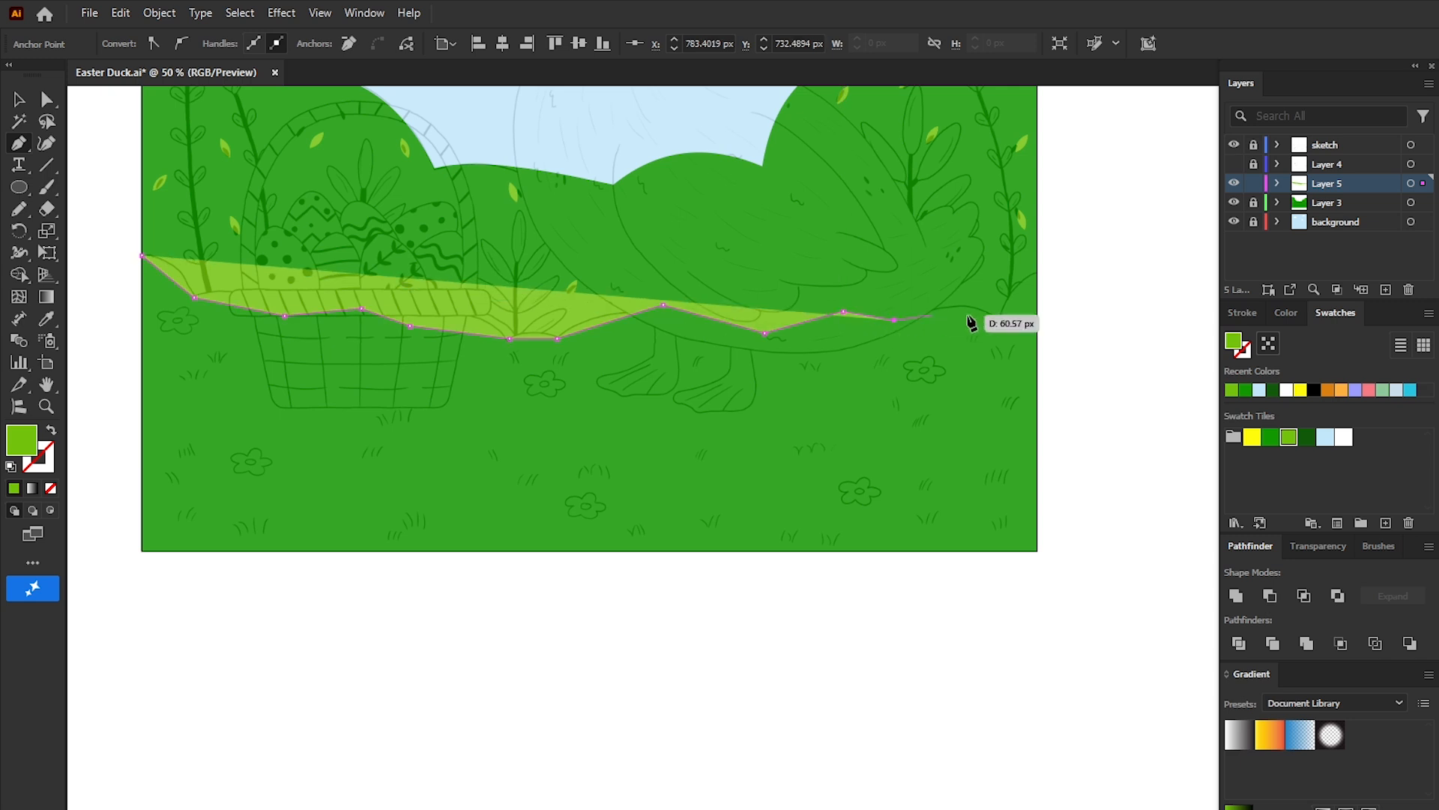
pyautogui.click(1037, 271)
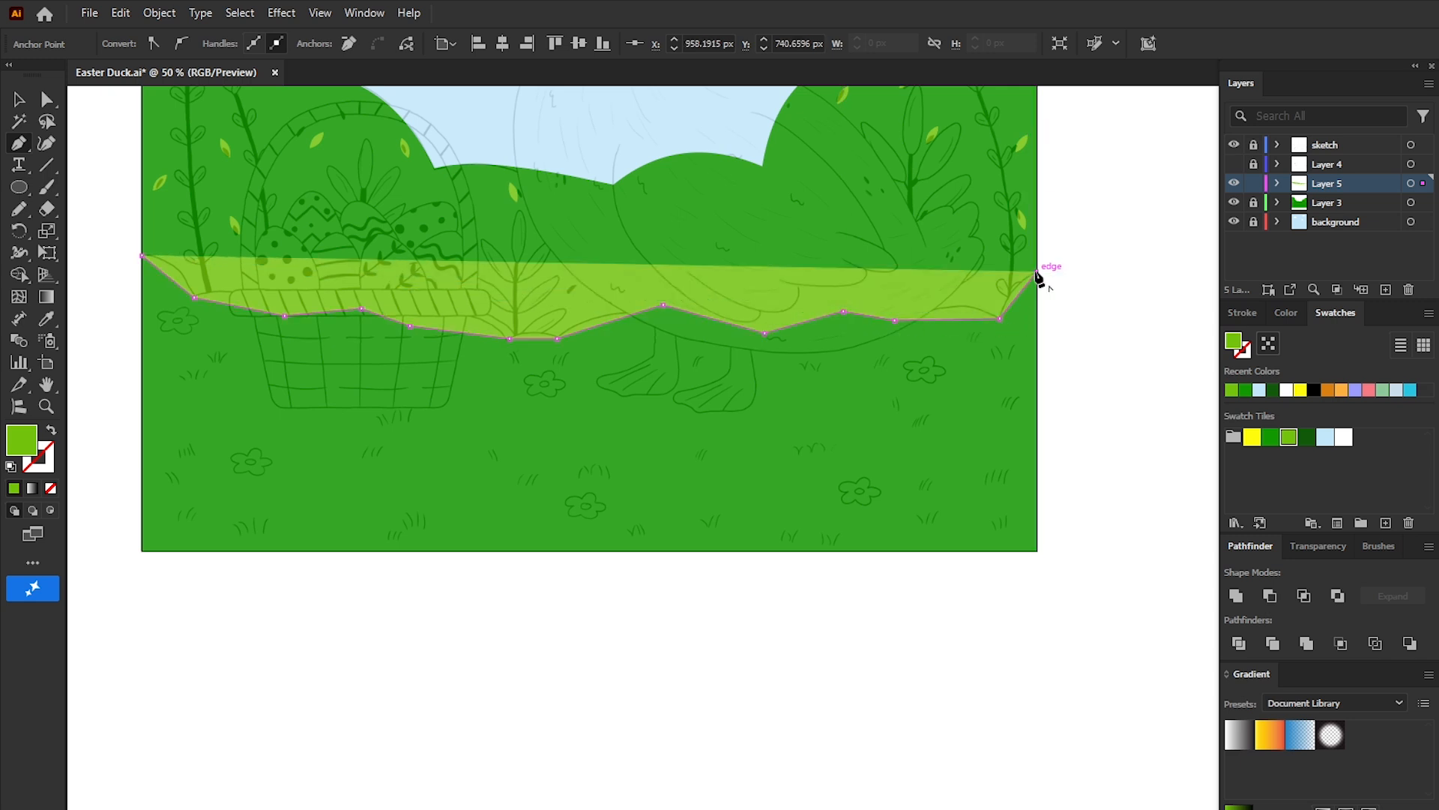
pyautogui.click(1037, 551)
pyautogui.click(142, 551)
pyautogui.click(141, 255)
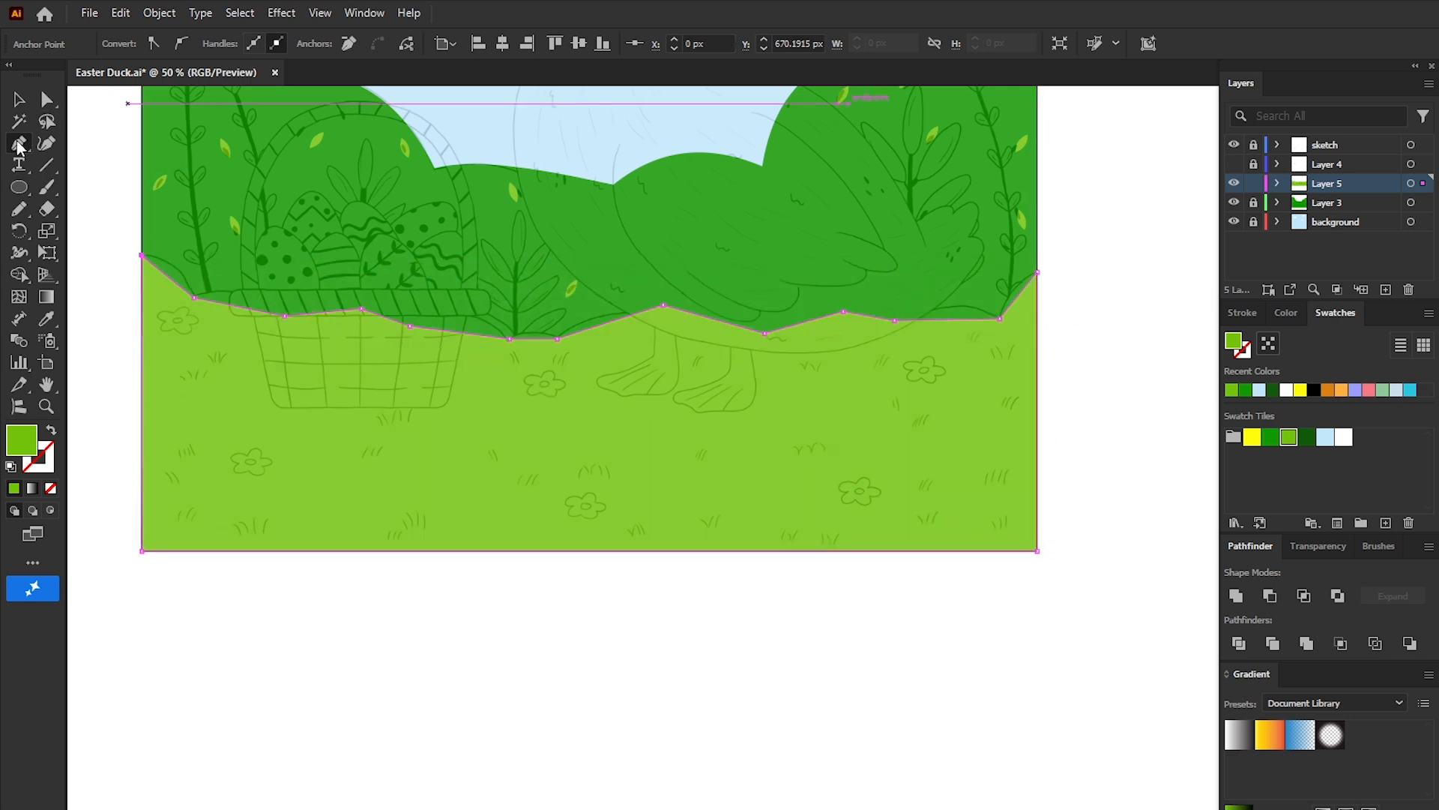
# Step: Bend the foreground shape's straight upper segments into curves following the sketched ground line with the Anchor Point tool
pyautogui.moveTo(18, 146); pyautogui.dragTo(120, 205)
pyautogui.moveTo(171, 279); pyautogui.dragTo(177, 269)
pyautogui.moveTo(238, 307); pyautogui.dragTo(240, 291)
pyautogui.moveTo(319, 313); pyautogui.dragTo(606, 311)
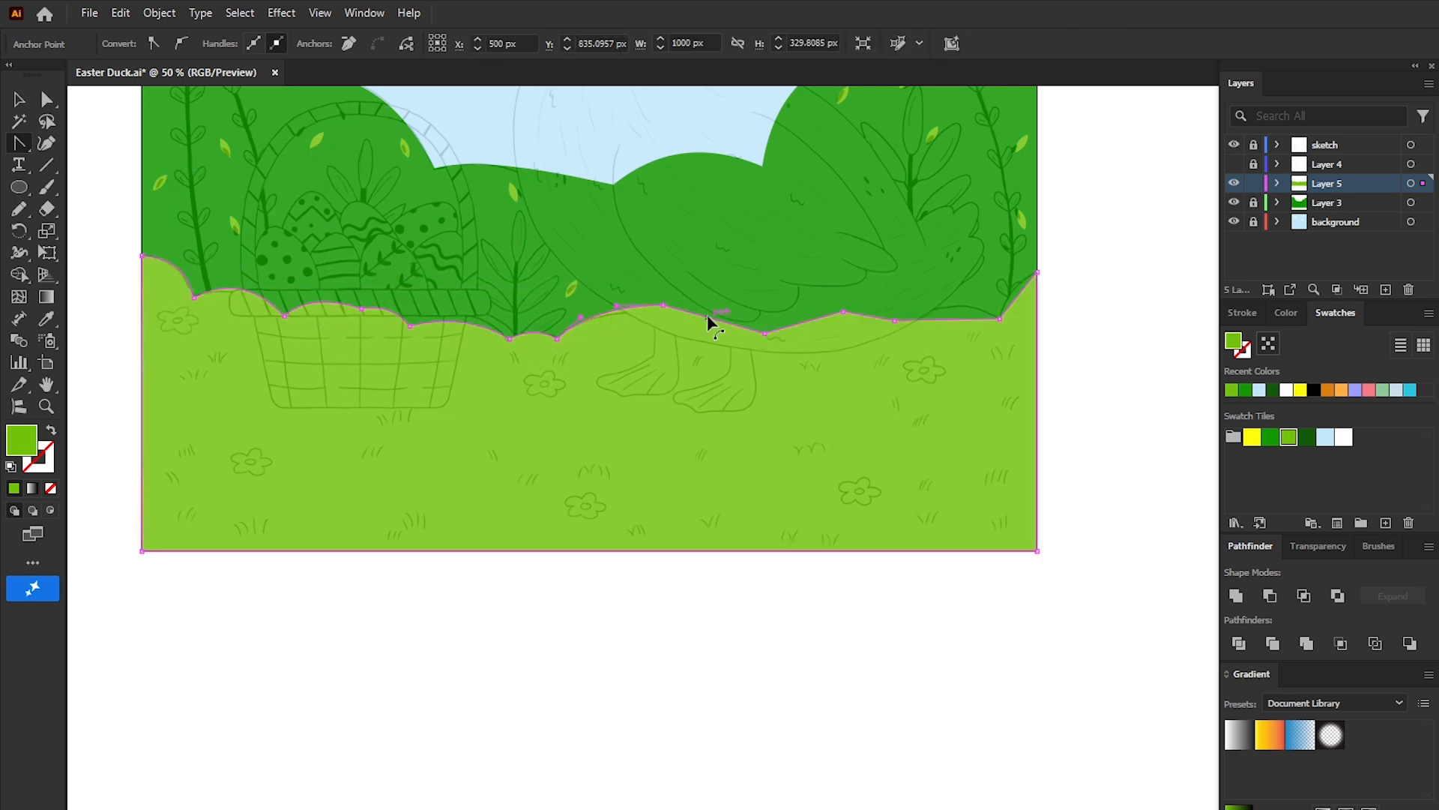
pyautogui.moveTo(710, 316); pyautogui.dragTo(715, 307)
pyautogui.moveTo(802, 322); pyautogui.dragTo(1010, 289)
pyautogui.press('v')
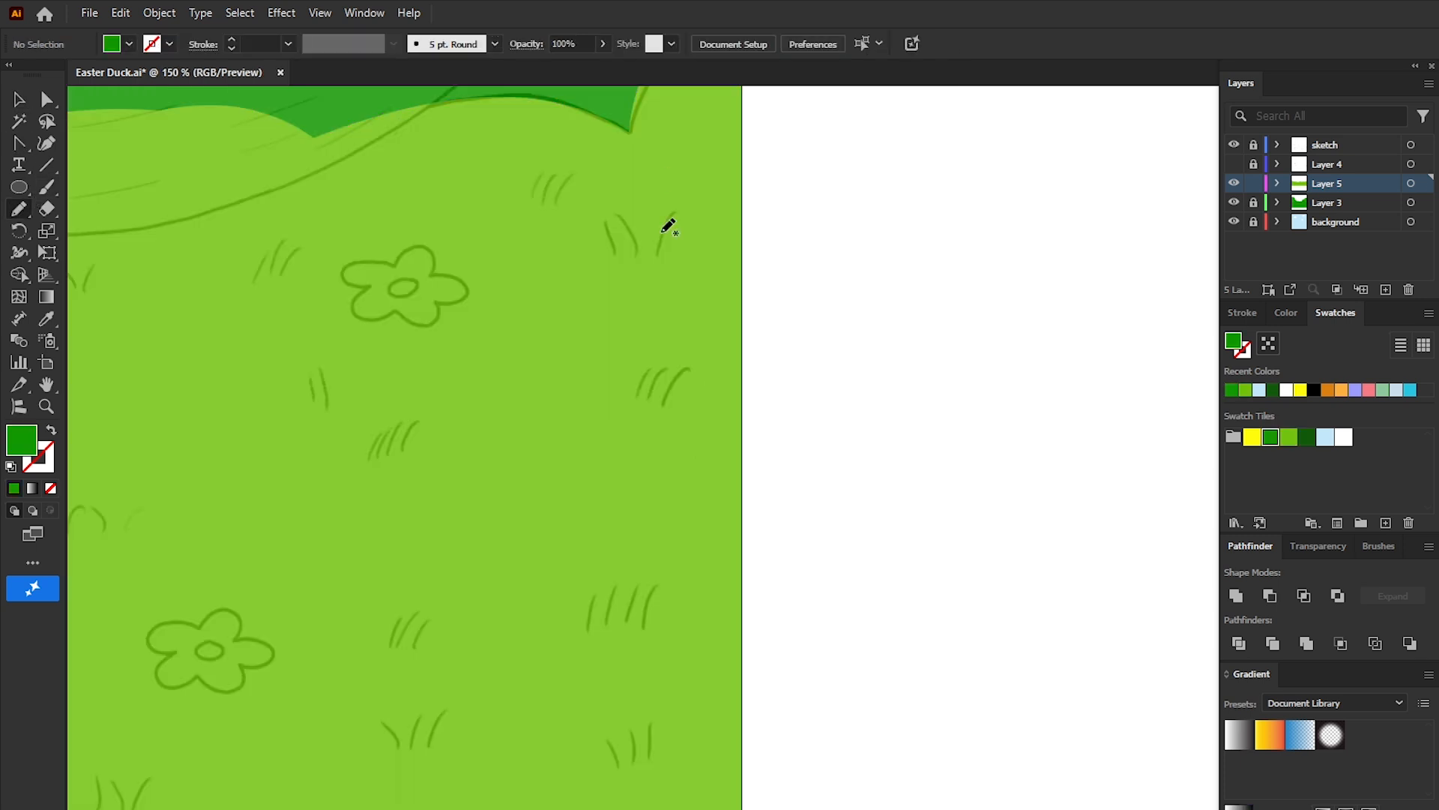
# Step: Draw small dark green grass blades with the Pencil tool over the sketched tufts across the whole light green foreground
pyautogui.moveTo(675, 216); pyautogui.dragTo(658, 252)
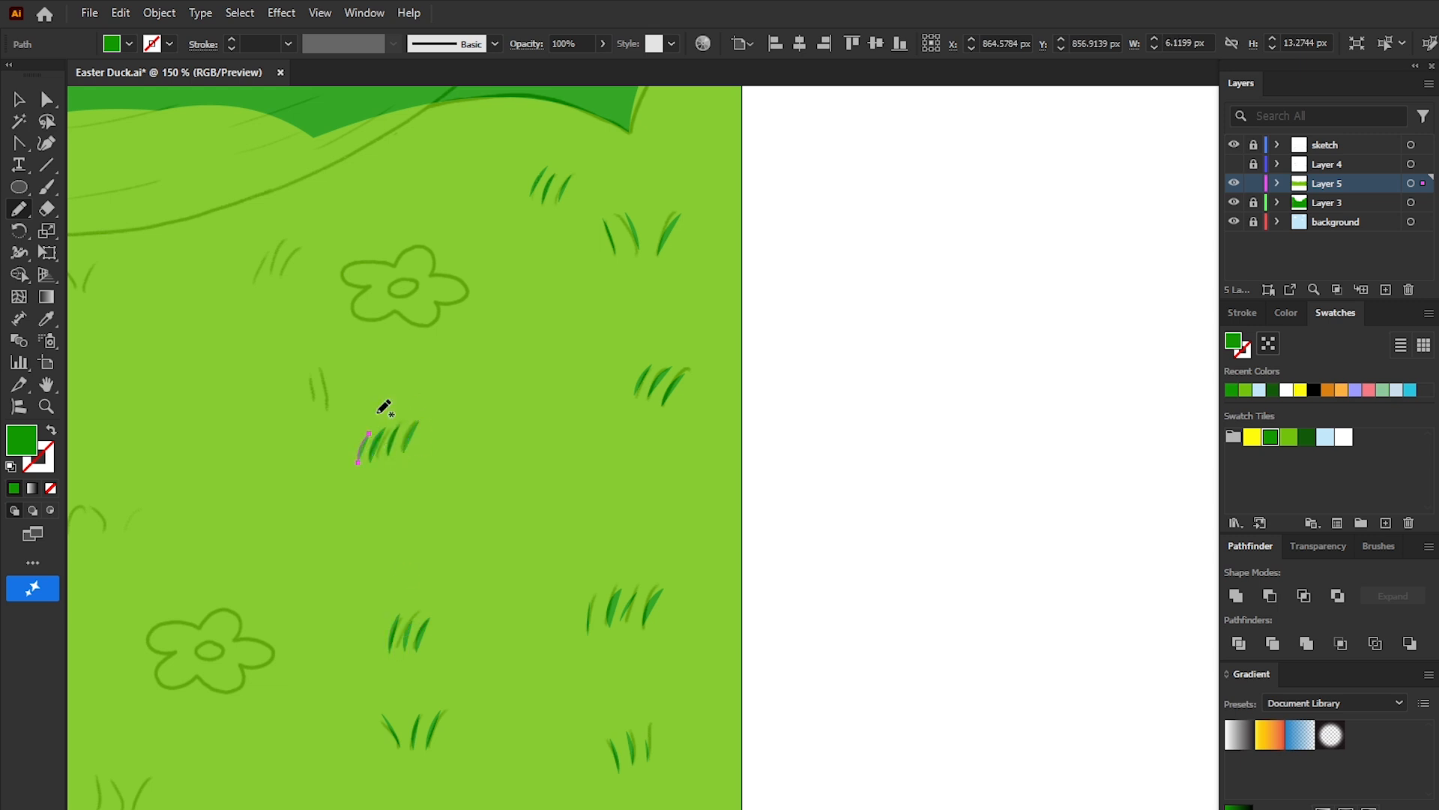
pyautogui.moveTo(285, 264); pyautogui.dragTo(282, 272)
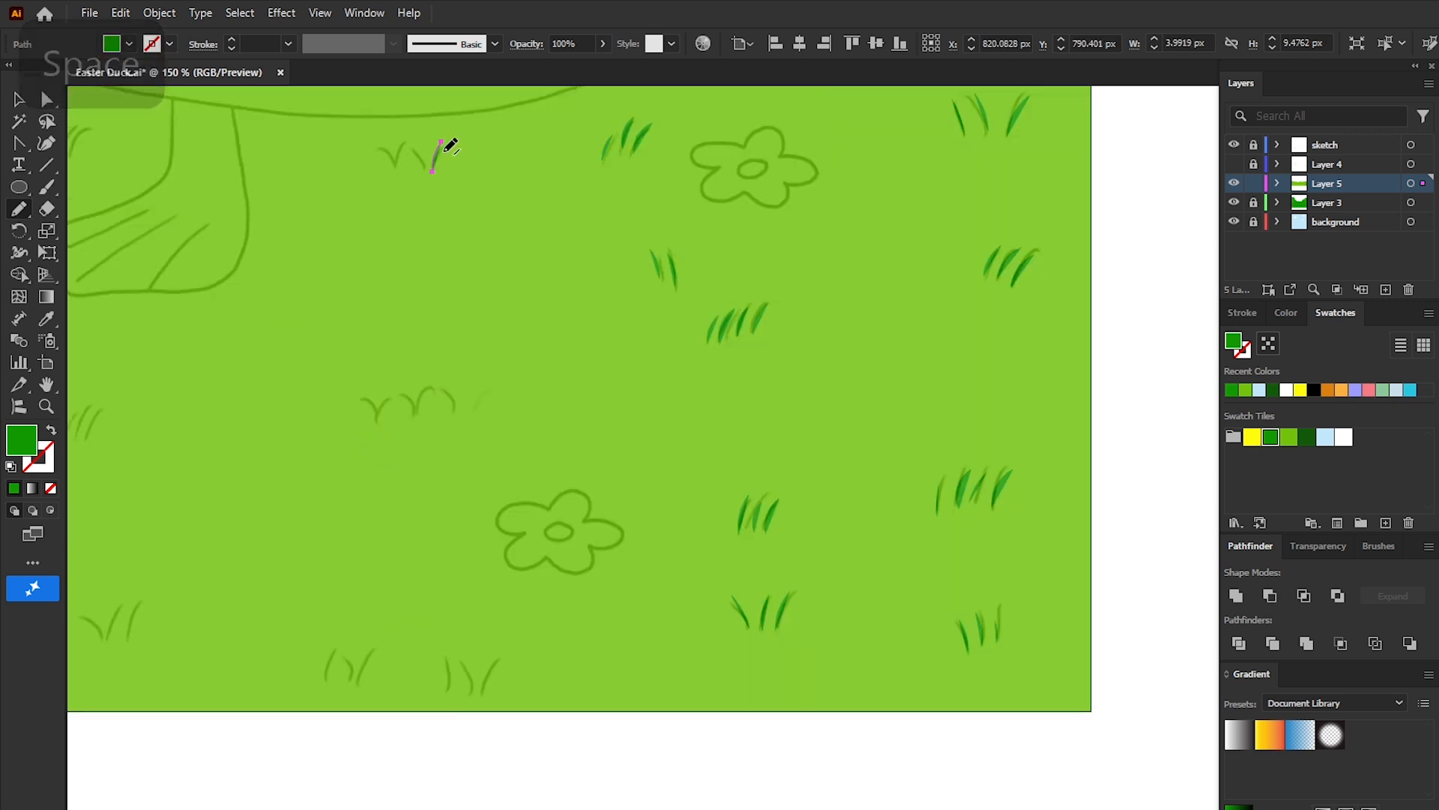
pyautogui.moveTo(371, 147); pyautogui.dragTo(380, 167)
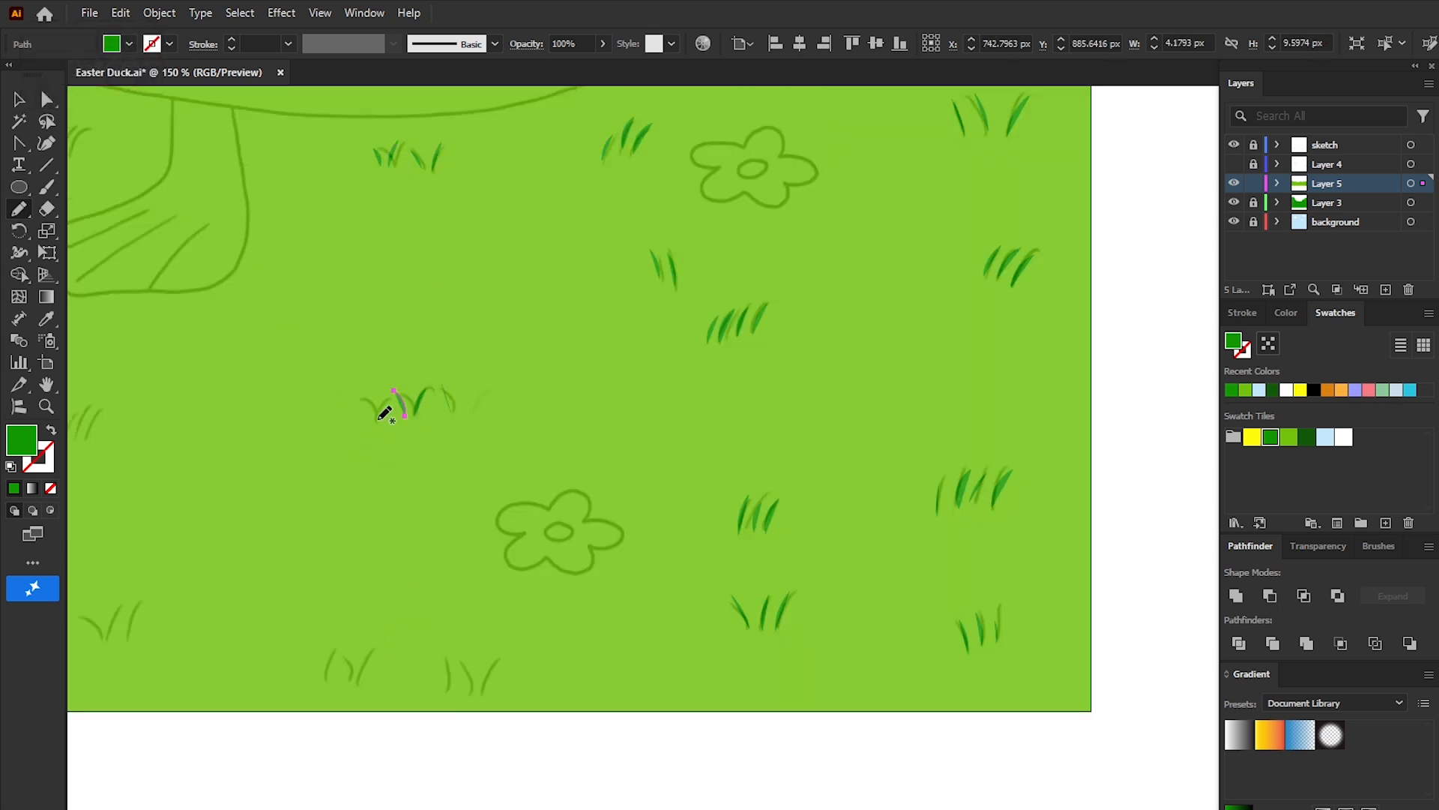
pyautogui.moveTo(502, 634); pyautogui.dragTo(487, 661)
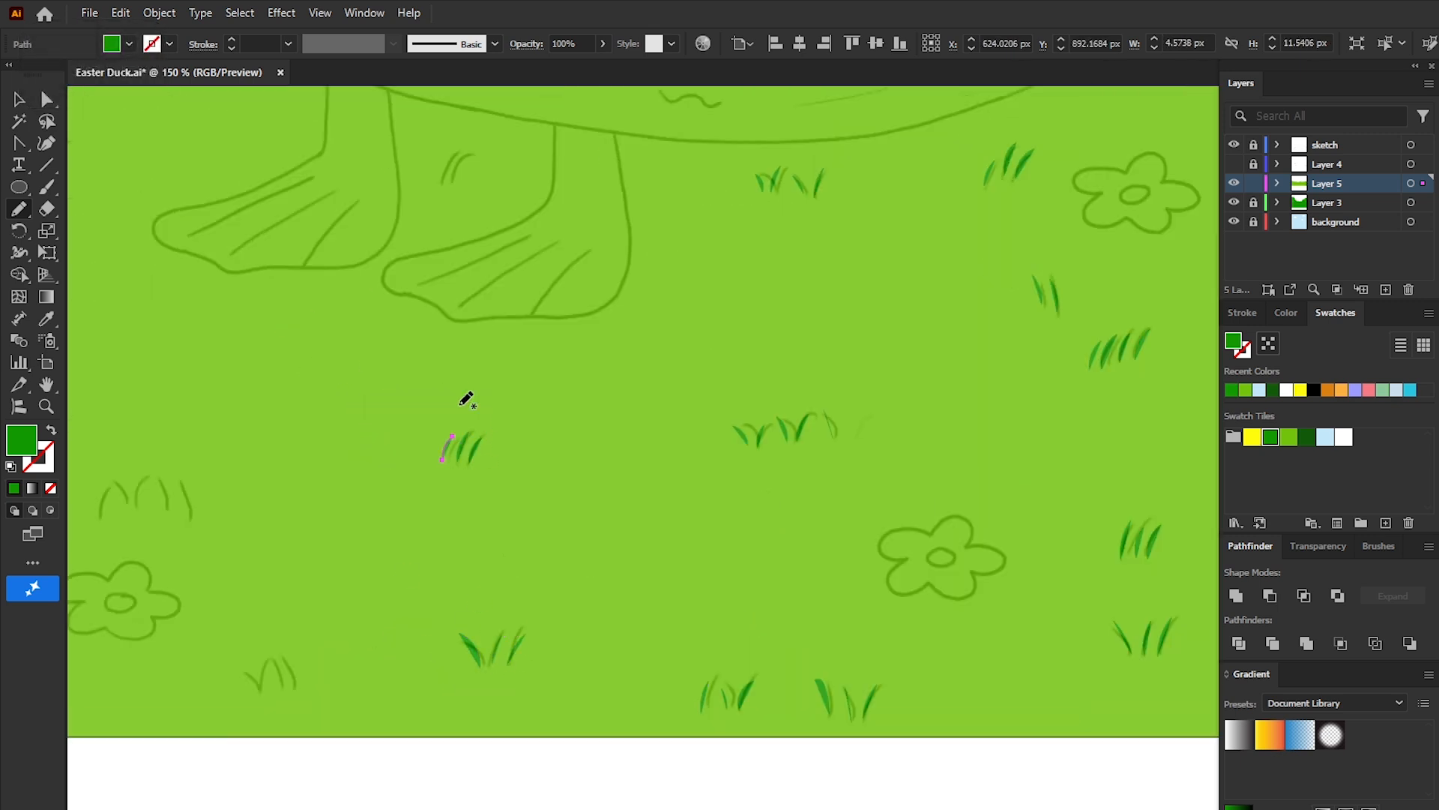
pyautogui.moveTo(293, 659); pyautogui.dragTo(285, 688)
pyautogui.moveTo(234, 668); pyautogui.dragTo(249, 692)
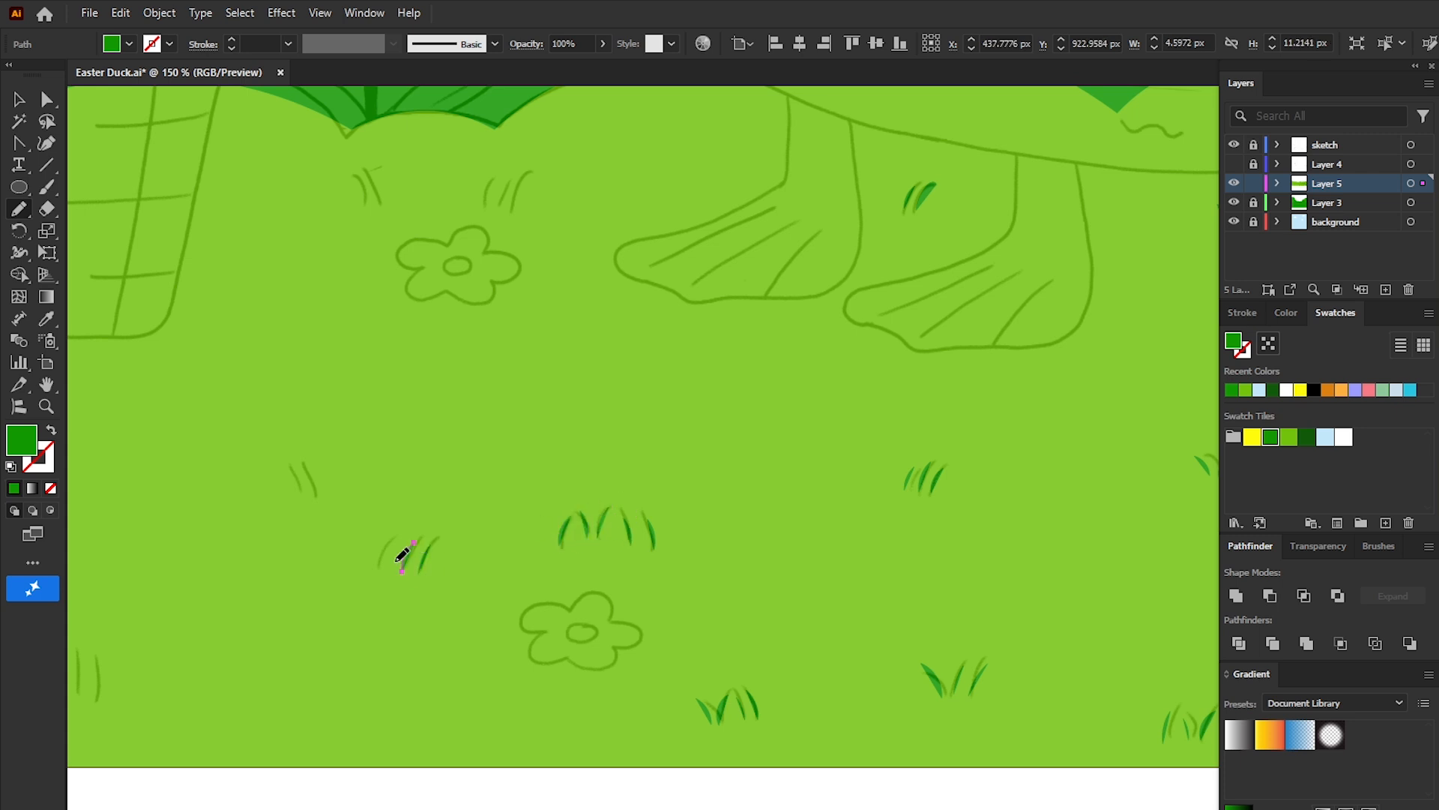
pyautogui.moveTo(288, 468); pyautogui.dragTo(300, 493)
pyautogui.moveTo(376, 168); pyautogui.dragTo(366, 201)
pyautogui.moveTo(525, 283); pyautogui.dragTo(540, 254)
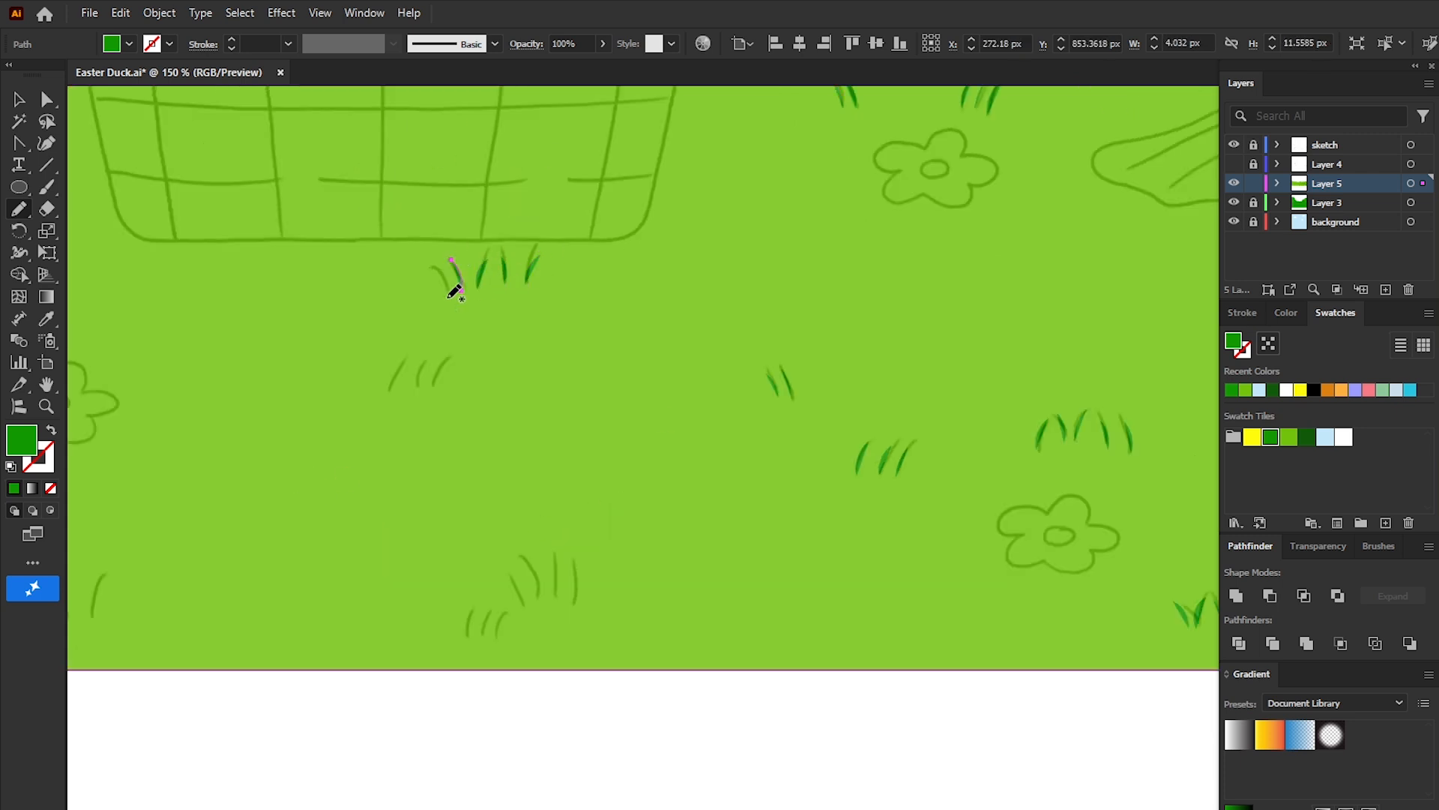
pyautogui.moveTo(509, 608); pyautogui.dragTo(486, 639)
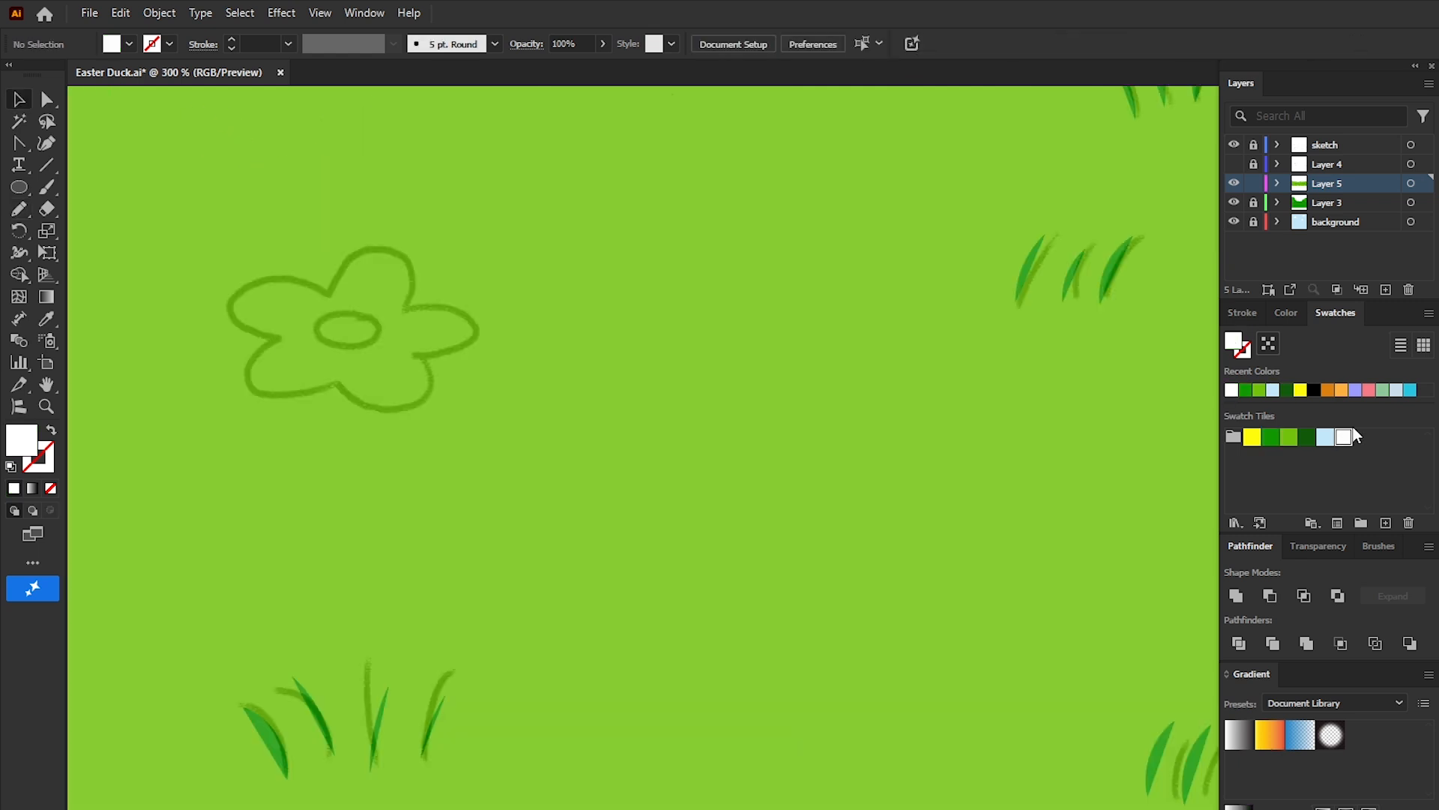
# Step: Draw a white pentagon about 40 by 38 px beside the sketched flower with the Polygon tool
pyautogui.click(24, 189)
pyautogui.click(87, 261)
pyautogui.moveTo(618, 351); pyautogui.dragTo(686, 428)
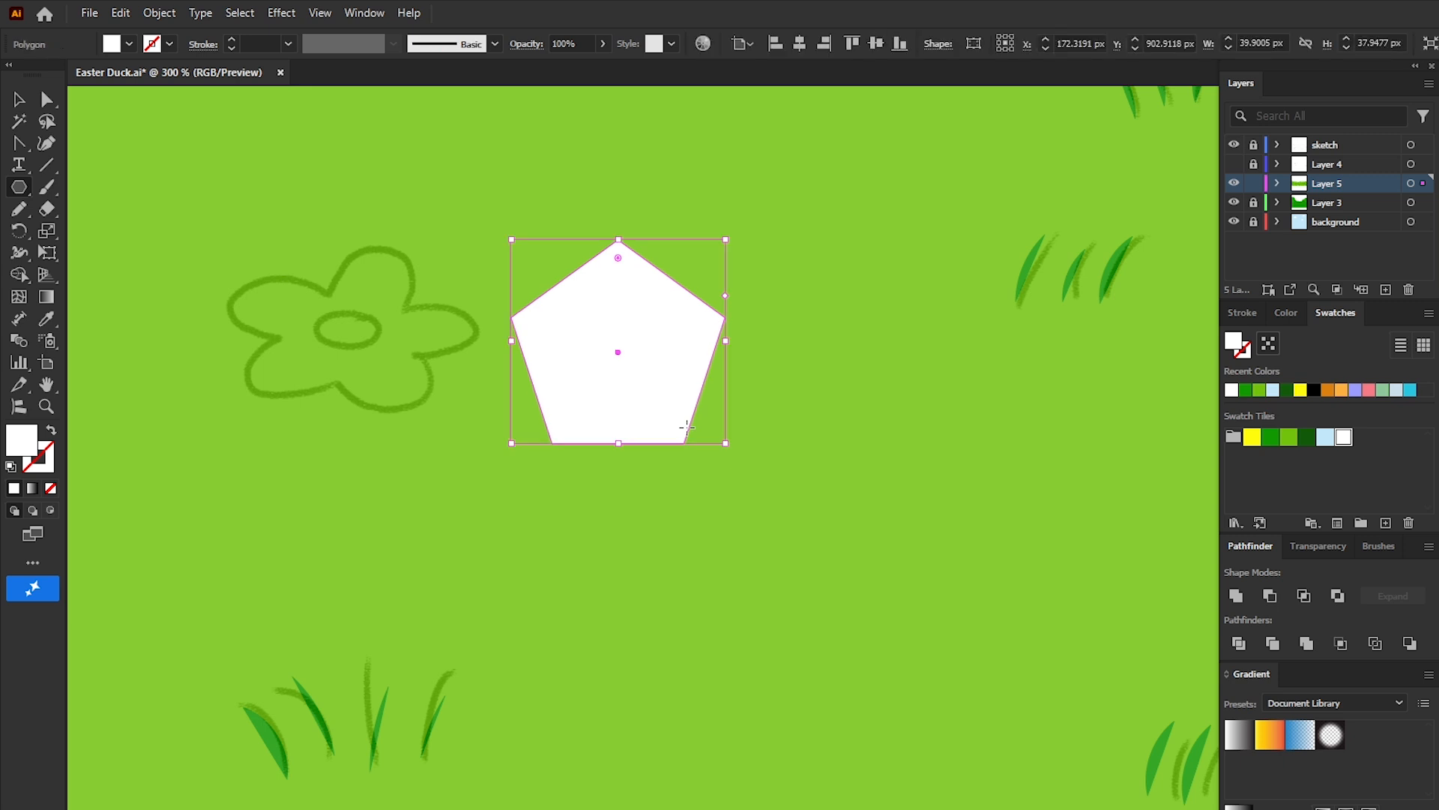
# Step: Bloat the pentagon into a five-petal flower with the Pucker & Bloat effect and expand its appearance
pyautogui.click(282, 13)
pyautogui.moveTo(367, 154)
pyautogui.click(524, 183)
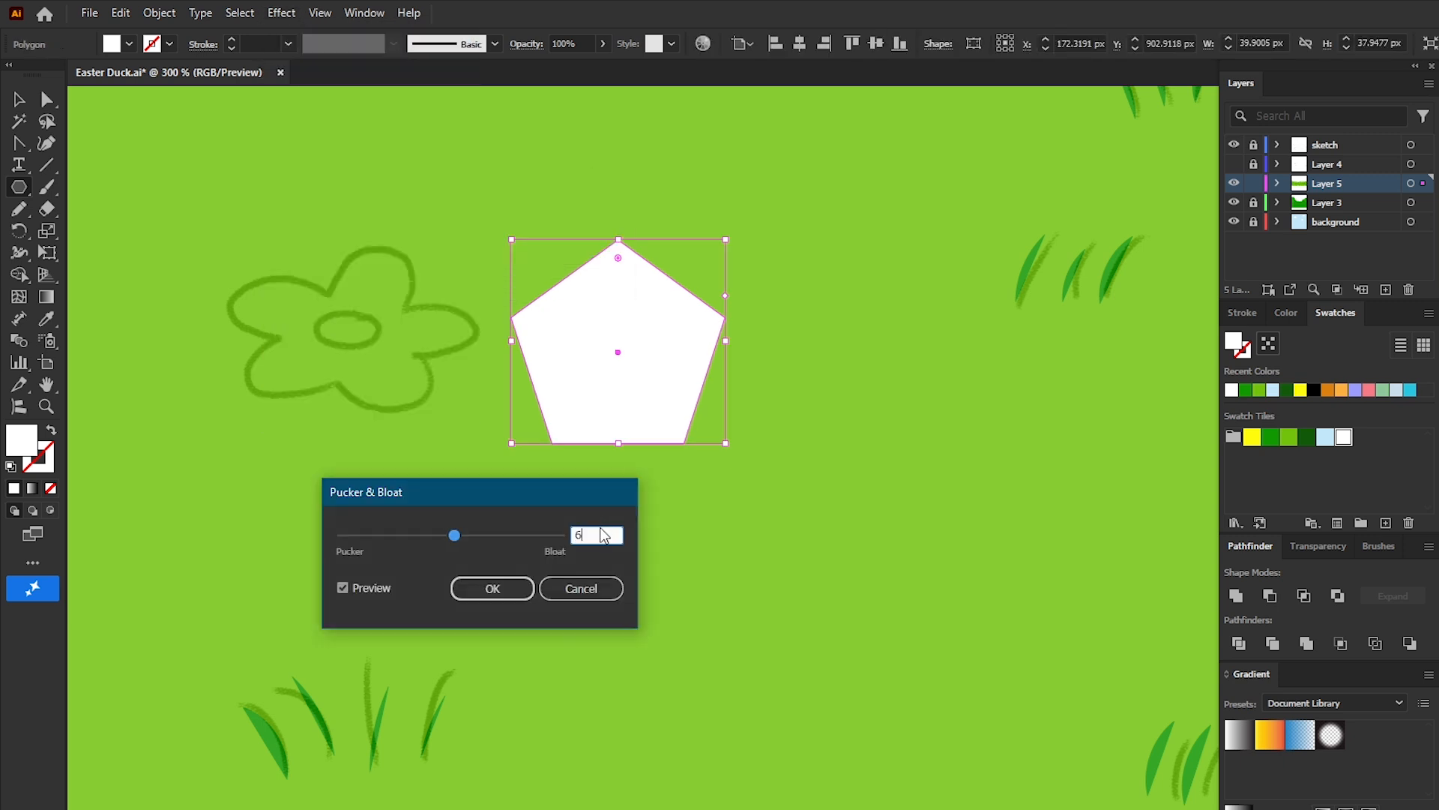
pyautogui.click(493, 587)
pyautogui.click(159, 13)
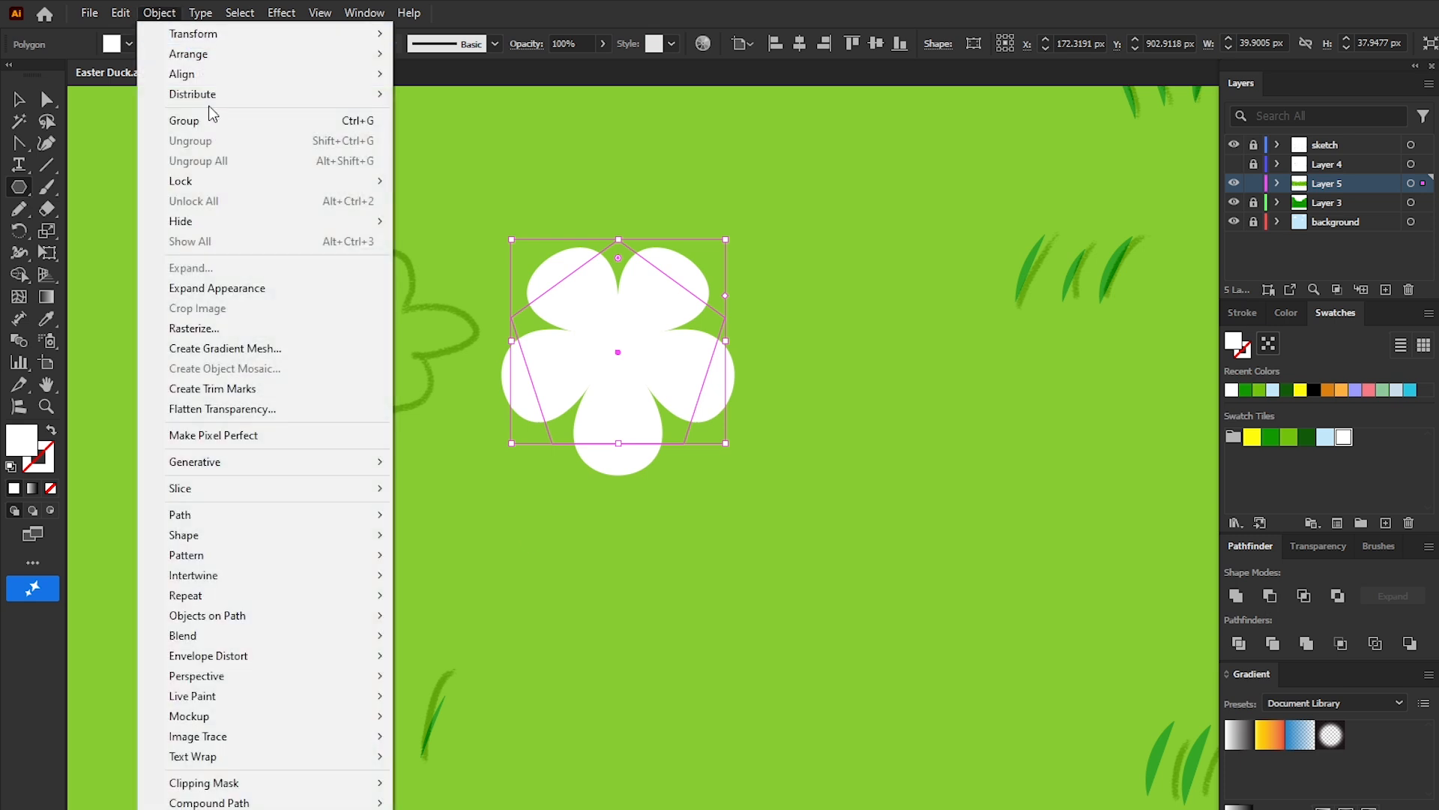
pyautogui.click(225, 290)
pyautogui.press('v')
pyautogui.hotkey('ctrl', 'shift', 'a')
# Step: Add a yellow ellipse as the flower's centre, align it horizontally with the petals and group both
pyautogui.click(1289, 437)
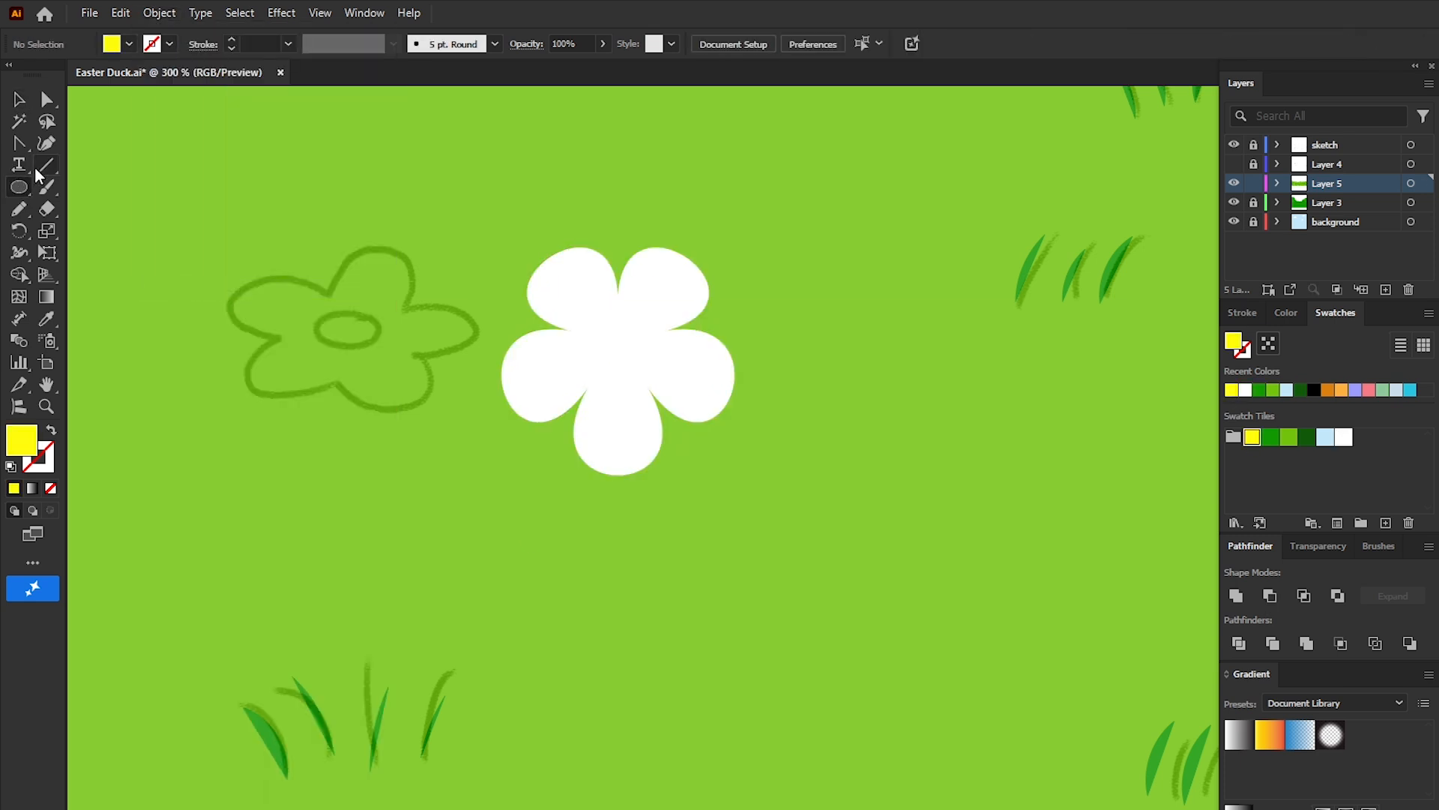
pyautogui.moveTo(604, 333); pyautogui.dragTo(651, 367)
pyautogui.press('v')
pyautogui.keyDown('shift'); pyautogui.click(628, 413); pyautogui.keyUp('shift')
pyautogui.click(799, 44)
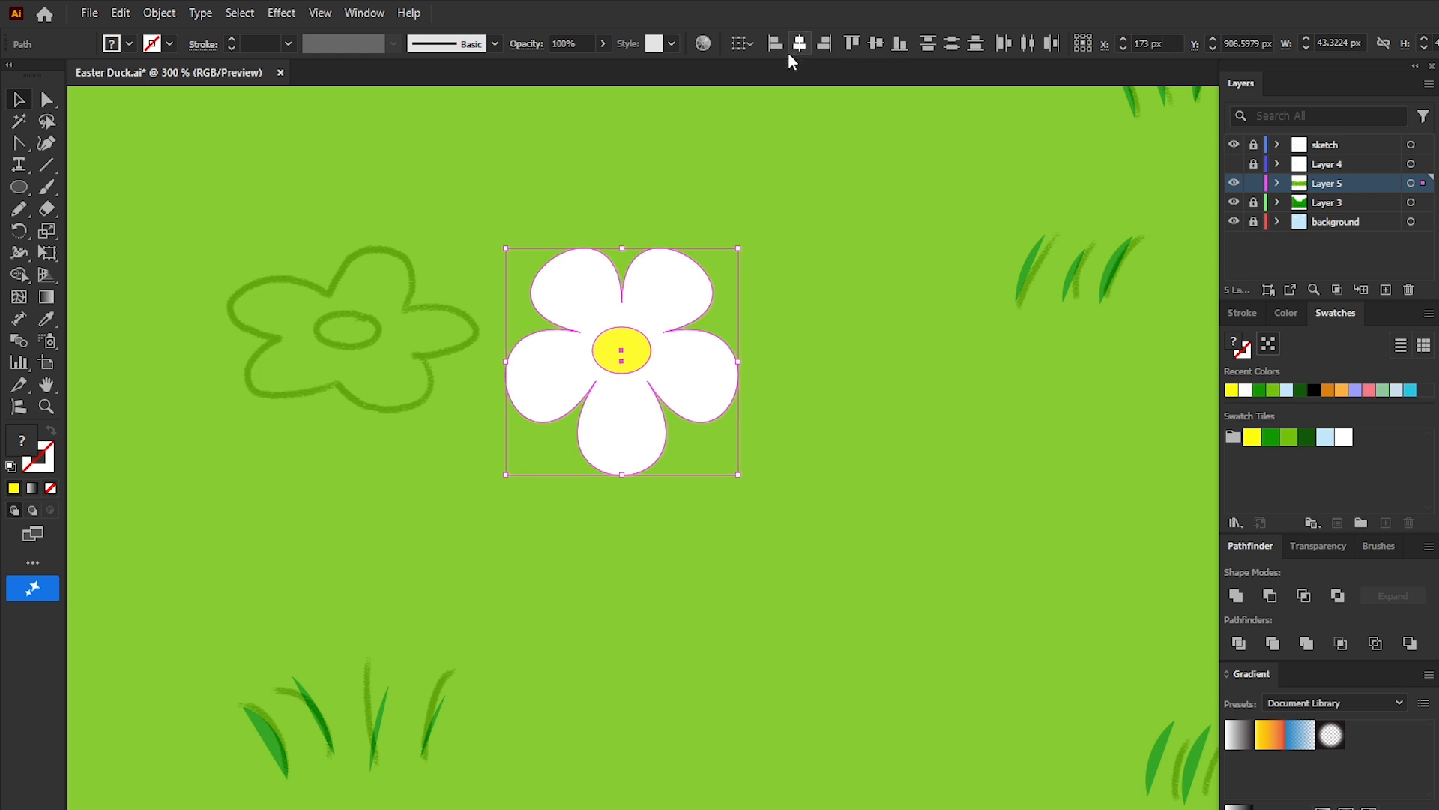
pyautogui.hotkey('ctrl', 'g')
# Step: Apply a Warp effect that widens the grouped flower towards its lower petals and expand its appearance
pyautogui.click(289, 19)
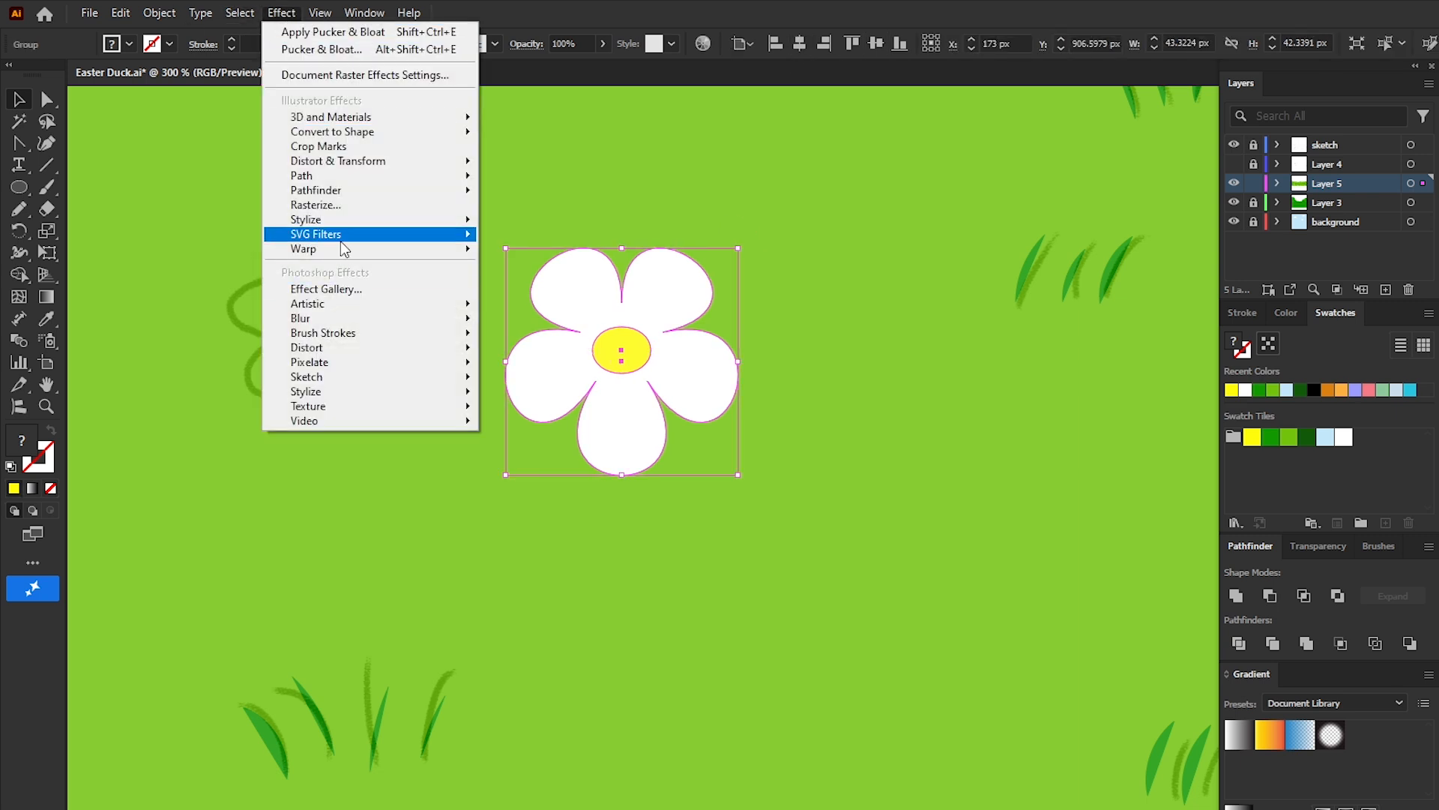
pyautogui.moveTo(323, 250)
pyautogui.click(565, 252)
pyautogui.click(1062, 333)
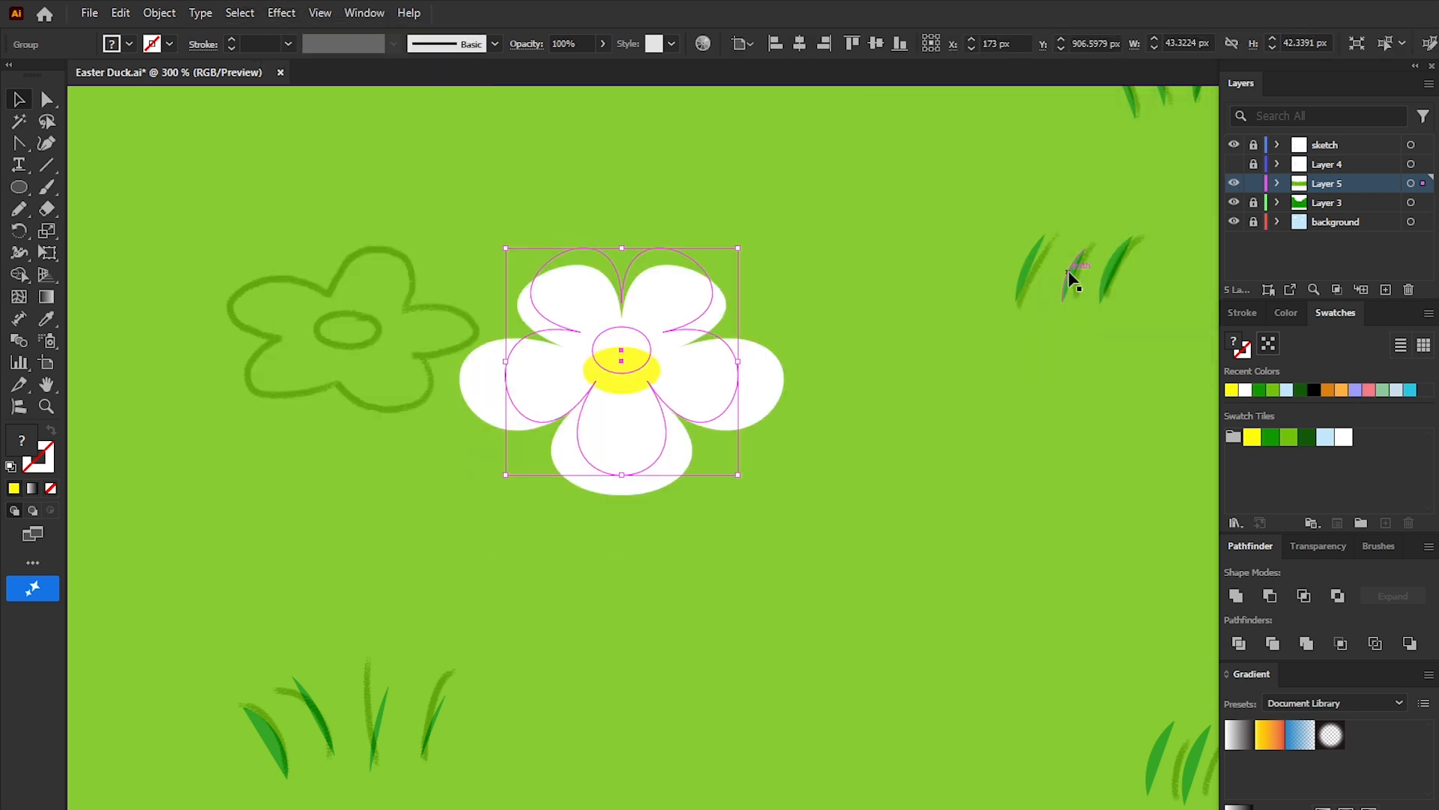
pyautogui.click(159, 12)
pyautogui.click(255, 284)
# Step: Fit the flower over its sketched outline at about 51 by 36 px and place copies on the other sketched flowers
pyautogui.moveTo(685, 403); pyautogui.dragTo(432, 347)
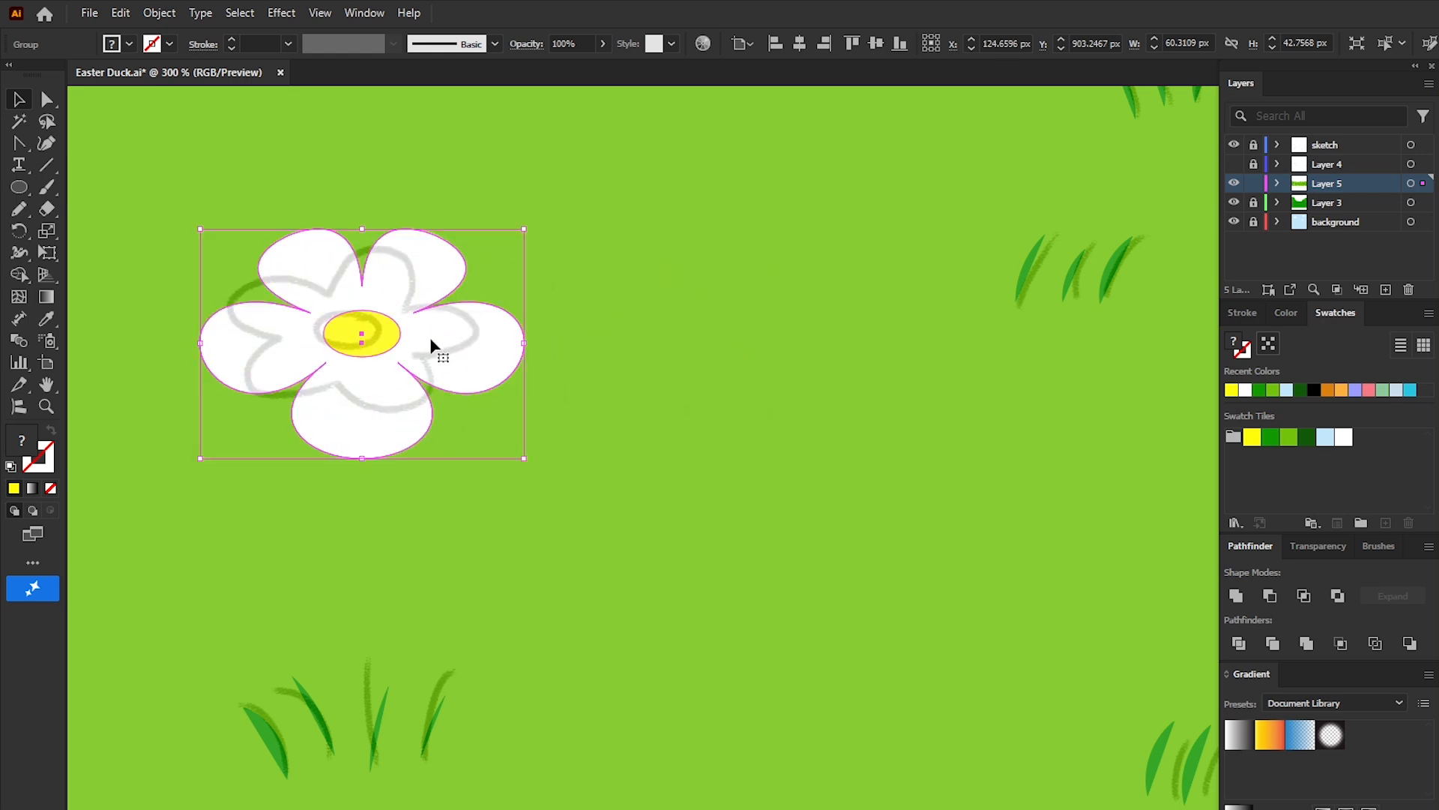
pyautogui.moveTo(526, 230); pyautogui.dragTo(495, 243)
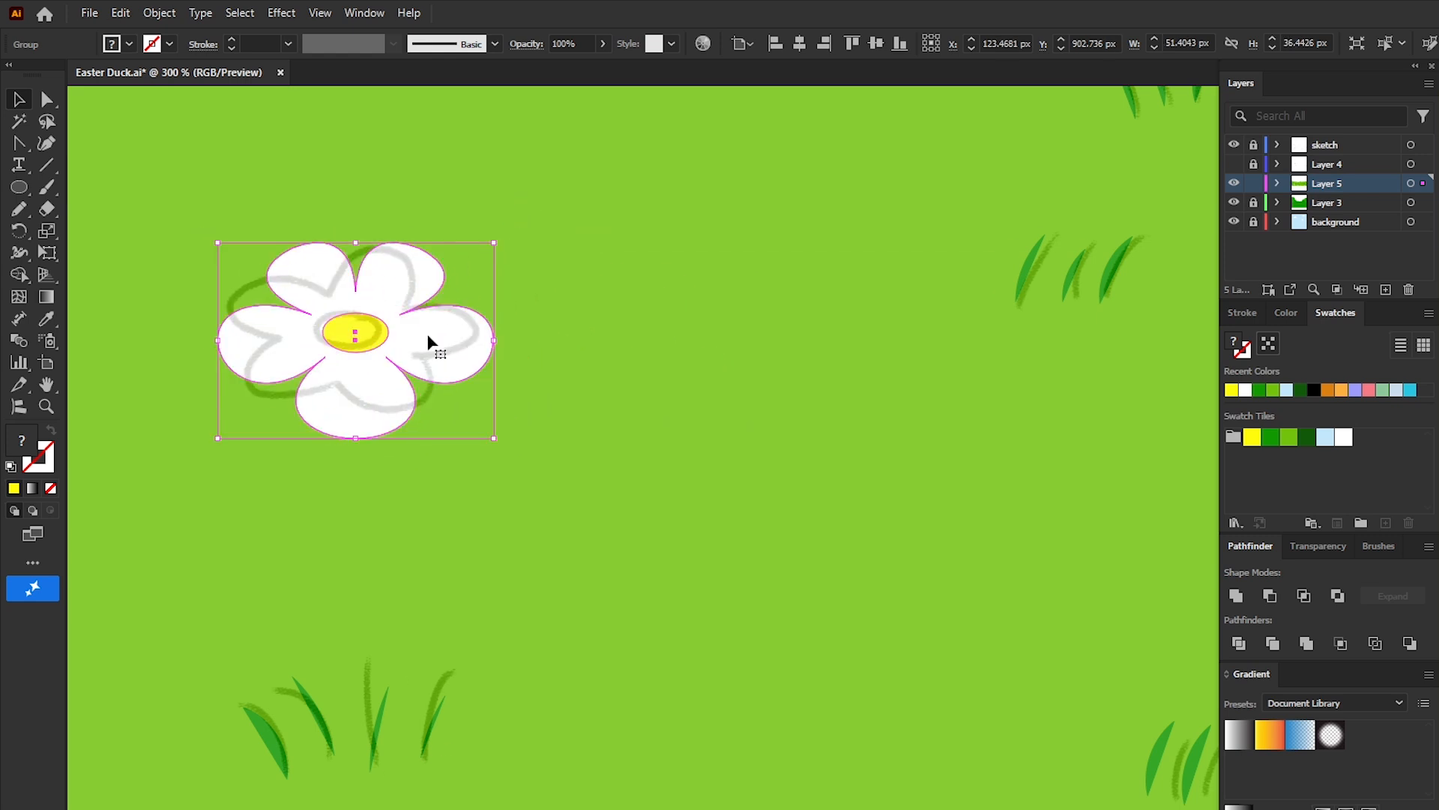
pyautogui.hotkey('ctrl', '-')
pyautogui.hotkey('ctrl', '-')
pyautogui.moveTo(989, 447); pyautogui.dragTo(752, 674)
pyautogui.moveTo(551, 727); pyautogui.dragTo(329, 308)
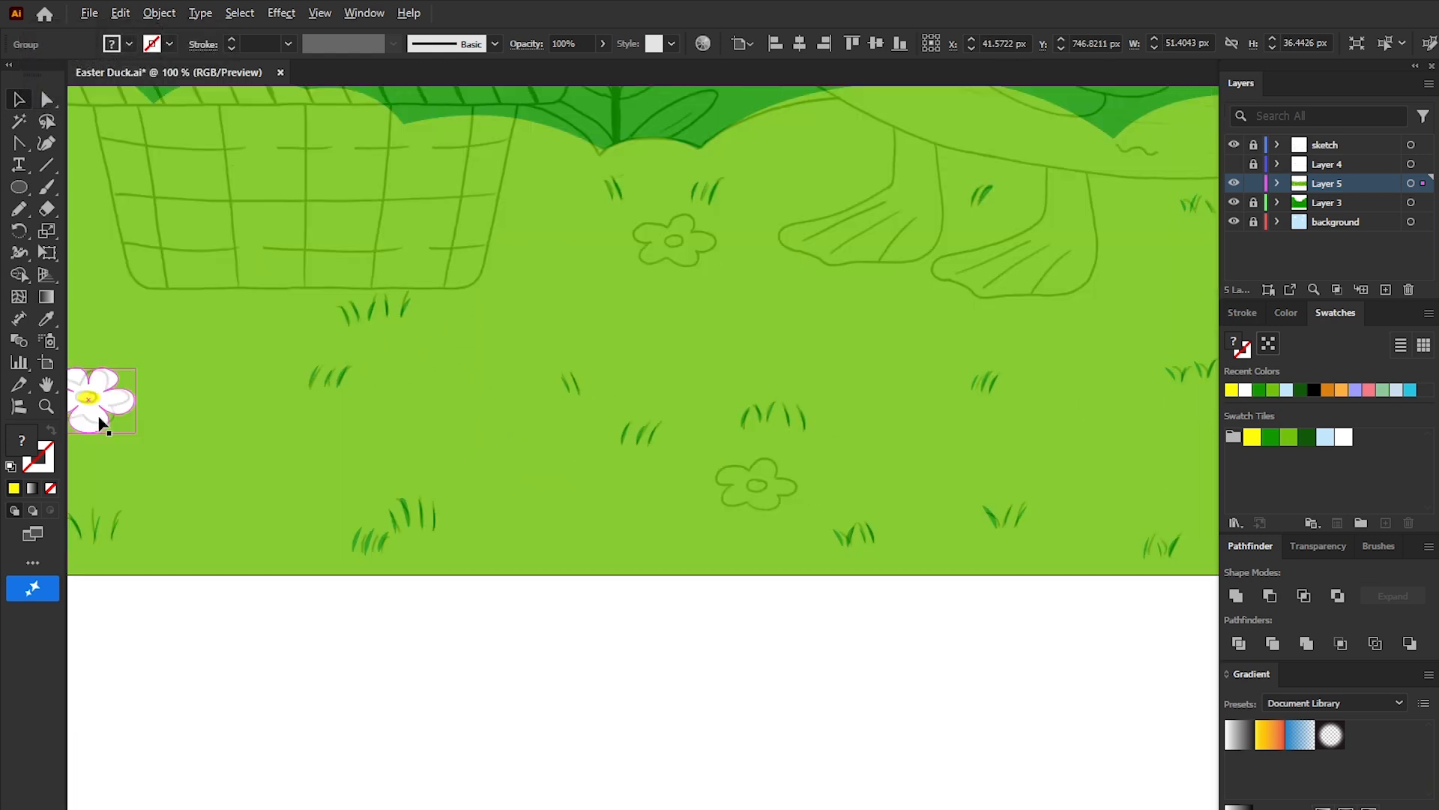
pyautogui.moveTo(103, 423)
pyautogui.mouseDown()
pyautogui.moveTo(678, 254)
pyautogui.moveTo(762, 488)
pyautogui.moveTo(915, 279)
pyautogui.moveTo(770, 535)
pyautogui.mouseUp()
pyautogui.press('space')
# Step: Draw the thin sprig's stem as a dark green 3 pt Pen stroke with round caps and bend it along the sketch
pyautogui.click(1308, 441)
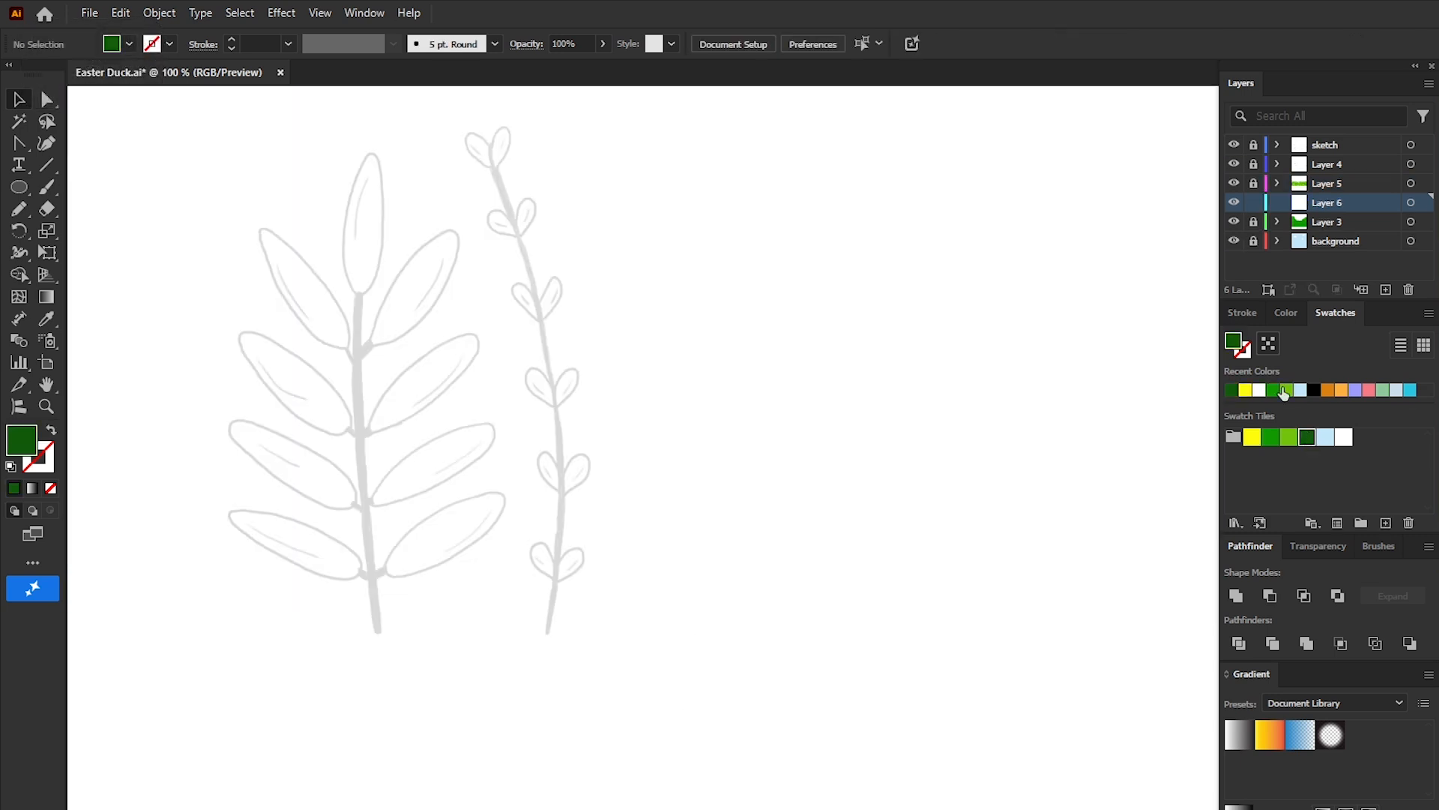
pyautogui.click(51, 429)
pyautogui.click(18, 142)
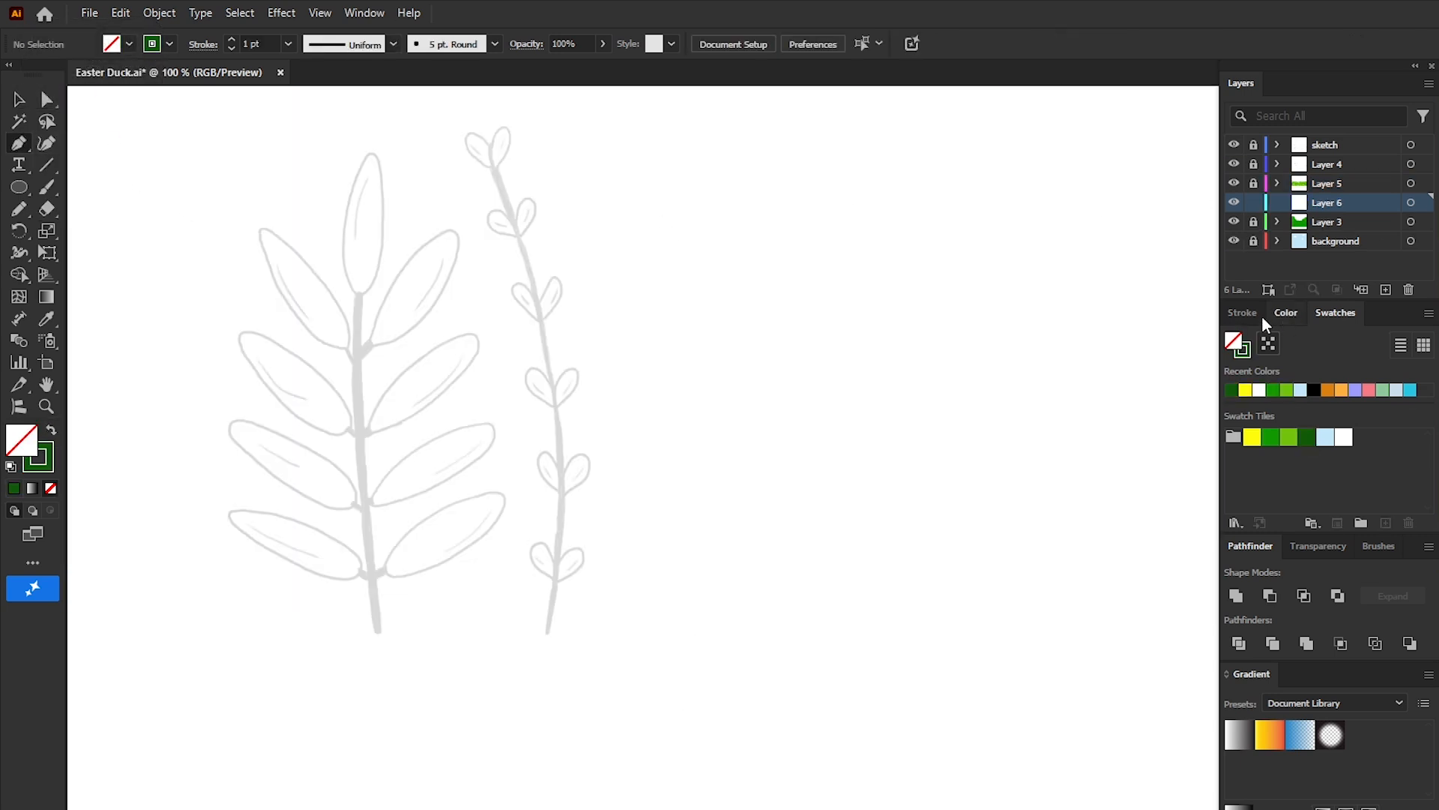
pyautogui.click(1261, 315)
pyautogui.click(1350, 341)
pyautogui.click(1374, 451)
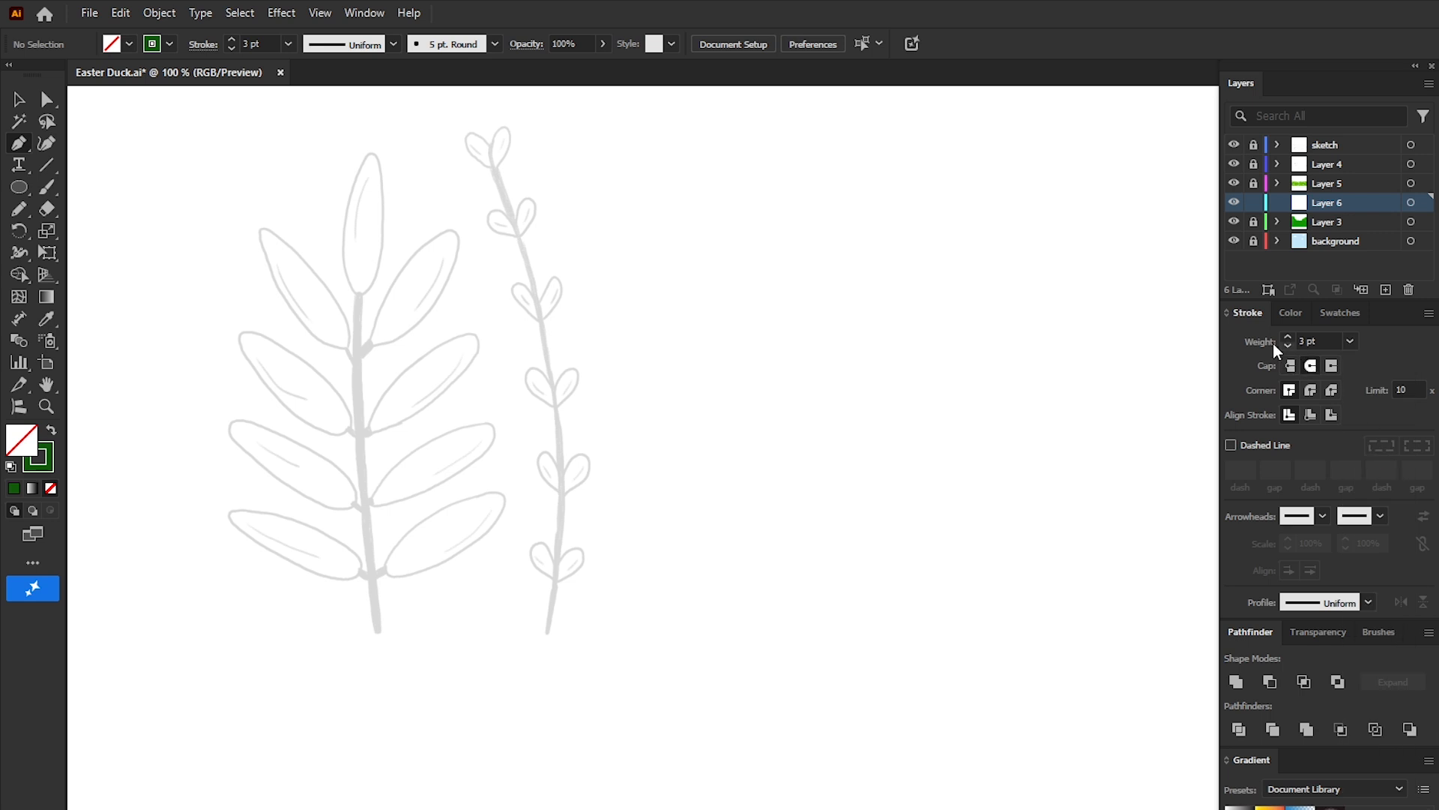
pyautogui.click(546, 633)
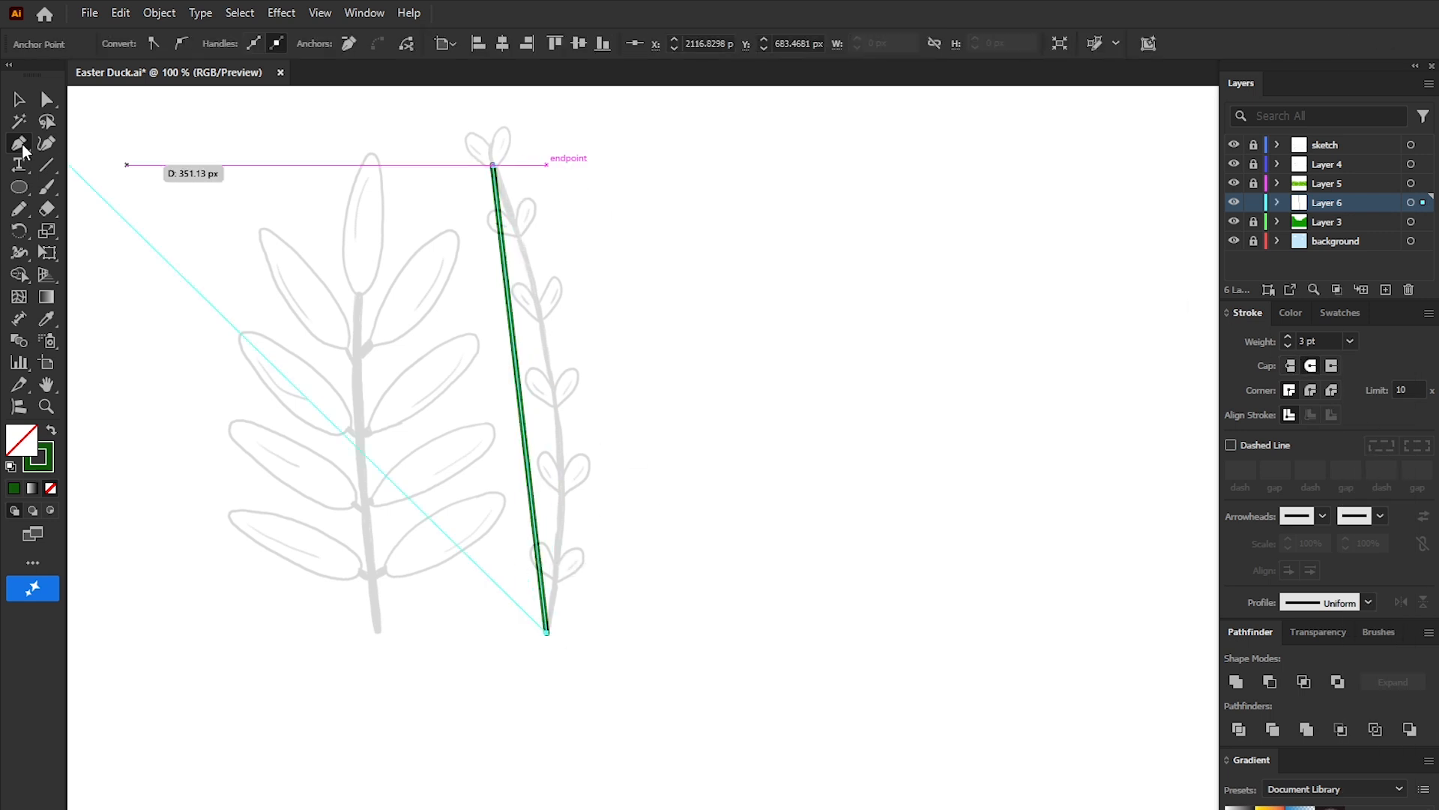
pyautogui.moveTo(19, 143); pyautogui.dragTo(120, 206)
pyautogui.moveTo(524, 374); pyautogui.dragTo(556, 395)
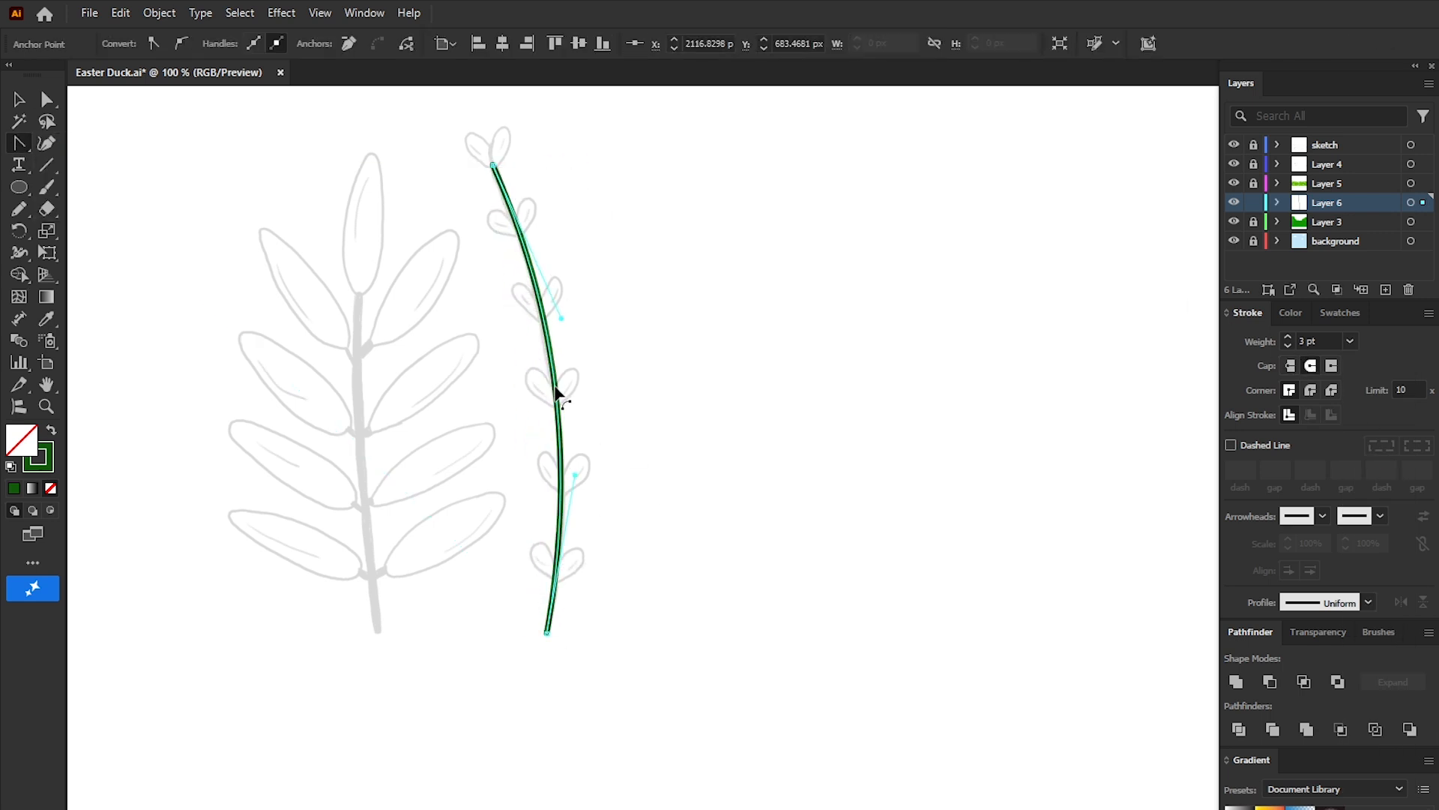
pyautogui.press('v')
pyautogui.click(649, 331)
# Step: Make a dark green leaf from an ellipse about 12 by 24 px with a pointed base and fit it at the stem's tip
pyautogui.moveTo(492, 253); pyautogui.dragTo(555, 381)
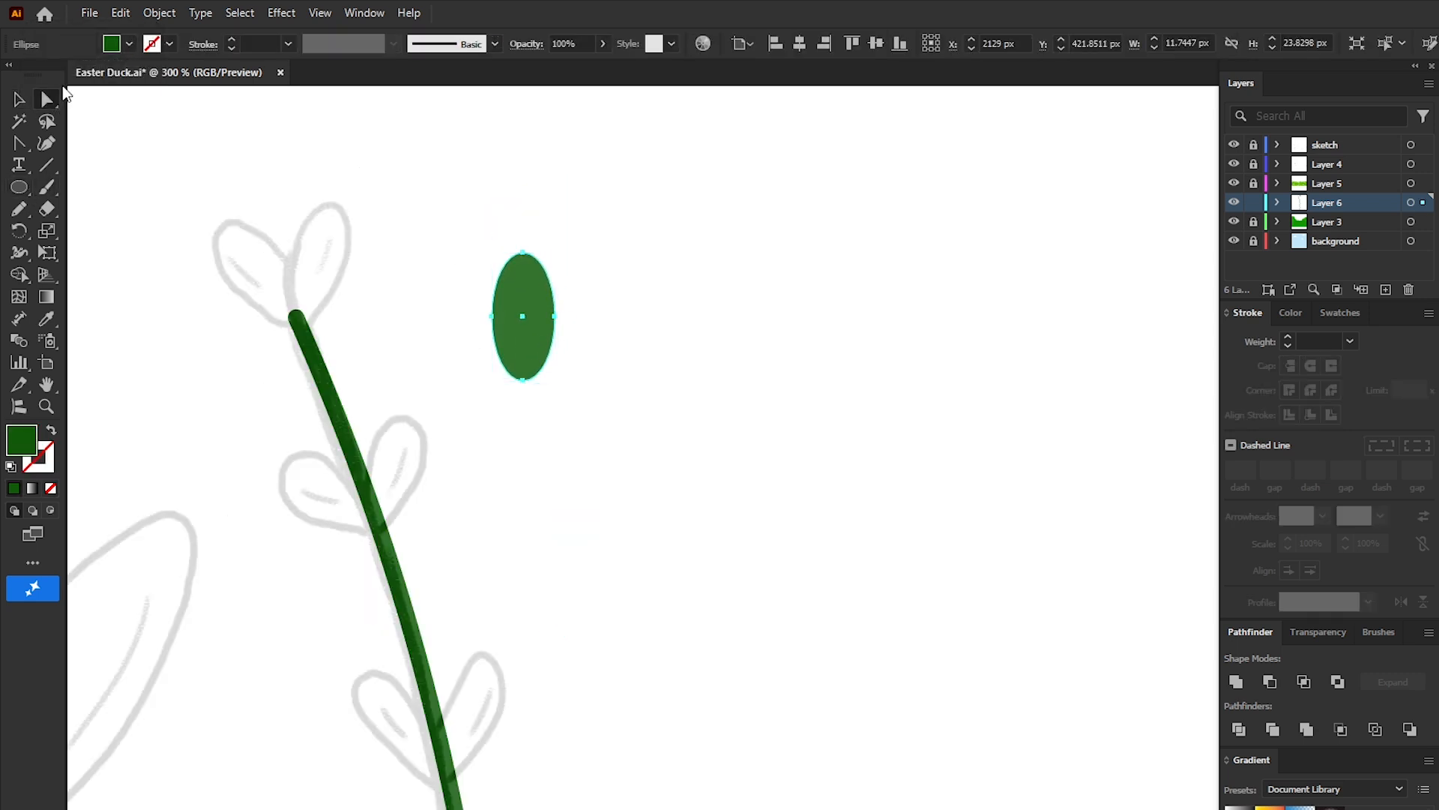
pyautogui.press('a')
pyautogui.click(153, 46)
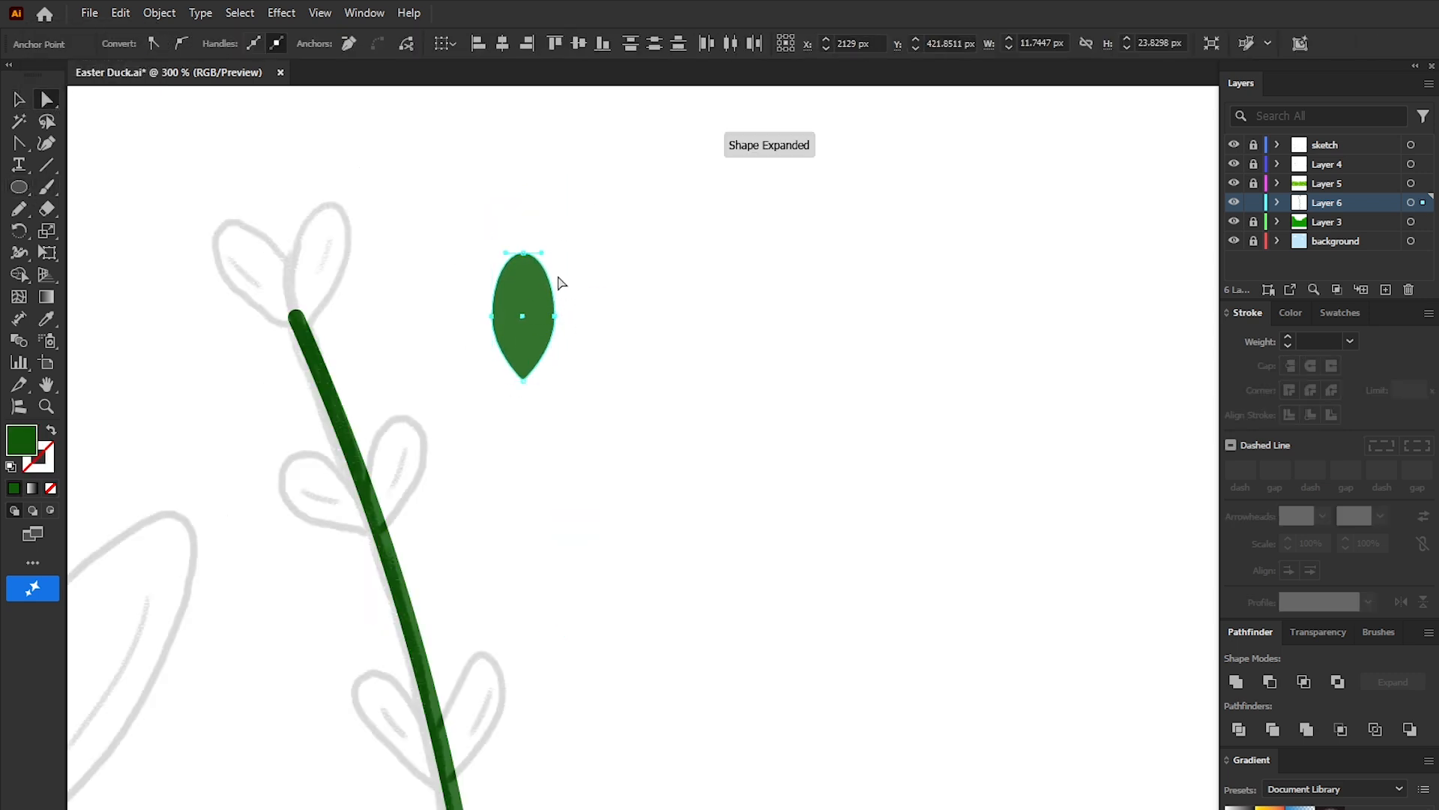
pyautogui.moveTo(555, 314); pyautogui.dragTo(309, 293)
pyautogui.moveTo(345, 207); pyautogui.dragTo(367, 219)
pyautogui.moveTo(333, 265); pyautogui.dragTo(341, 256)
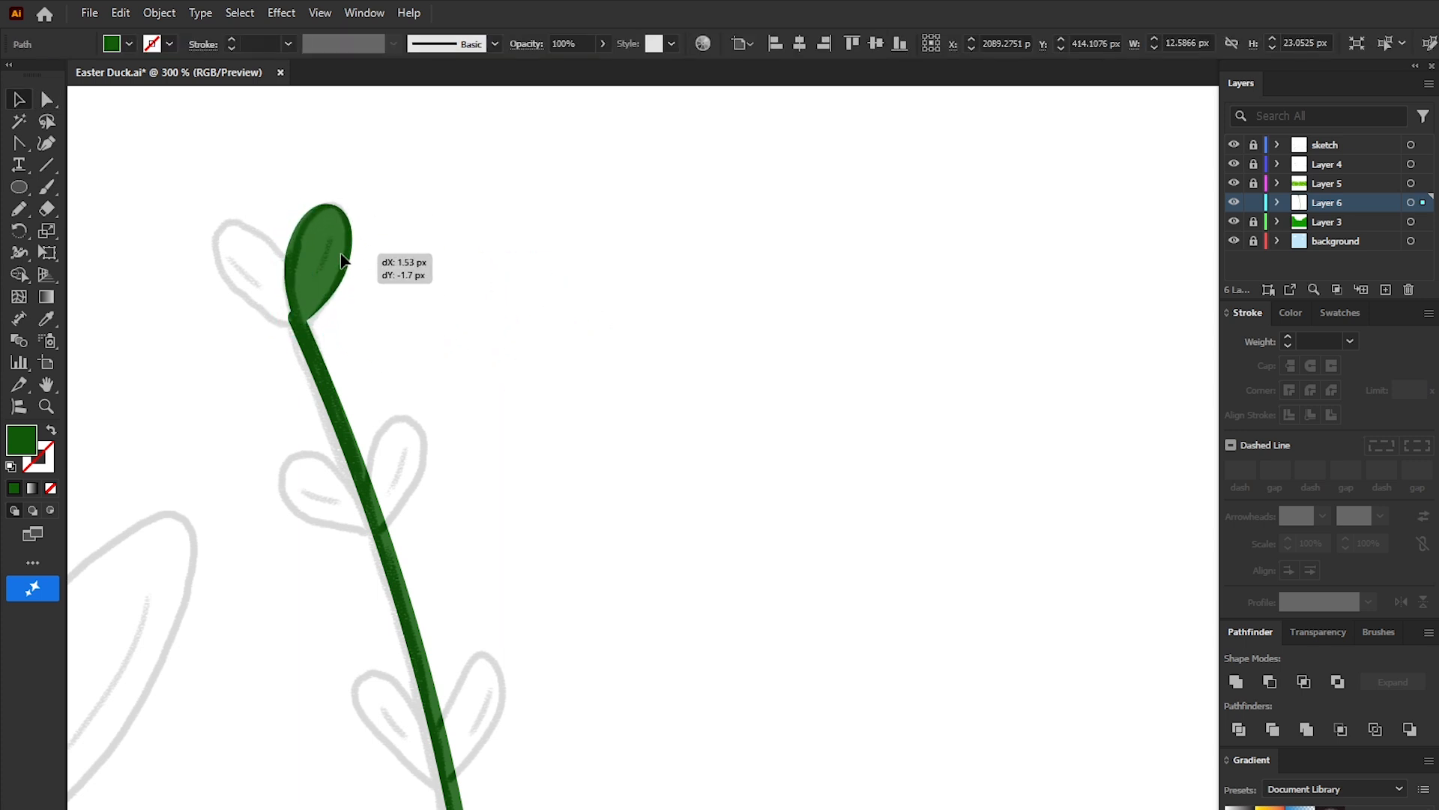
# Step: Draw a thin light green highlight inside the dark leaf with the Pencil tool
pyautogui.click(393, 238)
pyautogui.click(1337, 311)
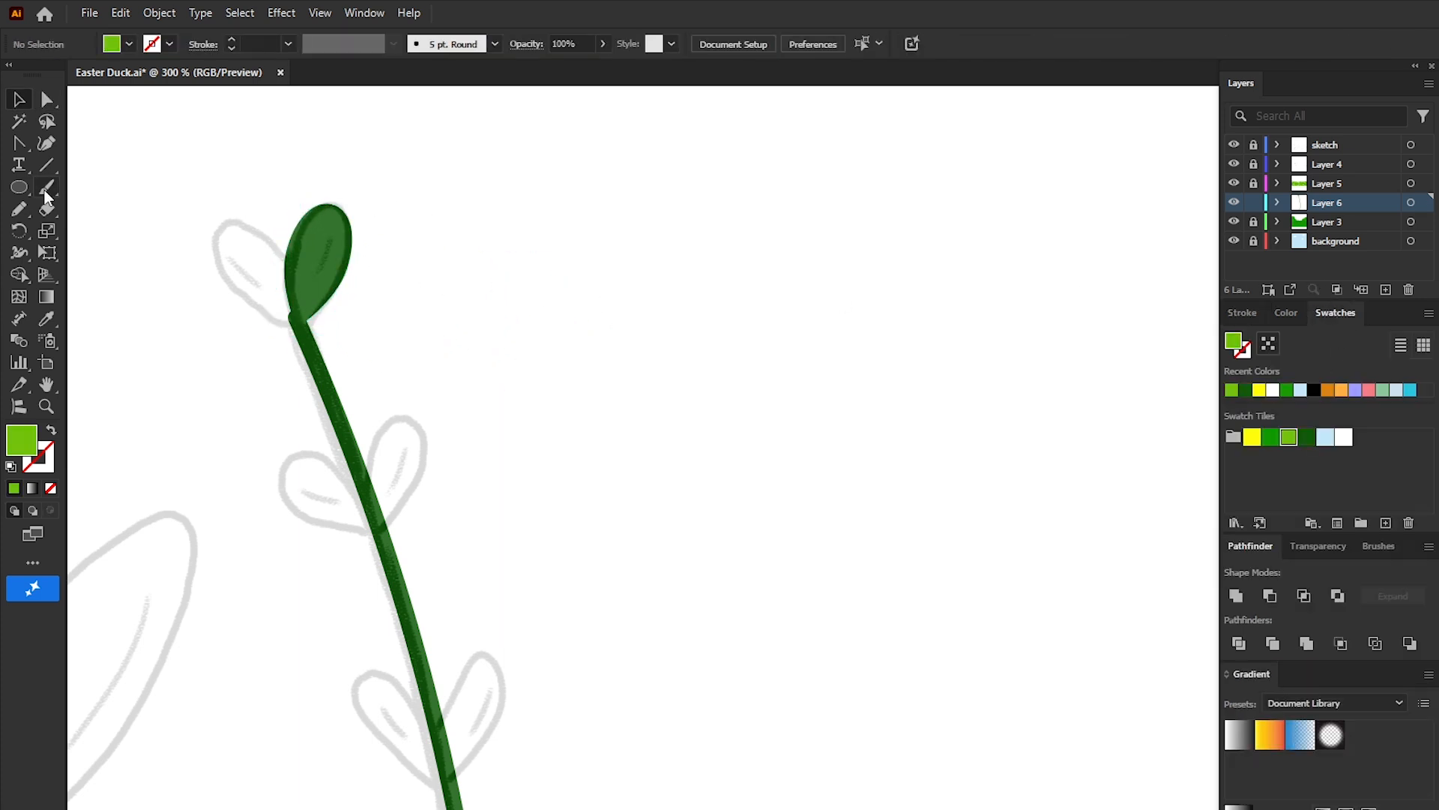
pyautogui.moveTo(338, 238); pyautogui.dragTo(319, 289)
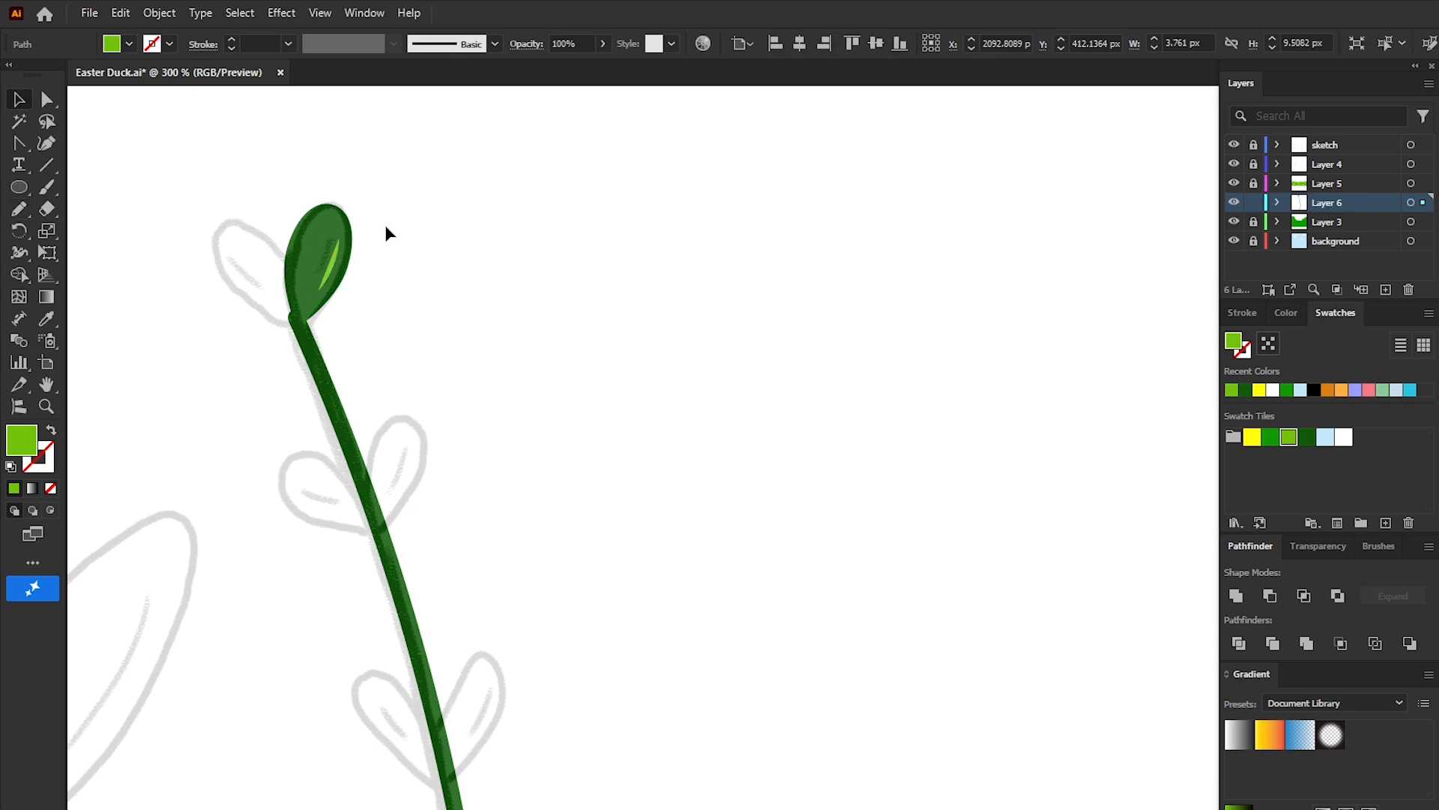
# Step: Reflect a copy of the leaf and its highlight and place it on the other side of the stem's tip
pyautogui.keyDown('shift'); pyautogui.click(330, 225); pyautogui.keyUp('shift')
pyautogui.rightClick(334, 255)
pyautogui.moveTo(415, 767)
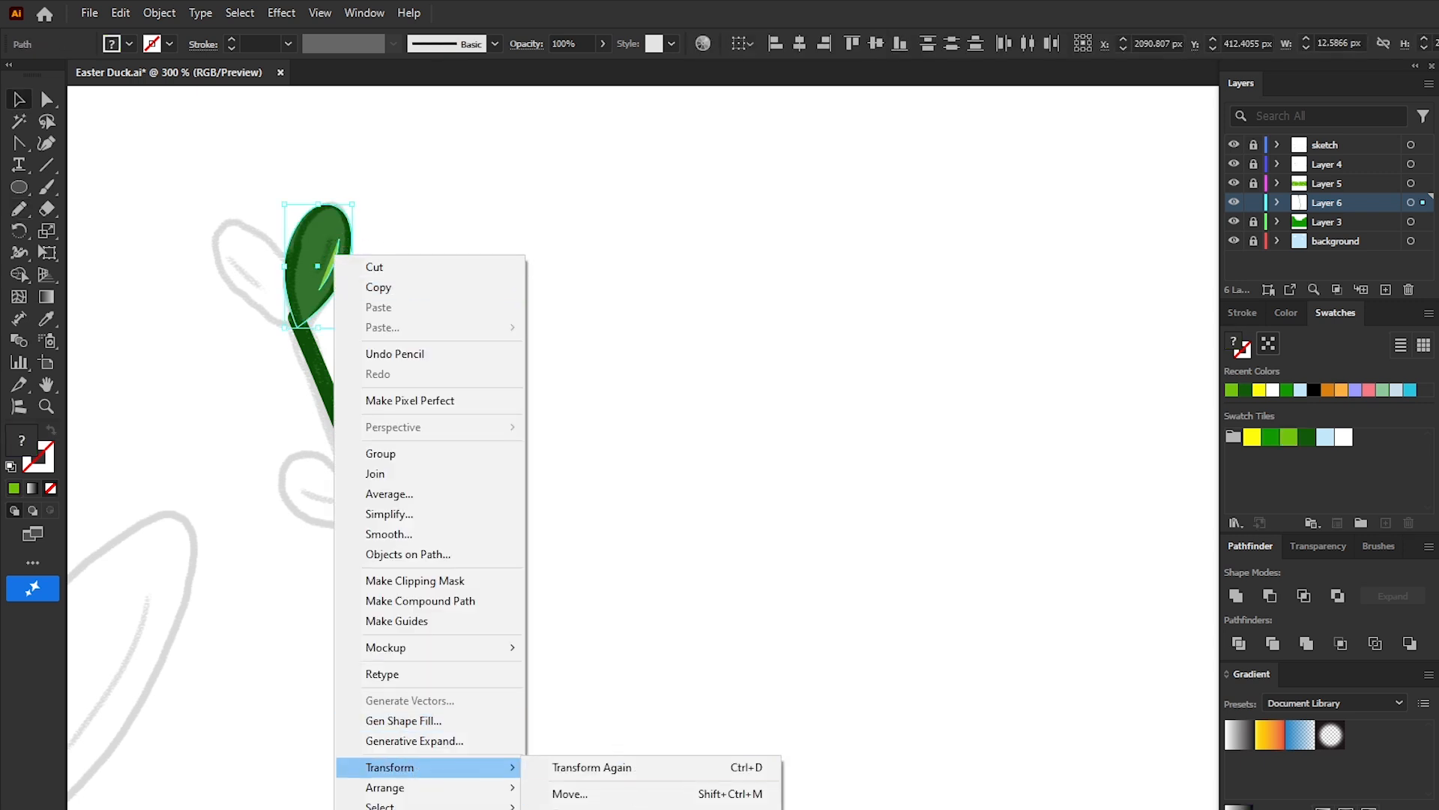
pyautogui.click(572, 809)
pyautogui.click(779, 603)
pyautogui.moveTo(333, 294); pyautogui.dragTo(278, 298)
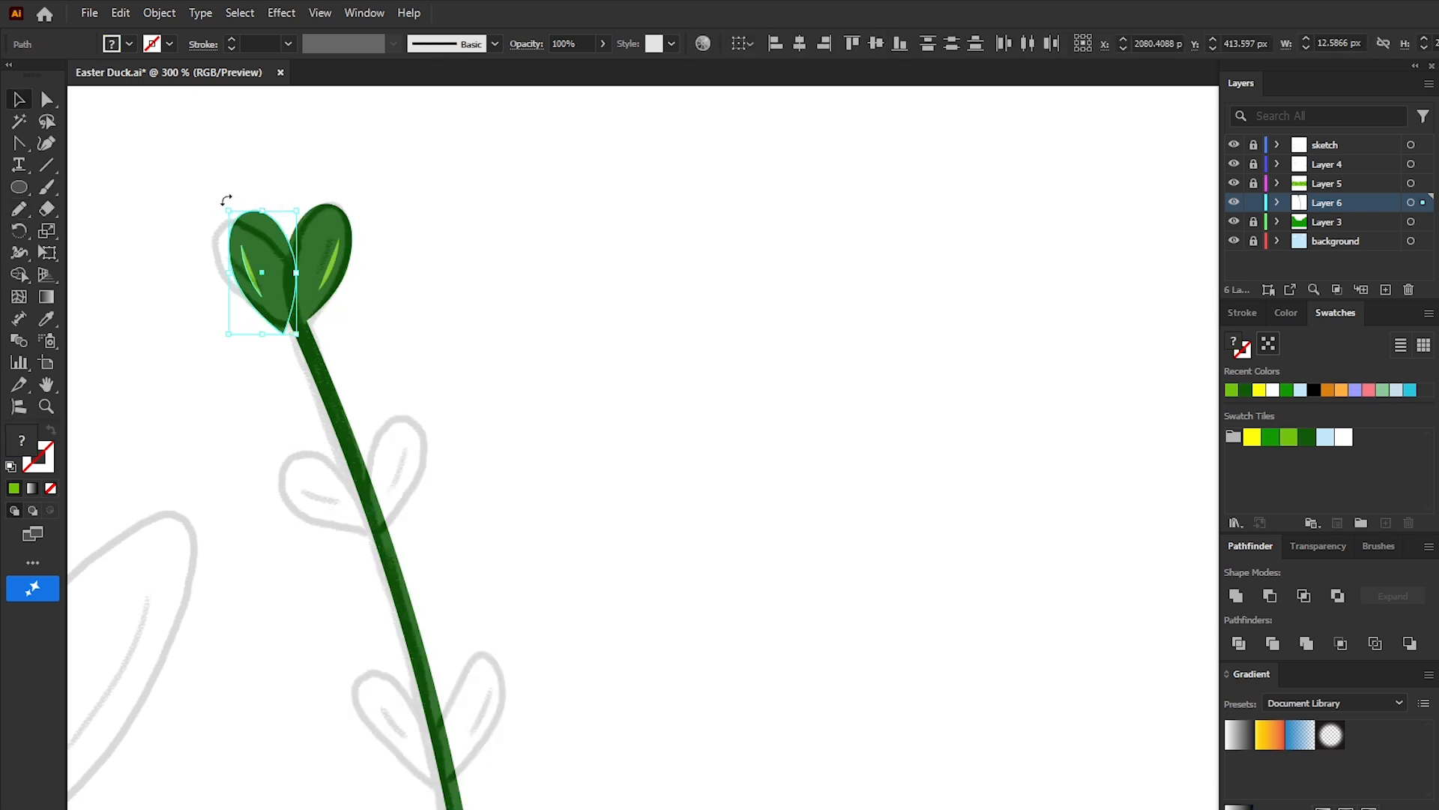
# Step: Place and rotate copies of the leaves in pairs along the thin stem, following the sketched leaf positions down to its base
pyautogui.moveTo(226, 199); pyautogui.dragTo(409, 483)
pyautogui.moveTo(446, 423); pyautogui.dragTo(409, 452)
pyautogui.moveTo(554, 464); pyautogui.dragTo(508, 178)
pyautogui.moveTo(371, 189); pyautogui.dragTo(429, 435)
pyautogui.moveTo(460, 363); pyautogui.dragTo(470, 374)
pyautogui.moveTo(495, 443); pyautogui.dragTo(437, 443)
pyautogui.moveTo(463, 365); pyautogui.dragTo(470, 372)
pyautogui.moveTo(443, 417); pyautogui.dragTo(452, 417)
pyautogui.moveTo(448, 416); pyautogui.dragTo(460, 674)
pyautogui.moveTo(465, 665); pyautogui.dragTo(508, 353)
pyautogui.moveTo(454, 429); pyautogui.dragTo(449, 670)
pyautogui.scroll(-3, 674, 449)
pyautogui.moveTo(682, 251); pyautogui.dragTo(713, 263)
pyautogui.click(713, 263)
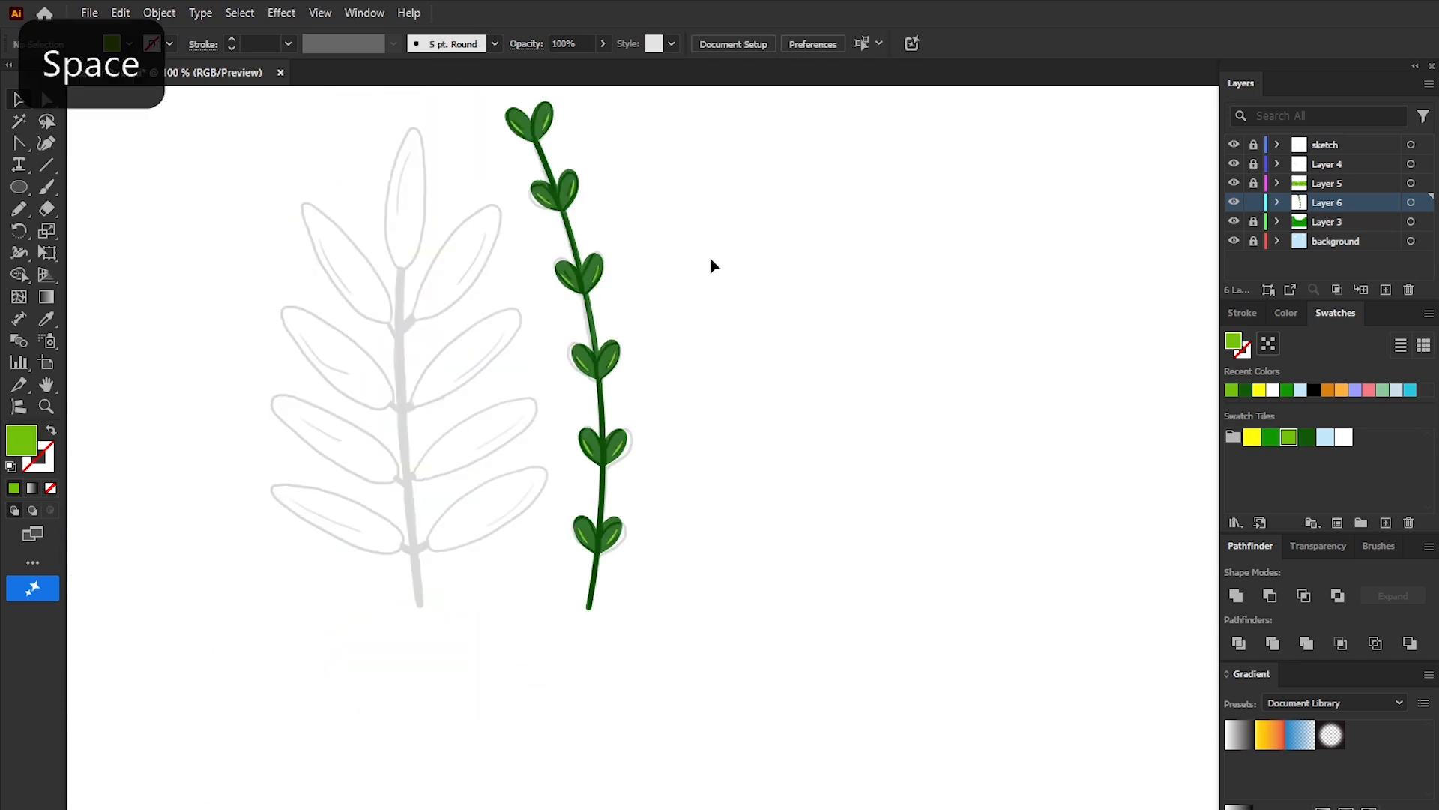
# Step: Draw the large leafy branch's stem as a dark green 5 pt Pen stroke with round caps, curved along the sketch
pyautogui.click(1308, 437)
pyautogui.click(54, 431)
pyautogui.moveTo(19, 142); pyautogui.dragTo(97, 142)
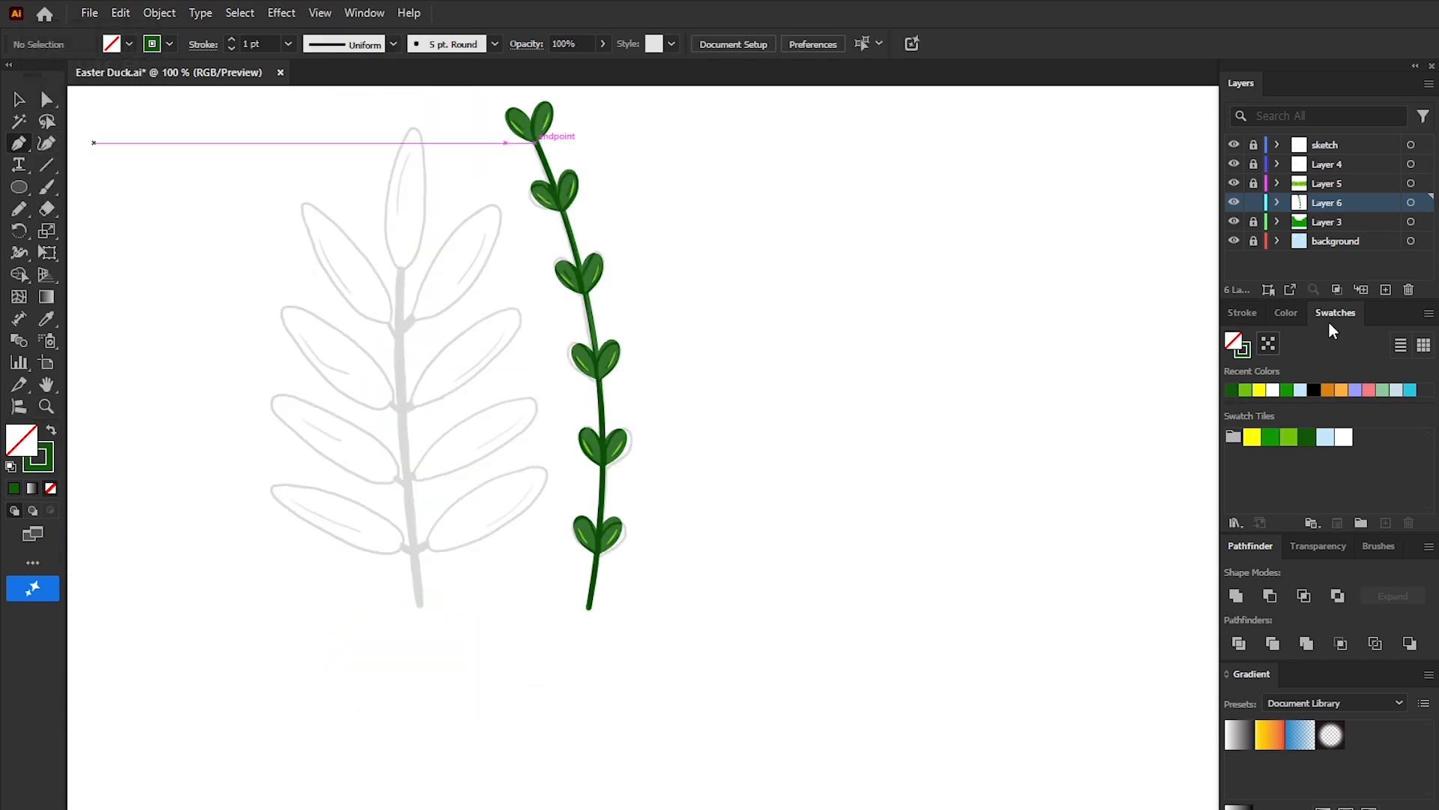
pyautogui.click(1242, 312)
pyautogui.click(1349, 341)
pyautogui.click(1372, 499)
pyautogui.click(1310, 366)
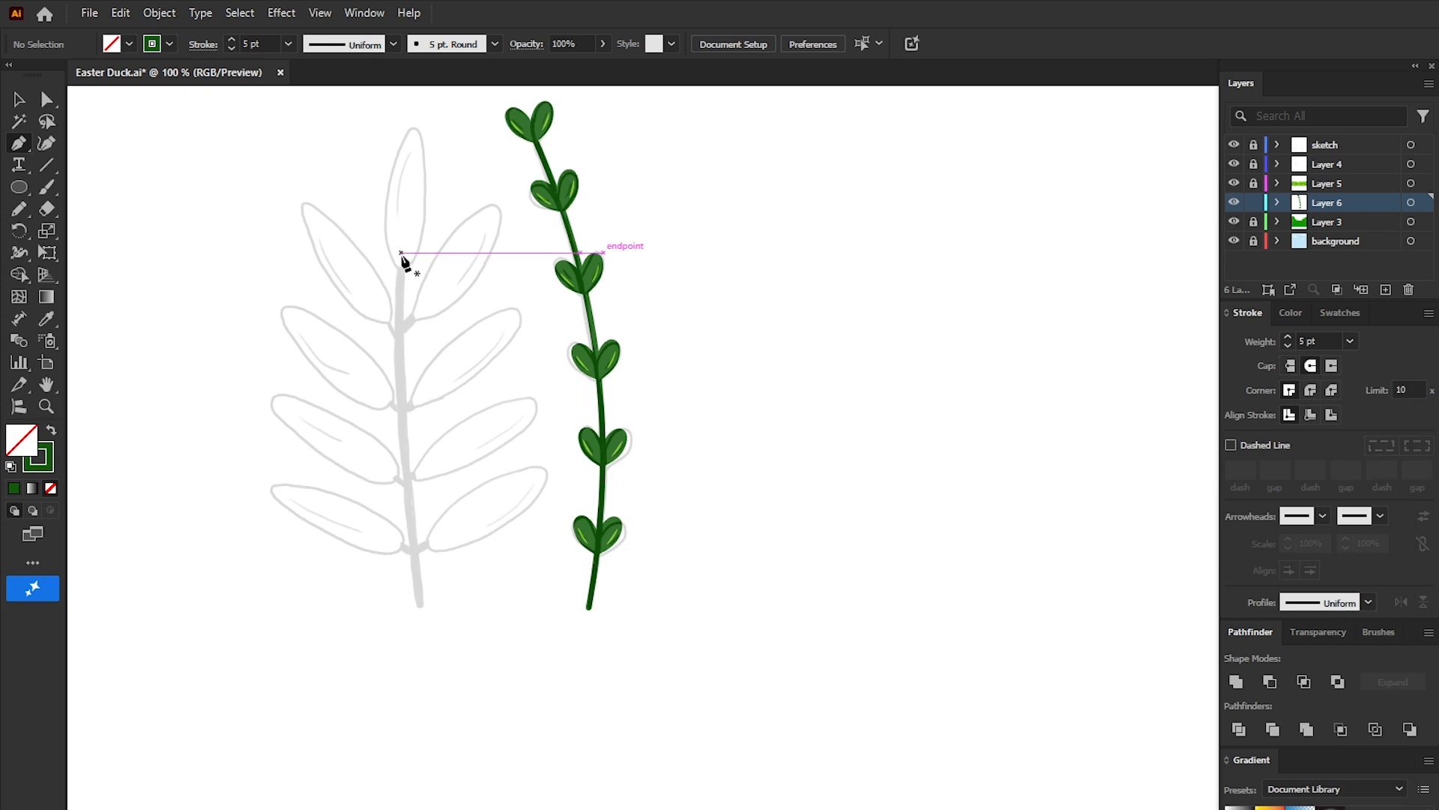
pyautogui.moveTo(421, 606); pyautogui.dragTo(416, 571)
pyautogui.moveTo(20, 147); pyautogui.dragTo(113, 201)
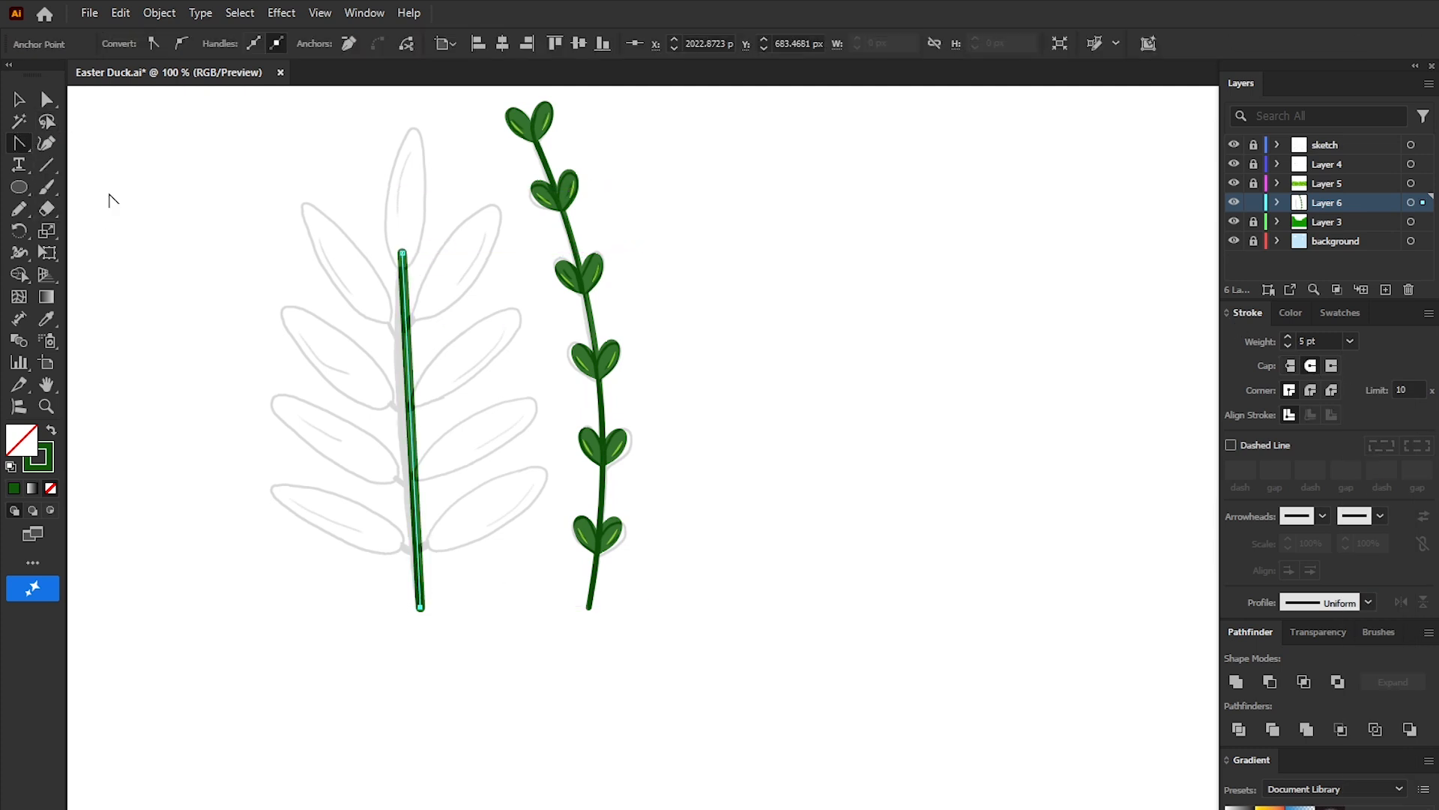
pyautogui.moveTo(411, 431); pyautogui.dragTo(404, 428)
pyautogui.press('v')
pyautogui.hotkey('ctrl', 'shift', 'a')
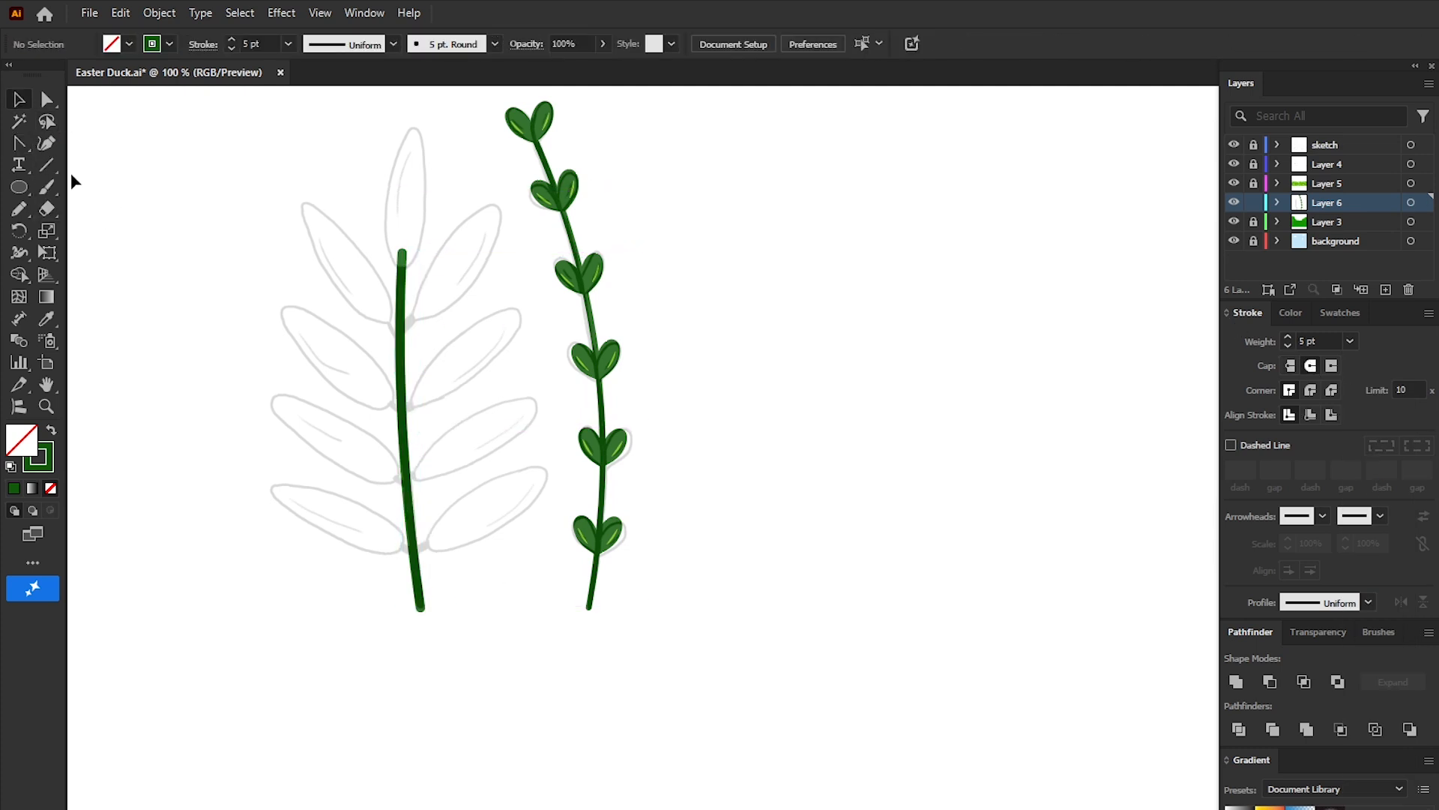
# Step: Draw short dark green 5 pt twigs branching off both sides of the large stem with the Line Segment tool
pyautogui.moveTo(422, 311); pyautogui.dragTo(405, 330)
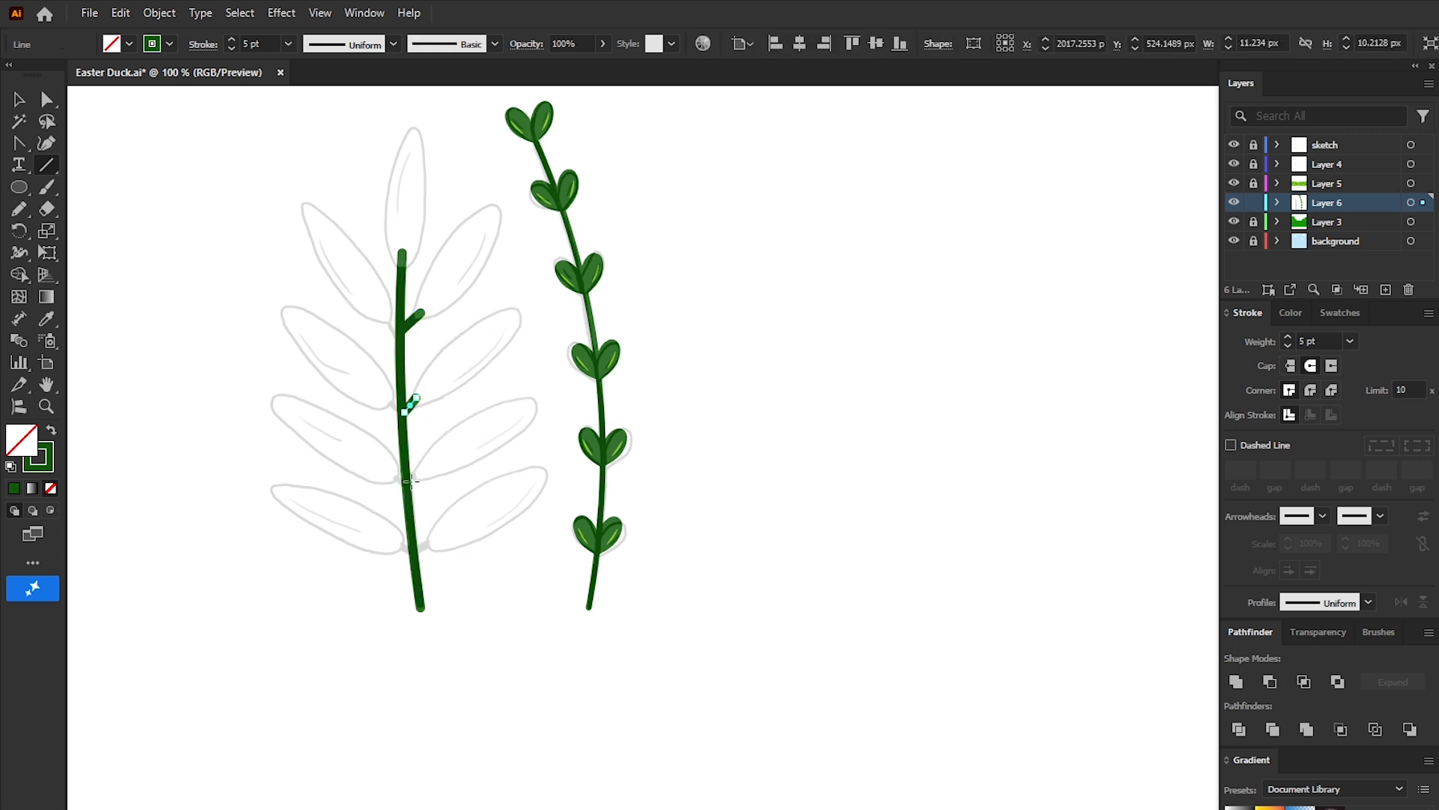
pyautogui.moveTo(420, 466); pyautogui.dragTo(406, 483)
pyautogui.moveTo(435, 537); pyautogui.dragTo(416, 554)
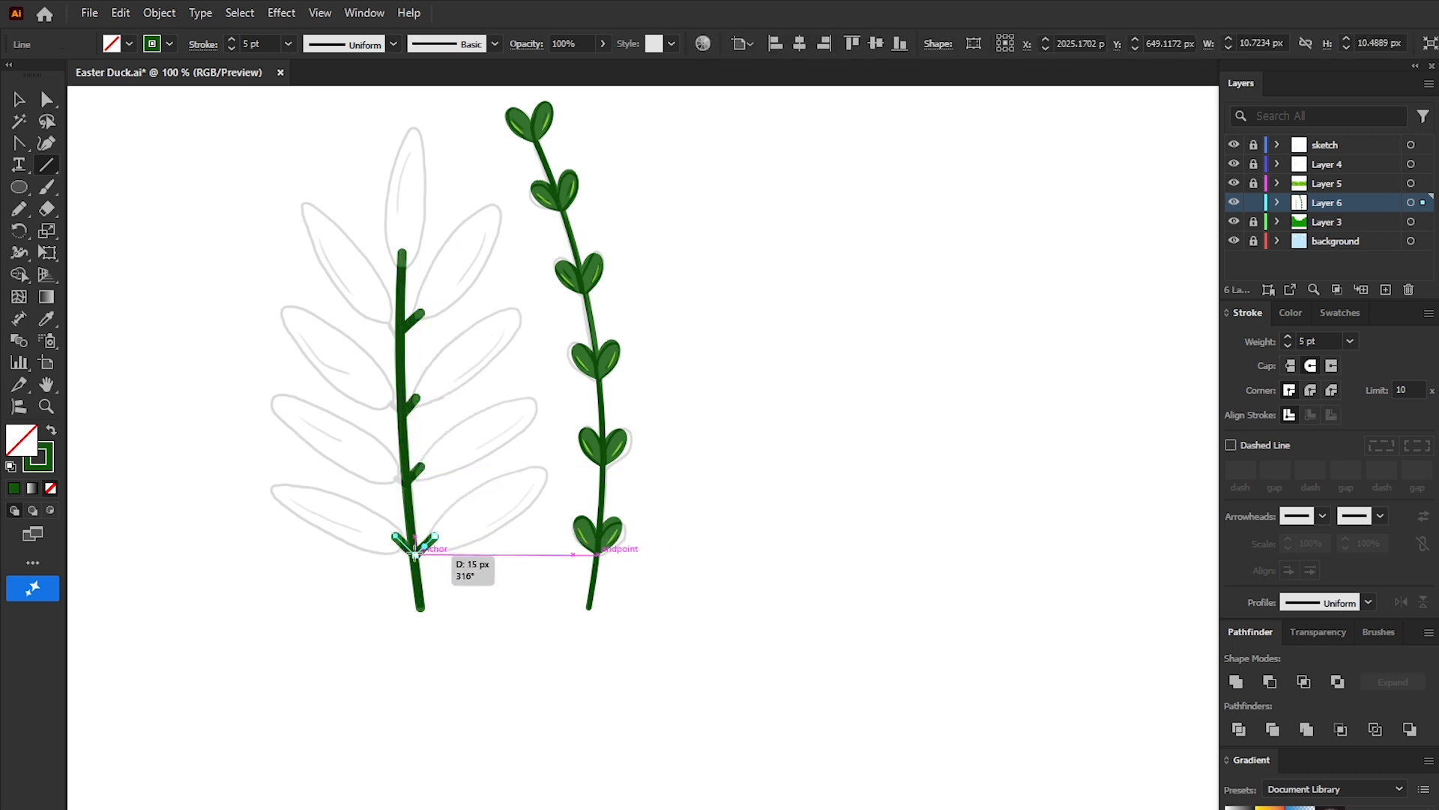
pyautogui.moveTo(385, 397); pyautogui.dragTo(405, 410)
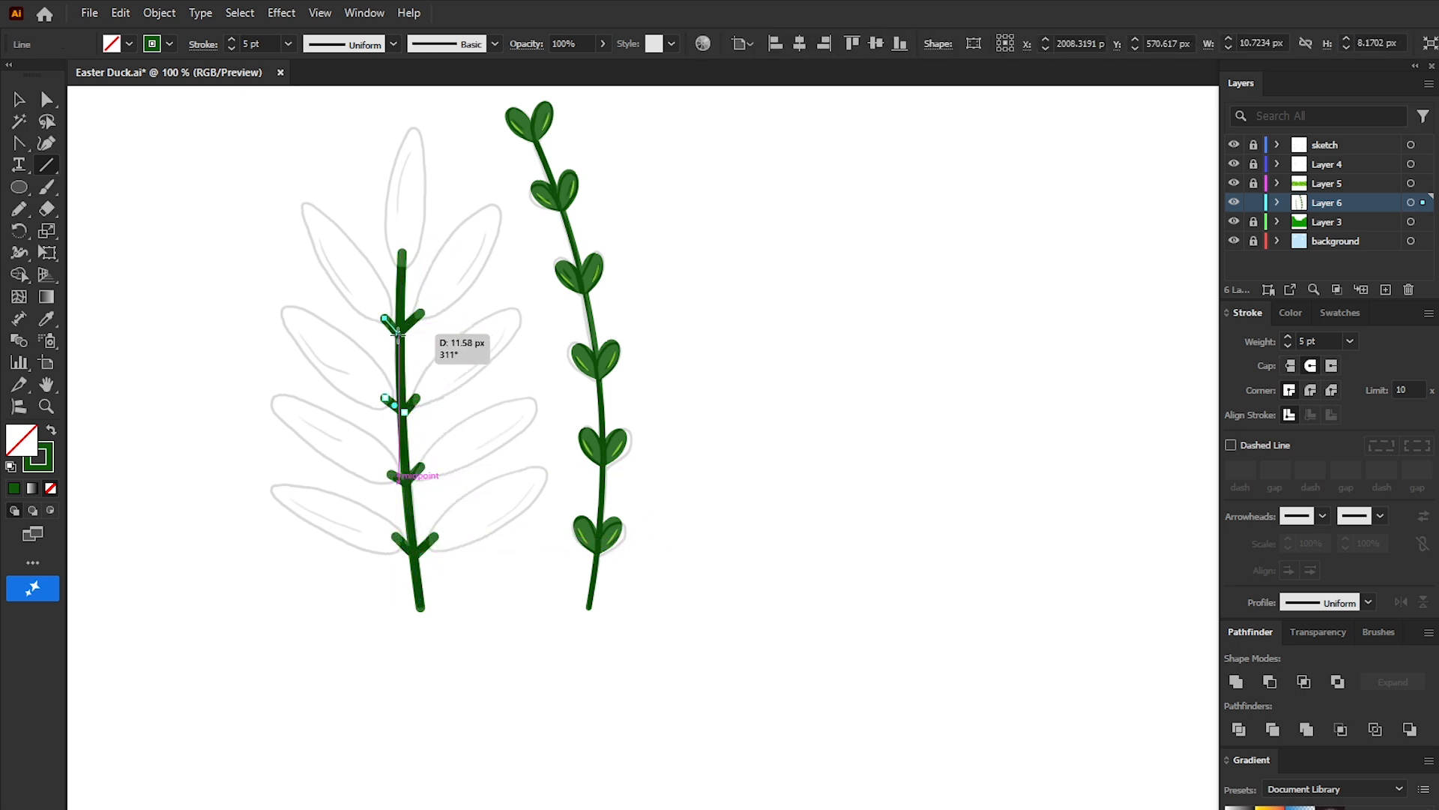
pyautogui.moveTo(398, 332); pyautogui.dragTo(398, 332)
# Step: Draw a dark green elliptical leaf about 23 × 80 px at the large stem's tip and reshape it wider toward its base
pyautogui.press('l')
pyautogui.hotkey('shift', 'x')
pyautogui.hotkey('ctrl', '=')
pyautogui.moveTo(498, 275)
pyautogui.mouseDown()
pyautogui.moveTo(580, 553)
pyautogui.moveTo(477, 436)
pyautogui.mouseUp()
pyautogui.press('a')
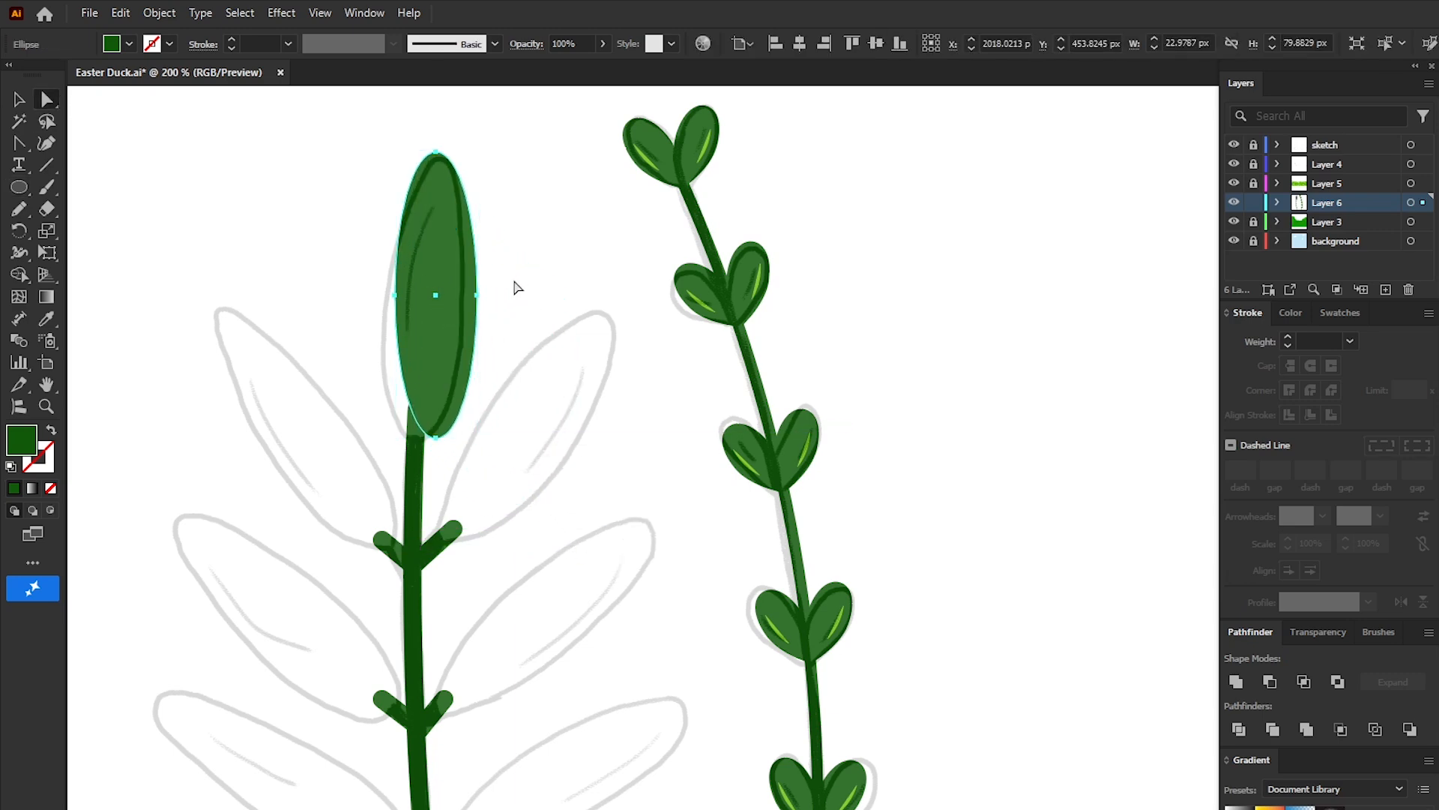
pyautogui.moveTo(477, 296); pyautogui.dragTo(478, 328)
pyautogui.click(525, 225)
# Step: Draw a light green Pencil highlight on the tip leaf, then fit leaf and highlight together to the sketched tip
pyautogui.click(1339, 313)
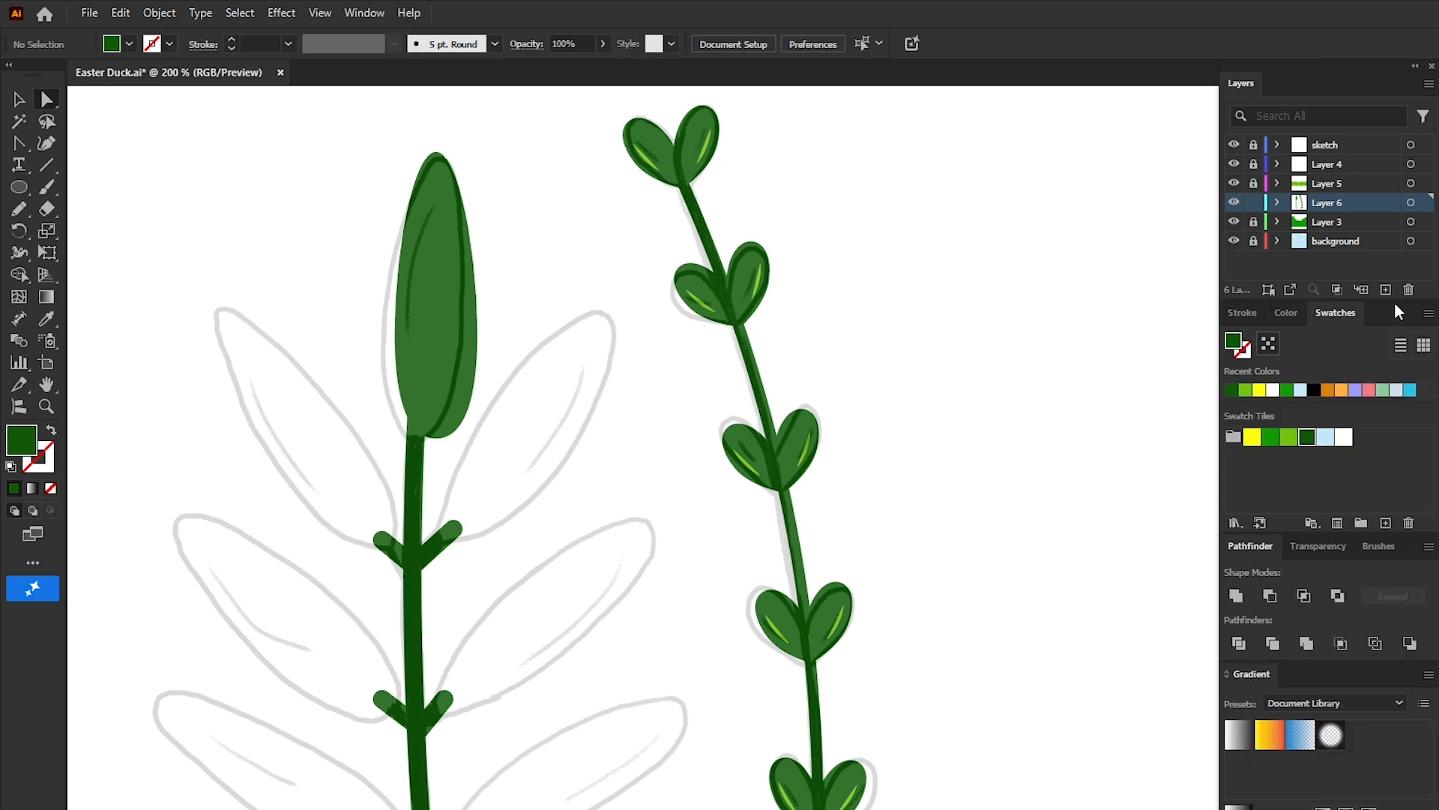
pyautogui.moveTo(439, 207); pyautogui.dragTo(418, 327)
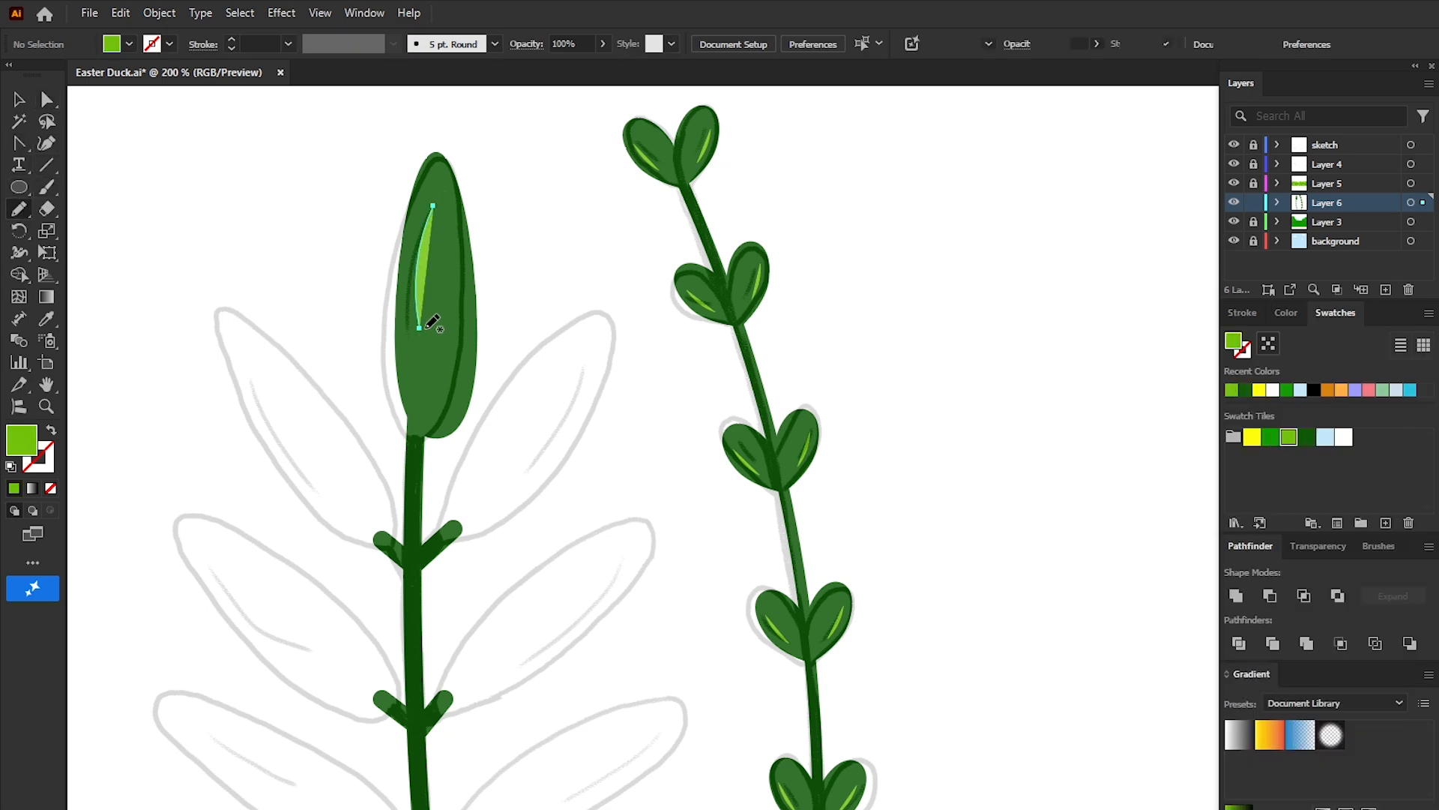
pyautogui.click(29, 96)
pyautogui.keyDown('shift'); pyautogui.click(452, 360); pyautogui.keyUp('shift')
pyautogui.moveTo(485, 448); pyautogui.dragTo(472, 455)
# Step: Copy the leaf with its highlight to the two upper twigs on the stem's left side, rotating each to the sketch
pyautogui.moveTo(451, 305); pyautogui.dragTo(308, 454)
pyautogui.moveTo(344, 260); pyautogui.dragTo(240, 257)
pyautogui.moveTo(288, 361); pyautogui.dragTo(308, 385)
pyautogui.moveTo(351, 493); pyautogui.dragTo(327, 657)
pyautogui.moveTo(329, 744); pyautogui.dragTo(370, 729)
pyautogui.moveTo(366, 672); pyautogui.dragTo(369, 690)
pyautogui.click(535, 564)
# Step: Reflect a copy of the upper left leaf and its highlight and place copies on the two upper right twigs
pyautogui.click(323, 442)
pyautogui.keyDown('shift'); pyautogui.click(292, 435); pyautogui.keyUp('shift')
pyautogui.rightClick(294, 435)
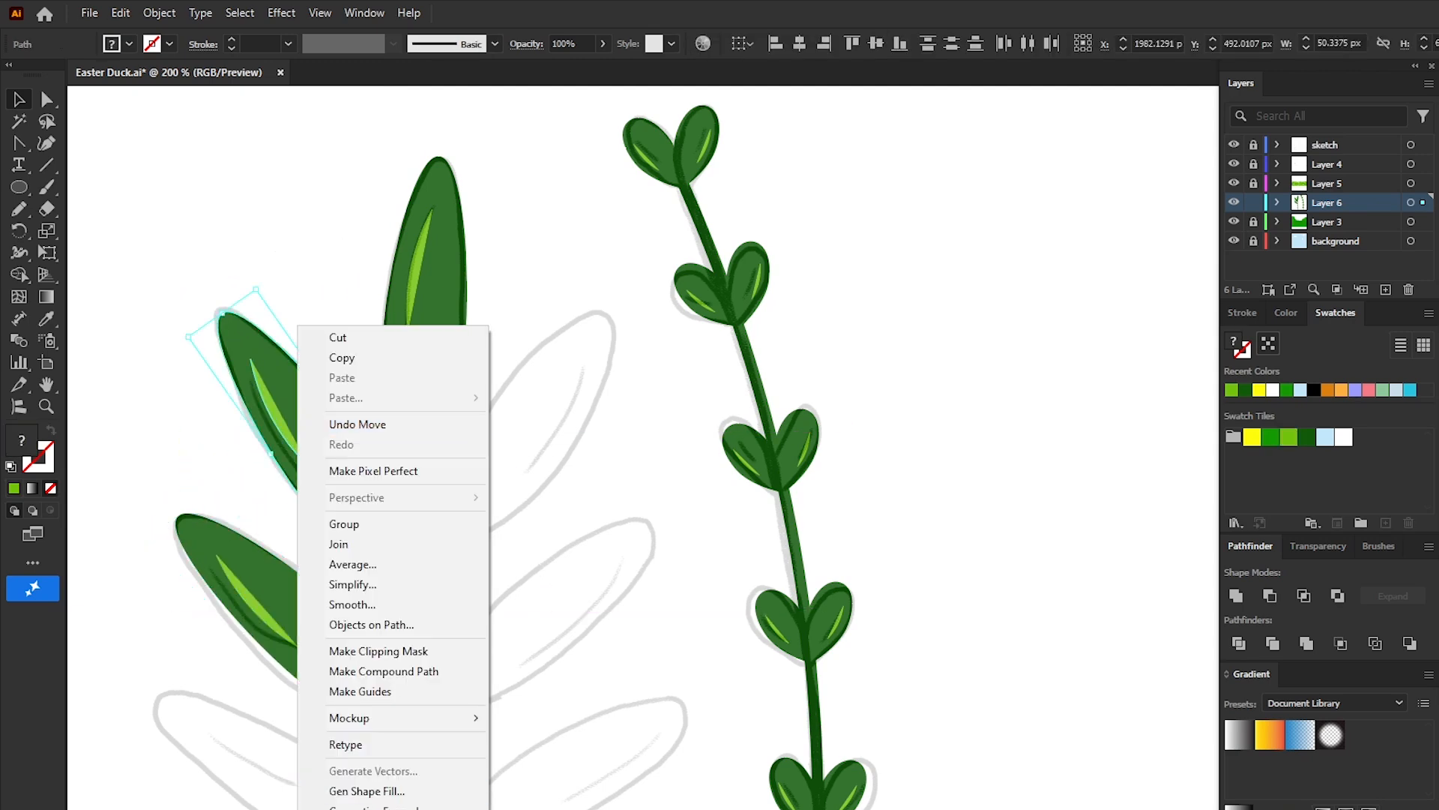
pyautogui.moveTo(334, 809)
pyautogui.click(536, 741)
pyautogui.click(817, 602)
pyautogui.moveTo(344, 412); pyautogui.dragTo(561, 589)
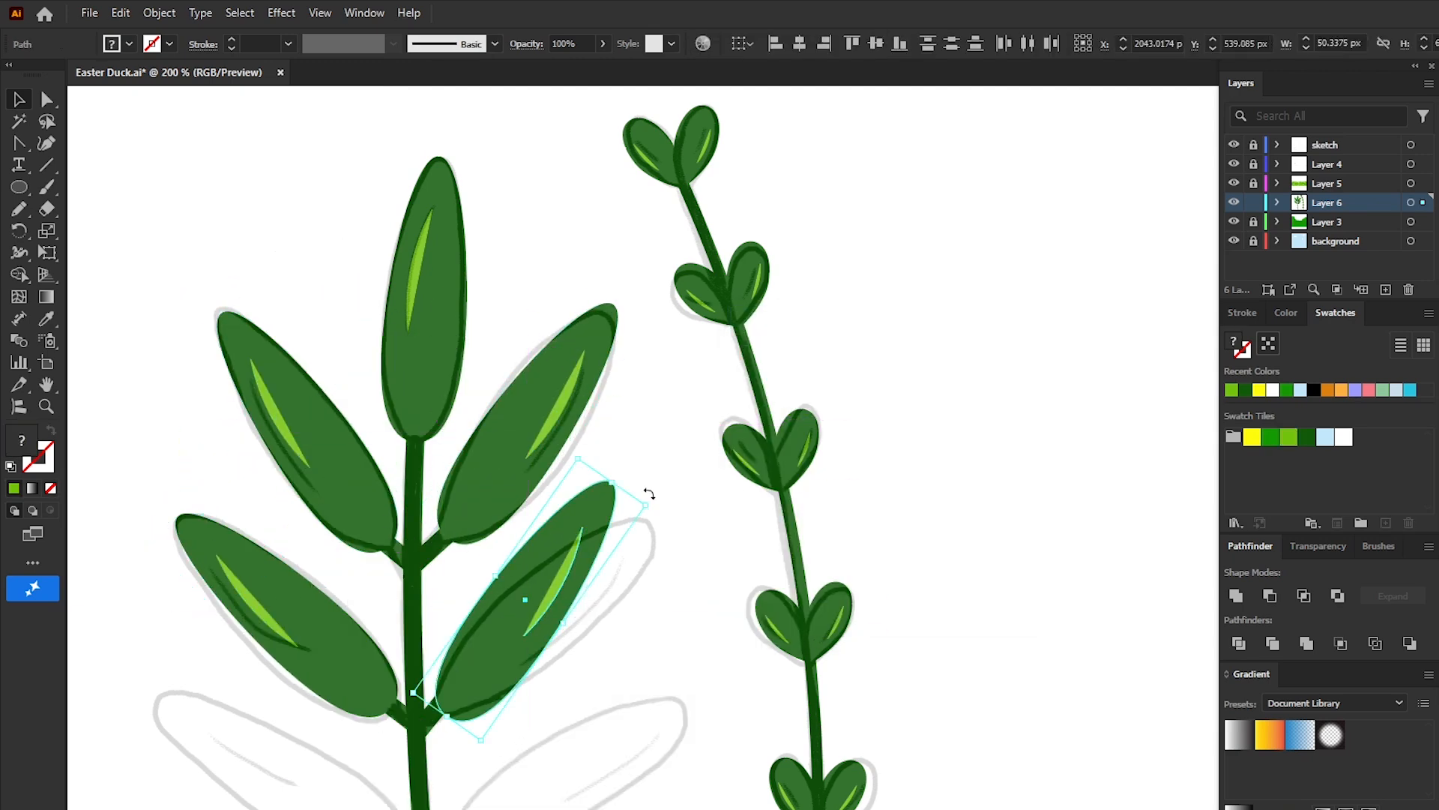
# Step: Rotate and fit the second right leaf to the sketch, and place a rotated copy on the third right twig
pyautogui.moveTo(650, 496); pyautogui.dragTo(669, 525)
pyautogui.moveTo(576, 582); pyautogui.dragTo(597, 594)
pyautogui.moveTo(685, 540); pyautogui.dragTo(688, 548)
pyautogui.moveTo(585, 596); pyautogui.dragTo(588, 598)
pyautogui.click(668, 697)
pyautogui.press('space')
pyautogui.moveTo(674, 718); pyautogui.dragTo(623, 431)
pyautogui.moveTo(722, 354); pyautogui.dragTo(730, 371)
pyautogui.moveTo(624, 431); pyautogui.dragTo(631, 440)
# Step: Add rotated leaf copies to the third left twig and the lowest pair of twigs to complete the large branch
pyautogui.moveTo(246, 400); pyautogui.dragTo(306, 285)
pyautogui.moveTo(308, 288); pyautogui.dragTo(319, 451)
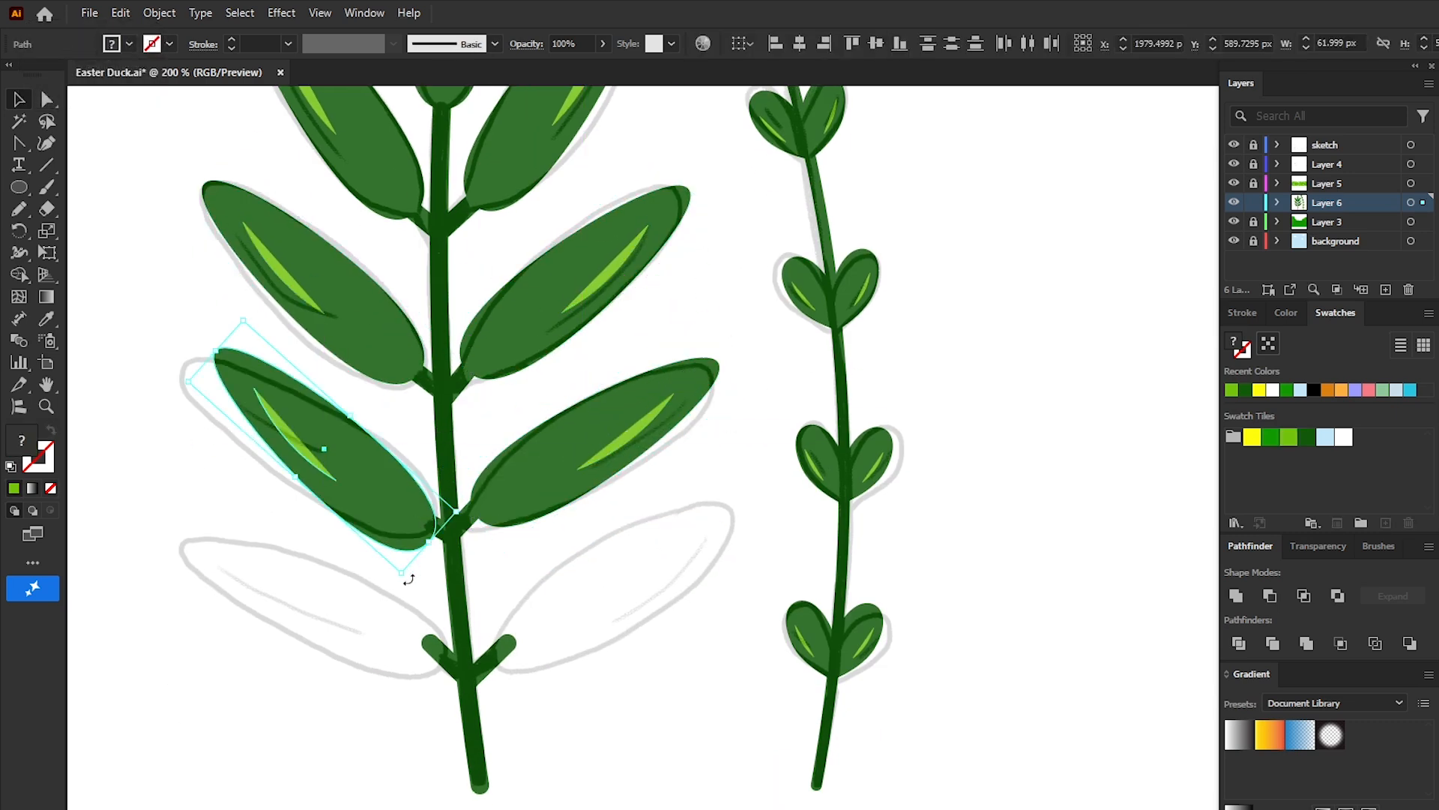
pyautogui.moveTo(406, 578); pyautogui.dragTo(400, 518)
pyautogui.moveTo(667, 502); pyautogui.dragTo(624, 569)
pyautogui.moveTo(322, 450); pyautogui.dragTo(349, 600)
pyautogui.moveTo(431, 678); pyautogui.dragTo(386, 723)
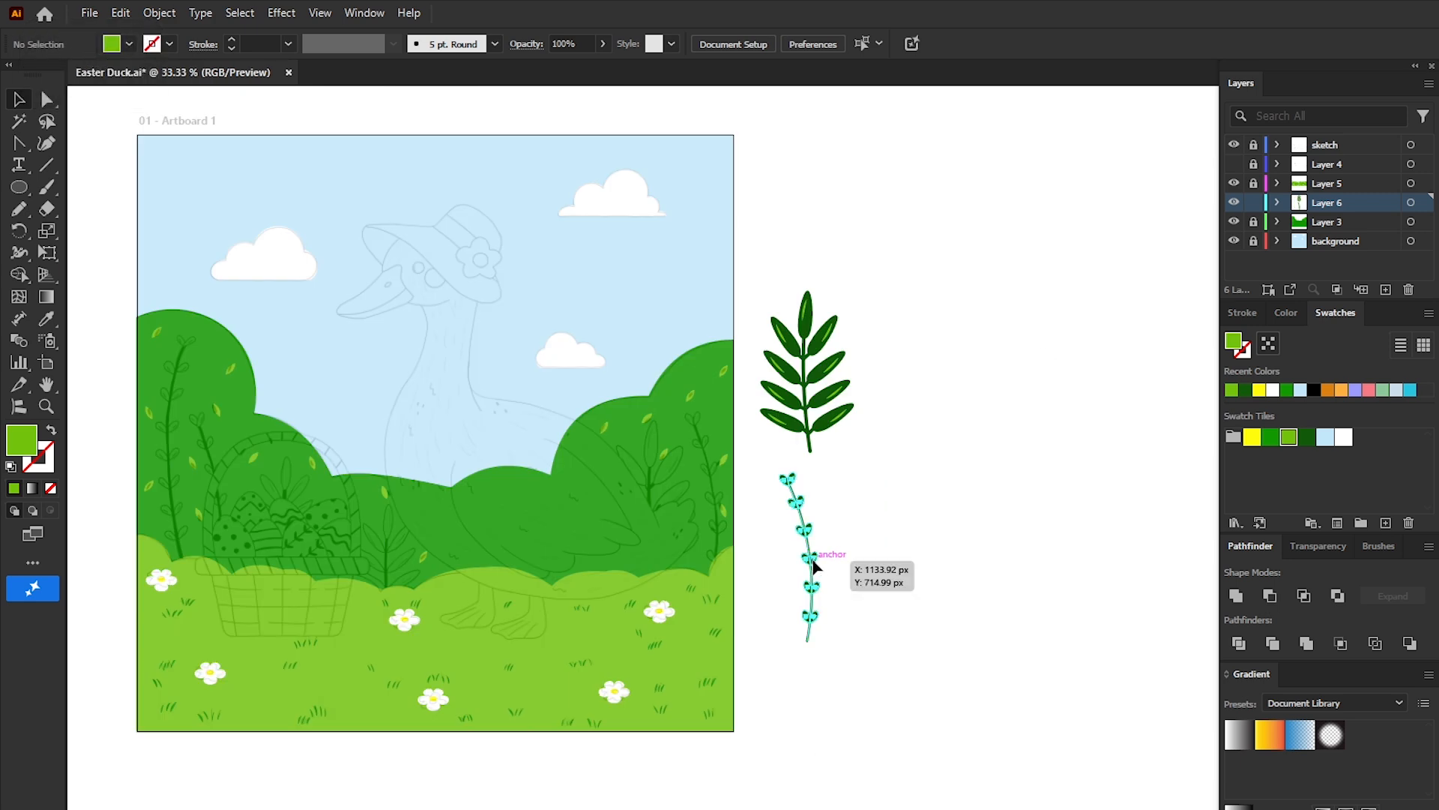
# Step: Place the thin sprig at the right edge of the hills and copies of the leafy branch at their sketched spots, including behind the basket
pyautogui.moveTo(815, 567); pyautogui.dragTo(715, 494)
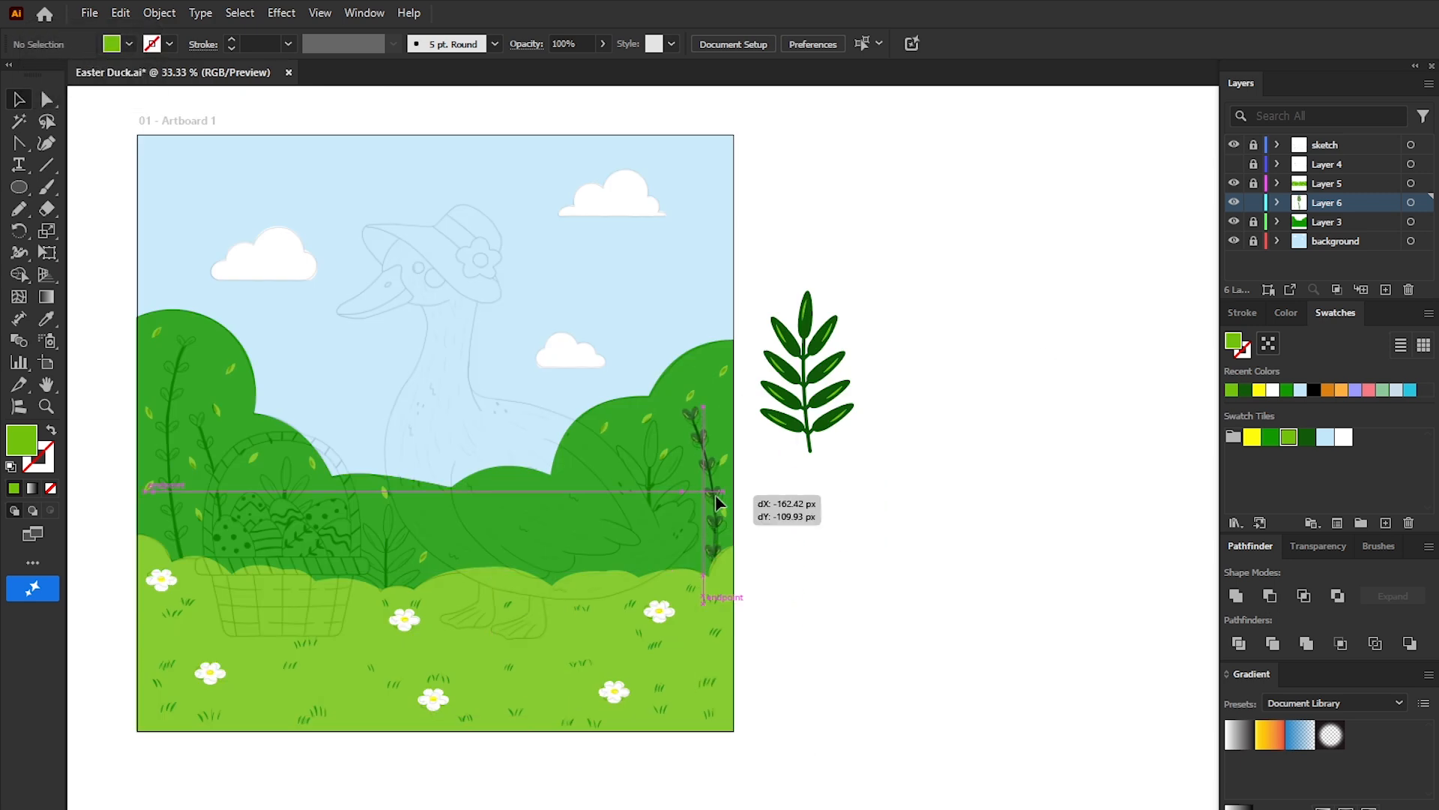
pyautogui.moveTo(828, 417); pyautogui.dragTo(391, 611)
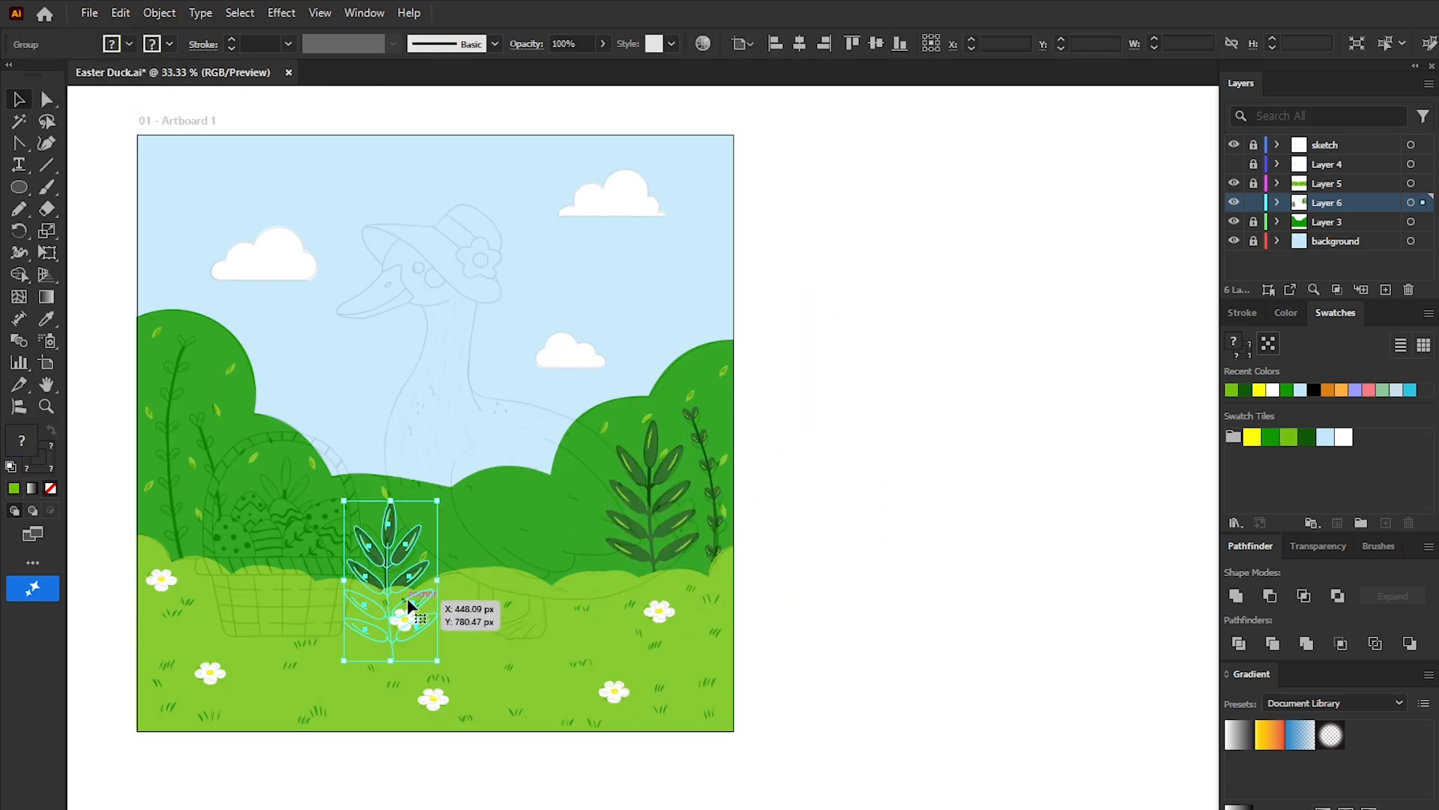
pyautogui.moveTo(403, 553); pyautogui.dragTo(299, 510)
# Step: Copy the thin sprig onto the left hill and reflect it to match the sketch
pyautogui.moveTo(710, 470)
pyautogui.mouseDown()
pyautogui.moveTo(382, 500)
pyautogui.moveTo(216, 473)
pyautogui.moveTo(185, 349)
pyautogui.mouseUp()
pyautogui.rightClick(216, 473)
pyautogui.moveTo(258, 808)
pyautogui.click(450, 748)
pyautogui.click(797, 601)
# Step: Lengthen the reflected sprig's stem down to the base of the left hill and spread leaf pairs along it
pyautogui.scroll(3, 185, 413)
pyautogui.doubleClick(381, 487)
pyautogui.click(374, 501)
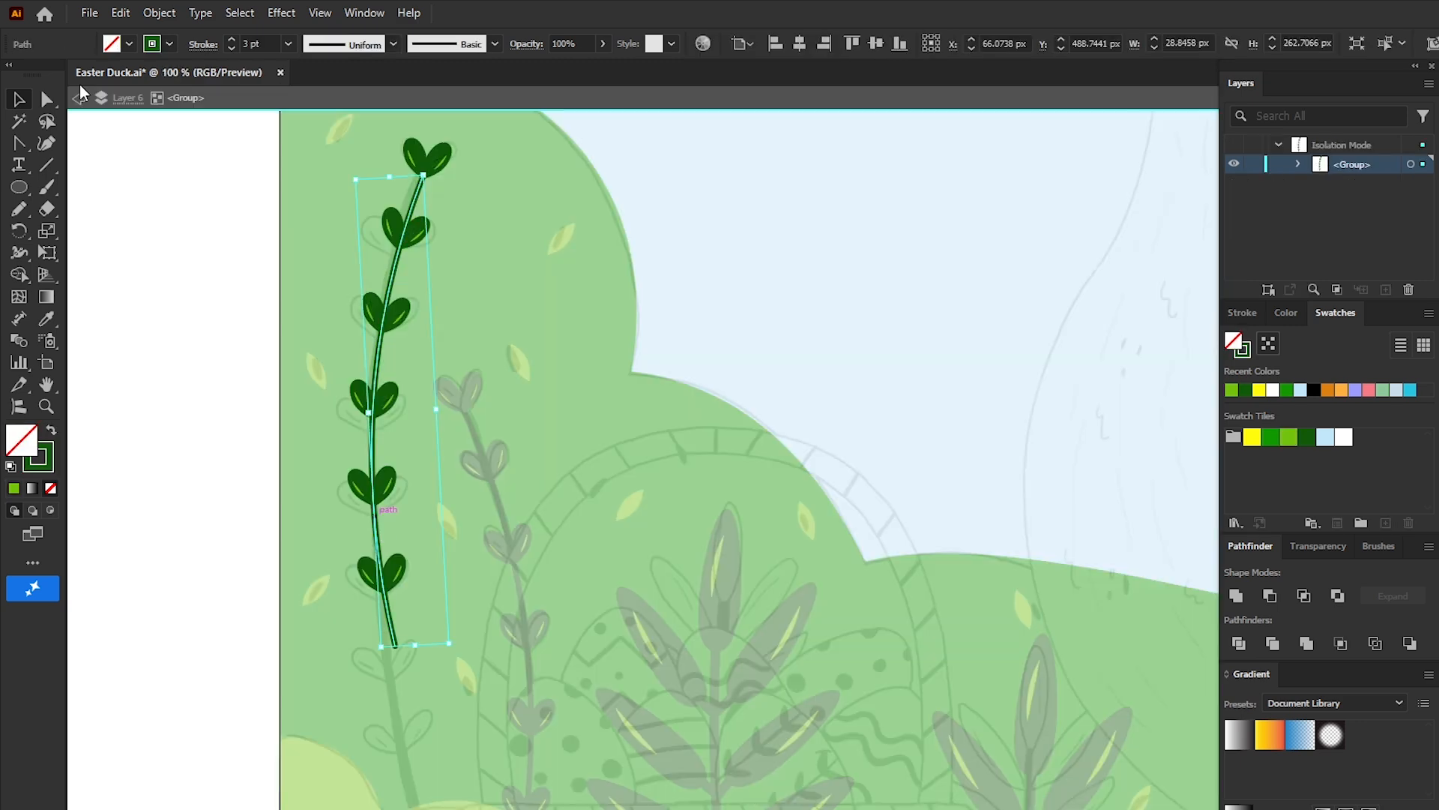
pyautogui.click(46, 99)
pyautogui.moveTo(395, 645); pyautogui.dragTo(363, 626)
pyautogui.moveTo(373, 322); pyautogui.dragTo(350, 321)
pyautogui.press('v')
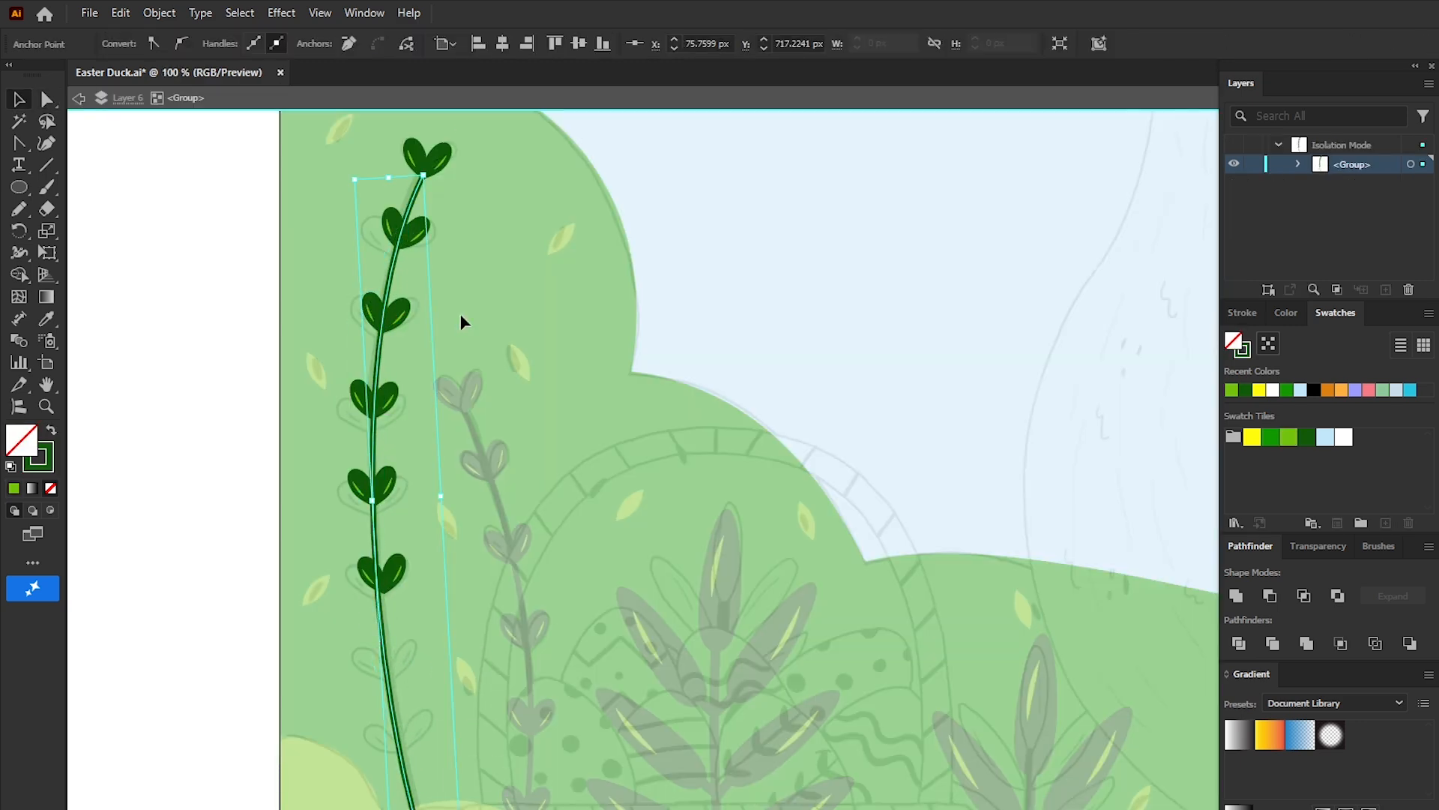
pyautogui.moveTo(426, 155); pyautogui.dragTo(412, 738)
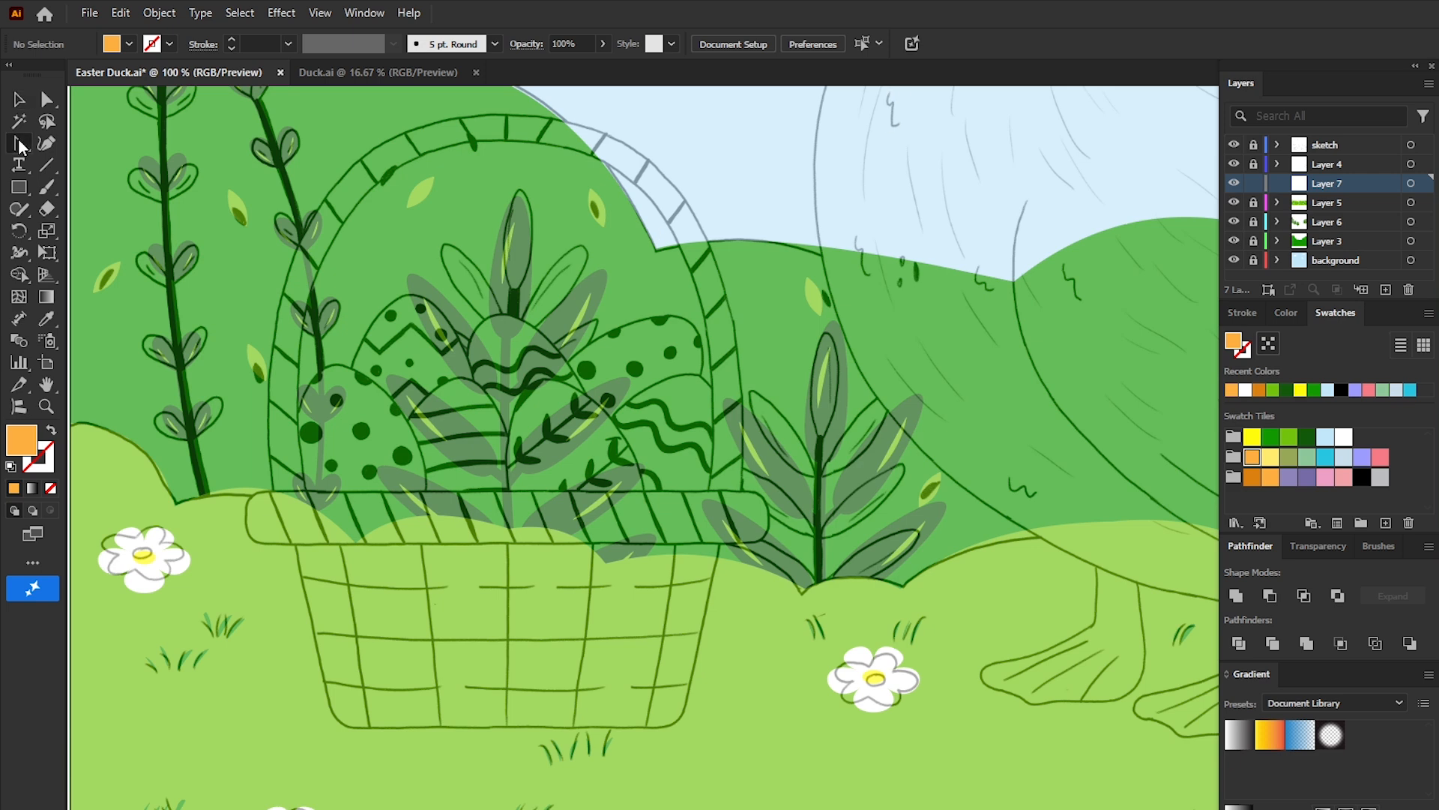
# Step: Draw the basket handle as a closed light orange Pen shape with straight segments from both ends to the sketched top
pyautogui.click(19, 143)
pyautogui.click(305, 497)
pyautogui.click(507, 140)
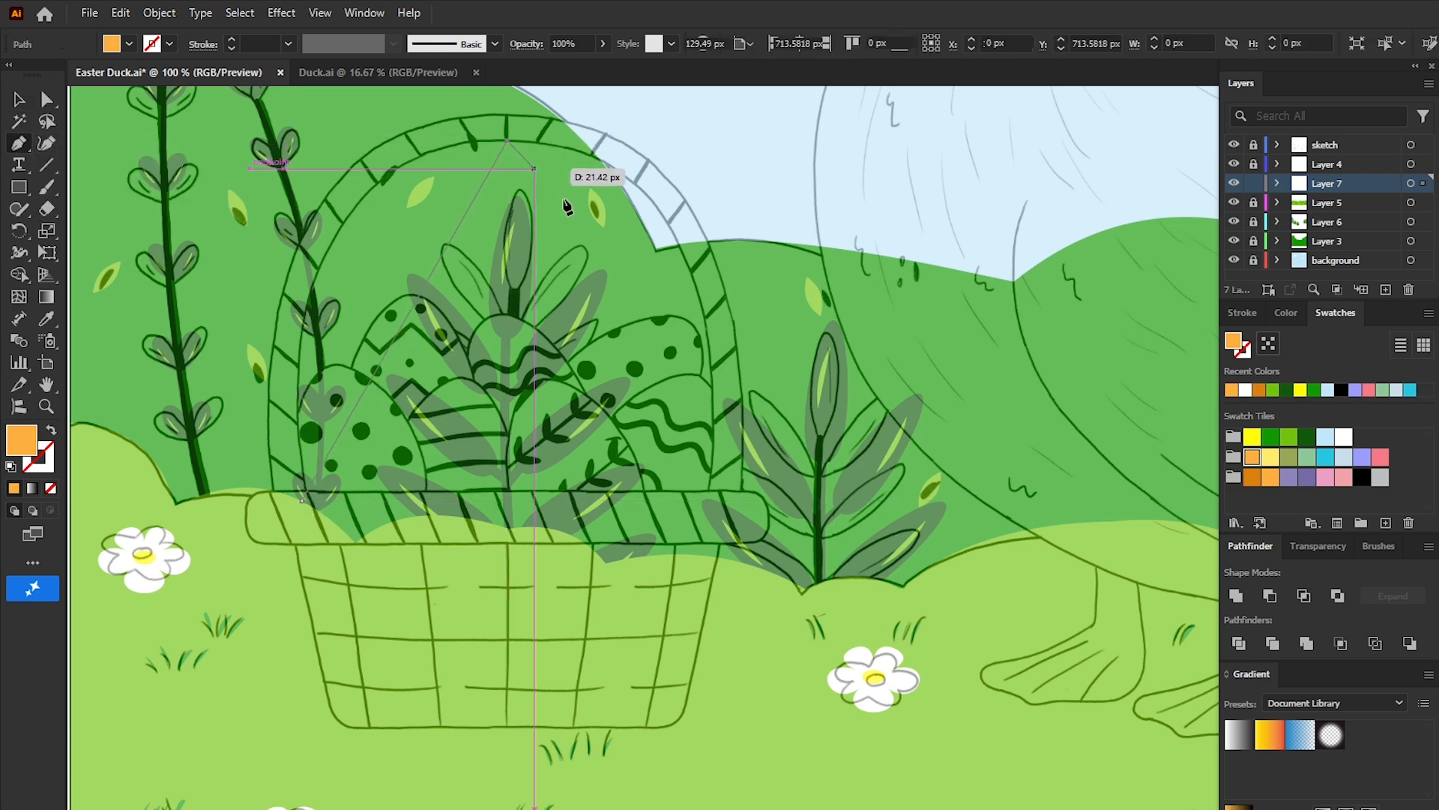
pyautogui.click(711, 498)
pyautogui.click(742, 499)
pyautogui.click(507, 117)
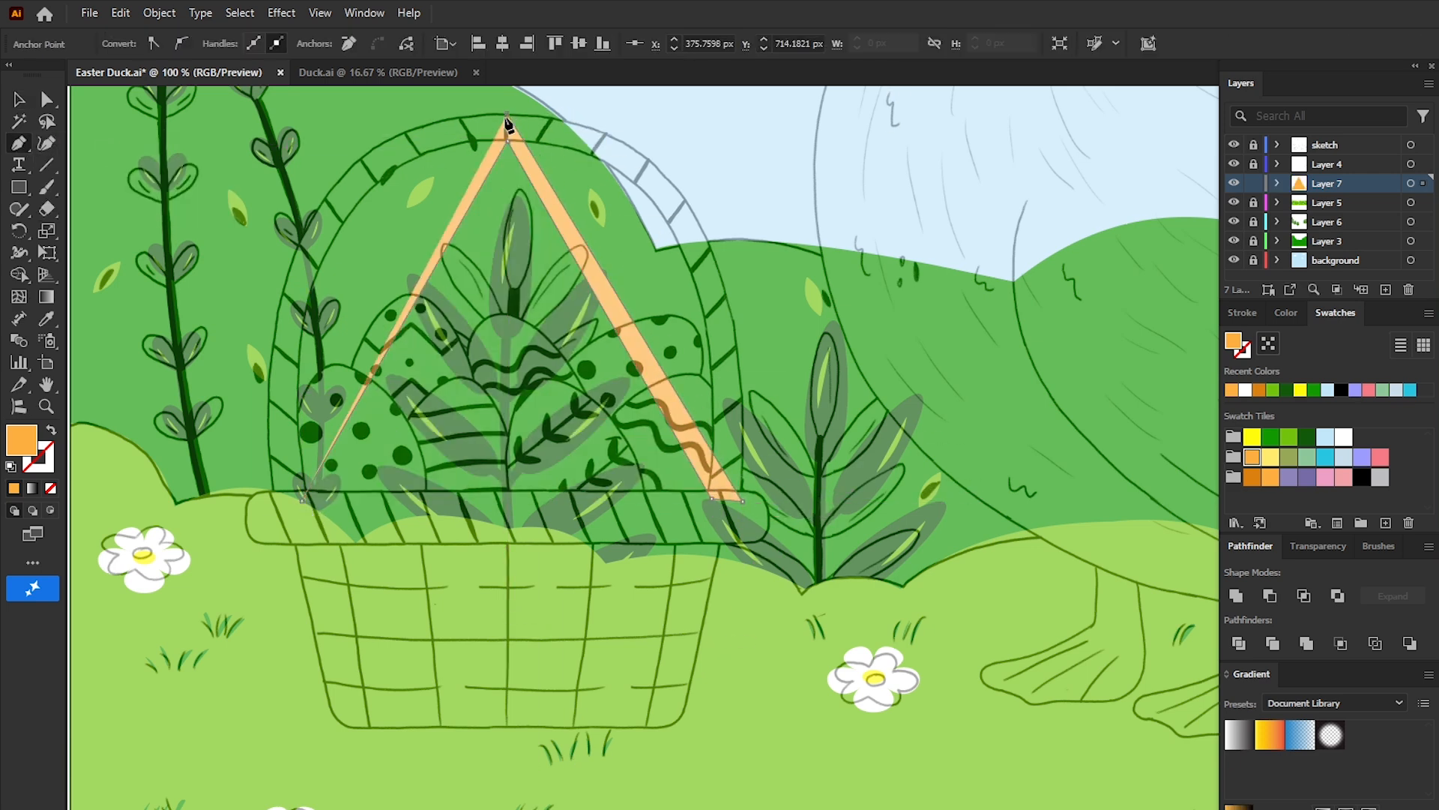
pyautogui.click(271, 502)
# Step: Curve the handle's inner and outer edges with the Anchor Point tool into the sketched arch and even out its top
pyautogui.click(19, 143)
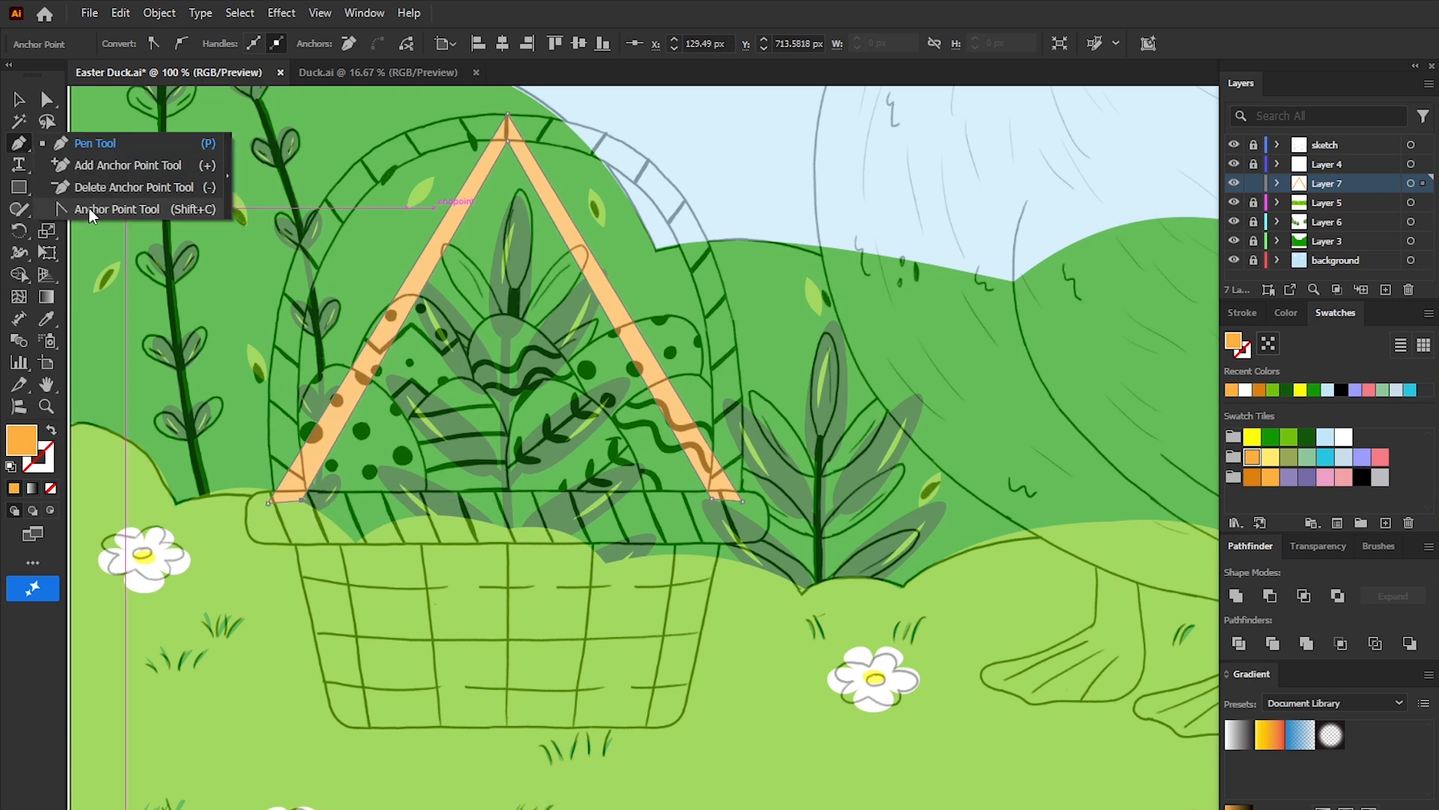
pyautogui.click(94, 199)
pyautogui.moveTo(422, 268); pyautogui.dragTo(333, 199)
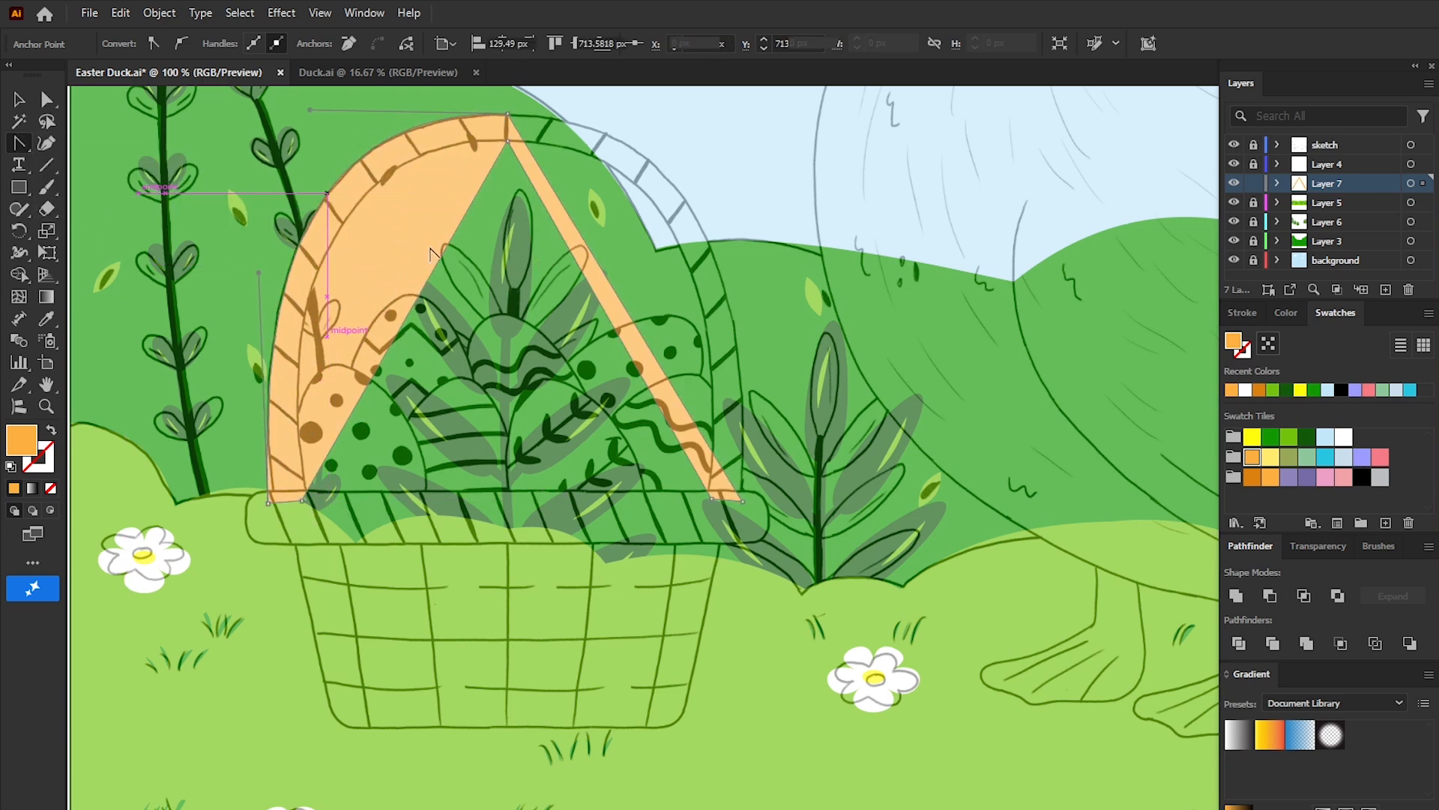
pyautogui.moveTo(417, 284); pyautogui.dragTo(345, 222)
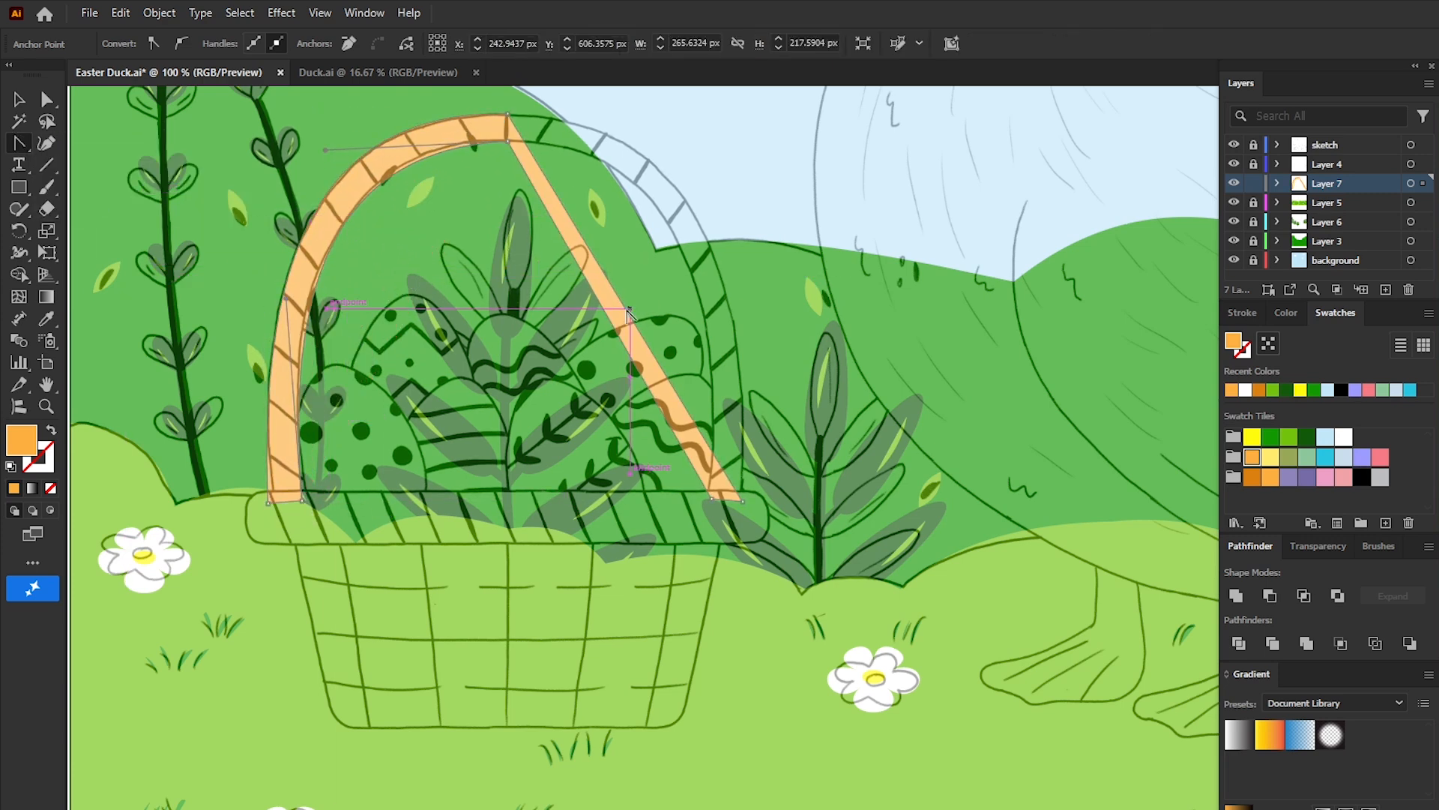
pyautogui.moveTo(604, 300); pyautogui.dragTo(696, 219)
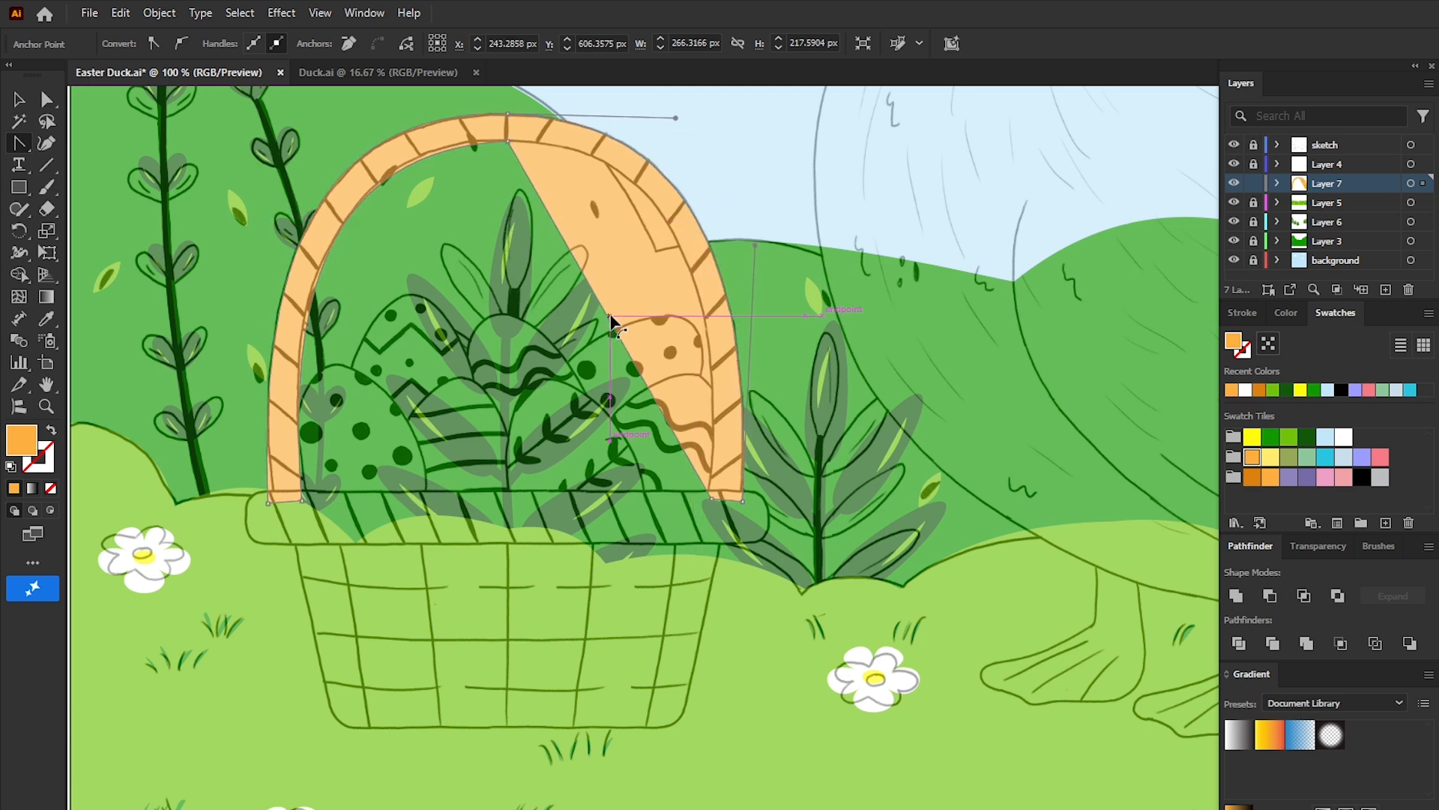
pyautogui.moveTo(610, 315); pyautogui.dragTo(665, 226)
pyautogui.press('a')
pyautogui.moveTo(495, 99); pyautogui.dragTo(520, 145)
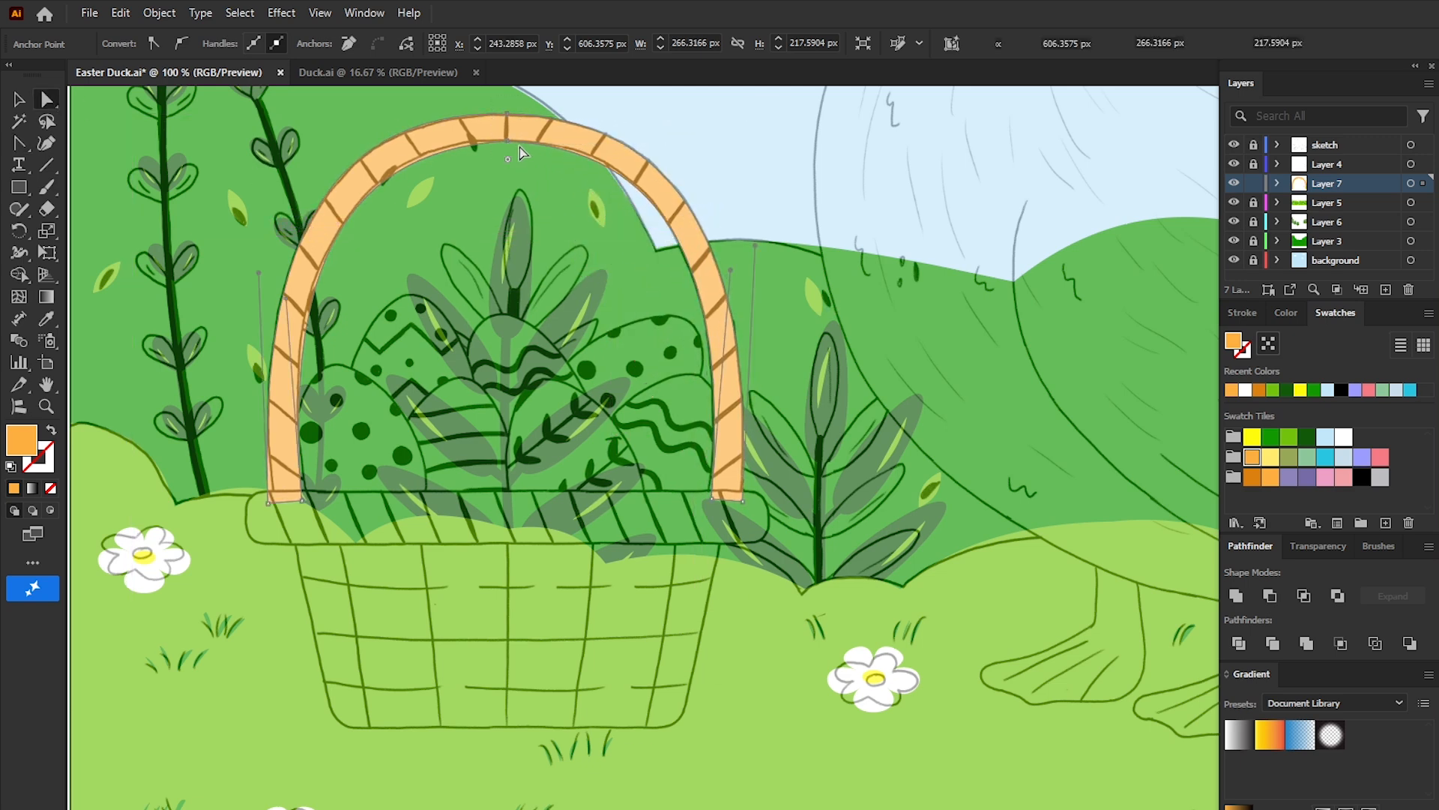
pyautogui.click(493, 321)
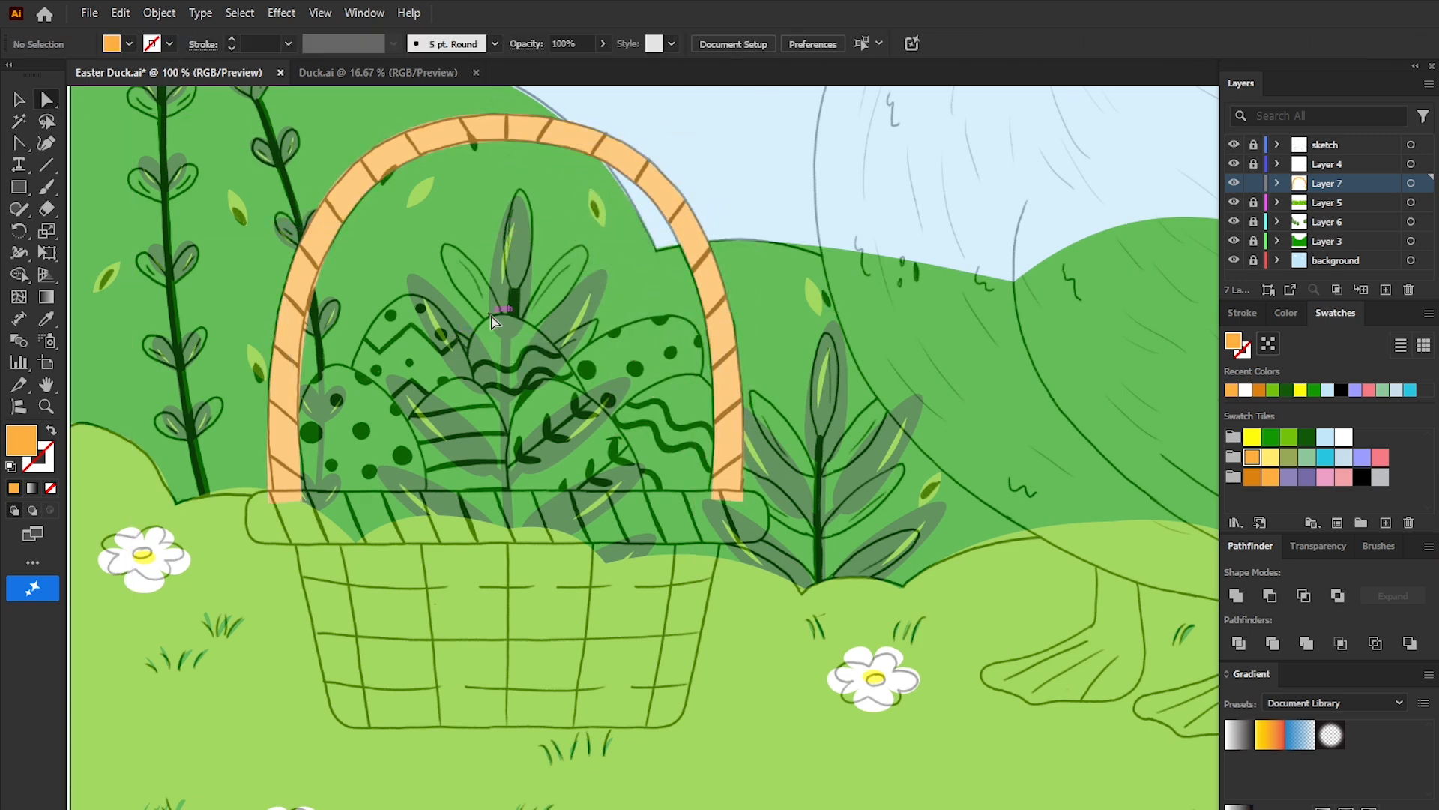
# Step: Draw slanted 2 pt dark orange lines across the basket handle in Draw Inside mode, following the sketched stripes
pyautogui.click(716, 282)
pyautogui.click(50, 510)
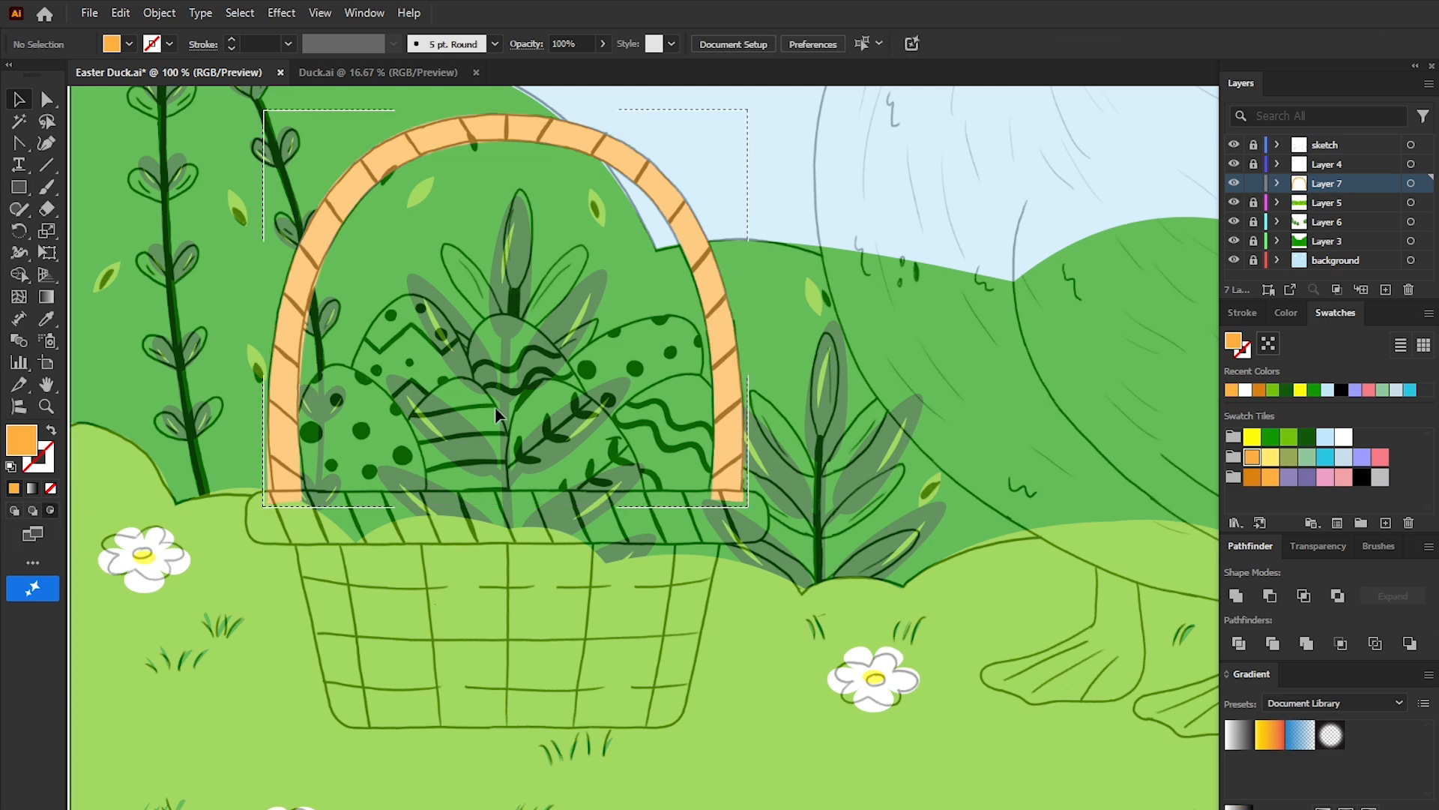
pyautogui.click(52, 432)
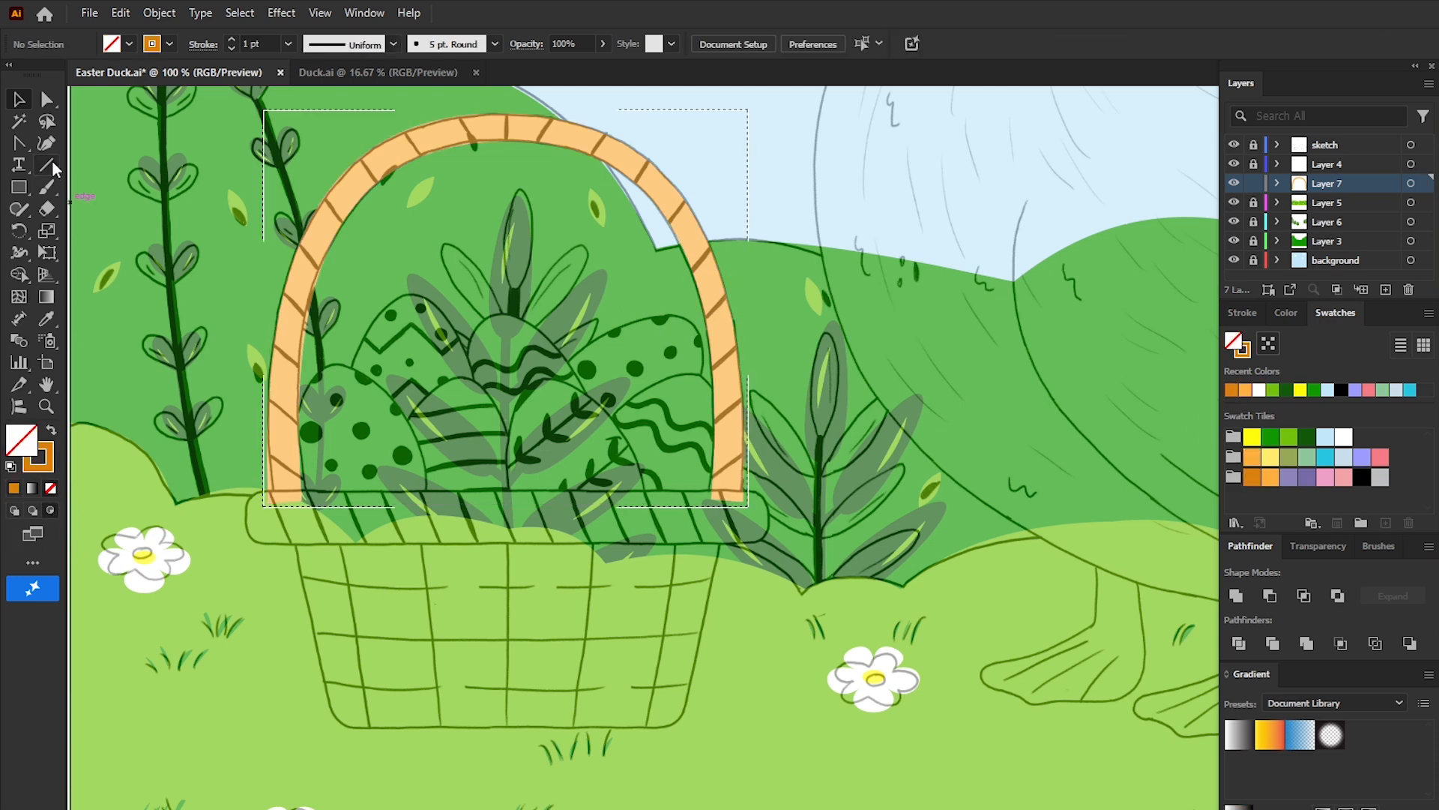
pyautogui.click(1242, 312)
pyautogui.click(1349, 341)
pyautogui.click(1371, 447)
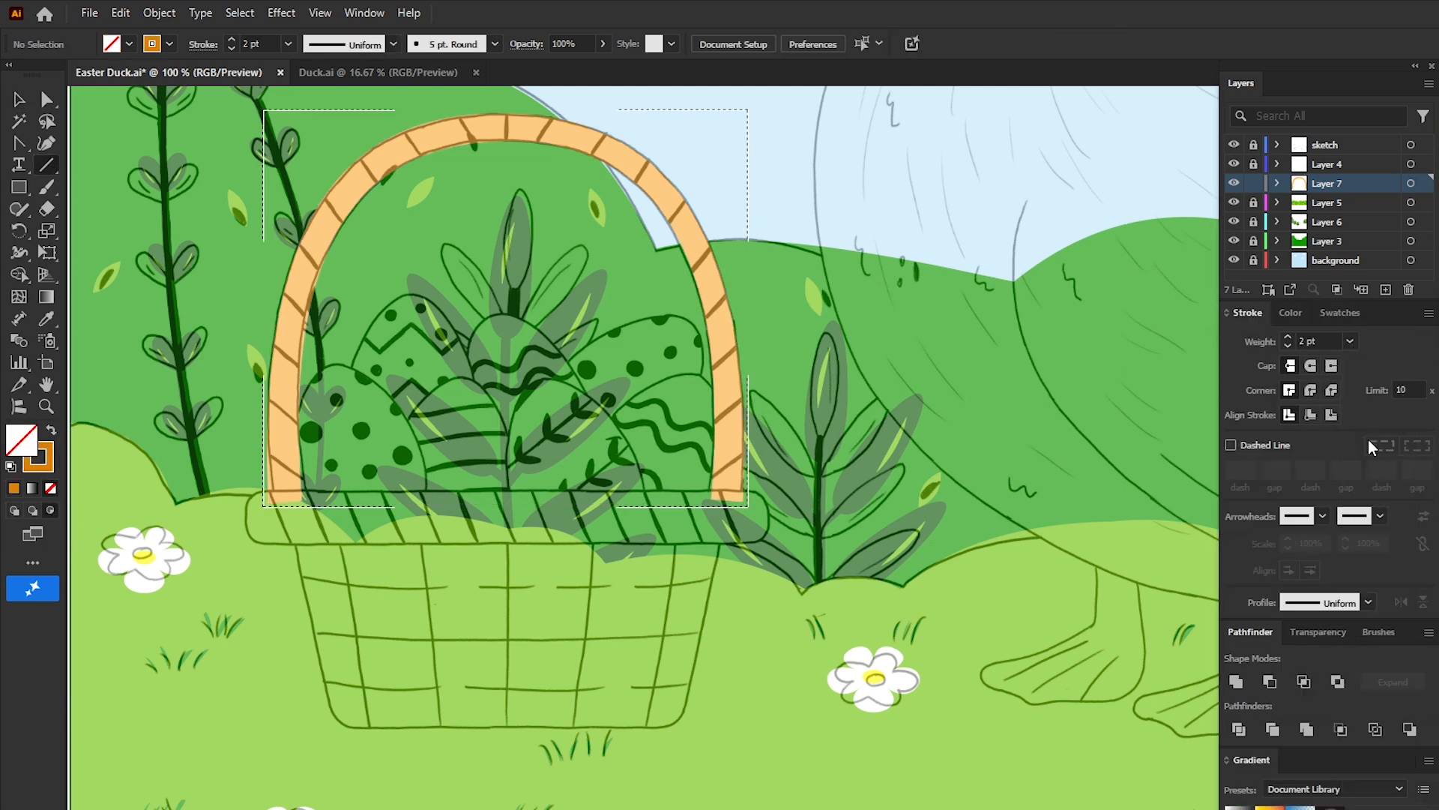
pyautogui.moveTo(758, 441); pyautogui.dragTo(699, 489)
pyautogui.moveTo(756, 387); pyautogui.dragTo(708, 432)
pyautogui.moveTo(752, 332); pyautogui.dragTo(710, 373)
pyautogui.moveTo(742, 280); pyautogui.dragTo(697, 329)
pyautogui.moveTo(723, 234); pyautogui.dragTo(678, 283)
pyautogui.moveTo(697, 181); pyautogui.dragTo(657, 239)
pyautogui.moveTo(663, 135); pyautogui.dragTo(619, 196)
pyautogui.moveTo(563, 99); pyautogui.dragTo(530, 158)
pyautogui.moveTo(508, 95); pyautogui.dragTo(504, 162)
pyautogui.moveTo(454, 109); pyautogui.dragTo(478, 156)
pyautogui.moveTo(398, 116); pyautogui.dragTo(425, 167)
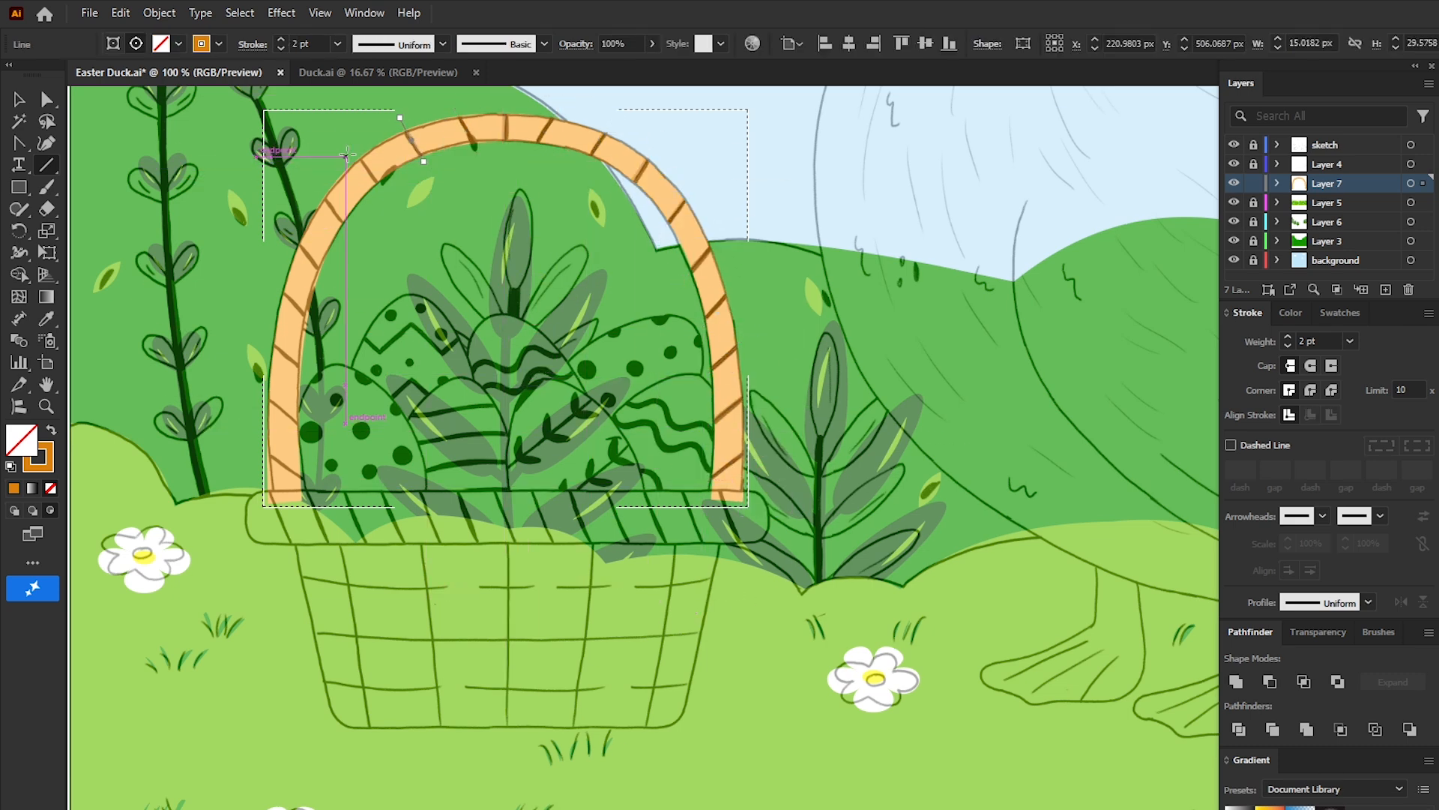
pyautogui.moveTo(345, 146); pyautogui.dragTo(388, 199)
pyautogui.moveTo(315, 184); pyautogui.dragTo(356, 240)
pyautogui.moveTo(289, 235); pyautogui.dragTo(324, 273)
pyautogui.moveTo(271, 294); pyautogui.dragTo(315, 337)
pyautogui.moveTo(266, 345)
pyautogui.mouseDown()
pyautogui.moveTo(308, 386)
pyautogui.moveTo(306, 443)
pyautogui.mouseUp()
pyautogui.moveTo(263, 450); pyautogui.dragTo(304, 498)
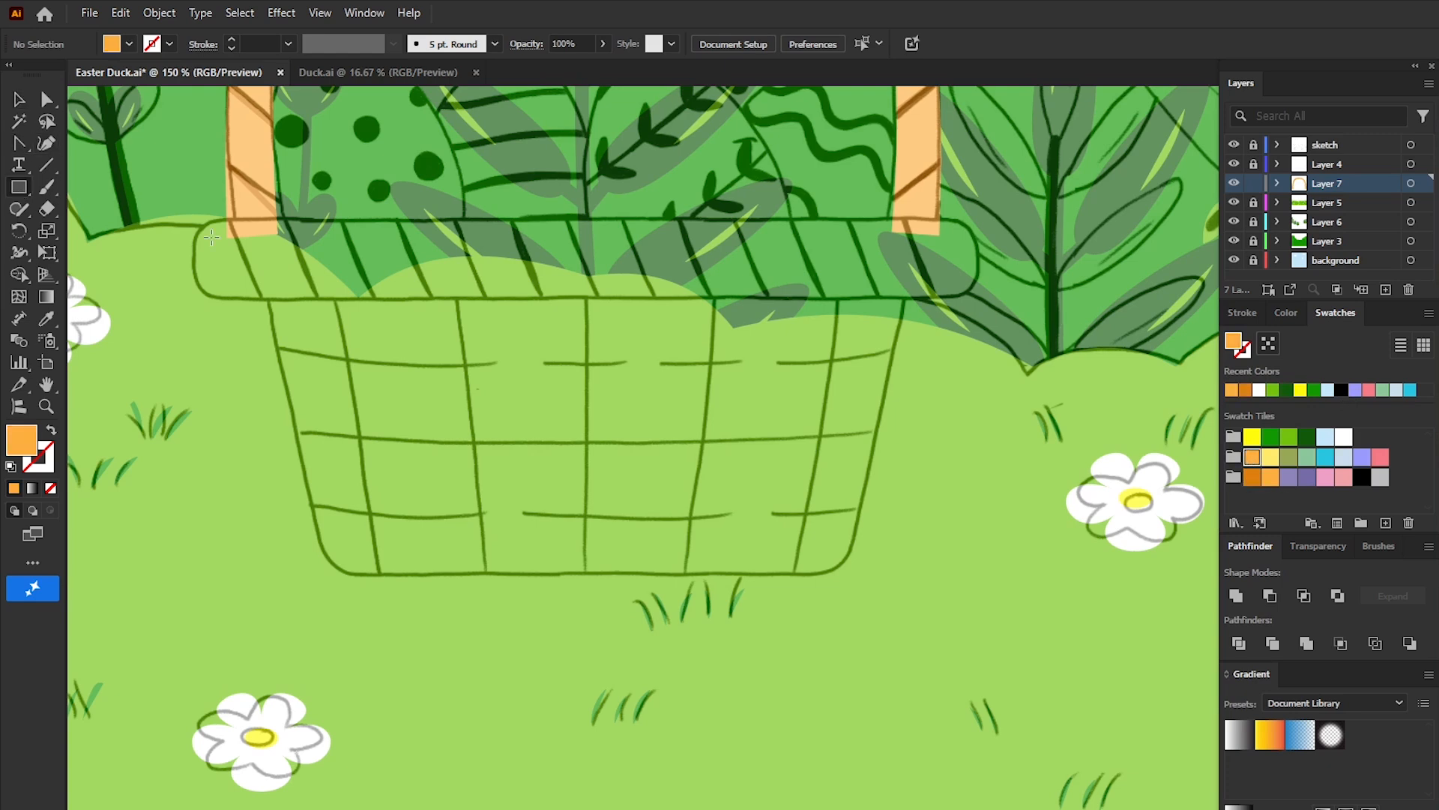
# Step: Draw the basket rim as a fully rounded light orange rectangle about 293 × 30 px with slanted 2 pt dark orange stripes inside it
pyautogui.moveTo(193, 218)
pyautogui.mouseDown()
pyautogui.moveTo(867, 312)
pyautogui.moveTo(980, 300)
pyautogui.moveTo(913, 276)
pyautogui.mouseUp()
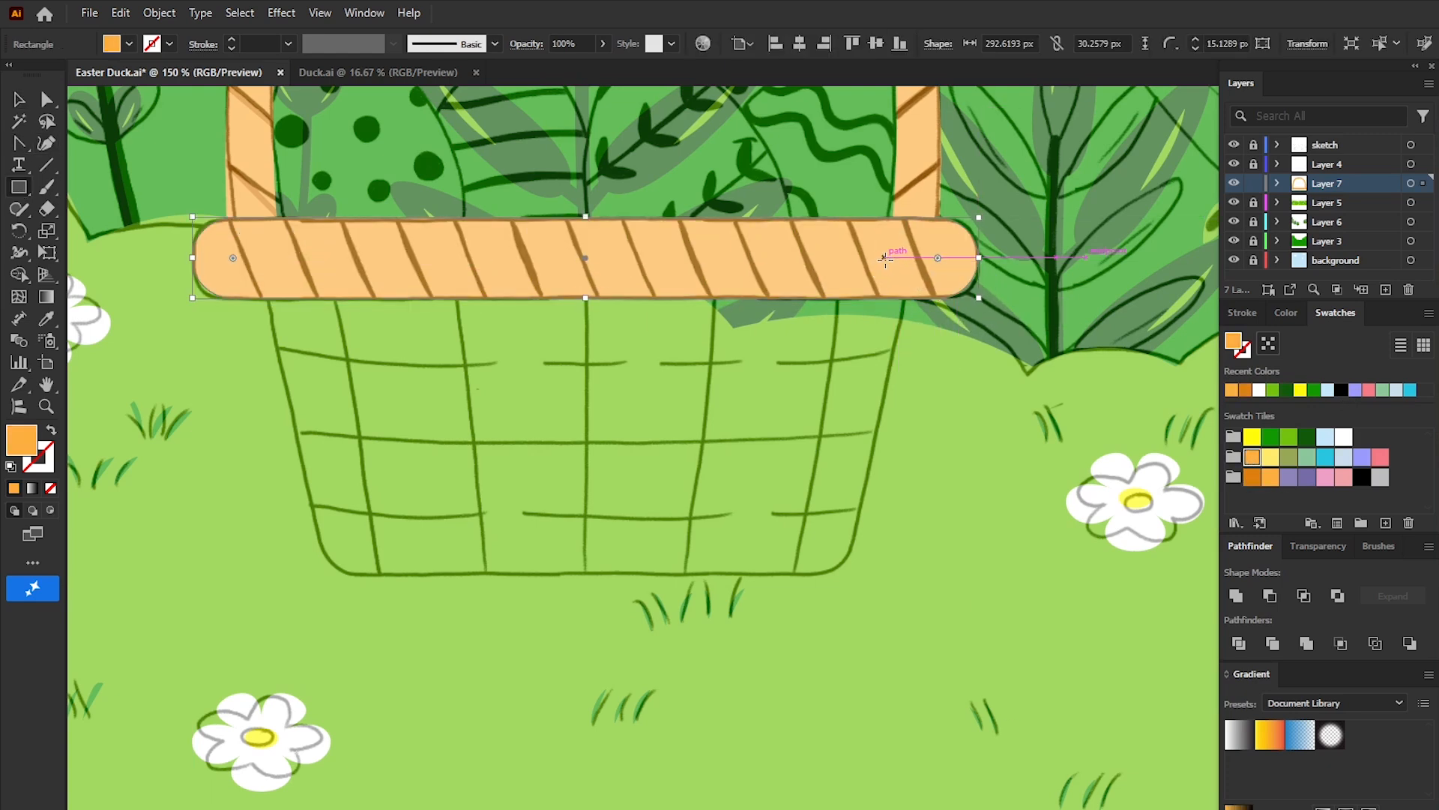
pyautogui.click(51, 510)
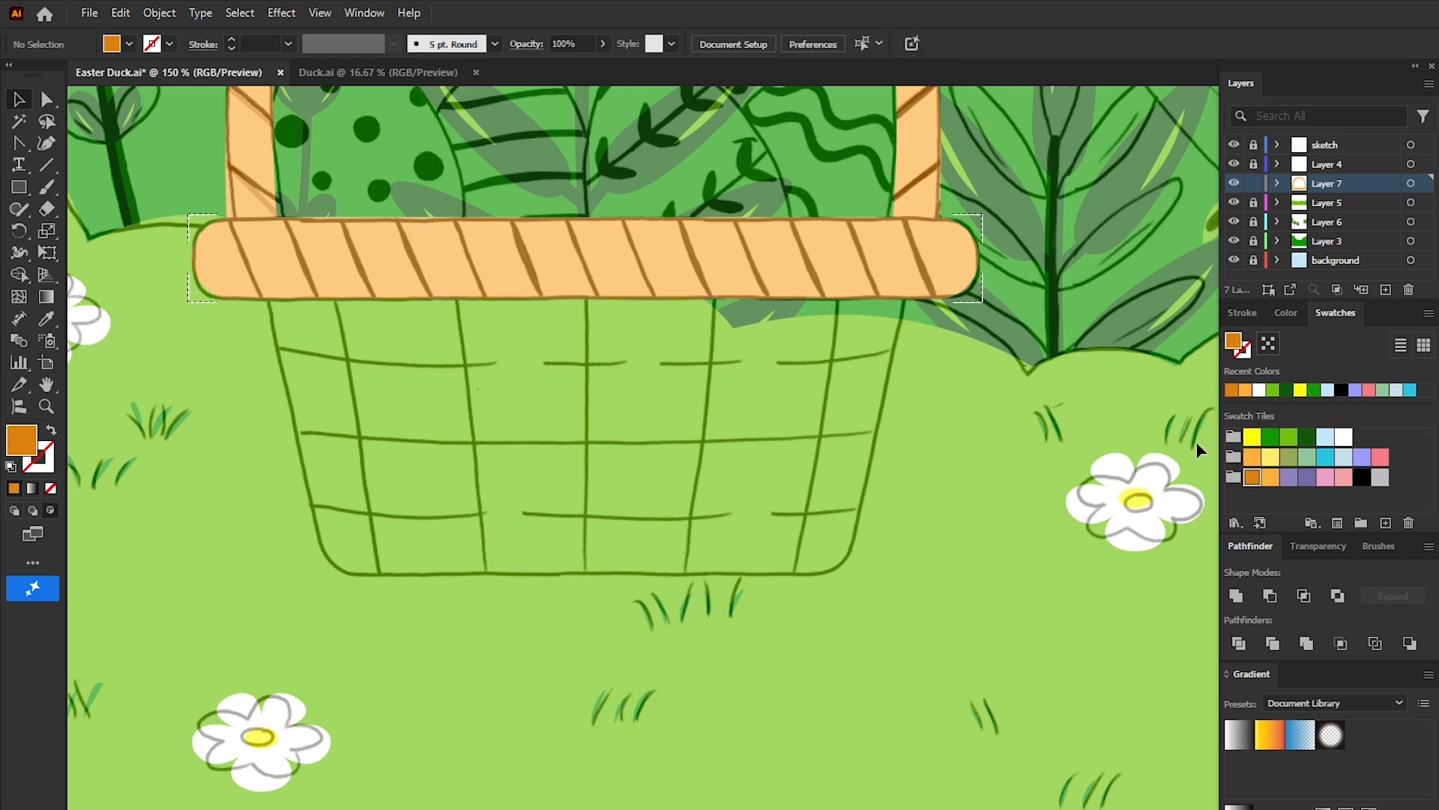
pyautogui.click(51, 432)
pyautogui.click(1242, 312)
pyautogui.click(1350, 341)
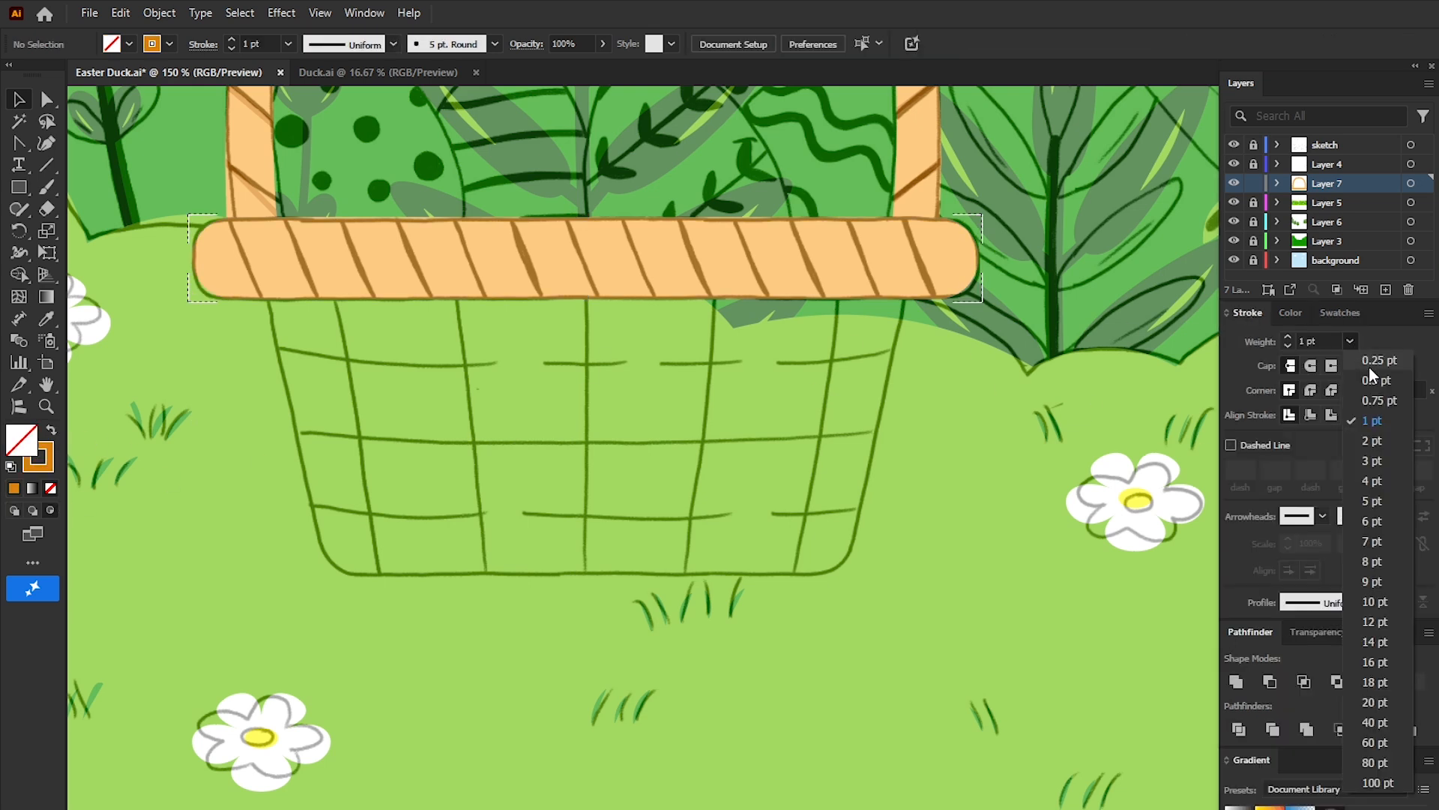
pyautogui.click(1375, 435)
pyautogui.moveTo(679, 245)
pyautogui.mouseDown()
pyautogui.moveTo(925, 282)
pyautogui.moveTo(857, 284)
pyautogui.moveTo(699, 178)
pyautogui.moveTo(699, 296)
pyautogui.moveTo(278, 322)
pyautogui.mouseUp()
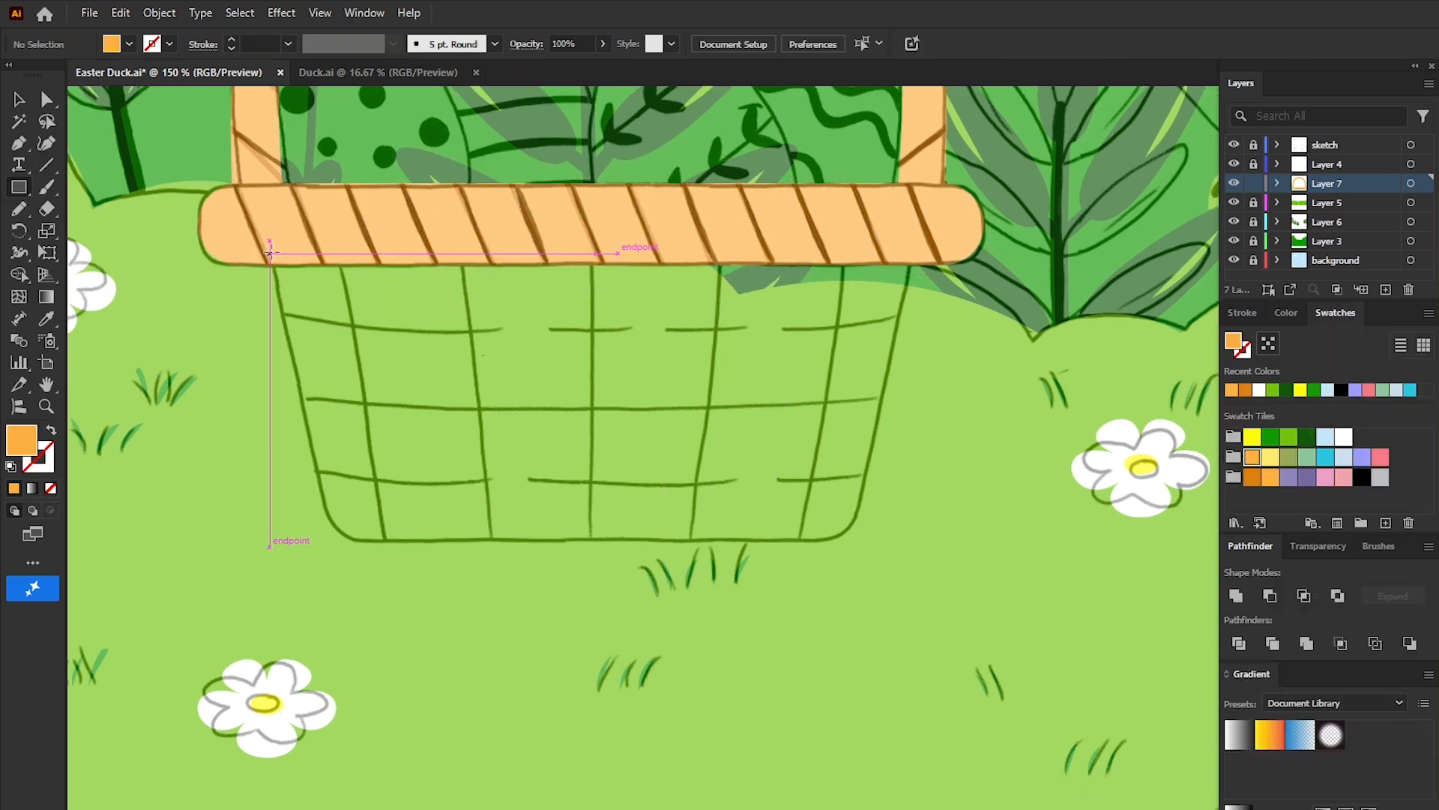
# Step: Draw the basket body as a light orange rectangle tapered toward the base, with its two lower corners rounded to about 19 px
pyautogui.moveTo(270, 254)
pyautogui.mouseDown()
pyautogui.moveTo(913, 546)
pyautogui.moveTo(854, 544)
pyautogui.mouseUp()
pyautogui.press('e')
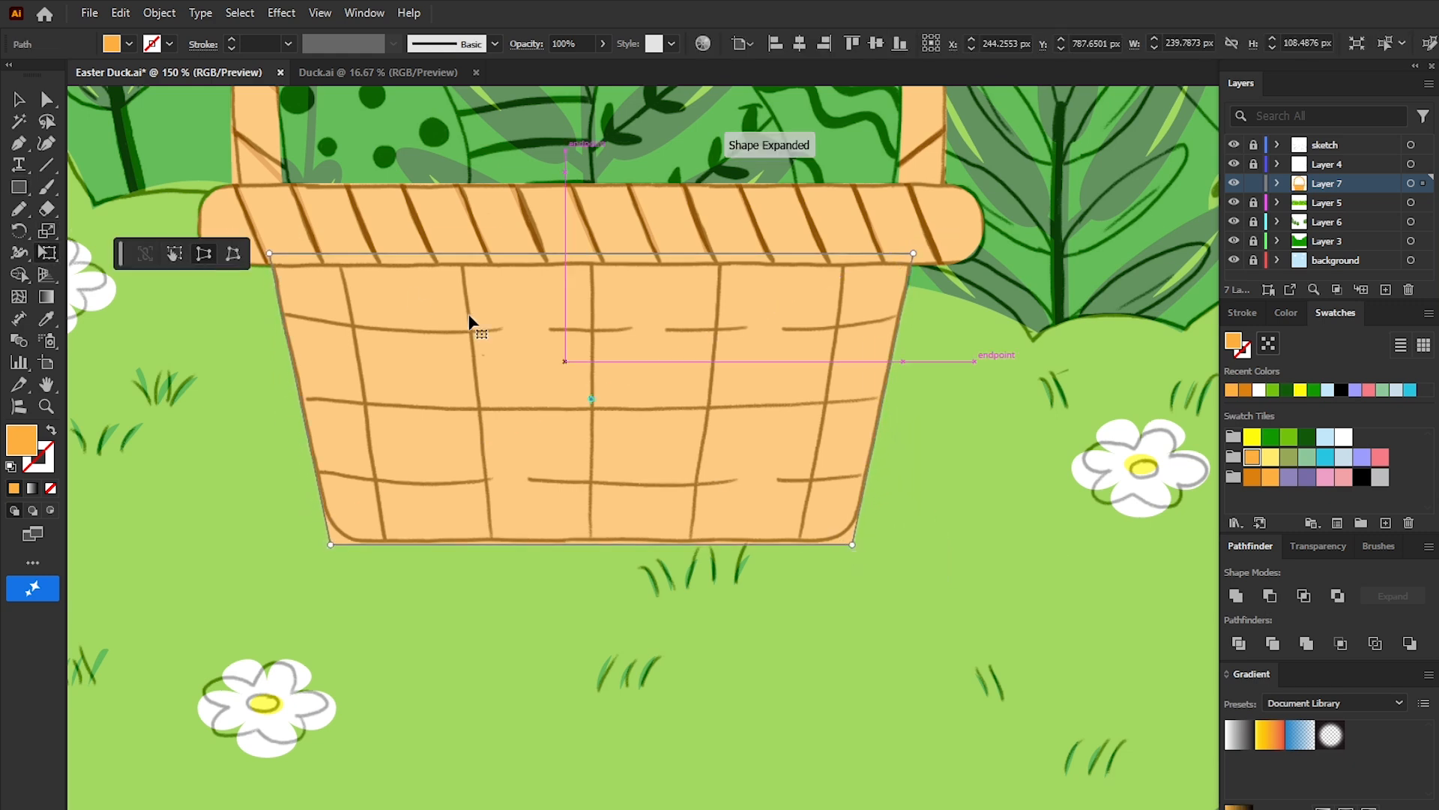
pyautogui.press('a')
pyautogui.click(839, 533)
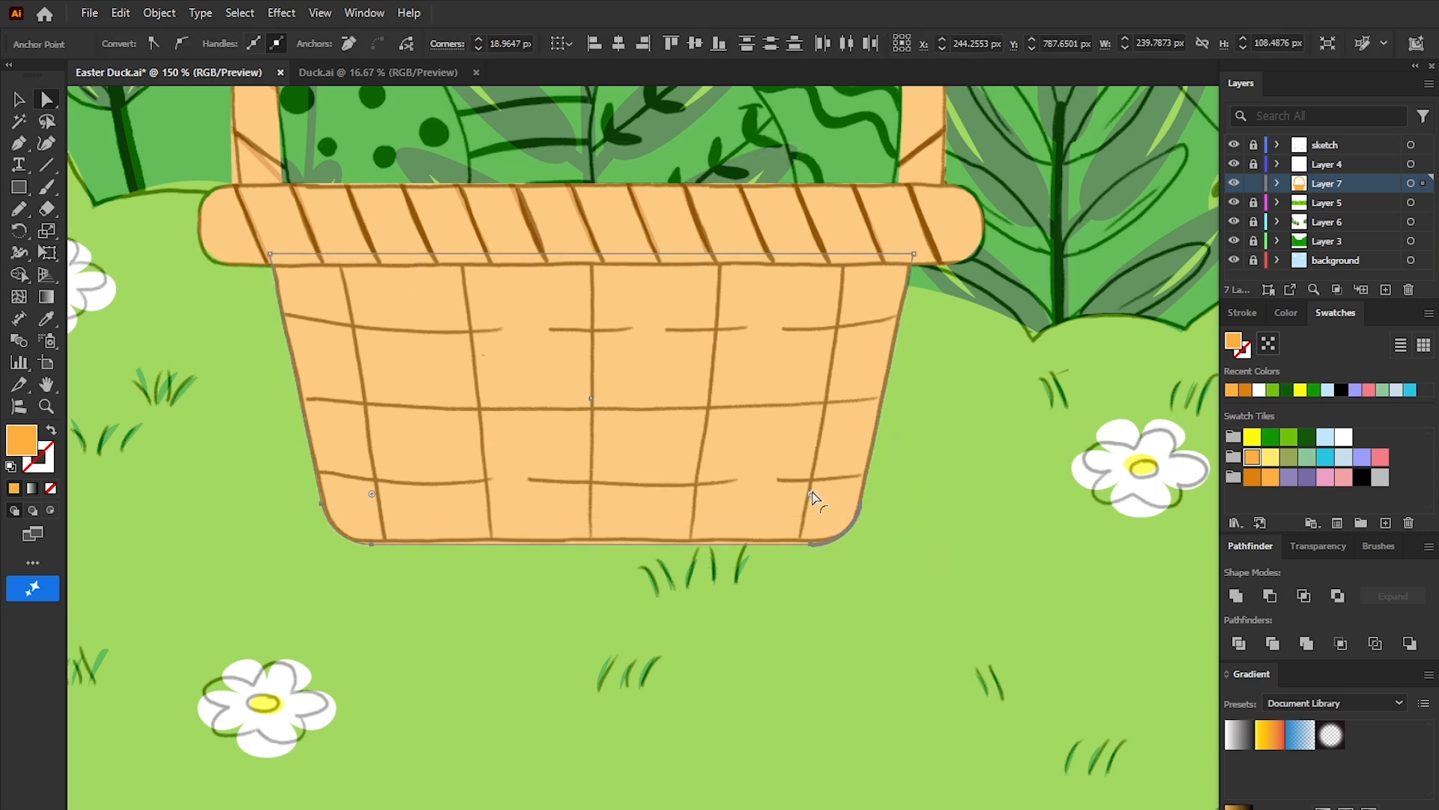
pyautogui.press('v')
pyautogui.click(935, 501)
pyautogui.hotkey('ctrl', '+')
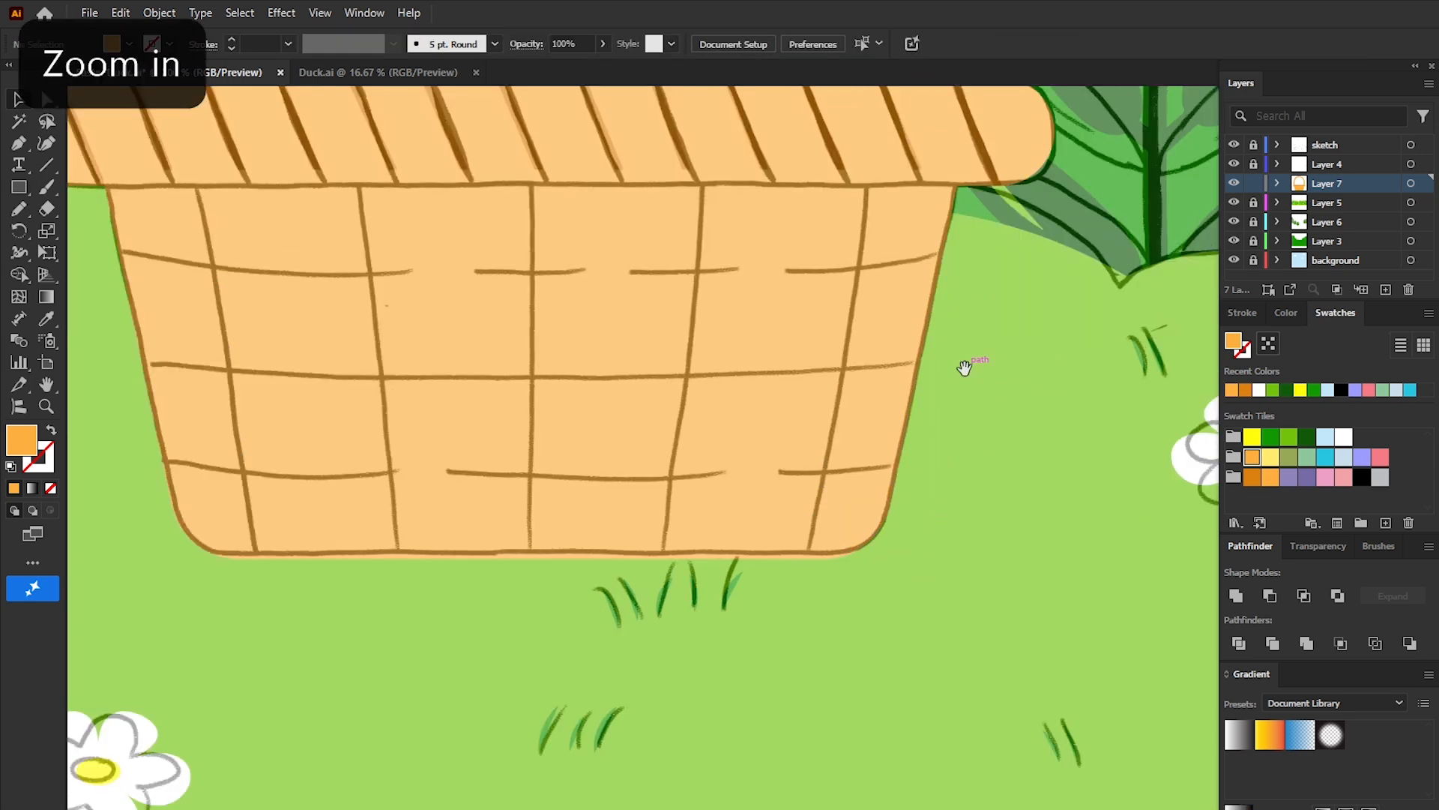
# Step: Draw horizontal 2 pt dark orange lines inside the basket body in Draw Inside mode, following the three rows of sketched weave lines
pyautogui.press('space')
pyautogui.moveTo(964, 367); pyautogui.dragTo(1038, 398)
pyautogui.click(978, 429)
pyautogui.hotkey('ctrl', 'shift', 'a')
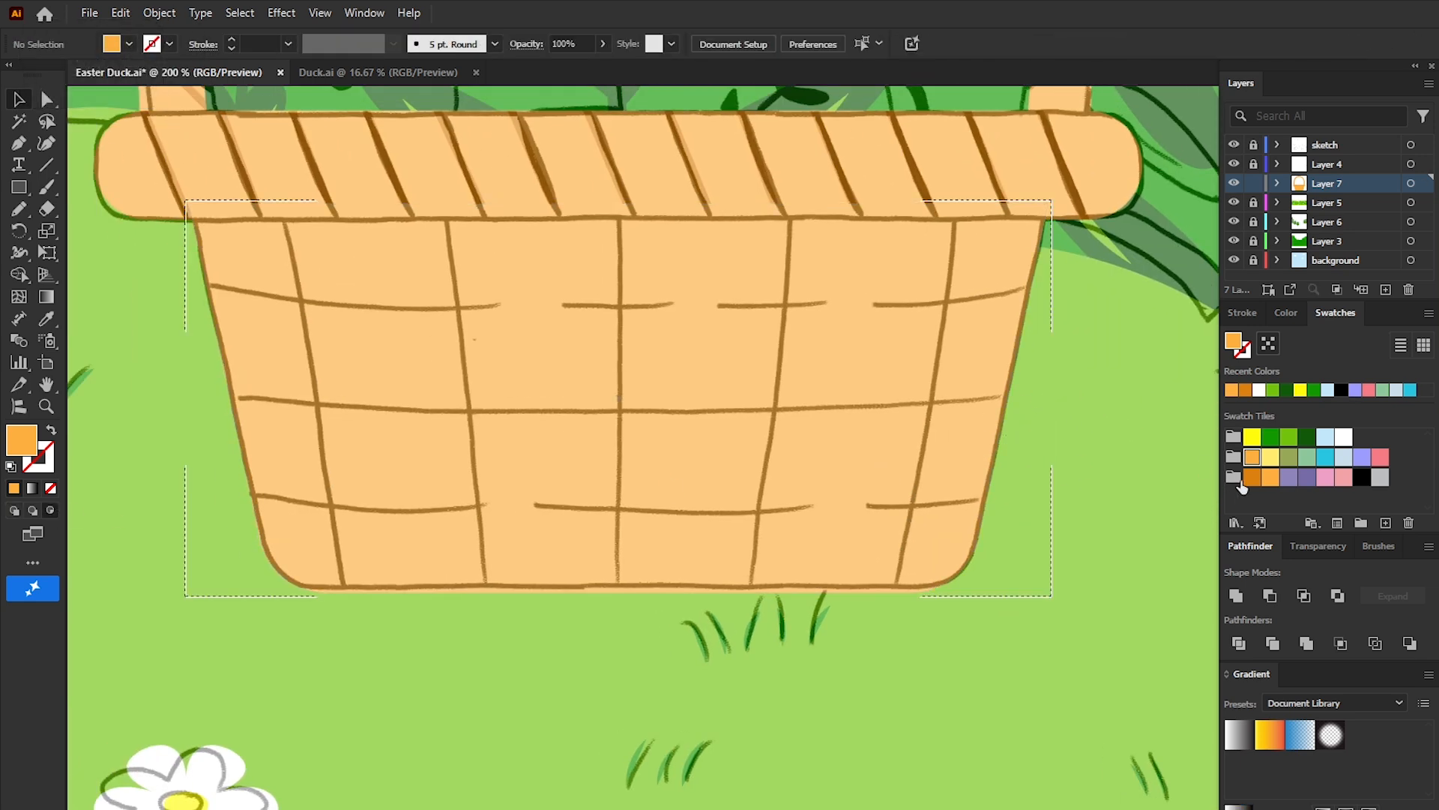
pyautogui.click(51, 432)
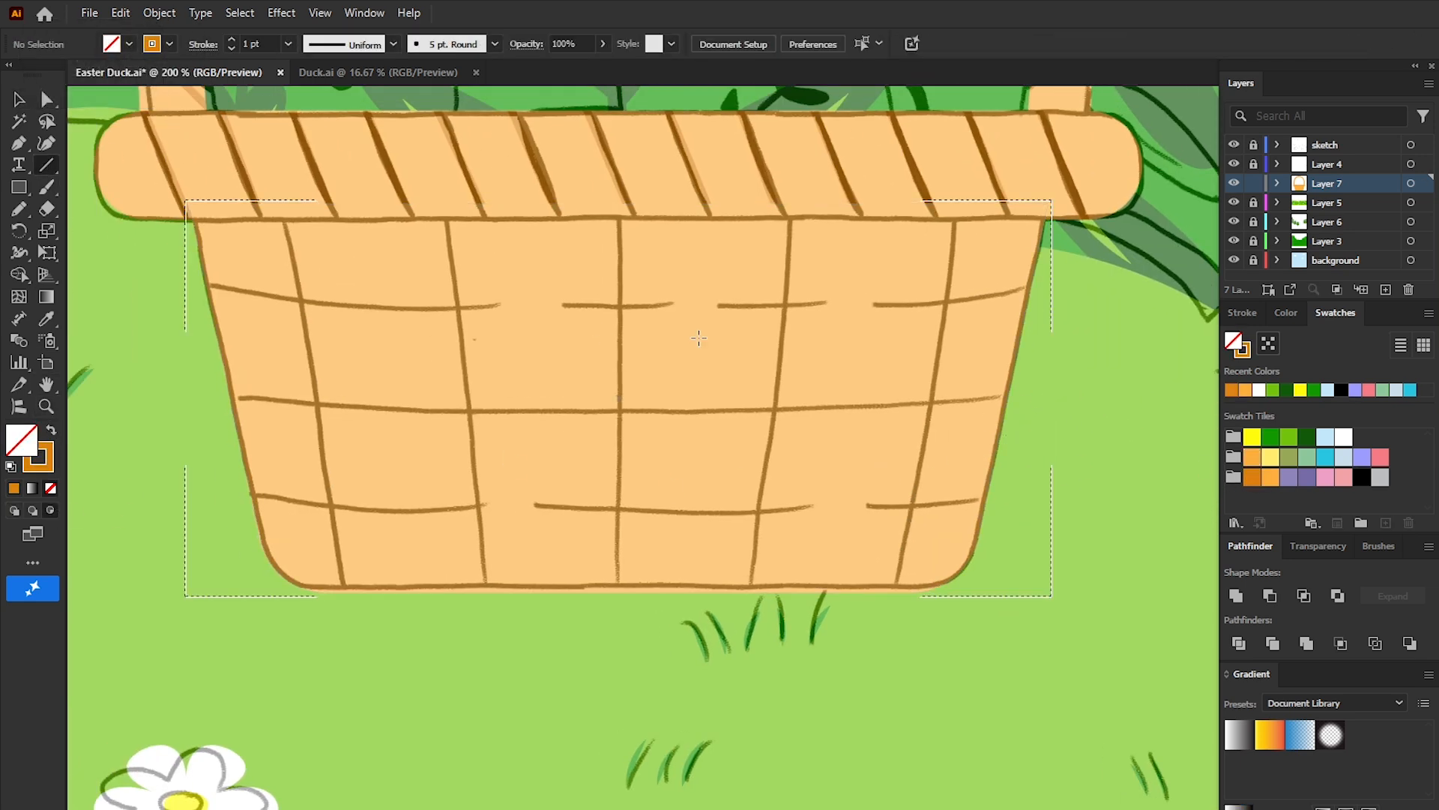
pyautogui.click(1243, 314)
pyautogui.click(1350, 341)
pyautogui.click(1372, 439)
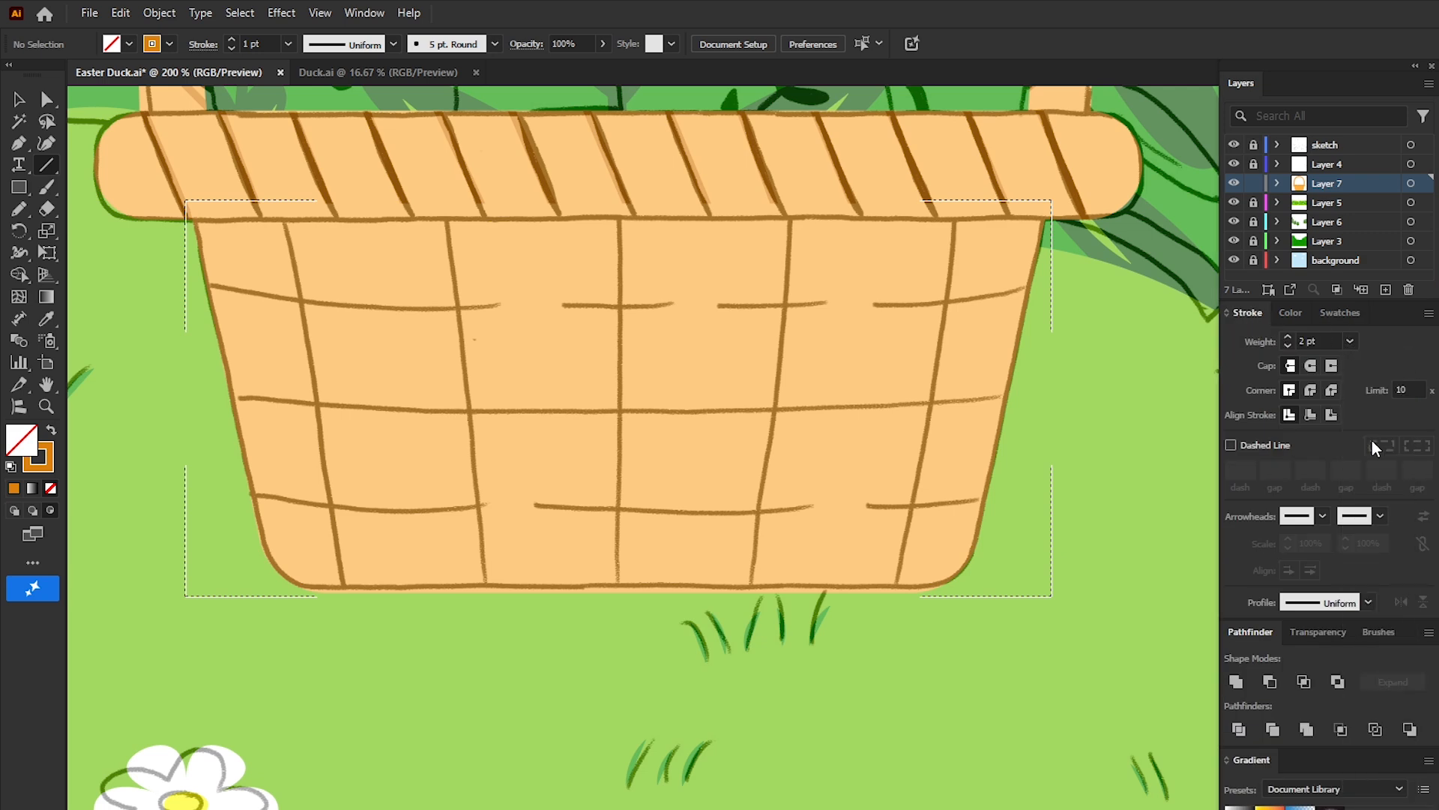
pyautogui.moveTo(1027, 291); pyautogui.dragTo(719, 293)
pyautogui.moveTo(673, 293); pyautogui.dragTo(574, 293)
pyautogui.moveTo(511, 300); pyautogui.dragTo(209, 303)
pyautogui.moveTo(225, 402); pyautogui.dragTo(1004, 397)
pyautogui.moveTo(1023, 499); pyautogui.dragTo(855, 506)
pyautogui.moveTo(517, 511); pyautogui.dragTo(819, 510)
pyautogui.moveTo(487, 503); pyautogui.dragTo(228, 496)
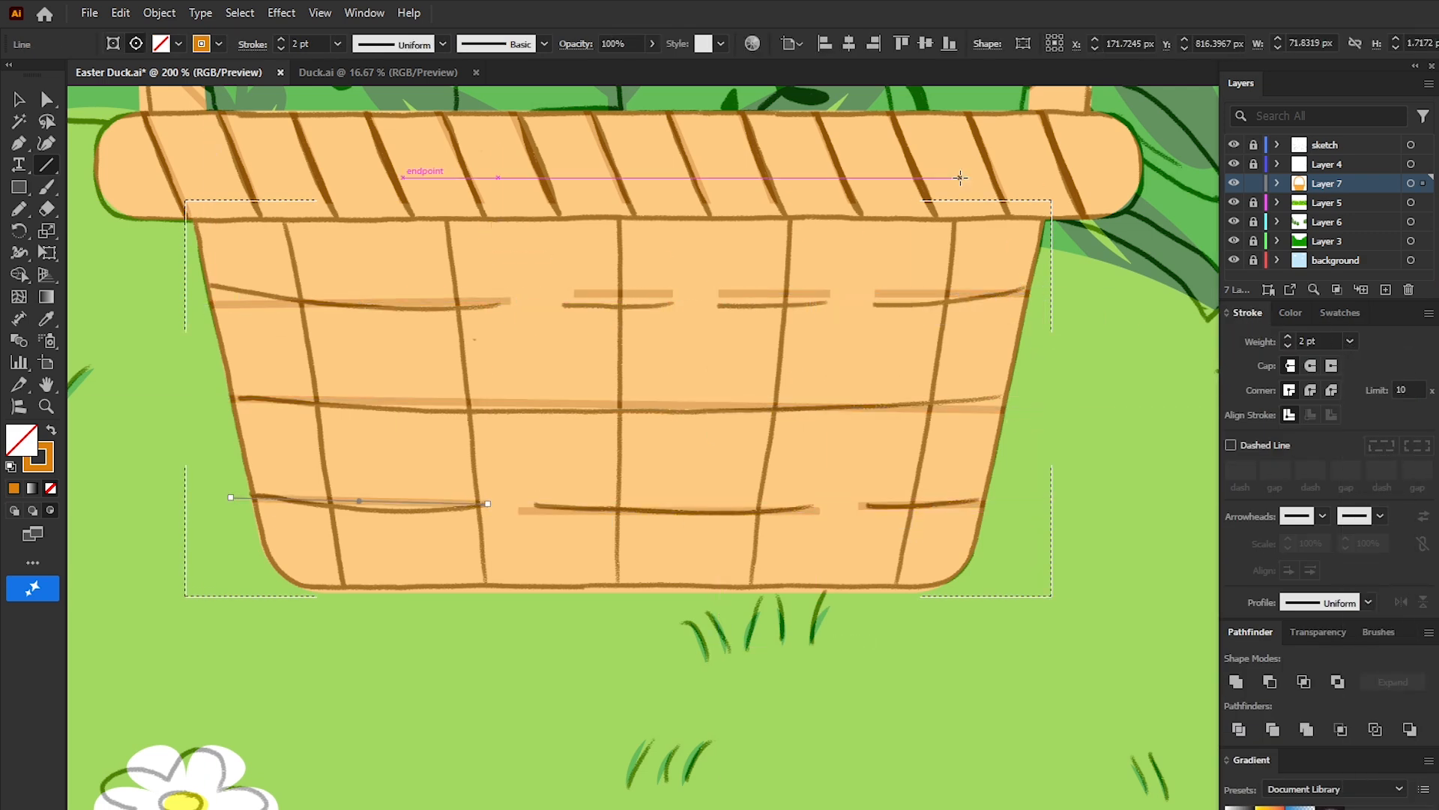
# Step: Draw five 2 pt dark orange lines running down the basket body over the sketched vertical weave lines
pyautogui.moveTo(963, 173); pyautogui.dragTo(889, 607)
pyautogui.moveTo(792, 171); pyautogui.dragTo(777, 407)
pyautogui.moveTo(620, 183); pyautogui.dragTo(617, 621)
pyautogui.moveTo(448, 173); pyautogui.dragTo(484, 608)
pyautogui.moveTo(278, 177); pyautogui.dragTo(350, 619)
# Step: Select all the weave lines inside the basket body and give them the tapered elliptical width profile
pyautogui.click(56, 101)
pyautogui.moveTo(978, 290)
pyautogui.mouseDown()
pyautogui.moveTo(960, 327)
pyautogui.moveTo(784, 497)
pyautogui.moveTo(862, 512)
pyautogui.moveTo(654, 323)
pyautogui.mouseUp()
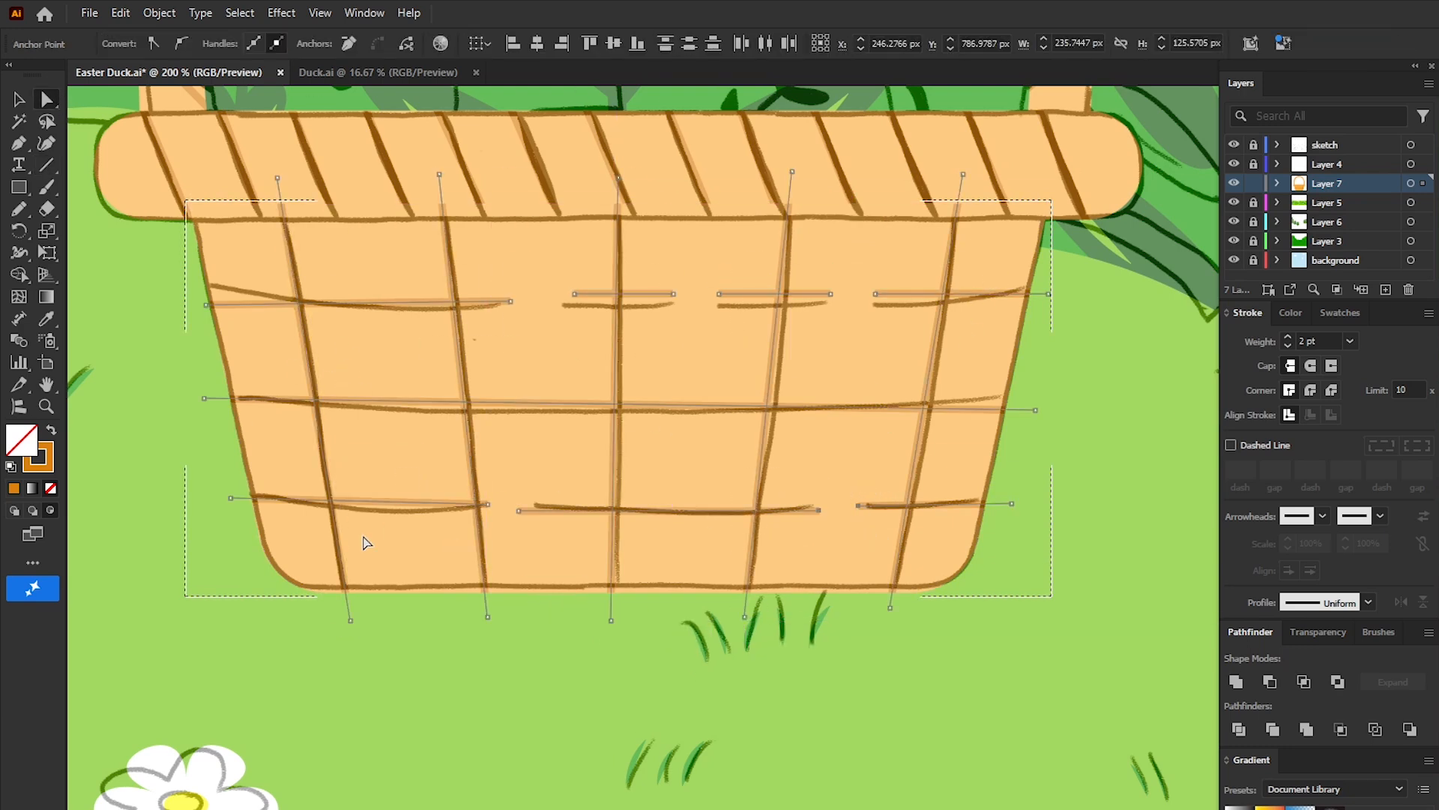
pyautogui.click(1367, 608)
pyautogui.click(1336, 658)
pyautogui.press('v')
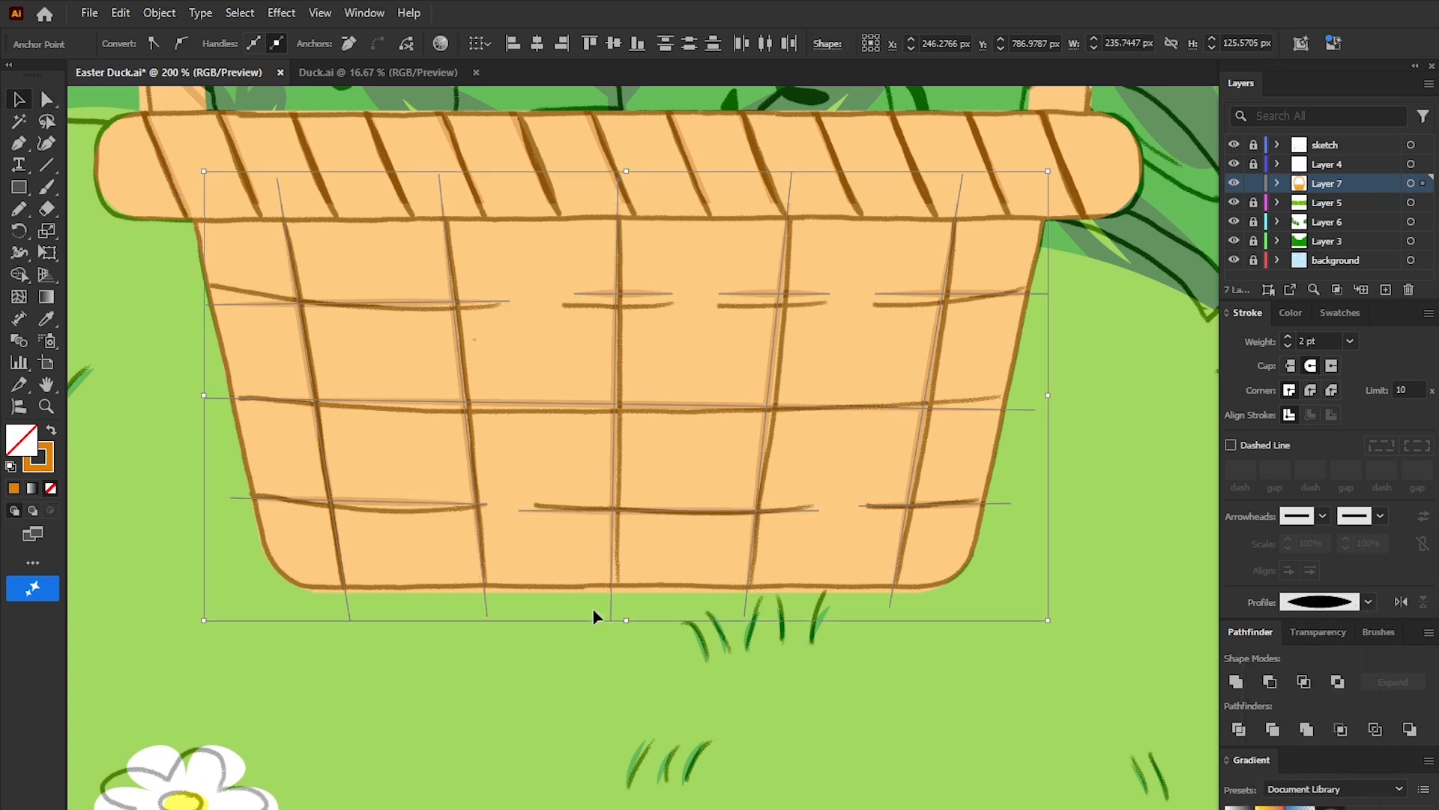
pyautogui.click(595, 650)
# Step: Draw a straight dark orange line about 235 px long where body meets rim, with 4 pt weight and the tapered width profile
pyautogui.click(46, 164)
pyautogui.moveTo(644, 227); pyautogui.dragTo(894, 227)
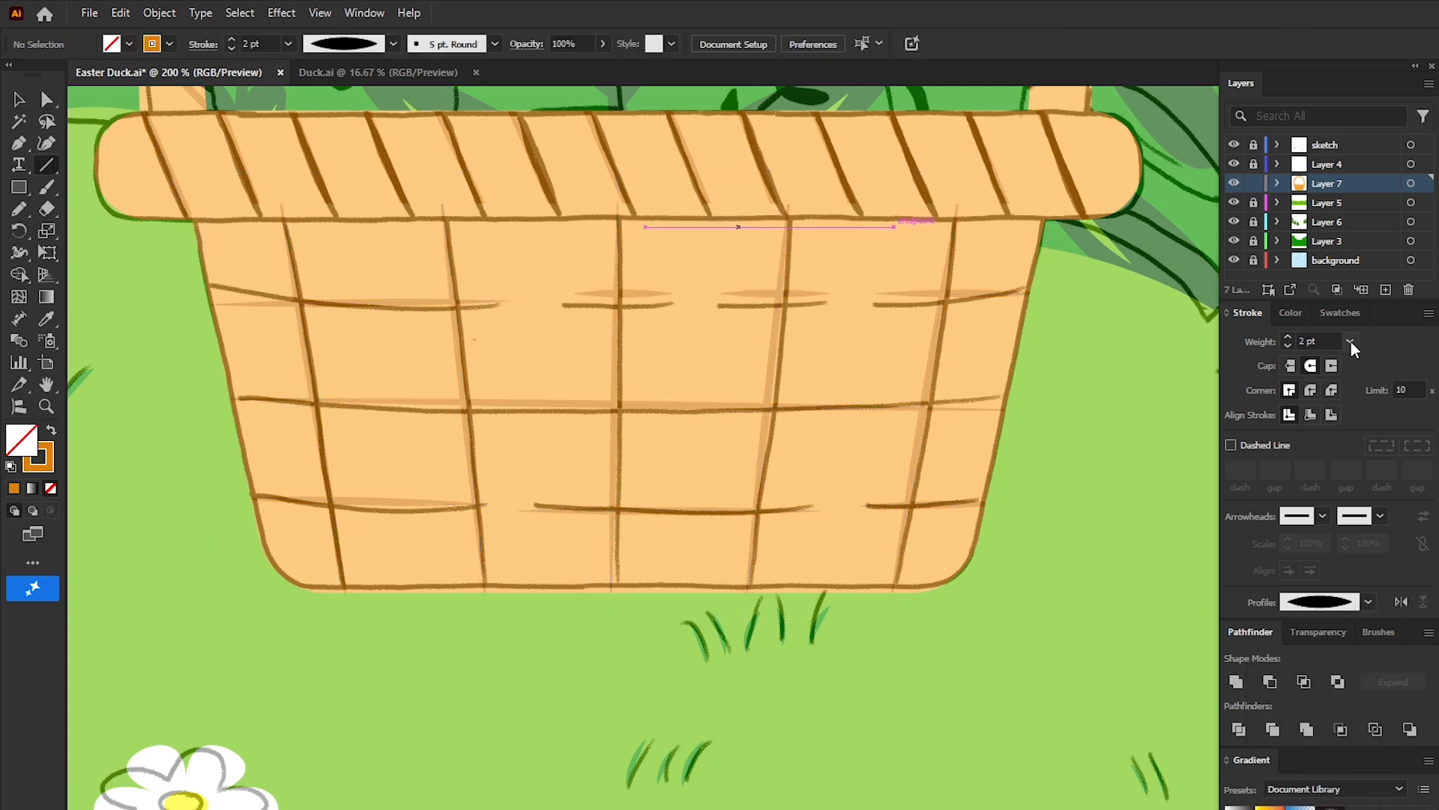
pyautogui.click(1350, 341)
pyautogui.click(1373, 474)
pyautogui.moveTo(197, 221); pyautogui.dragTo(1042, 219)
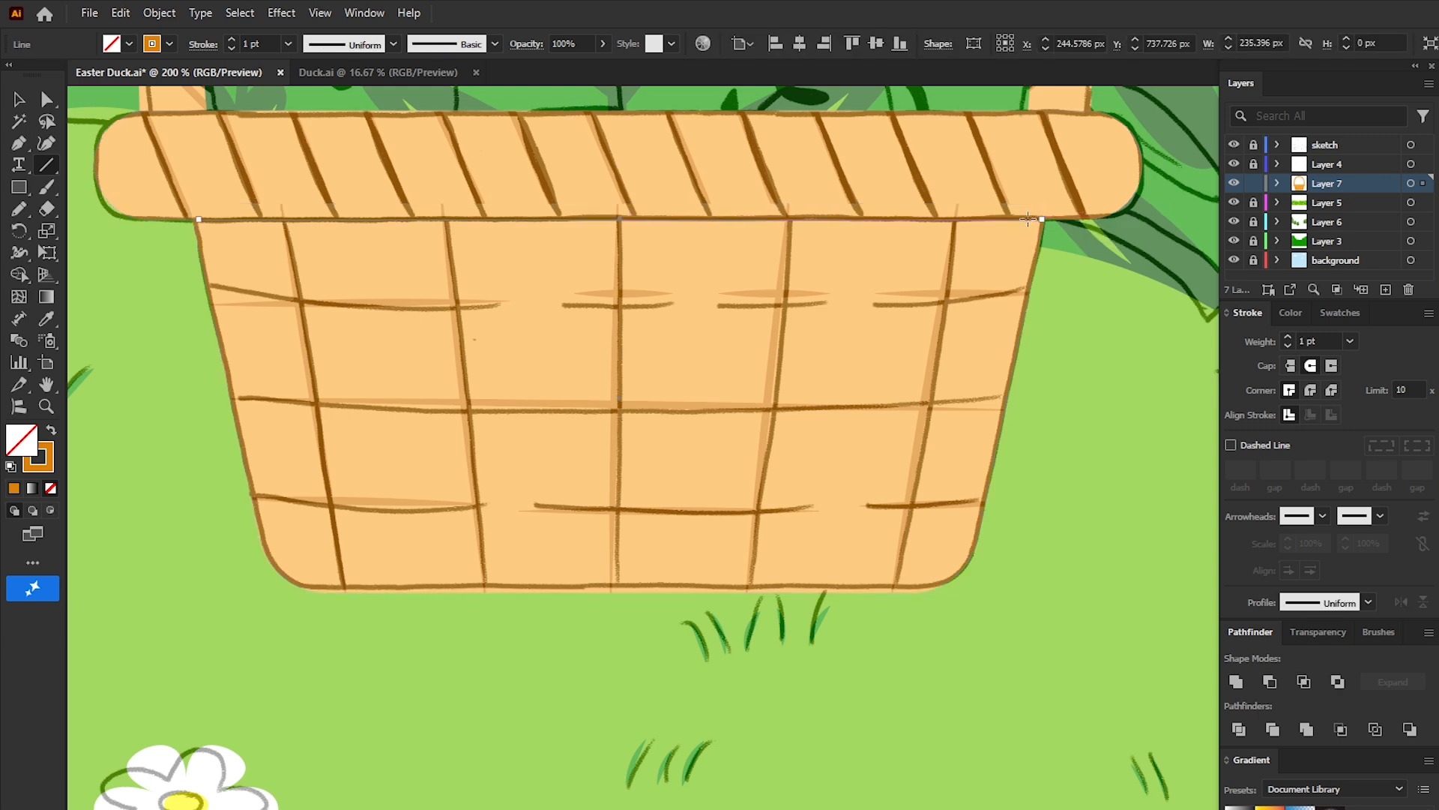
pyautogui.click(1352, 341)
pyautogui.click(1377, 471)
pyautogui.click(1369, 602)
pyautogui.click(1338, 655)
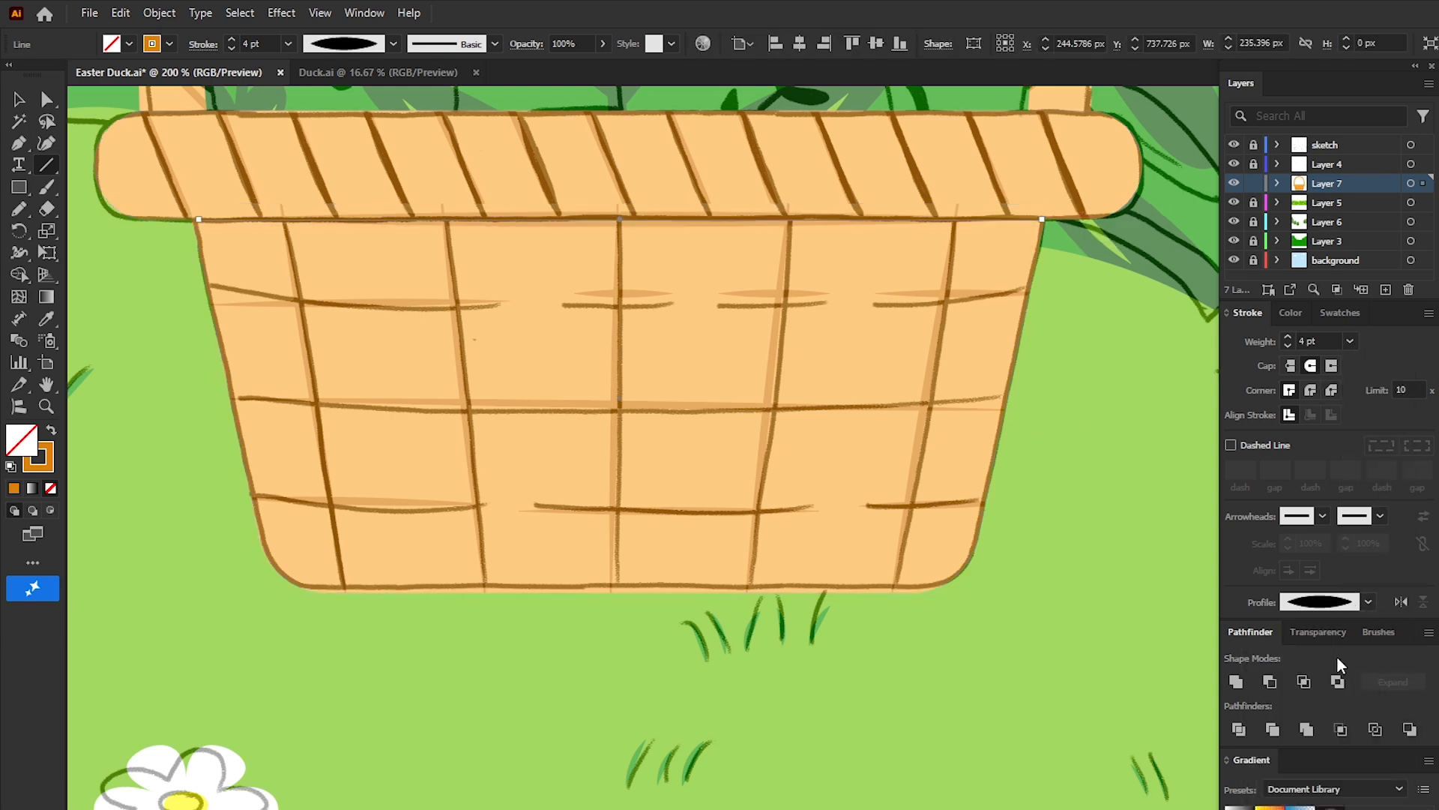
# Step: Send the basket body and the dark orange line along its upper edge to the back of the layer
pyautogui.press('v')
pyautogui.keyDown('shift'); pyautogui.click(942, 525); pyautogui.keyUp('shift')
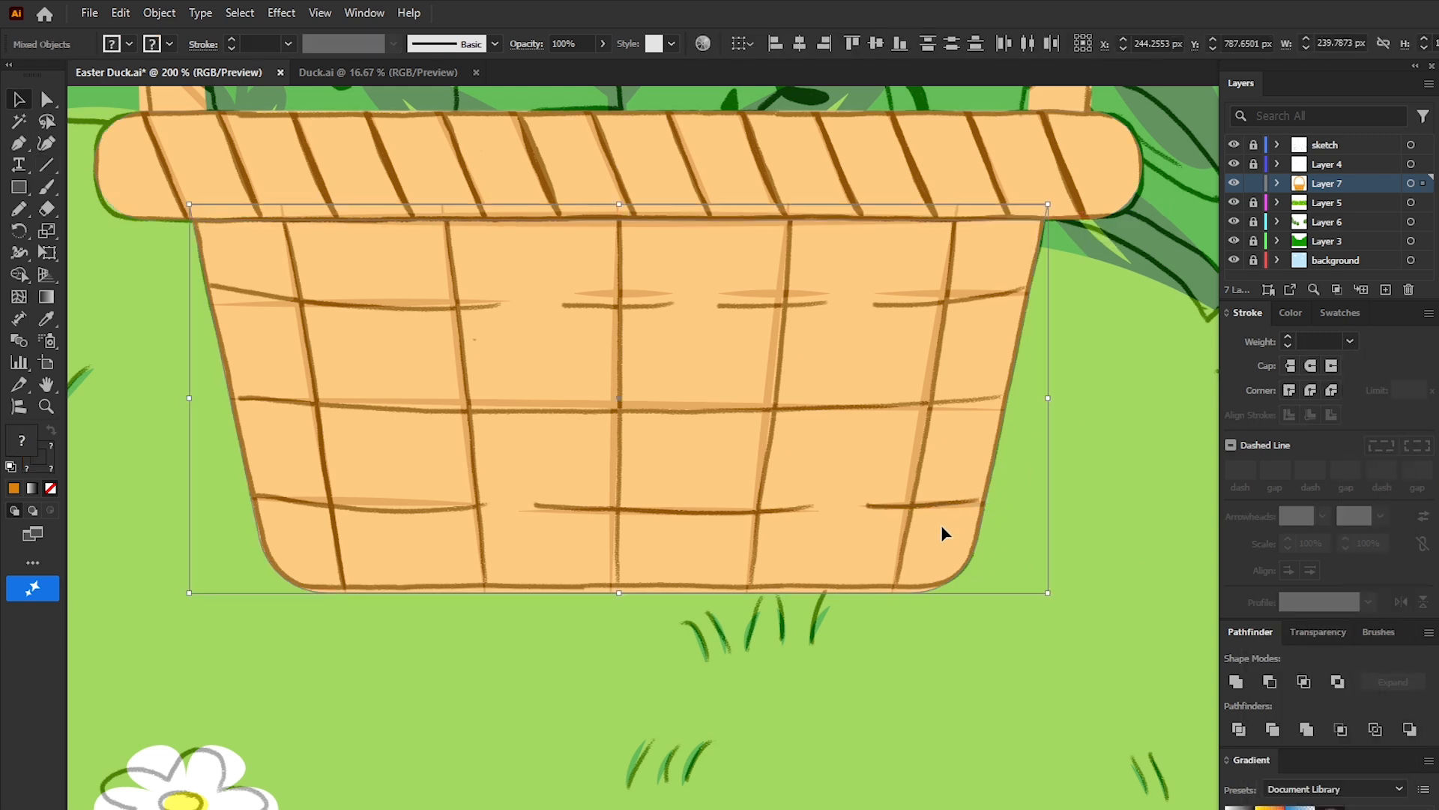
pyautogui.hotkey('ctrl', 'shift', '[')
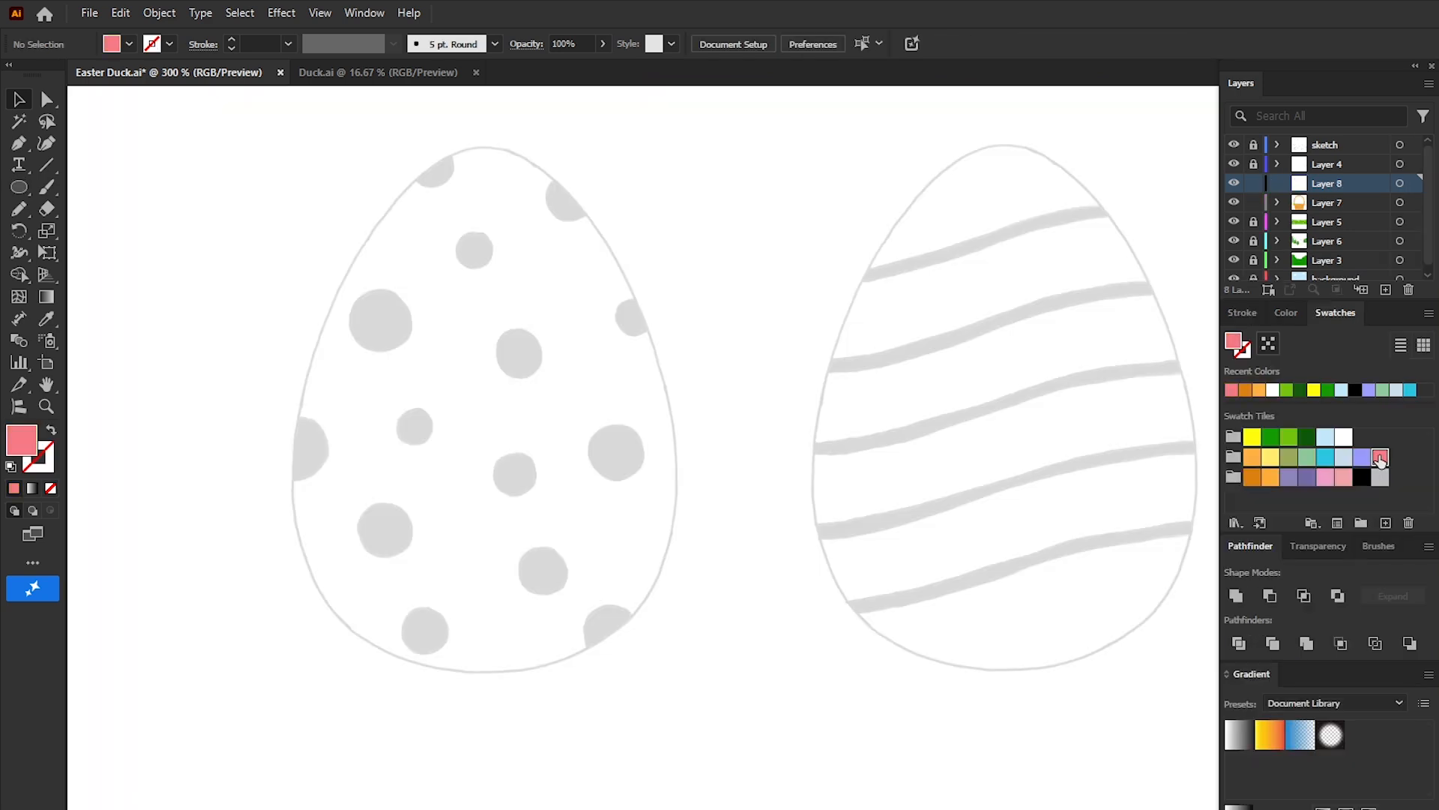
# Step: Draw a pink ellipse over the dotted egg sketch and reshape it into an egg about 71 × 98 px
pyautogui.click(19, 188)
pyautogui.moveTo(411, 165)
pyautogui.mouseDown()
pyautogui.moveTo(495, 266)
pyautogui.moveTo(720, 632)
pyautogui.moveTo(640, 617)
pyautogui.moveTo(676, 651)
pyautogui.moveTo(659, 649)
pyautogui.moveTo(661, 671)
pyautogui.mouseUp()
pyautogui.press('a')
pyautogui.moveTo(661, 409); pyautogui.dragTo(654, 478)
pyautogui.press('v')
pyautogui.moveTo(659, 410); pyautogui.dragTo(677, 418)
# Step: Draw pale blue circles inside the pink egg in Draw Inside mode, covering all the sketched dots
pyautogui.click(51, 511)
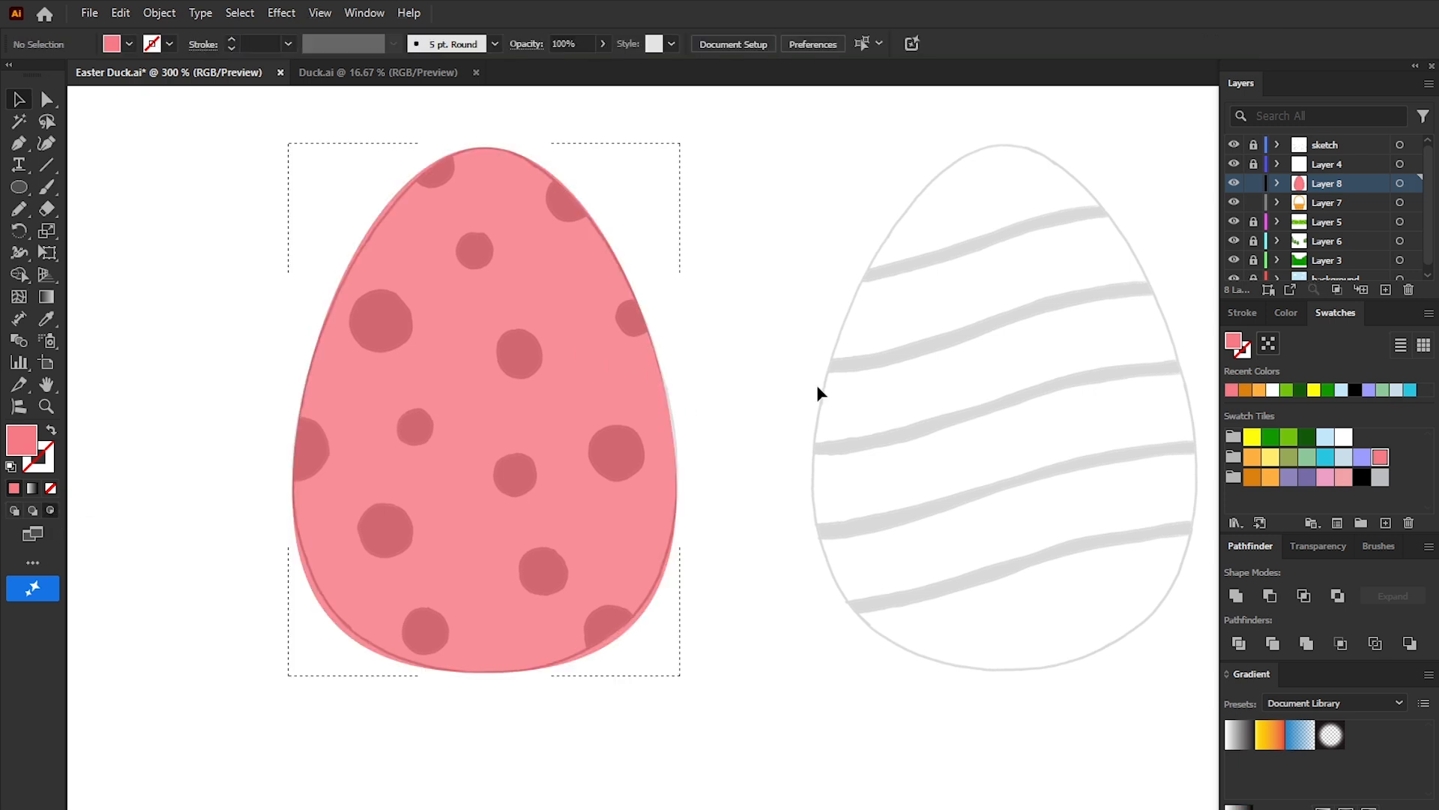
pyautogui.click(1344, 457)
pyautogui.moveTo(412, 152); pyautogui.dragTo(454, 194)
pyautogui.moveTo(455, 231); pyautogui.dragTo(496, 271)
pyautogui.moveTo(549, 172); pyautogui.dragTo(604, 223)
pyautogui.moveTo(619, 293); pyautogui.dragTo(662, 335)
pyautogui.moveTo(587, 422); pyautogui.dragTo(644, 476)
pyautogui.moveTo(496, 329); pyautogui.dragTo(545, 378)
pyautogui.moveTo(492, 452)
pyautogui.mouseDown()
pyautogui.moveTo(537, 497)
pyautogui.moveTo(569, 594)
pyautogui.mouseUp()
pyautogui.moveTo(587, 606); pyautogui.dragTo(640, 656)
pyautogui.moveTo(403, 606); pyautogui.dragTo(457, 655)
pyautogui.moveTo(358, 503); pyautogui.dragTo(413, 557)
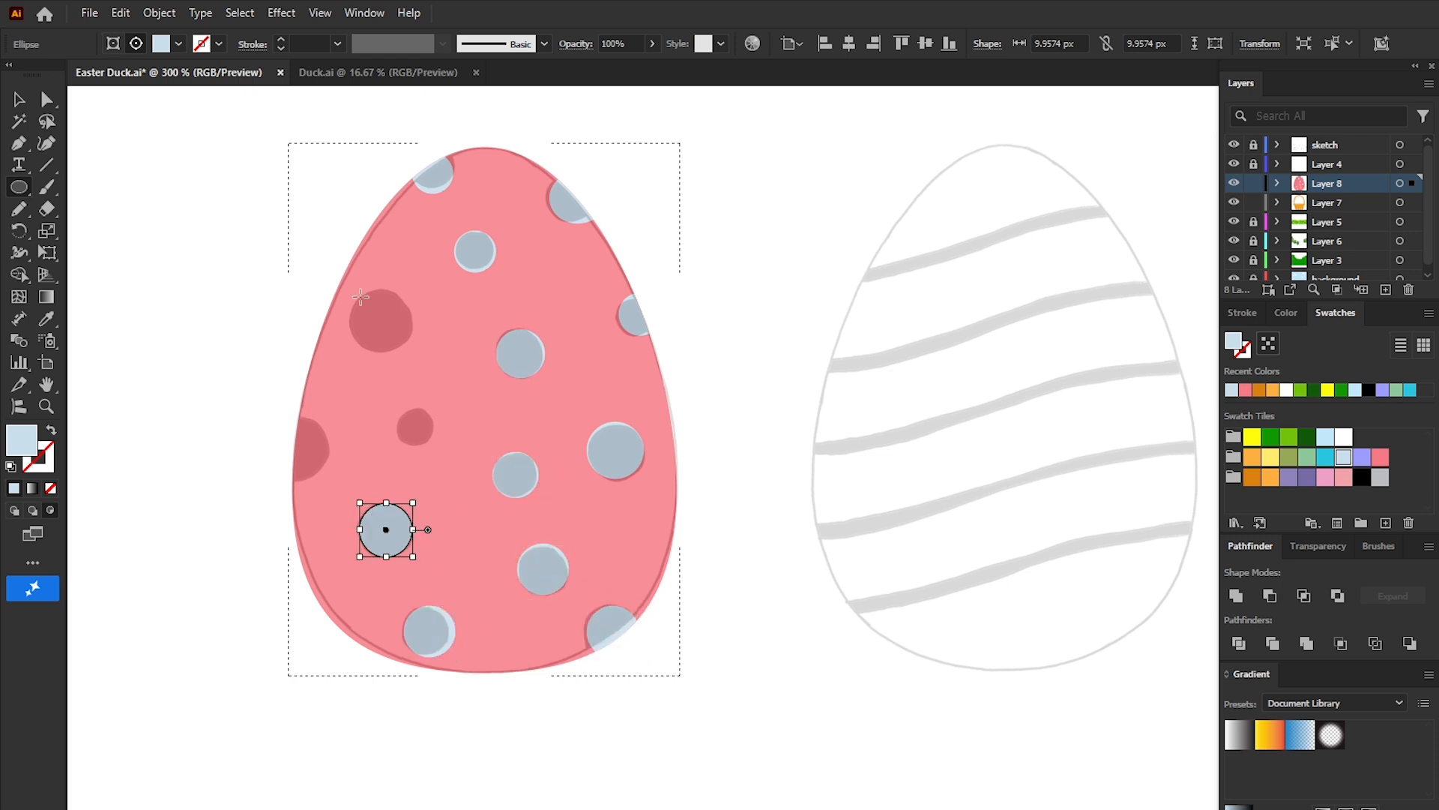
pyautogui.moveTo(354, 290); pyautogui.dragTo(413, 351)
pyautogui.moveTo(398, 409); pyautogui.dragTo(434, 447)
pyautogui.moveTo(279, 415); pyautogui.dragTo(332, 477)
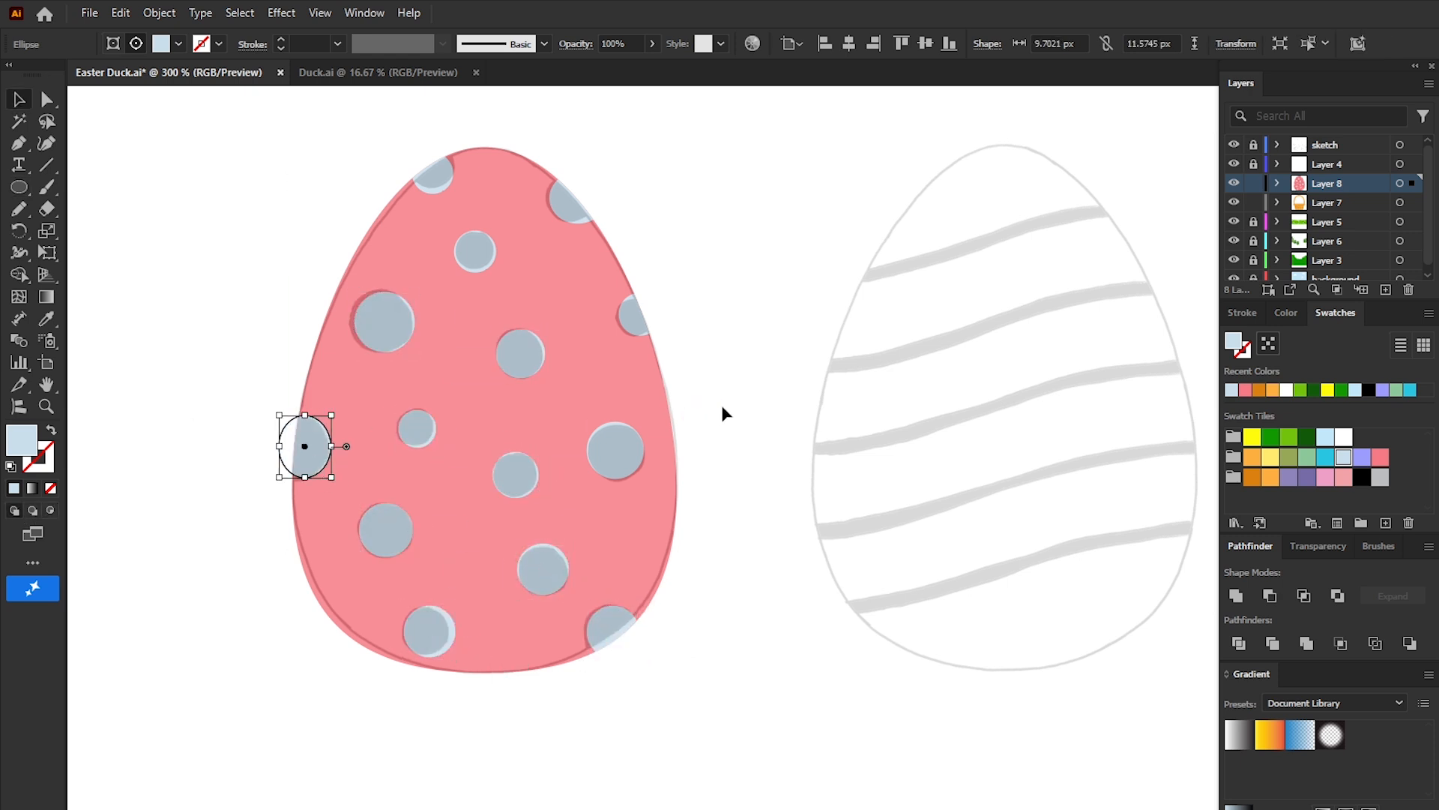
pyautogui.click(723, 407)
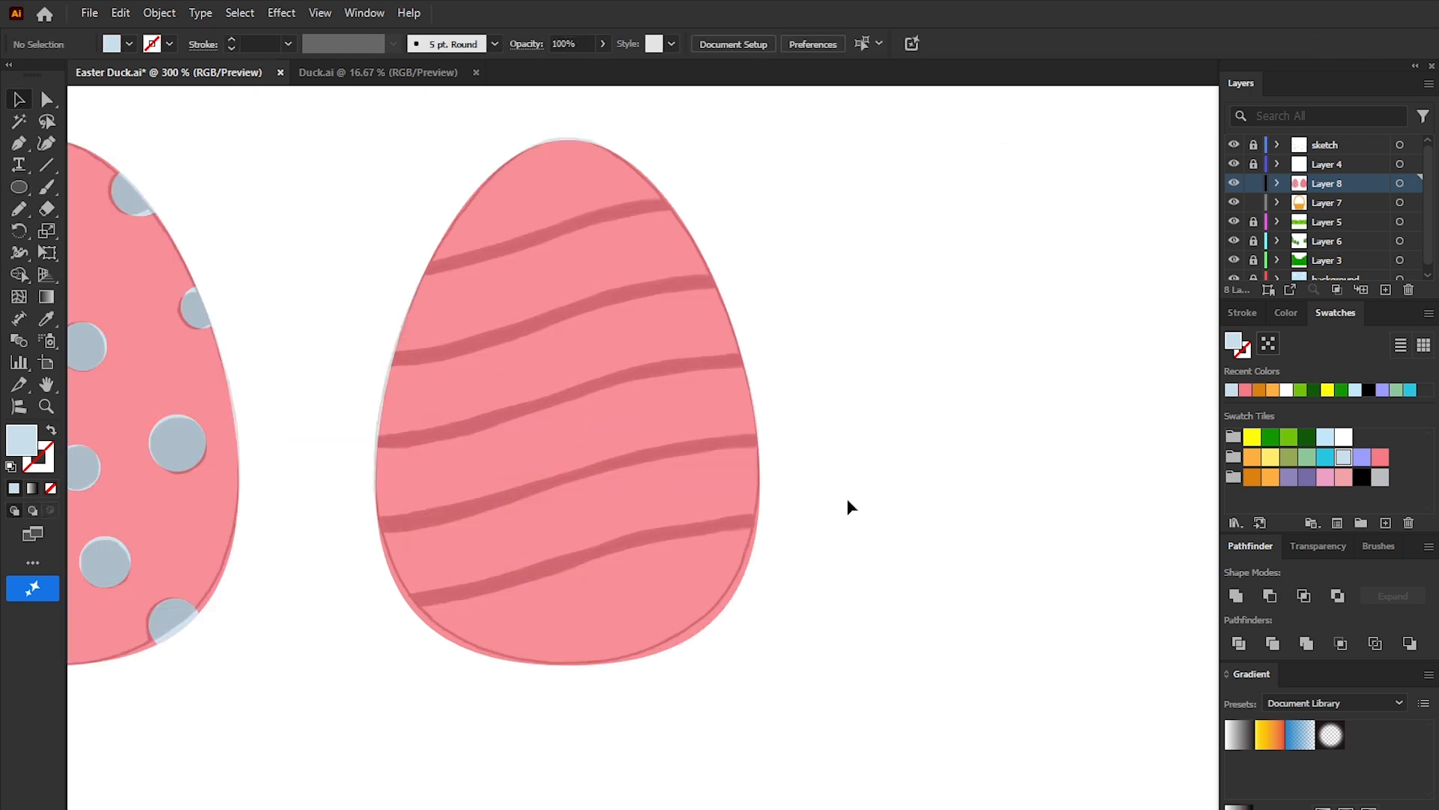
# Step: Recolor the egg over the striped sketch light orange and activate Draw Inside mode for it
pyautogui.click(726, 487)
pyautogui.click(1251, 458)
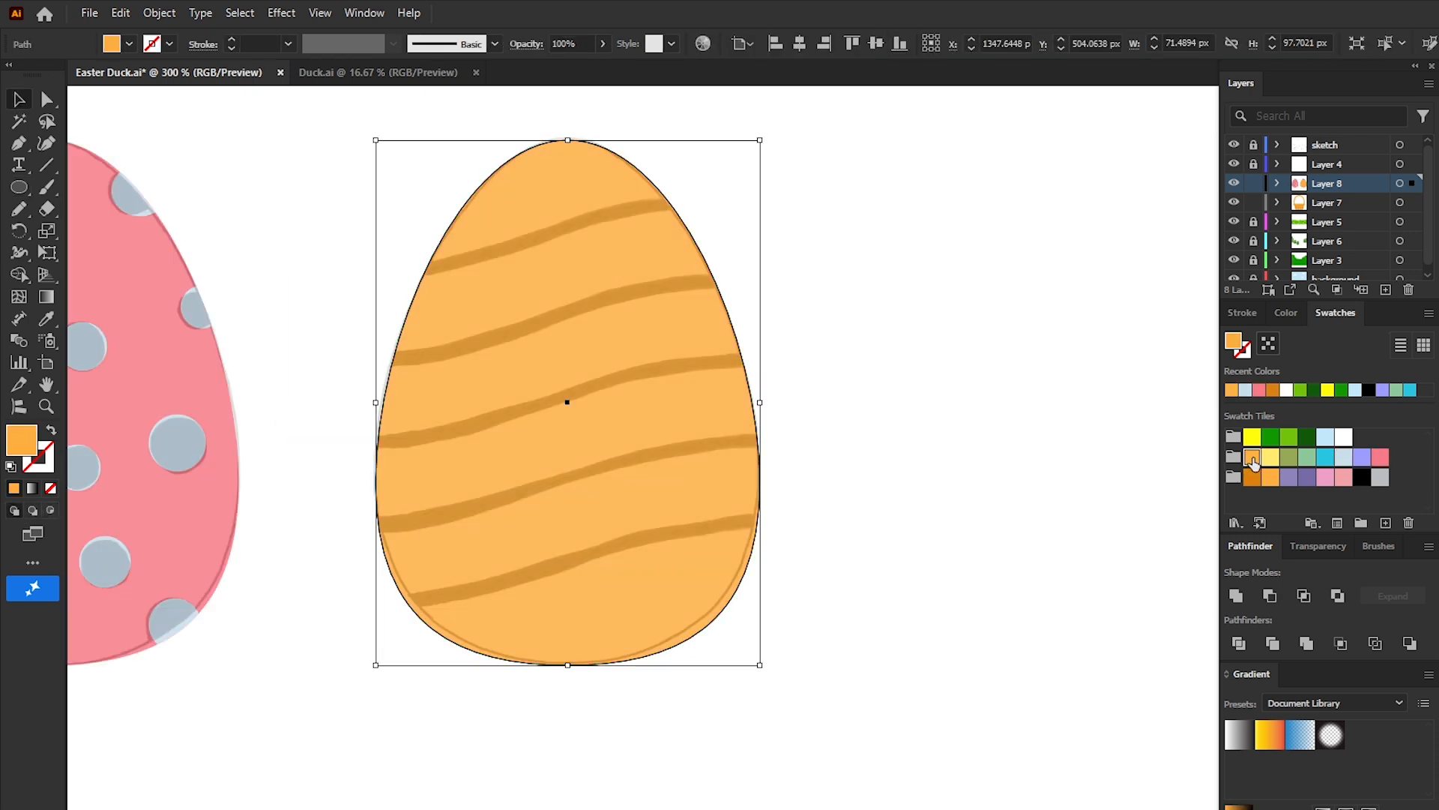
pyautogui.click(1199, 466)
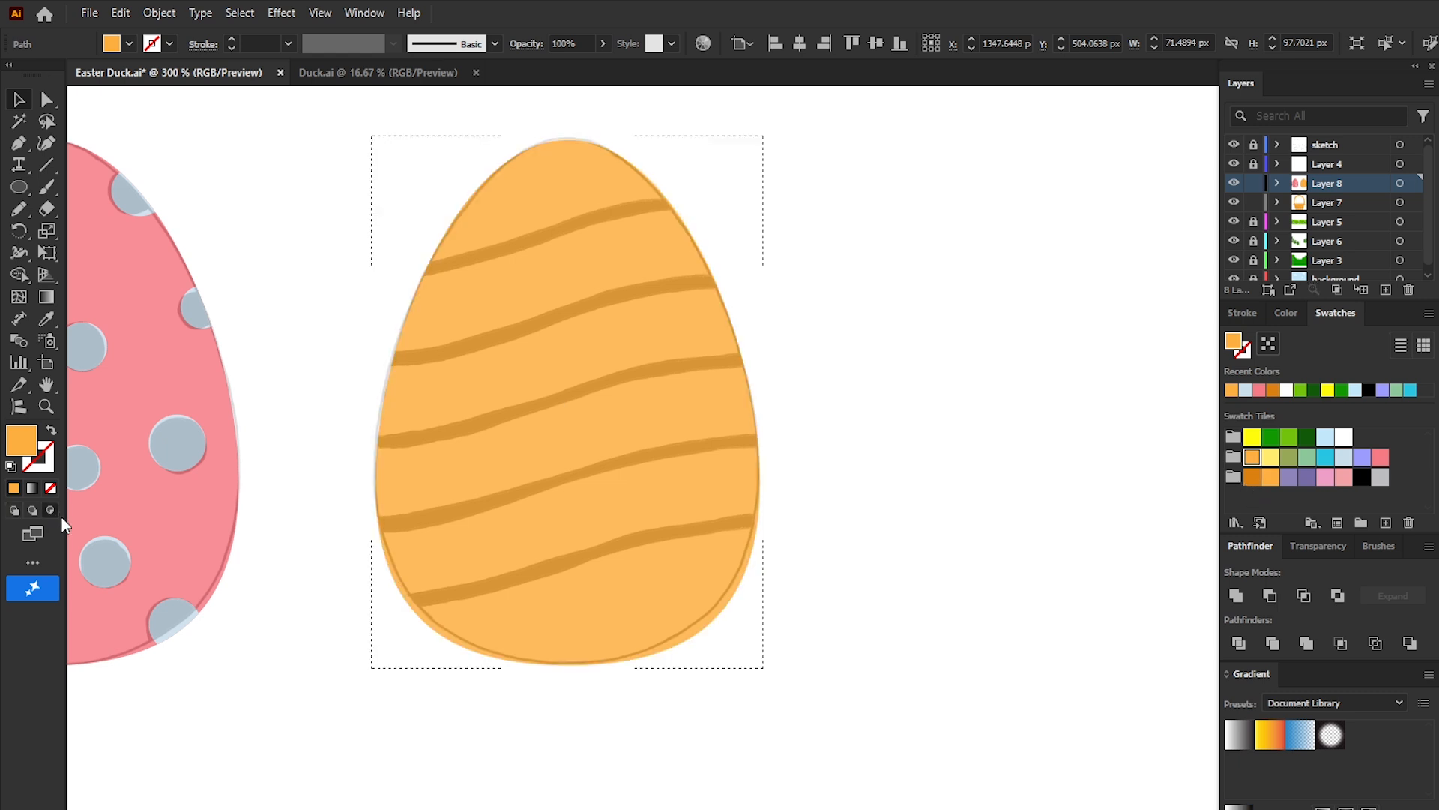
# Step: Trace the five wavy sketched stripes inside the orange egg with an olive green stroke and no fill
pyautogui.click(1287, 459)
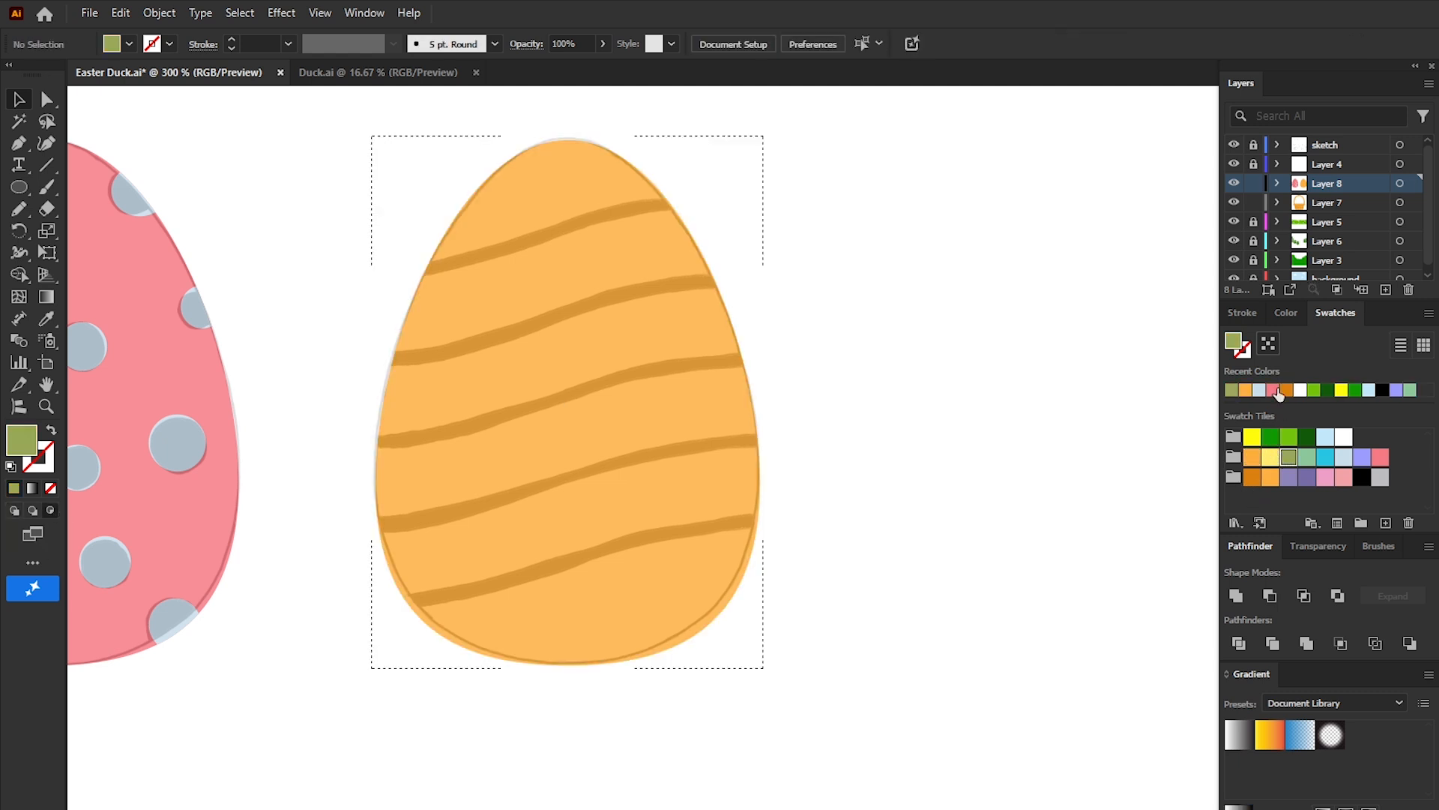
pyautogui.click(51, 429)
pyautogui.click(1242, 312)
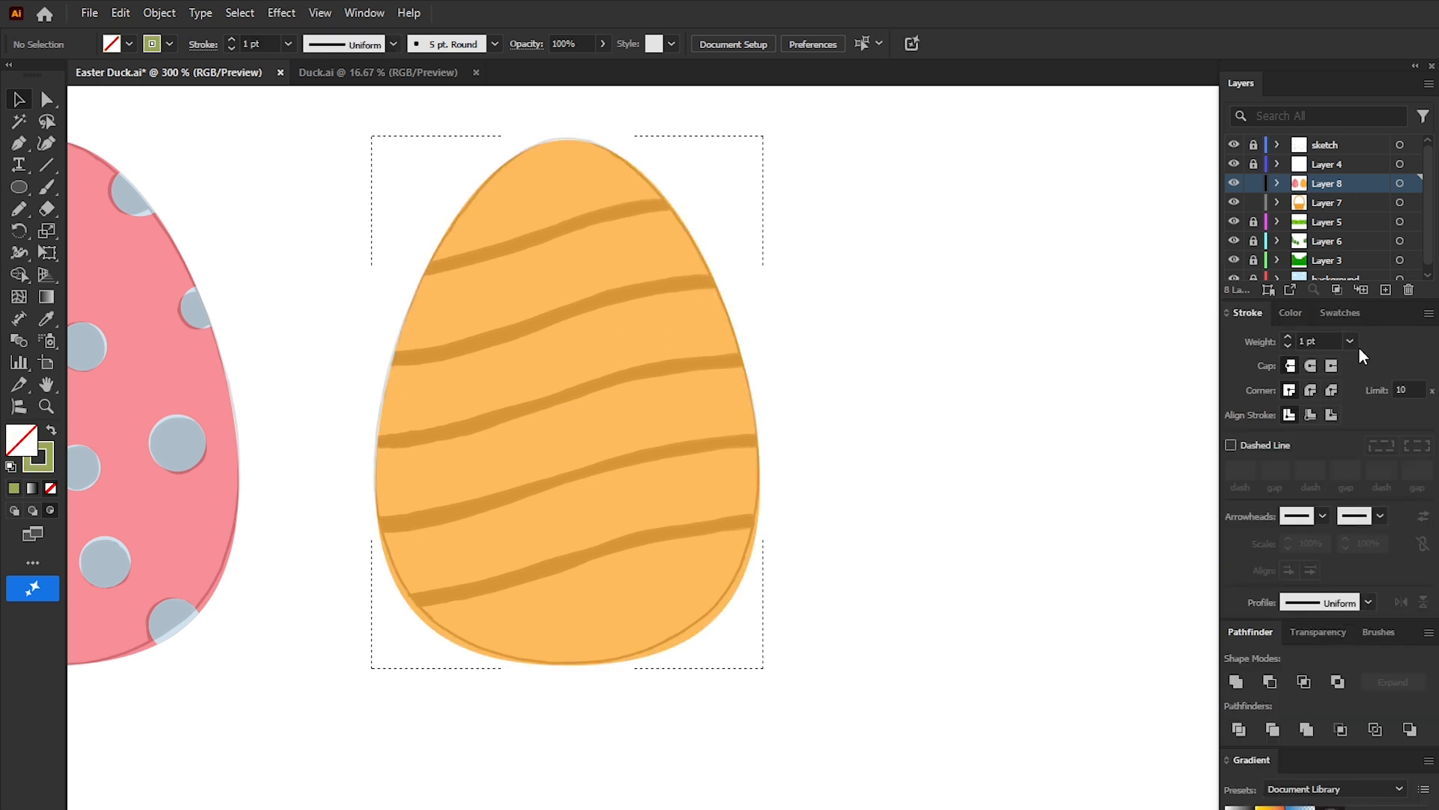
pyautogui.click(1349, 341)
pyautogui.click(1371, 441)
pyautogui.moveTo(673, 200); pyautogui.dragTo(429, 267)
pyautogui.moveTo(716, 279); pyautogui.dragTo(393, 359)
pyautogui.moveTo(742, 354); pyautogui.dragTo(378, 442)
pyautogui.moveTo(756, 434)
pyautogui.mouseDown()
pyautogui.moveTo(621, 452)
pyautogui.moveTo(379, 521)
pyautogui.mouseUp()
pyautogui.moveTo(755, 512)
pyautogui.mouseDown()
pyautogui.moveTo(461, 593)
pyautogui.moveTo(356, 596)
pyautogui.mouseUp()
pyautogui.press('v')
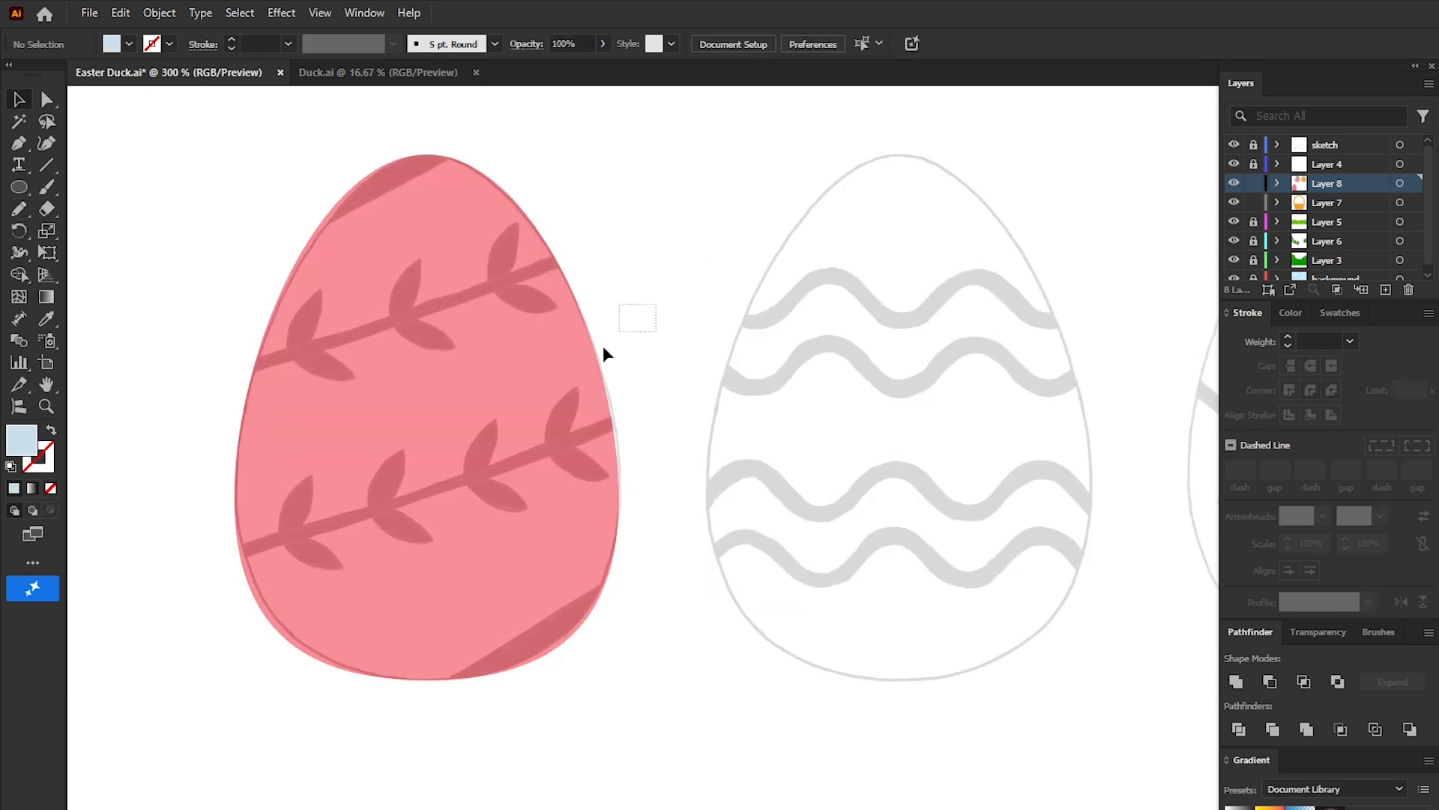
# Step: Recolor the egg over the leafy sketch light yellow
pyautogui.click(592, 351)
pyautogui.click(1339, 312)
pyautogui.click(1269, 456)
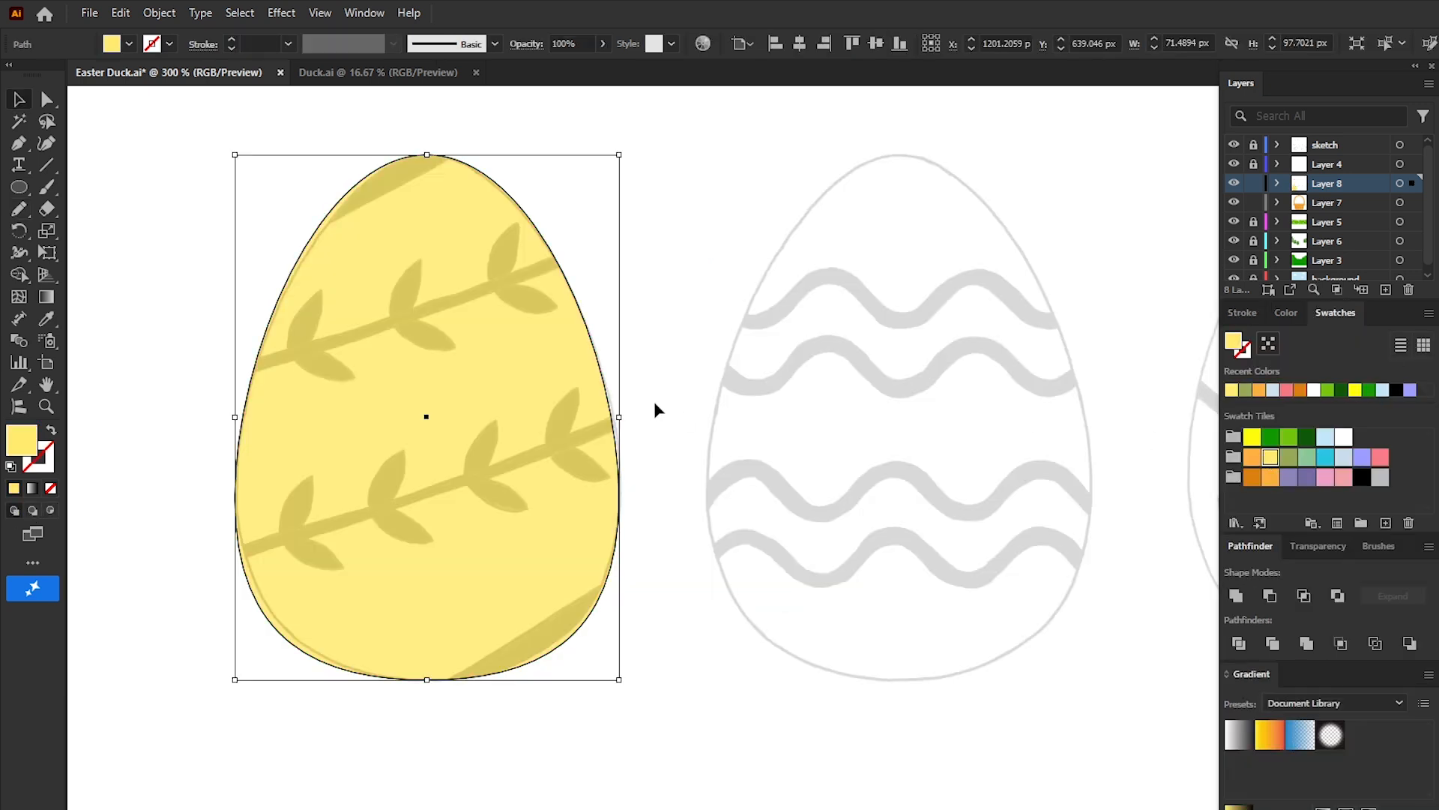
# Step: Draw a tilted lavender ellipse inside the yellow egg over the upper patch and duplicate it onto the lower patch, about 49 × 9 px
pyautogui.click(50, 510)
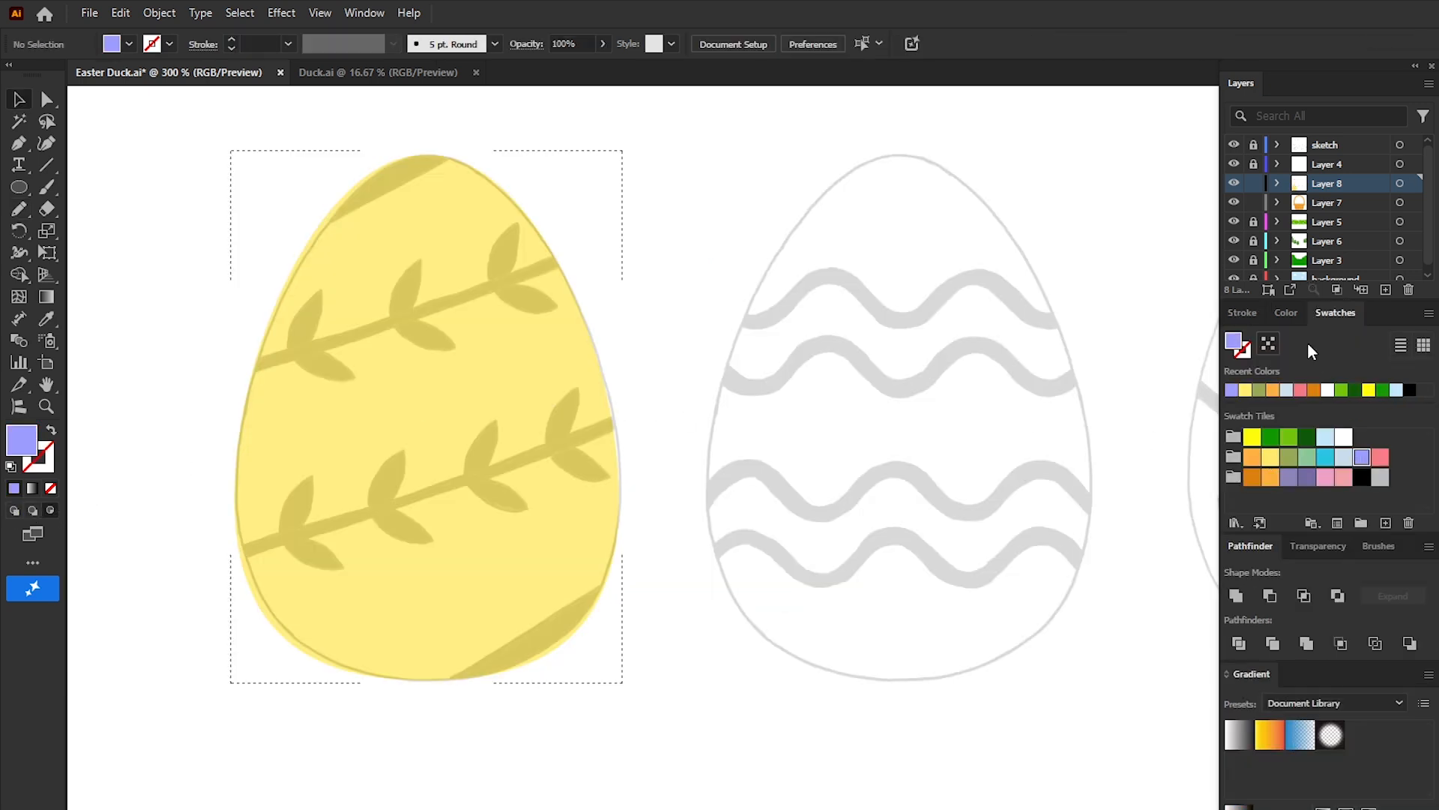
pyautogui.moveTo(321, 158); pyautogui.dragTo(521, 205)
pyautogui.press('v')
pyautogui.moveTo(527, 157); pyautogui.dragTo(509, 118)
pyautogui.moveTo(483, 158); pyautogui.dragTo(434, 153)
pyautogui.moveTo(439, 138); pyautogui.dragTo(601, 617)
pyautogui.moveTo(621, 612); pyautogui.dragTo(718, 586)
pyautogui.moveTo(618, 609); pyautogui.dragTo(593, 620)
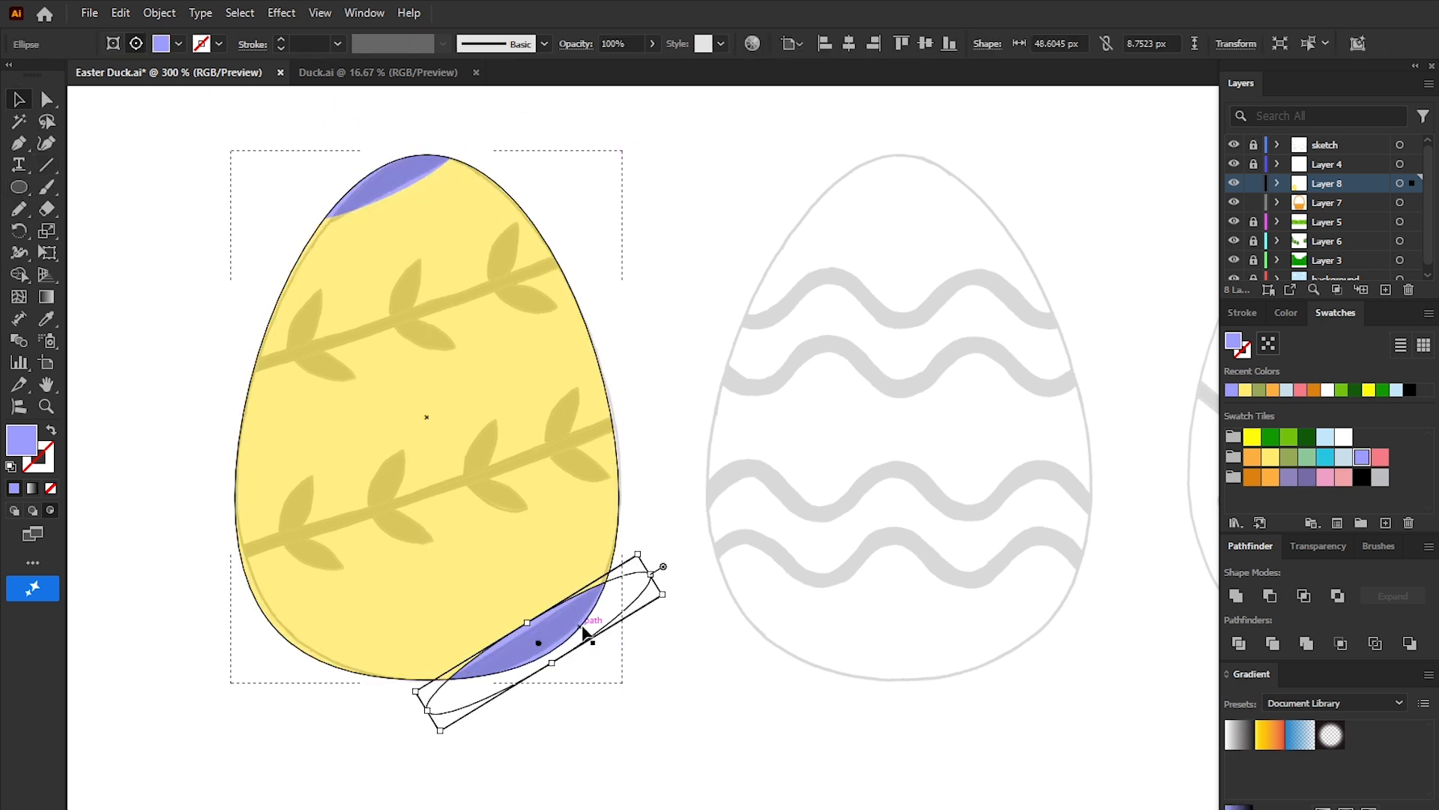
# Step: Draw two slanted lavender lines inside the yellow egg along the sketched stems
pyautogui.hotkey('ctrl', 'shift', 'a')
pyautogui.hotkey('shift', 'x')
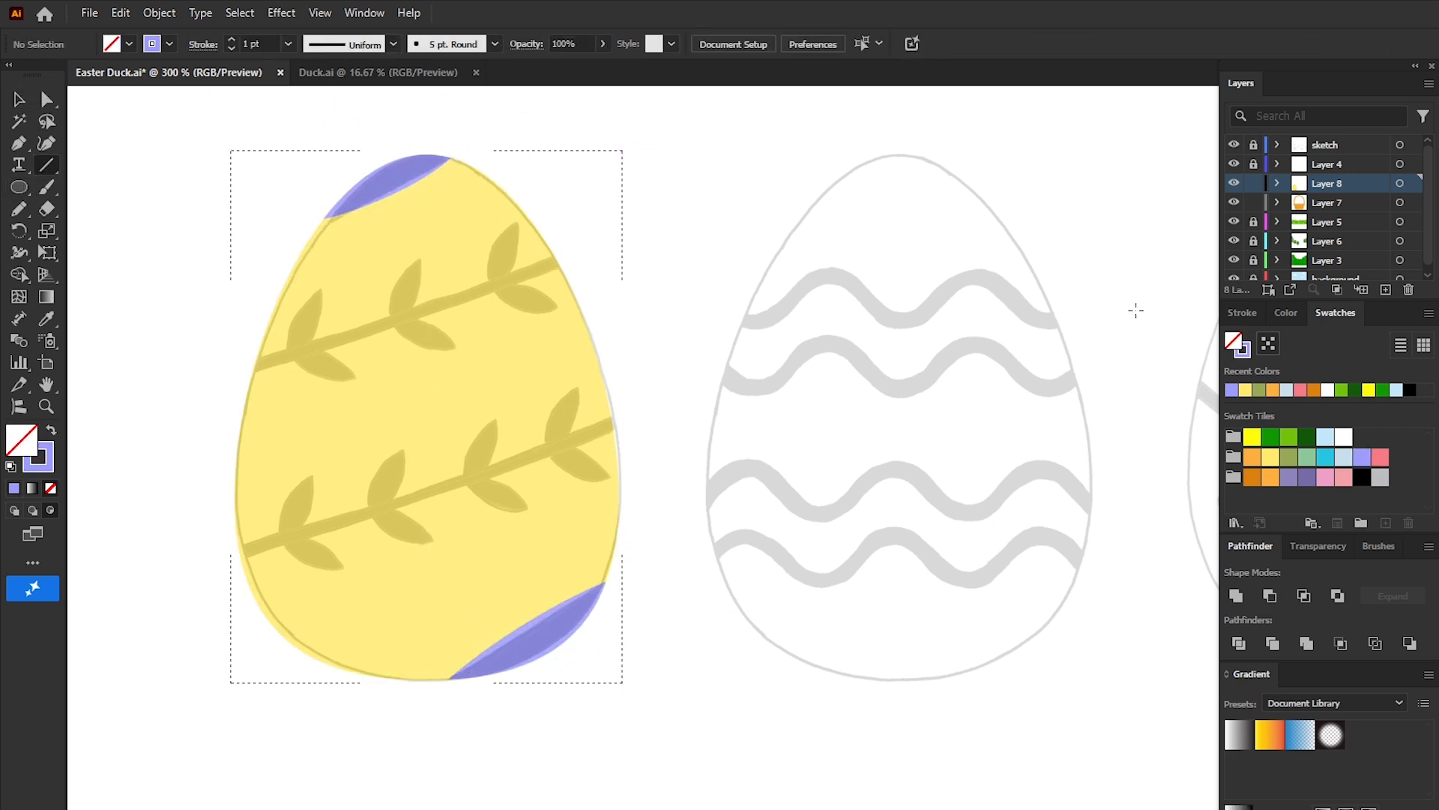
pyautogui.click(1242, 313)
pyautogui.click(1350, 341)
pyautogui.click(1372, 443)
pyautogui.moveTo(578, 256); pyautogui.dragTo(236, 375)
pyautogui.moveTo(649, 408); pyautogui.dragTo(221, 562)
# Step: Trace the sketched leaves along the stems as lavender filled shapes with the Pencil tool
pyautogui.hotkey('ctrl', 'shift', 'a')
pyautogui.hotkey('shift', 'x')
pyautogui.press('n')
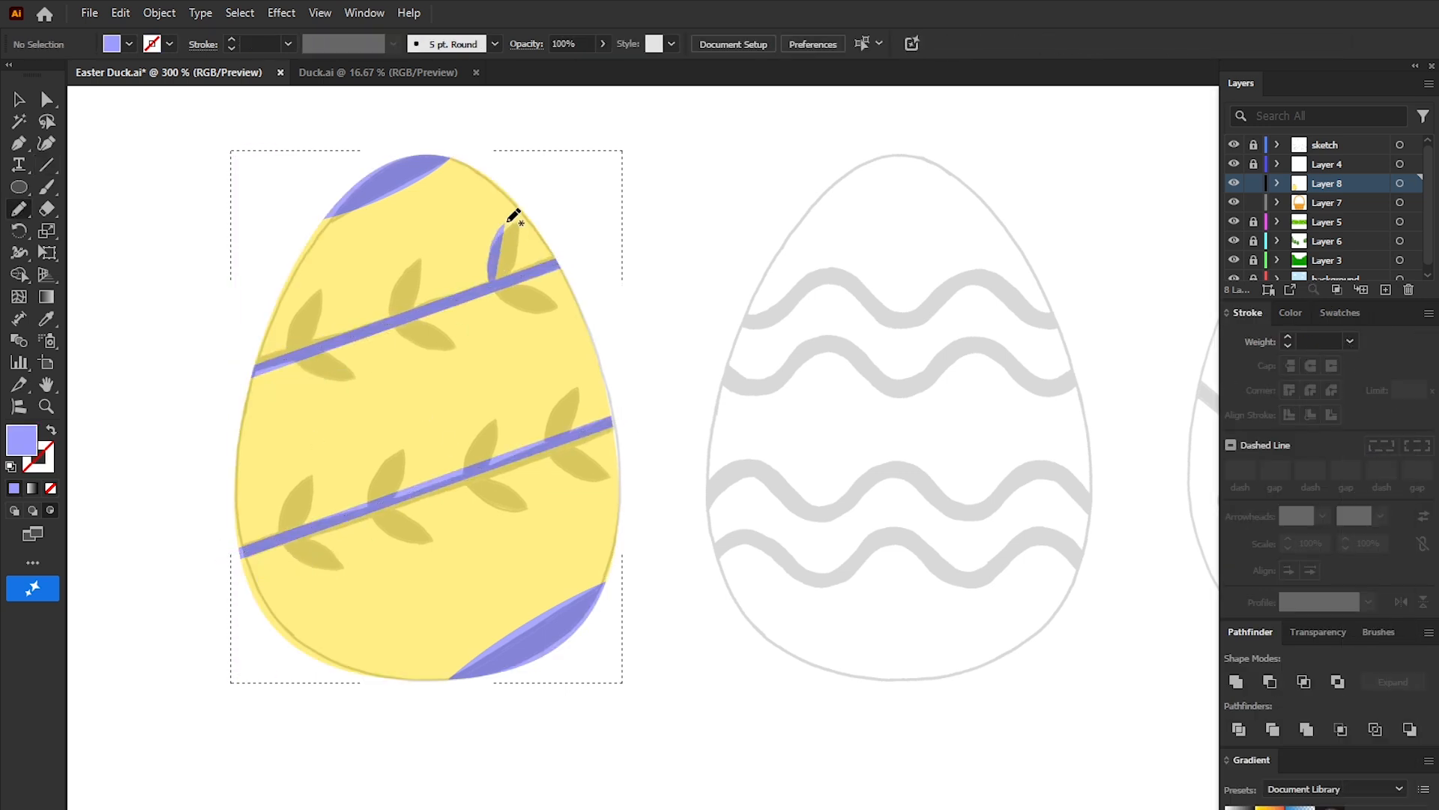
pyautogui.moveTo(501, 283); pyautogui.dragTo(500, 282)
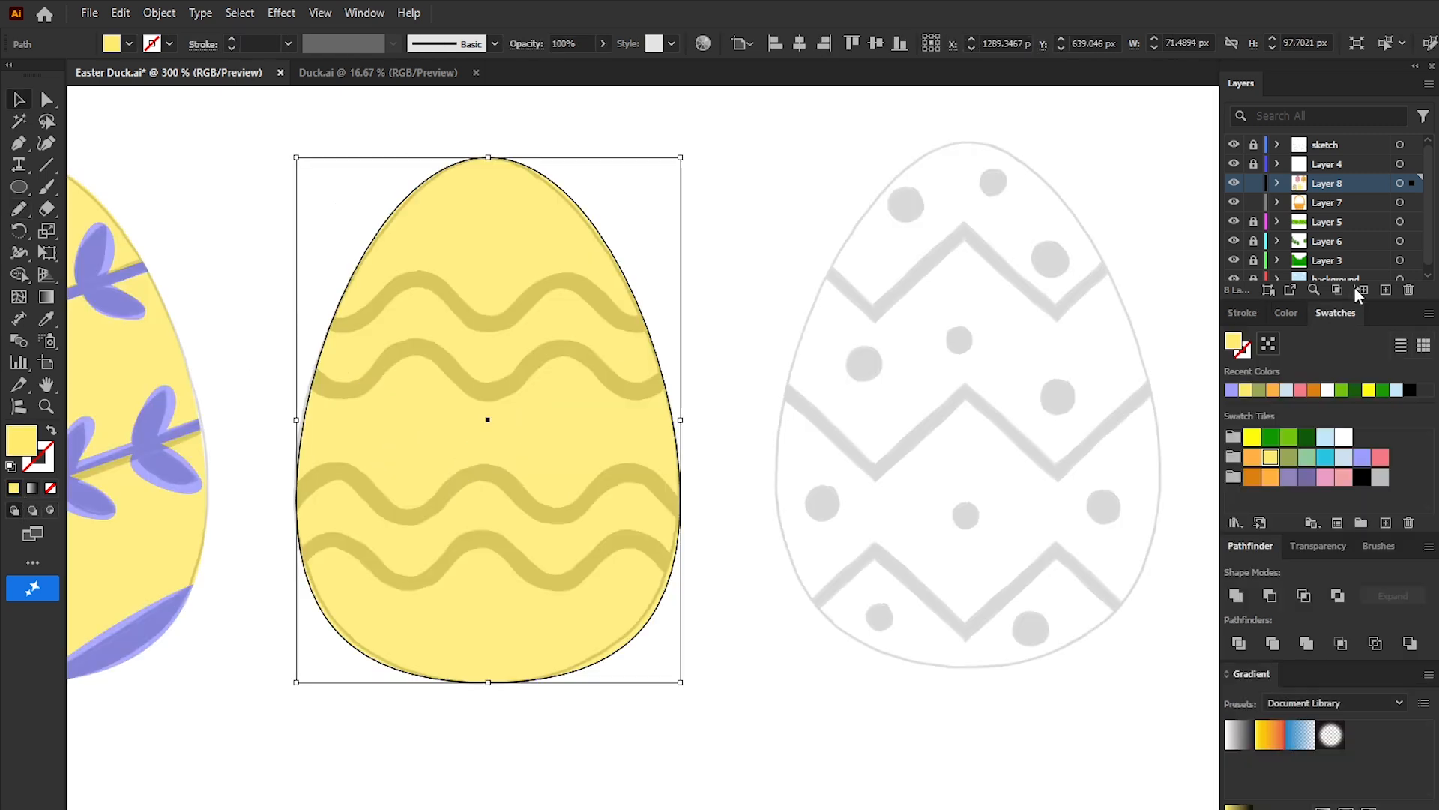
# Step: Recolor the wave-patterned egg soft green and draw a straight 2 pt pink line about 114 px long across it in Draw Inside mode
pyautogui.click(1305, 458)
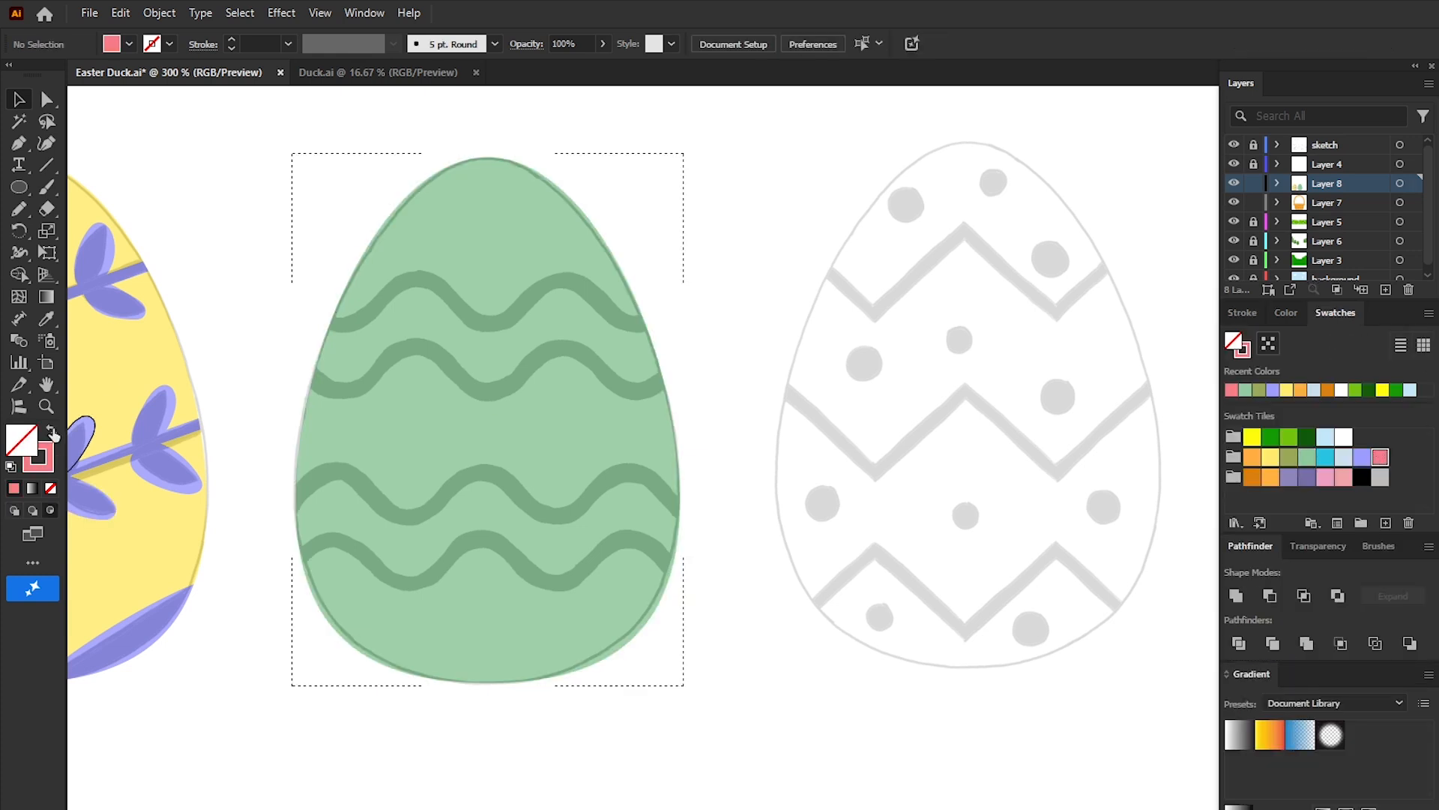
pyautogui.click(51, 431)
pyautogui.click(1242, 312)
pyautogui.click(1350, 341)
pyautogui.click(1373, 440)
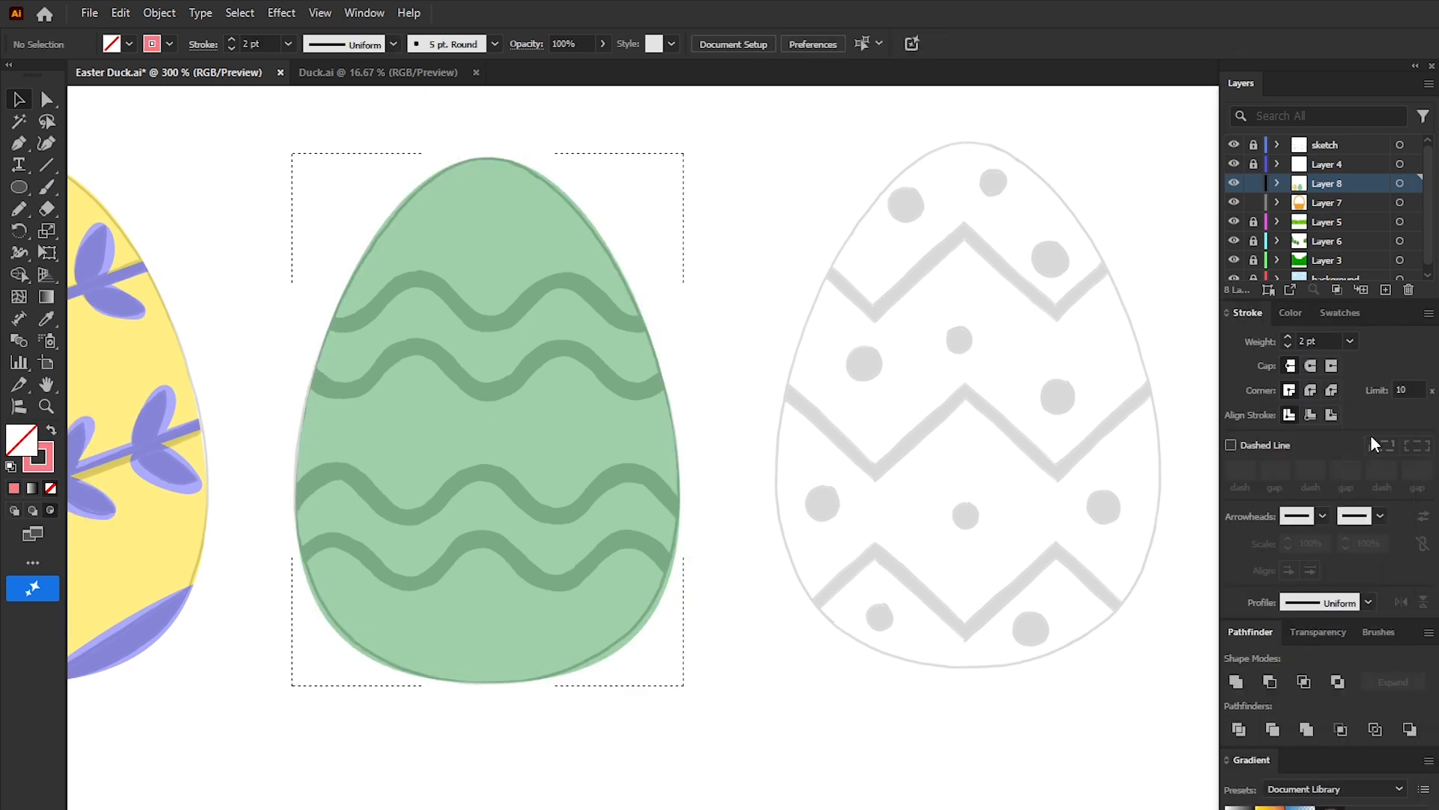
pyautogui.moveTo(191, 330); pyautogui.dragTo(802, 330)
# Step: Apply a Zig Zag effect to the pink line with 4% relative size, 5 ridges per segment and smooth points
pyautogui.click(282, 13)
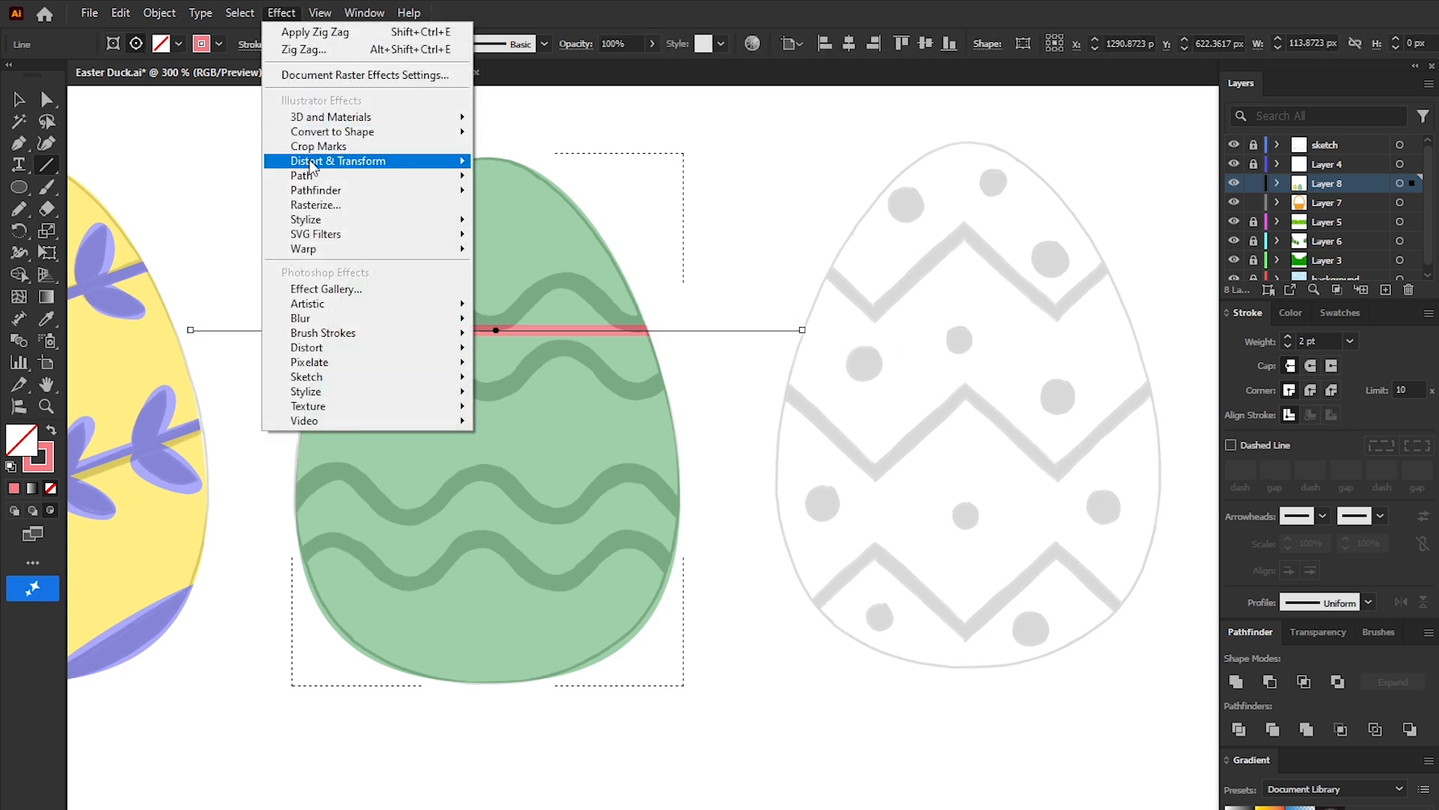
pyautogui.moveTo(370, 228)
pyautogui.click(574, 282)
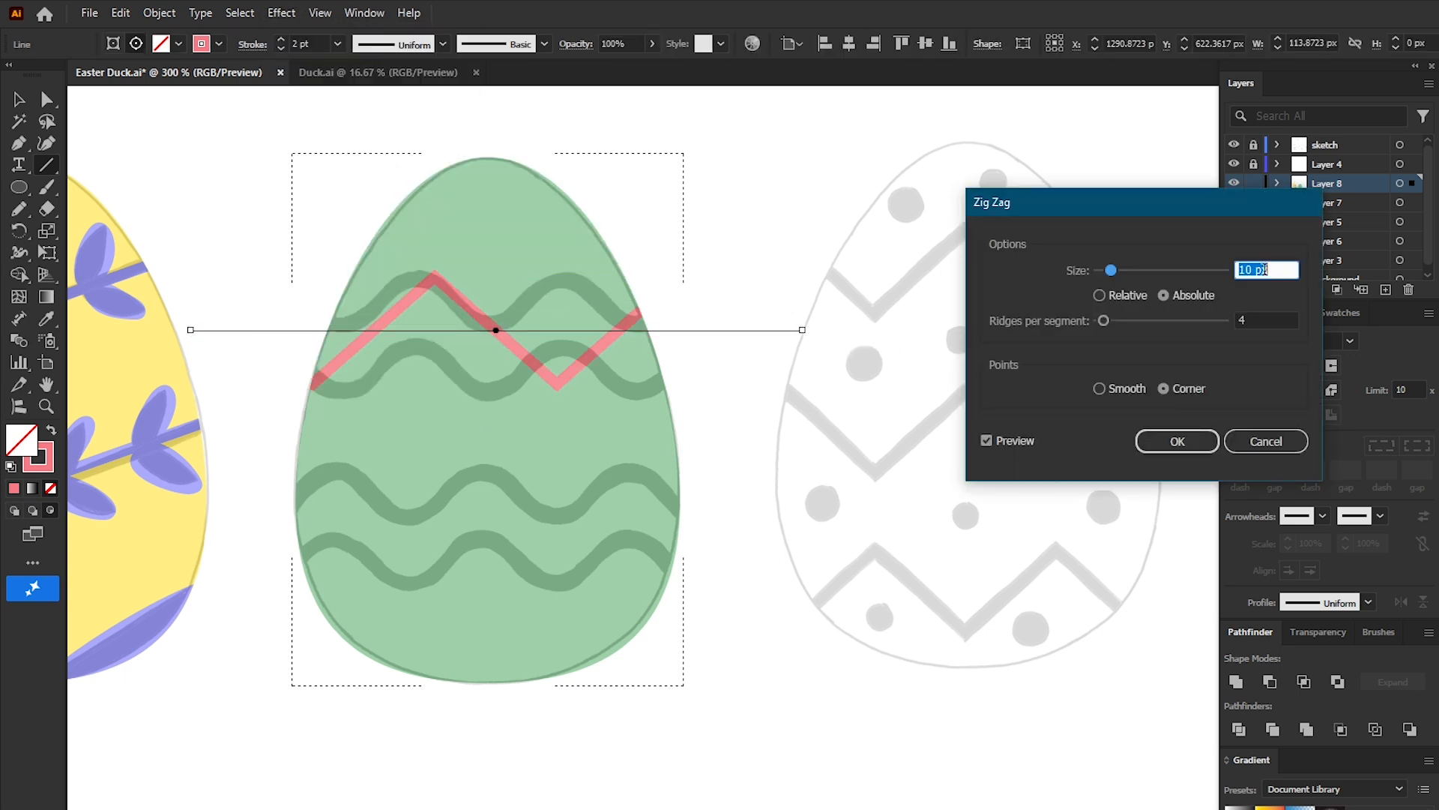
pyautogui.write('4')
pyautogui.click(1245, 318)
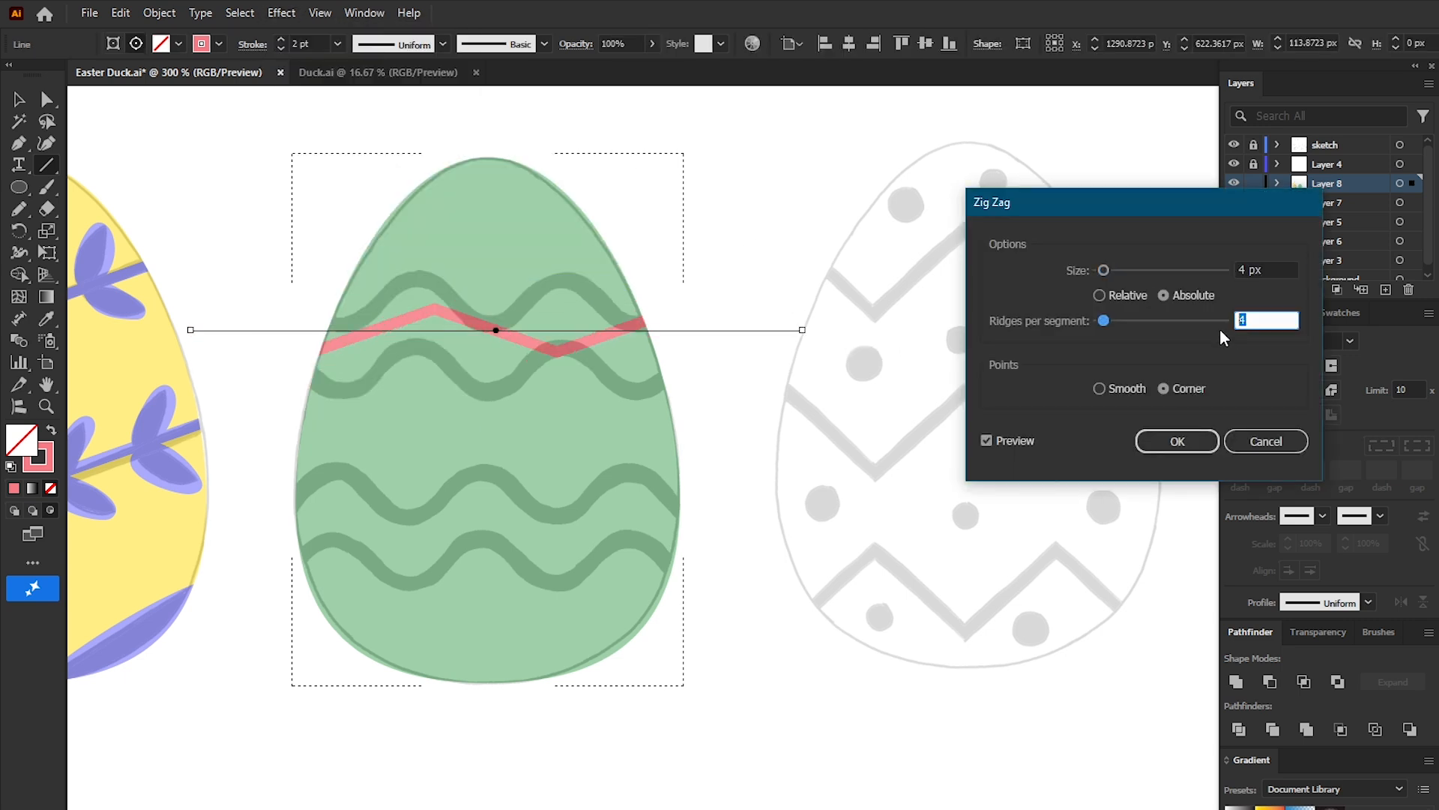
pyautogui.write('5')
pyautogui.click(1099, 295)
pyautogui.click(1099, 388)
pyautogui.click(1179, 441)
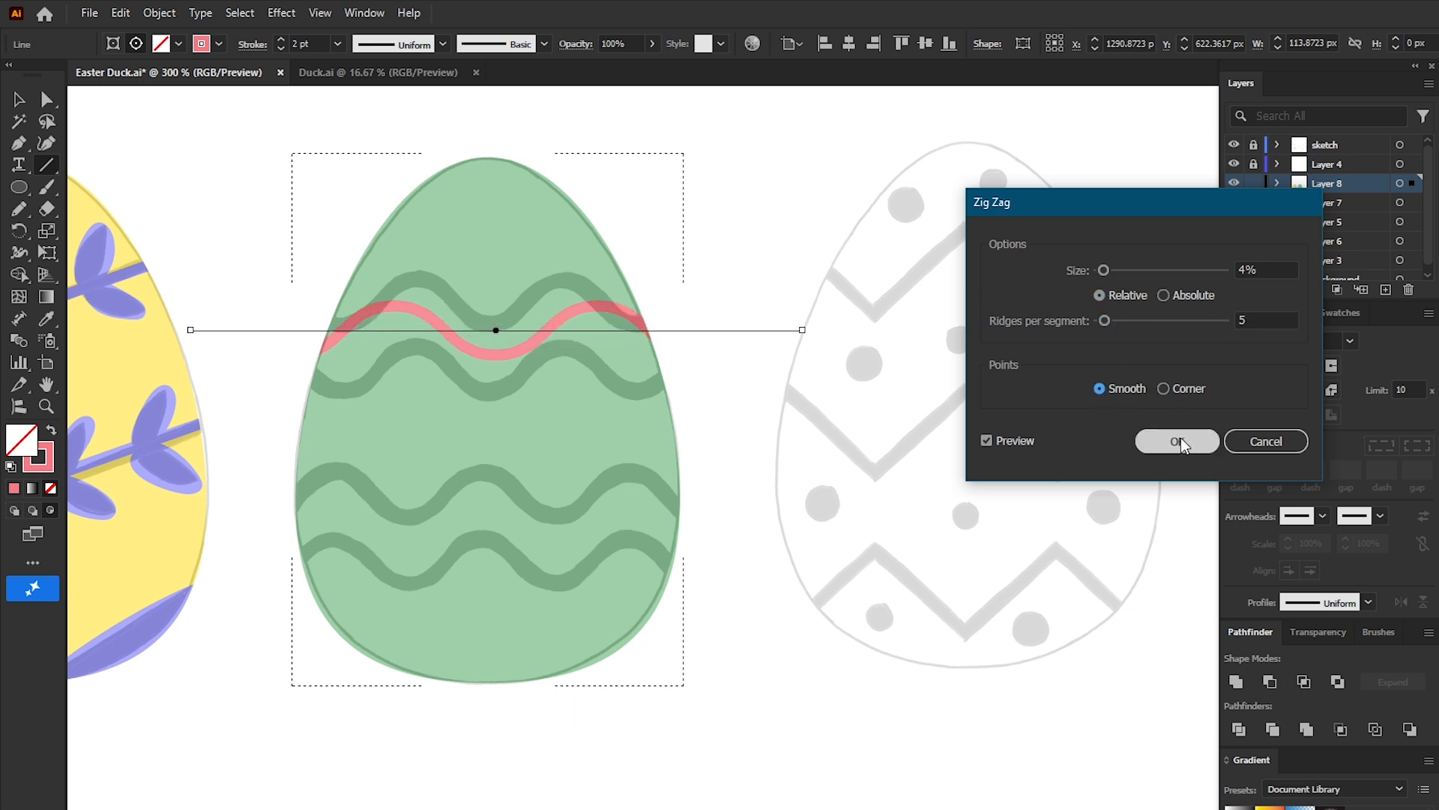
# Step: Expand the pink wave's appearance, align it with the top sketched wave and duplicate it down the green egg for the other waves
pyautogui.press('a')
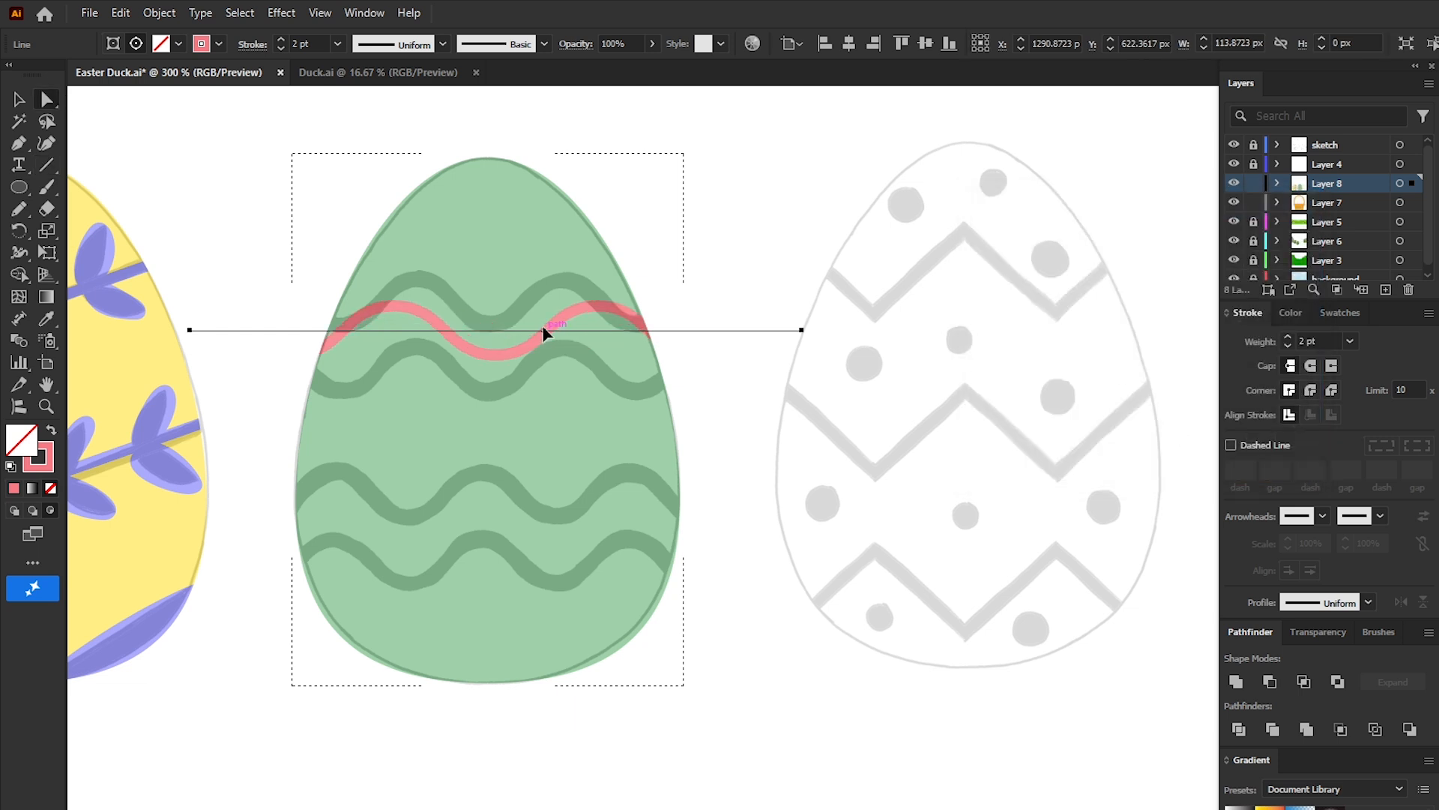
pyautogui.click(159, 12)
pyautogui.click(196, 286)
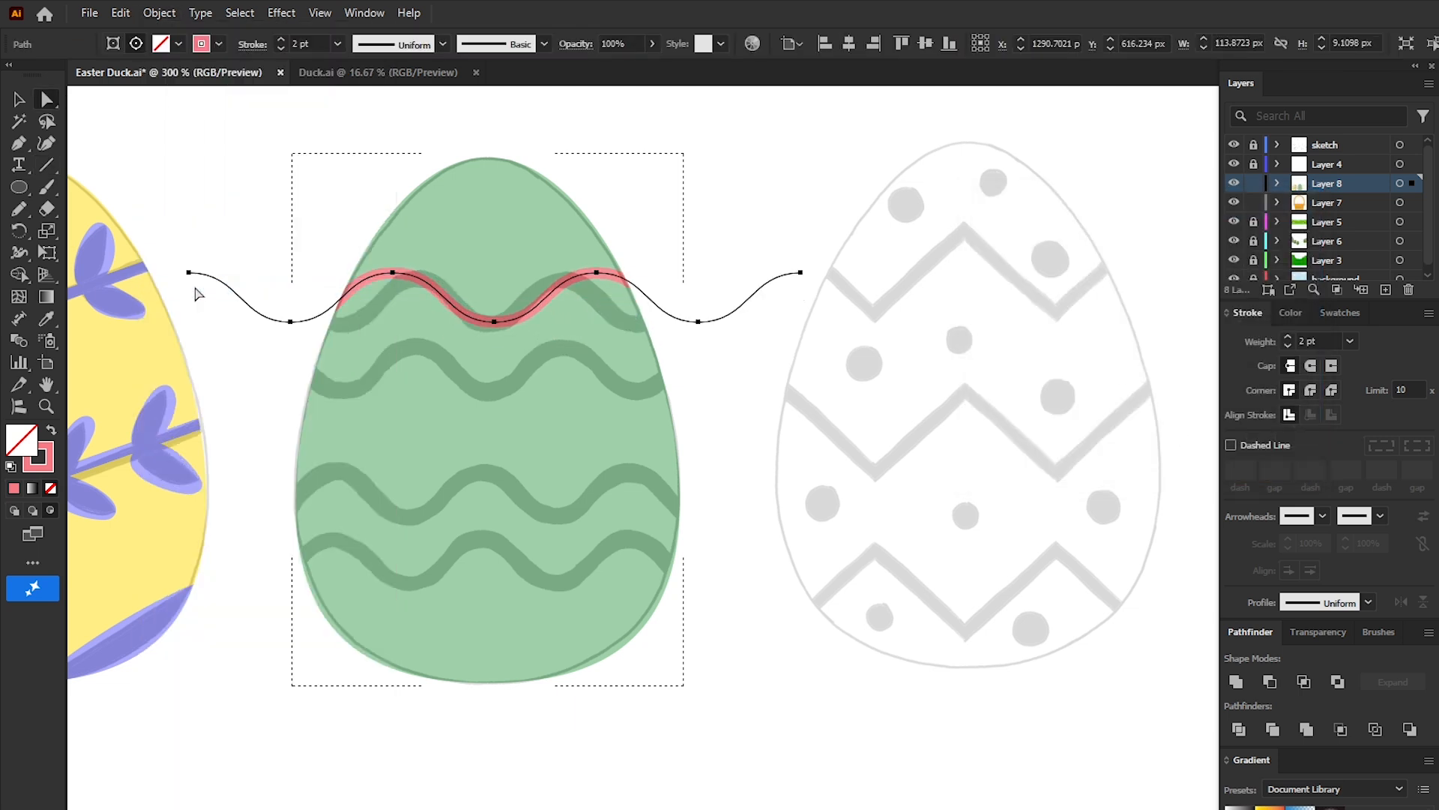
pyautogui.moveTo(531, 313)
pyautogui.keyDown('alt'); pyautogui.mouseDown()
pyautogui.moveTo(508, 488)
pyautogui.moveTo(533, 572)
pyautogui.mouseUp(); pyautogui.keyUp('alt')
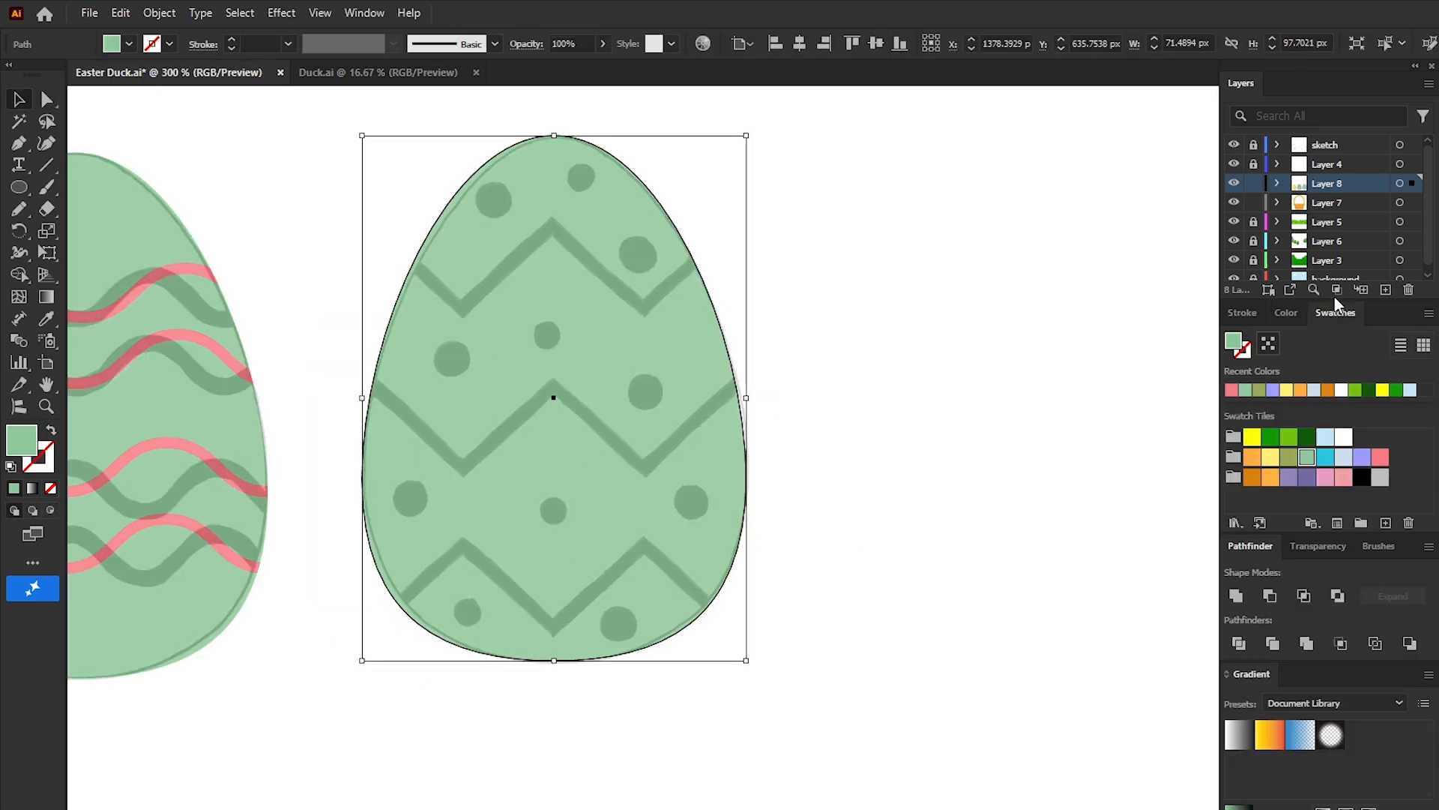
# Step: Recolor the zigzag-patterned egg lavender and trace its top sketched zigzag with a 2 pt pale blue Pen line in Draw Inside mode
pyautogui.click(1361, 458)
pyautogui.click(50, 510)
pyautogui.click(394, 246)
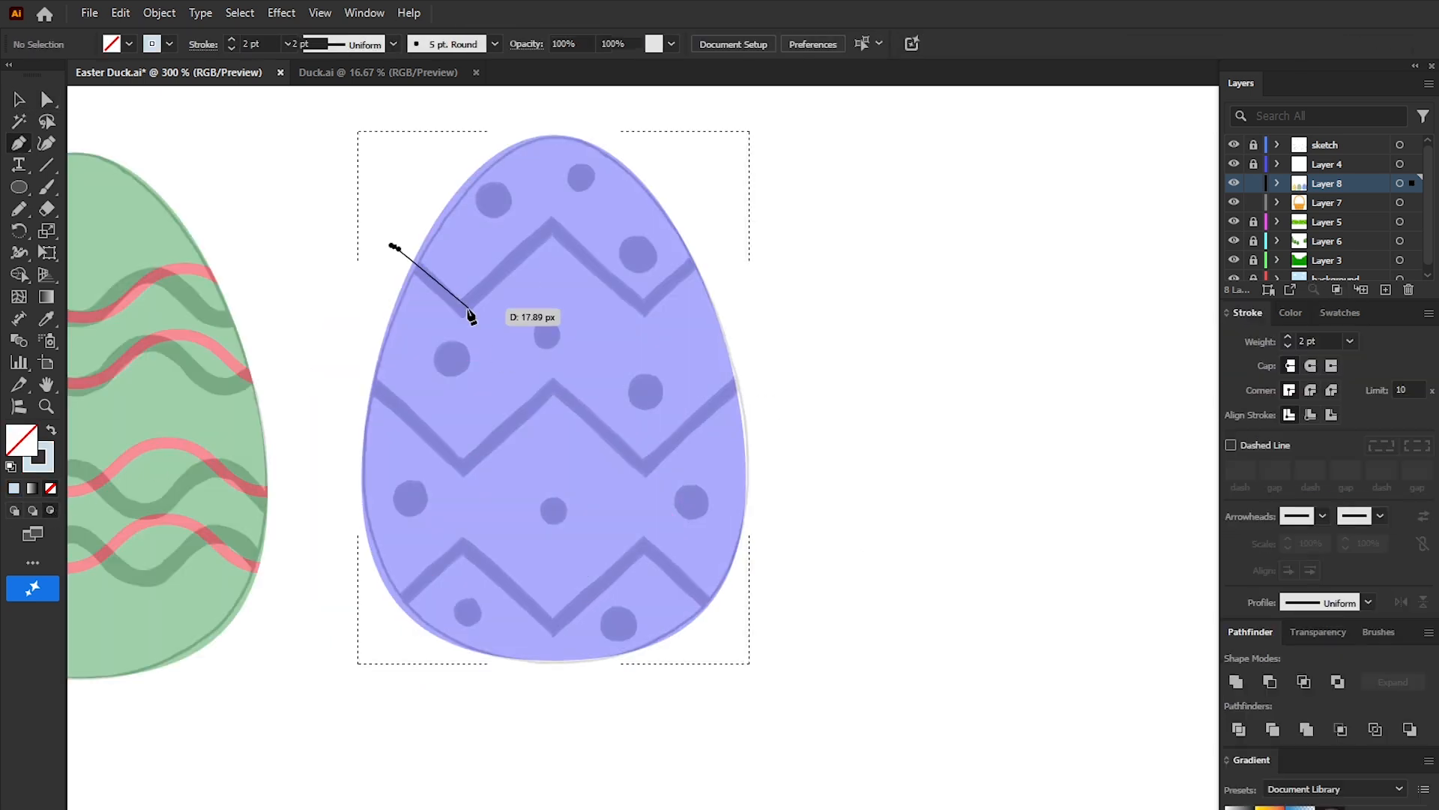
pyautogui.click(462, 310)
pyautogui.click(553, 225)
pyautogui.click(645, 309)
pyautogui.click(717, 239)
# Step: Trace the middle and lower sketched zigzags inside the lavender egg as 2 pt pale blue Pen lines
pyautogui.click(356, 371)
pyautogui.click(464, 468)
pyautogui.click(553, 382)
pyautogui.click(646, 471)
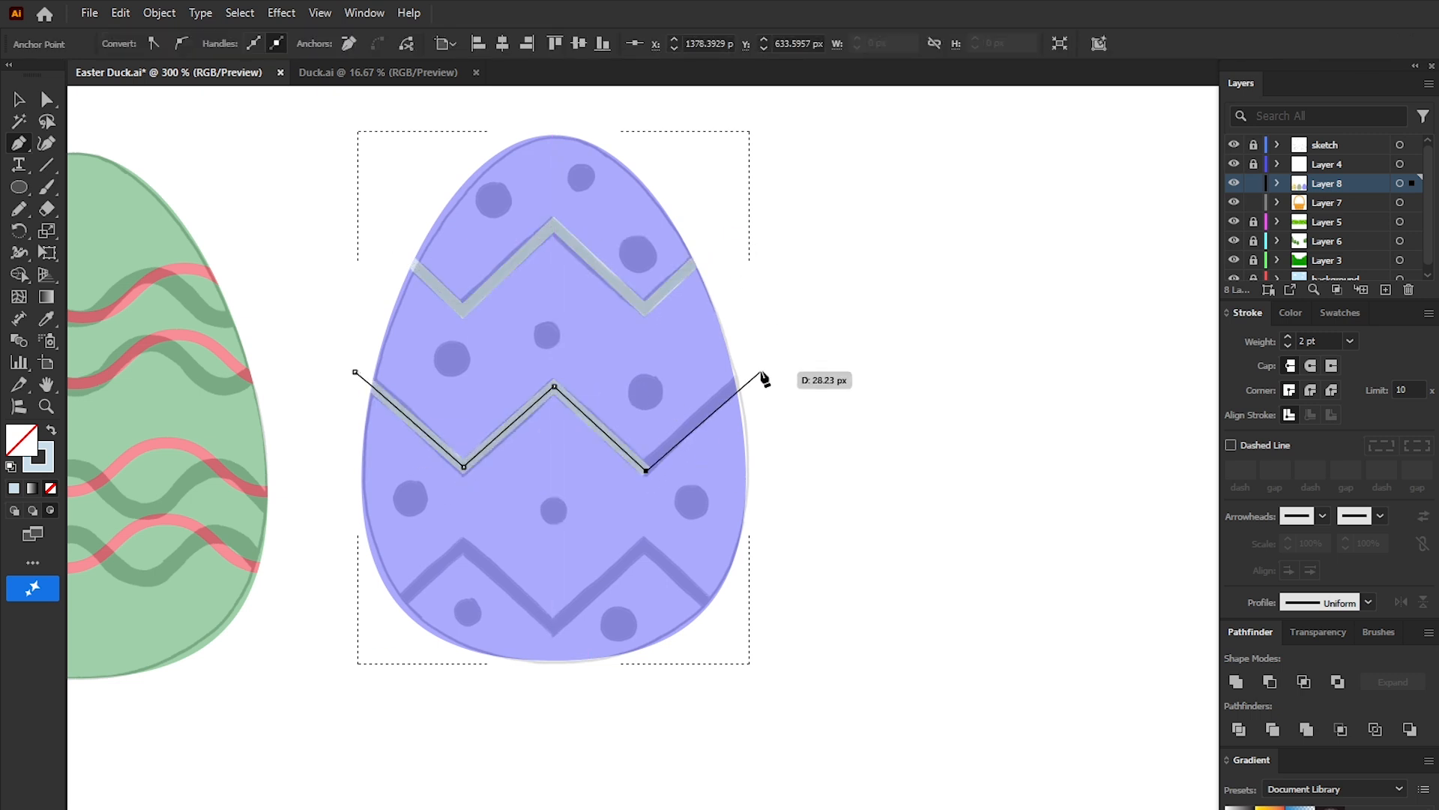
pyautogui.click(758, 379)
pyautogui.press('Escape')
pyautogui.click(377, 624)
pyautogui.click(463, 545)
pyautogui.click(554, 629)
pyautogui.click(645, 542)
# Step: Draw pale blue filled circles over all the sketched dots inside the lavender egg, and return to normal drawing mode
pyautogui.click(21, 187)
pyautogui.hotkey('shift', 'x')
pyautogui.moveTo(567, 160); pyautogui.dragTo(599, 193)
pyautogui.moveTo(477, 181); pyautogui.dragTo(515, 219)
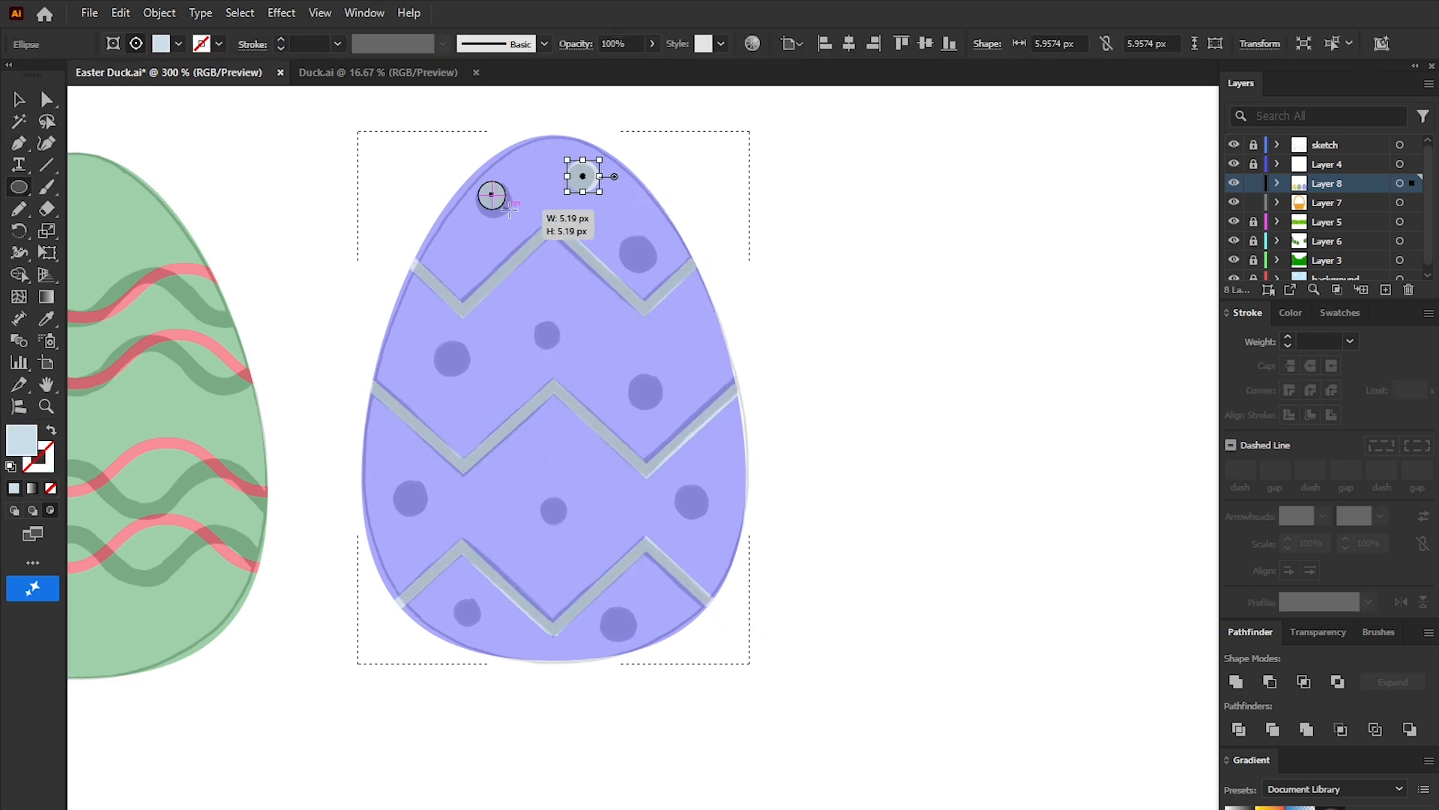
pyautogui.moveTo(430, 337); pyautogui.dragTo(473, 380)
pyautogui.moveTo(532, 319); pyautogui.dragTo(563, 350)
pyautogui.moveTo(617, 234); pyautogui.dragTo(658, 274)
pyautogui.moveTo(624, 371); pyautogui.dragTo(668, 416)
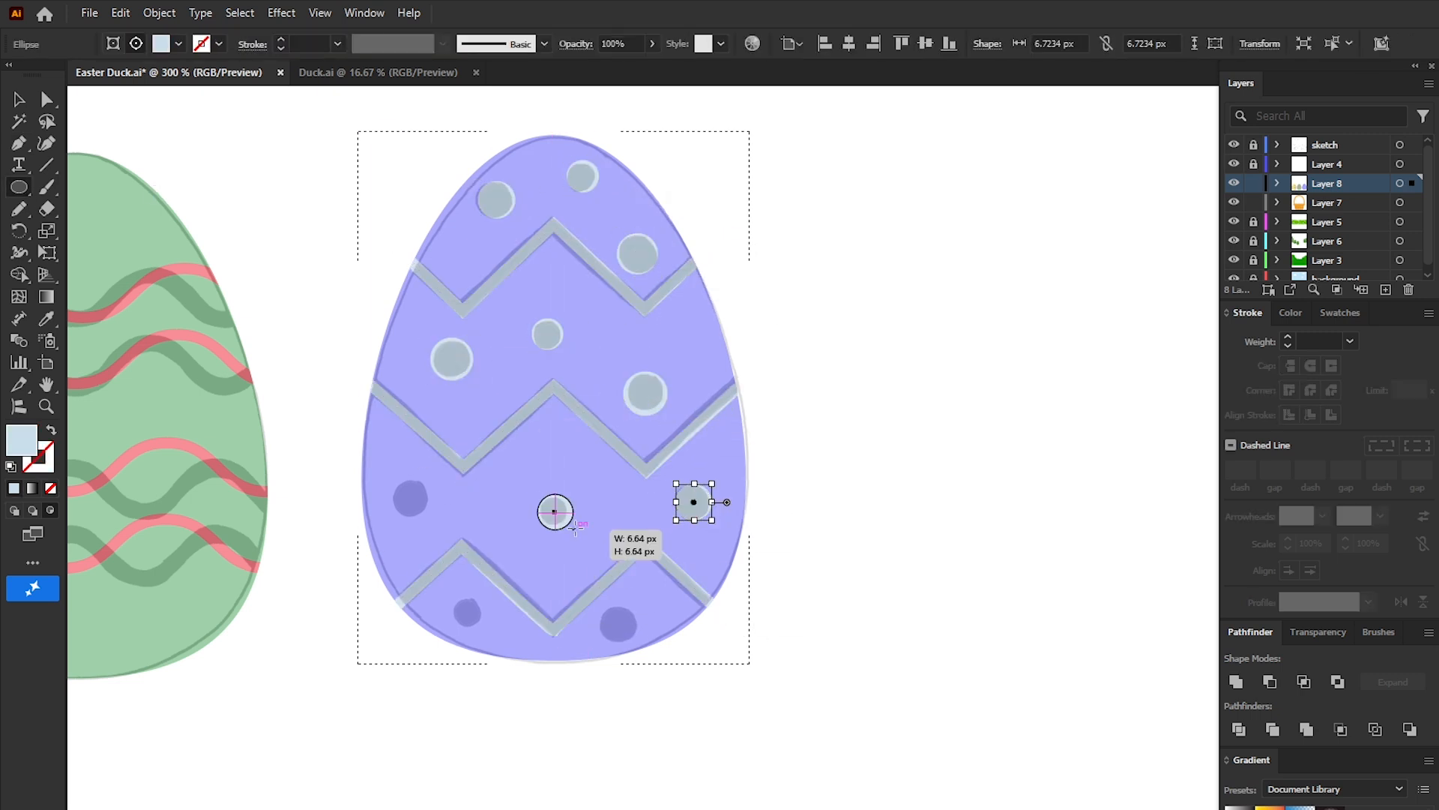
pyautogui.moveTo(575, 528); pyautogui.dragTo(574, 529)
pyautogui.moveTo(393, 478); pyautogui.dragTo(433, 518)
pyautogui.moveTo(450, 599); pyautogui.dragTo(485, 634)
pyautogui.moveTo(602, 607); pyautogui.dragTo(637, 641)
pyautogui.press('v')
pyautogui.click(14, 511)
pyautogui.click(866, 426)
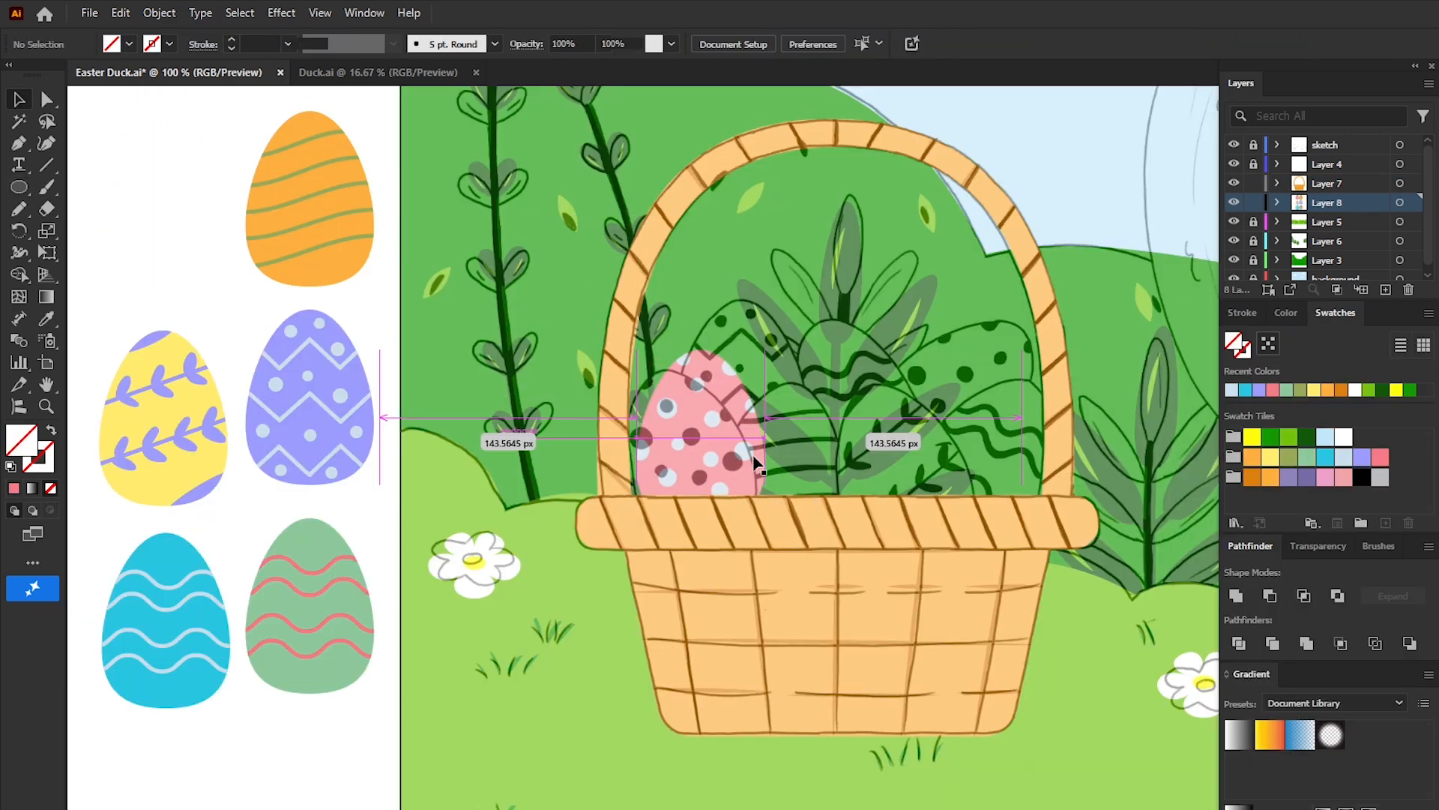
# Step: Place a tilted copy of the pink dotted egg, the orange striped egg and the lavender zigzag egg over their sketched positions in the basket
pyautogui.moveTo(820, 446); pyautogui.dragTo(935, 422)
pyautogui.moveTo(986, 306); pyautogui.dragTo(1028, 375)
pyautogui.moveTo(994, 368); pyautogui.dragTo(1026, 367)
pyautogui.moveTo(365, 238); pyautogui.dragTo(845, 511)
pyautogui.moveTo(356, 428); pyautogui.dragTo(789, 418)
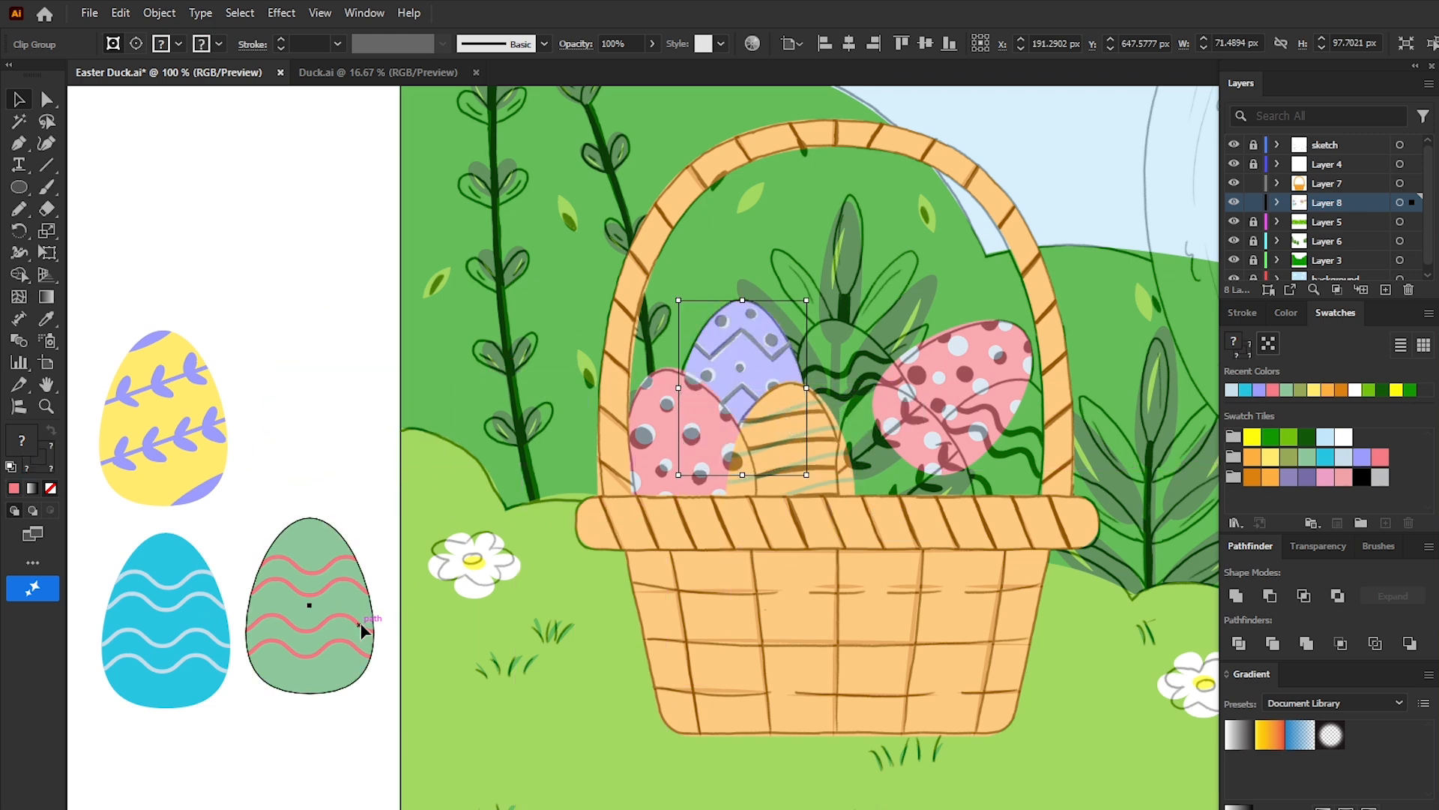
# Step: Place the green wave-patterned egg in the back middle of the basket and tilt it to match the sketch
pyautogui.moveTo(360, 623); pyautogui.dragTo(902, 417)
pyautogui.moveTo(918, 308); pyautogui.dragTo(887, 296)
pyautogui.moveTo(892, 370); pyautogui.dragTo(901, 366)
# Step: Place the yellow leaf-patterned egg and the turquoise wave-patterned egg in the basket's right half, tilting them to match the sketch
pyautogui.moveTo(215, 486); pyautogui.dragTo(934, 516)
pyautogui.moveTo(966, 367); pyautogui.dragTo(950, 354)
pyautogui.moveTo(932, 452); pyautogui.dragTo(941, 463)
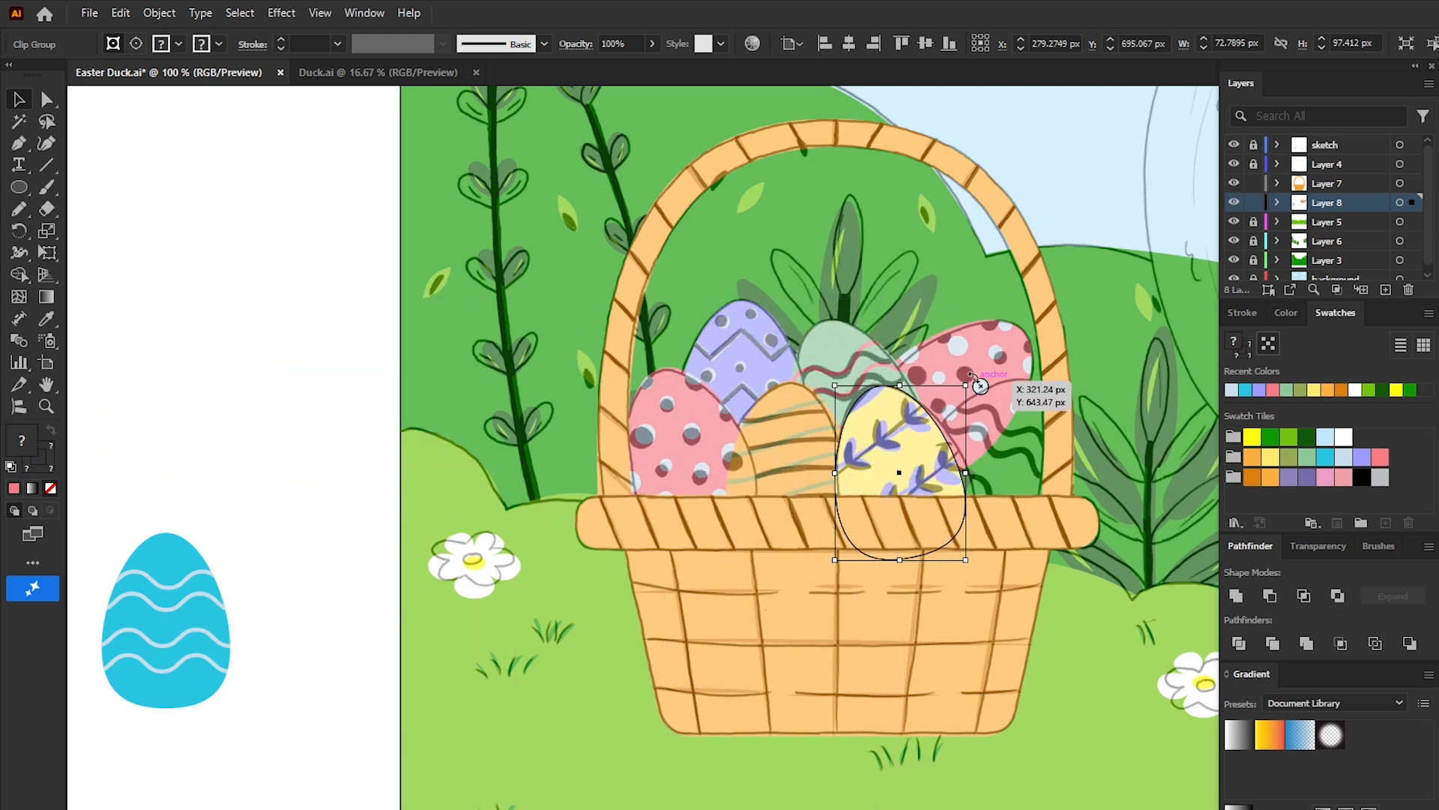
pyautogui.moveTo(973, 375); pyautogui.dragTo(966, 371)
pyautogui.moveTo(951, 466); pyautogui.dragTo(958, 467)
pyautogui.moveTo(209, 581); pyautogui.dragTo(1016, 434)
pyautogui.moveTo(1046, 380)
pyautogui.mouseDown()
pyautogui.moveTo(1076, 422)
pyautogui.moveTo(1051, 424)
pyautogui.mouseUp()
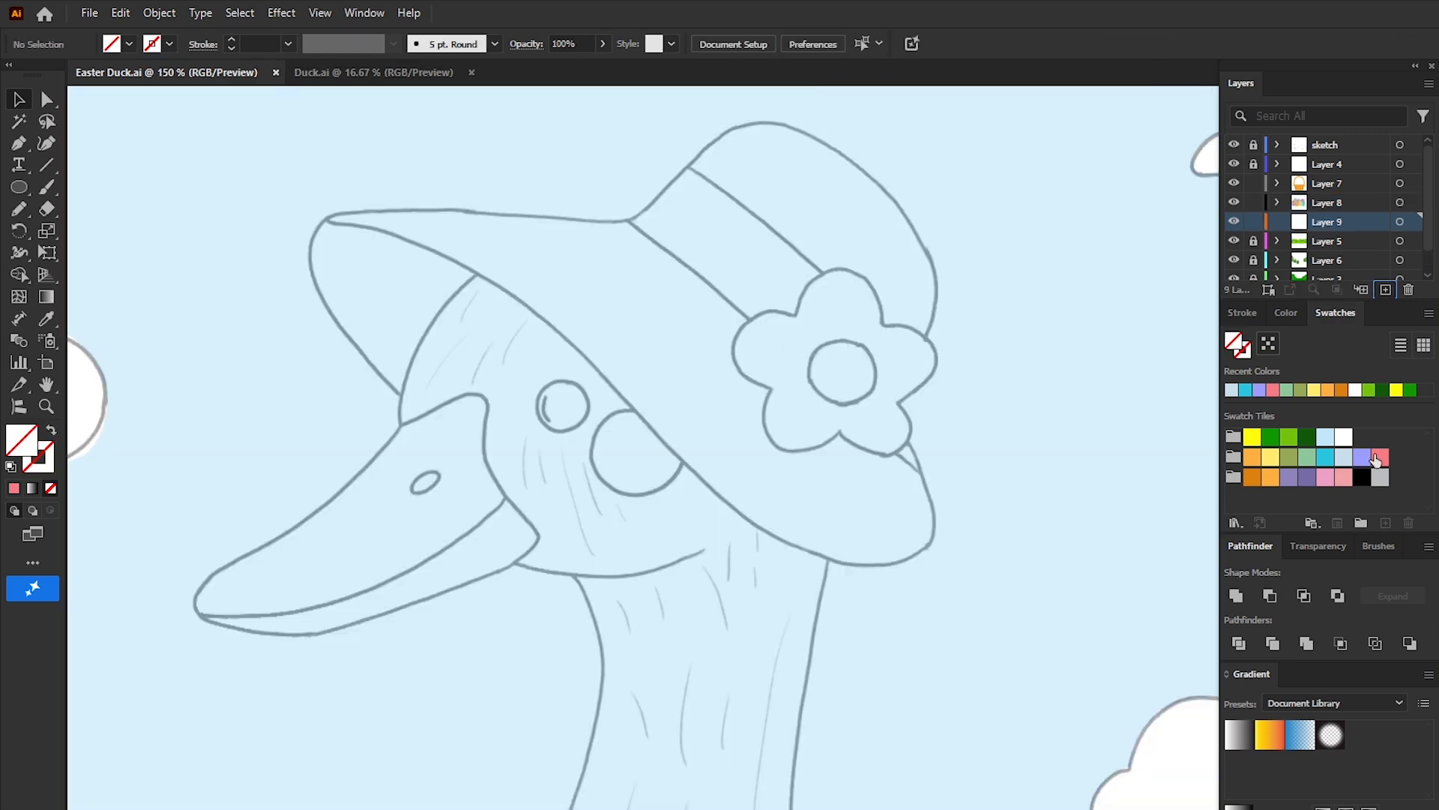
# Step: Draw a white filled ellipse over the sketched duck's head on Layer 9
pyautogui.click(1343, 437)
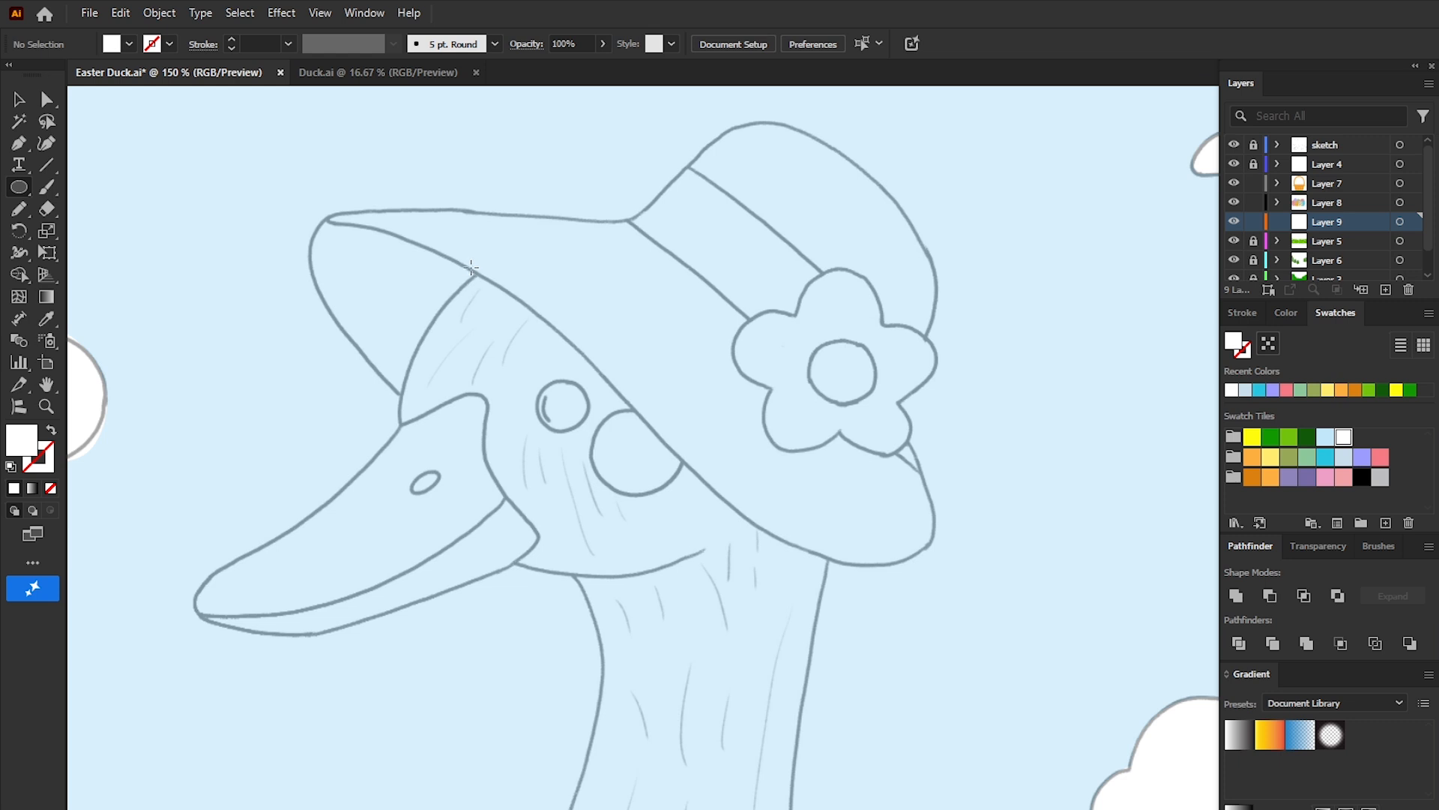
pyautogui.moveTo(472, 267); pyautogui.dragTo(802, 577)
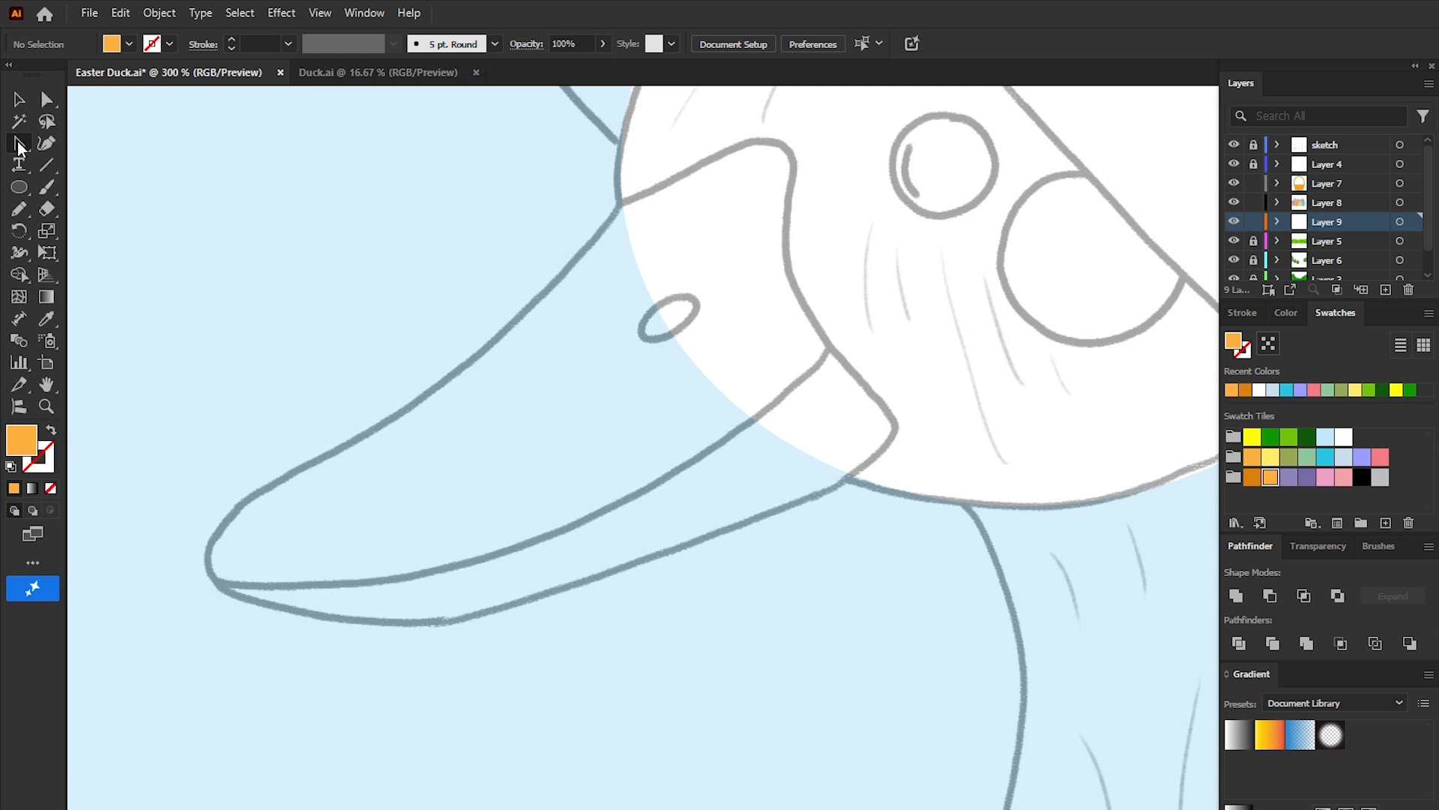
# Step: Trace the duck's sketched beak with the Pen tool as a closed light orange shape with straight segments
pyautogui.click(19, 143)
pyautogui.click(622, 202)
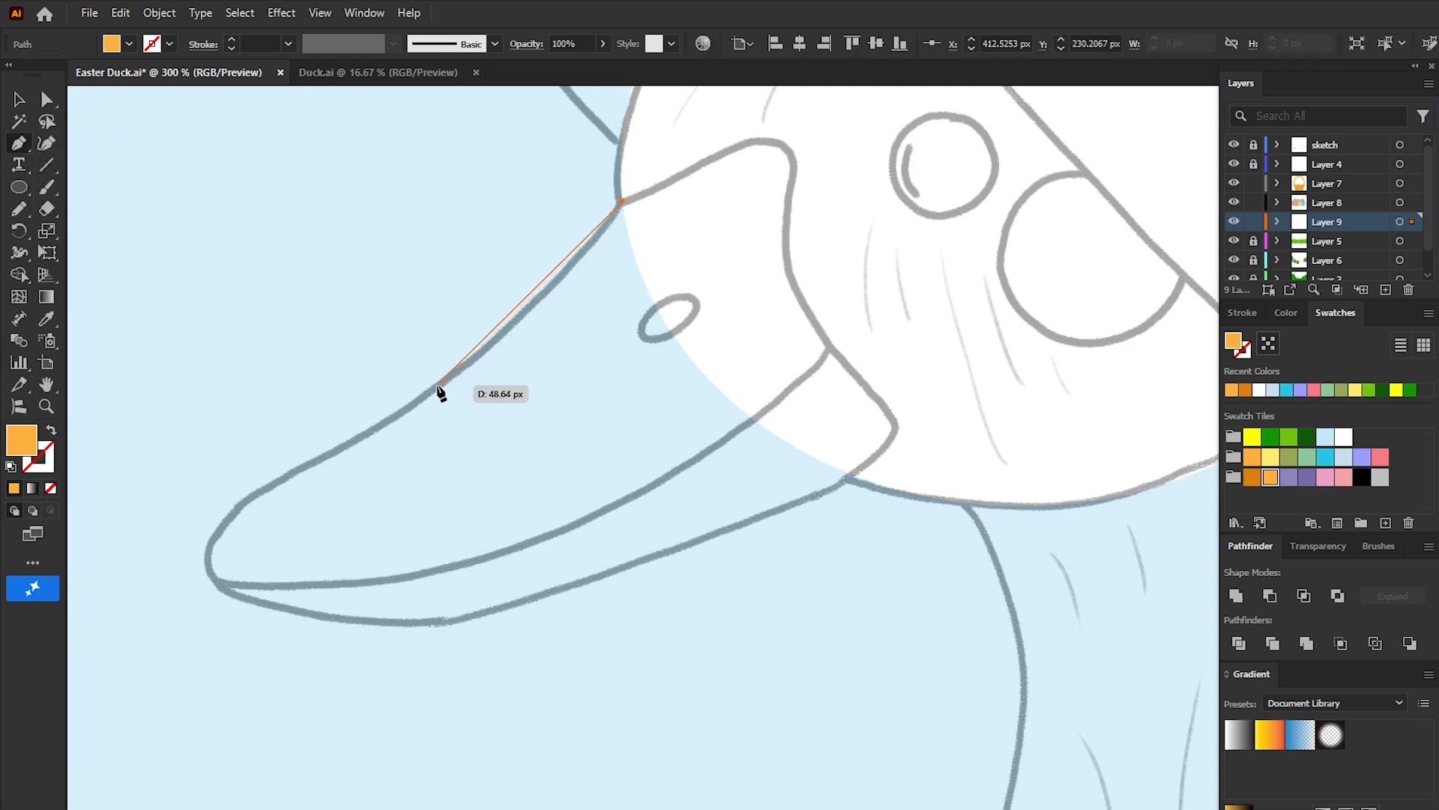
pyautogui.click(437, 386)
pyautogui.click(209, 570)
pyautogui.click(443, 621)
pyautogui.click(827, 493)
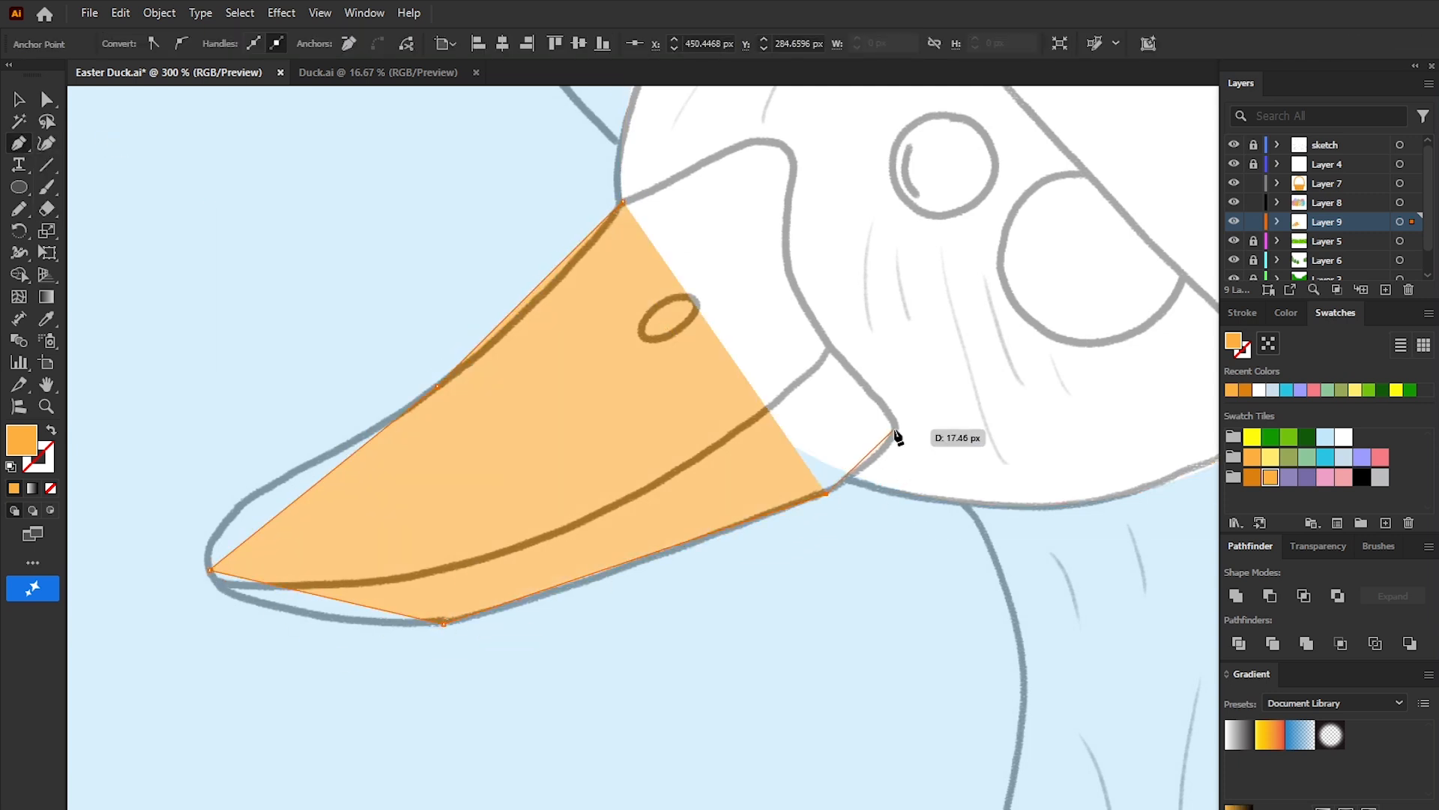
pyautogui.click(897, 425)
pyautogui.click(834, 346)
pyautogui.click(788, 264)
pyautogui.click(787, 142)
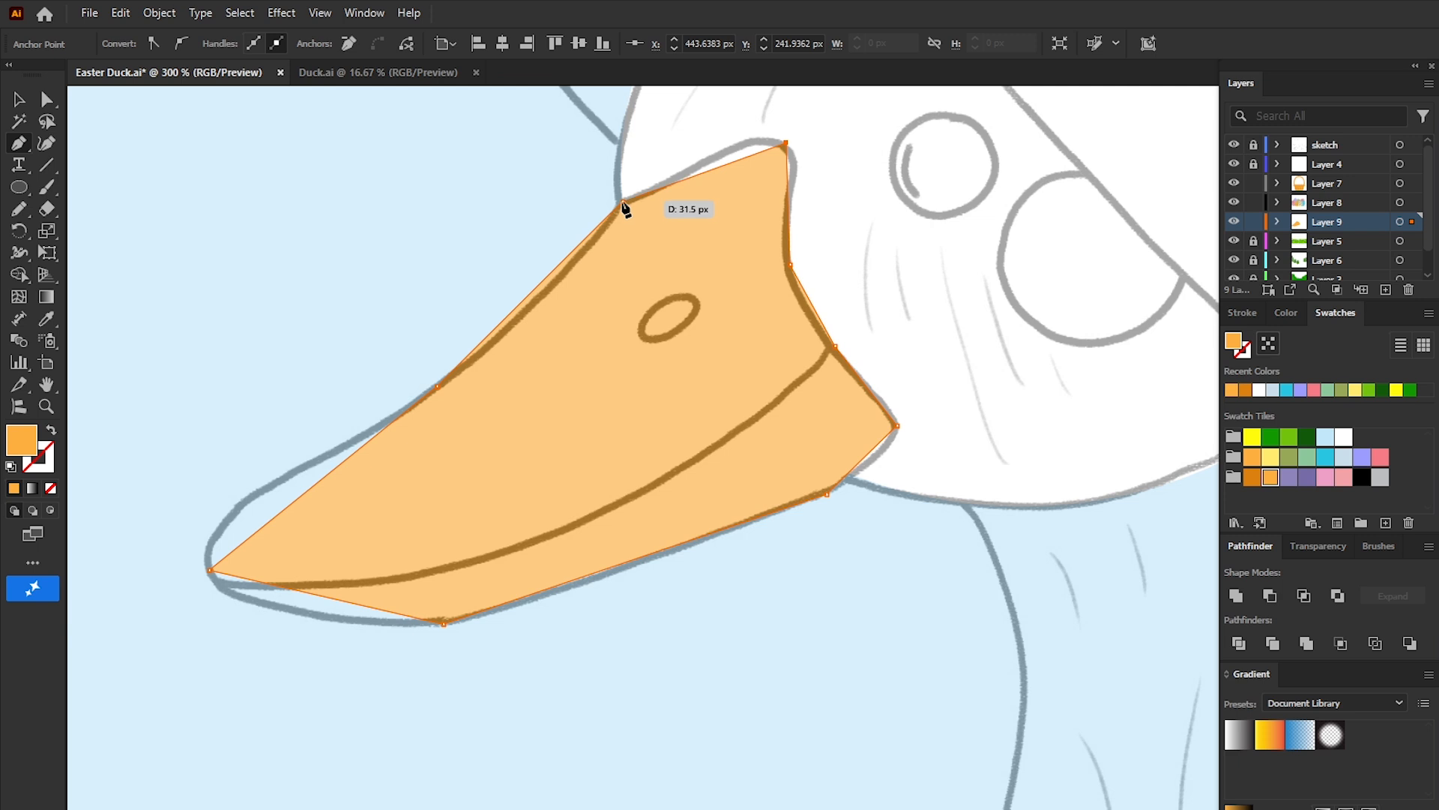
pyautogui.click(621, 202)
# Step: Bend the beak's straight edges into curves that follow the sketch with the Anchor Point tool
pyautogui.moveTo(19, 144); pyautogui.dragTo(113, 216)
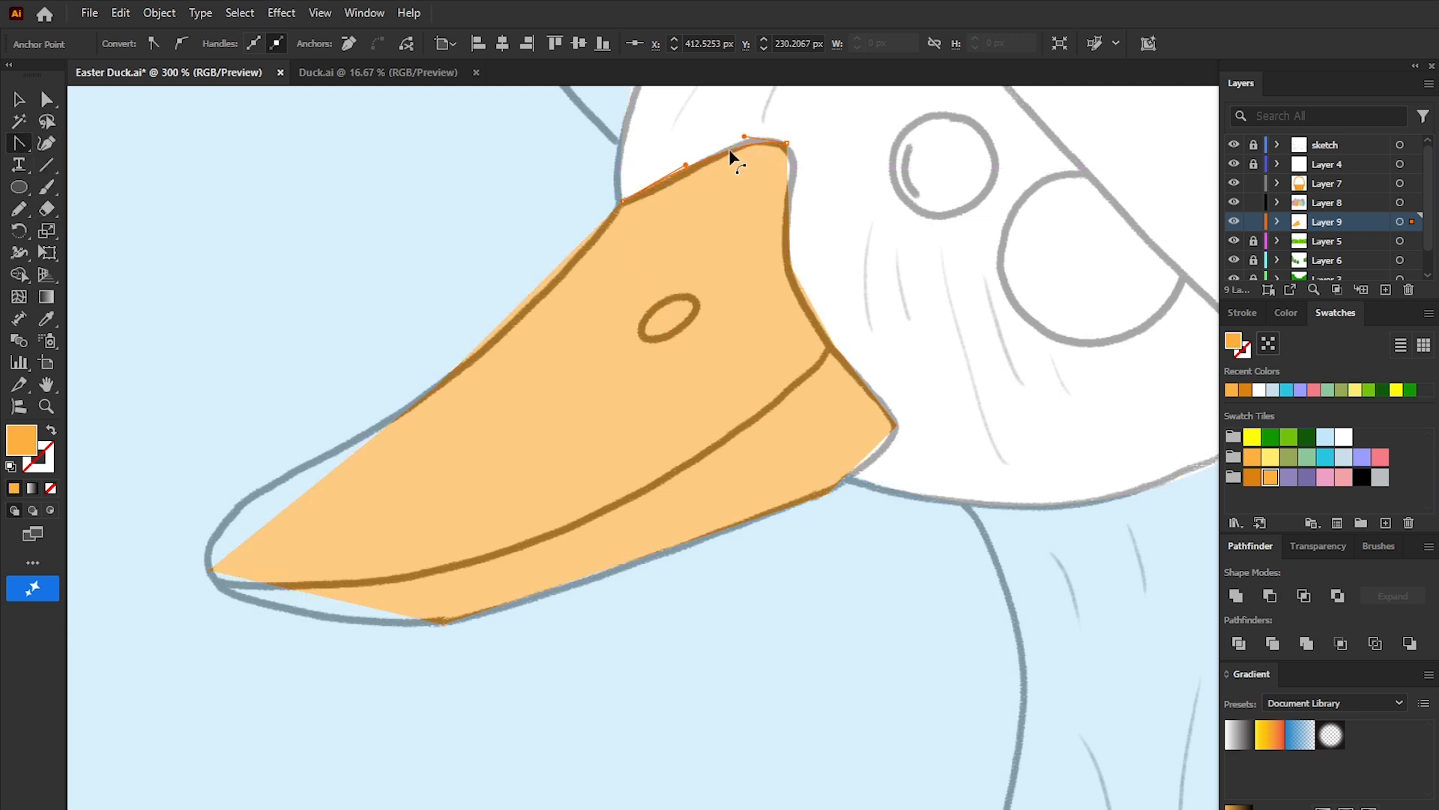
pyautogui.moveTo(786, 143)
pyautogui.mouseDown()
pyautogui.moveTo(793, 171)
pyautogui.moveTo(799, 160)
pyautogui.mouseUp()
pyautogui.moveTo(817, 315); pyautogui.dragTo(860, 349)
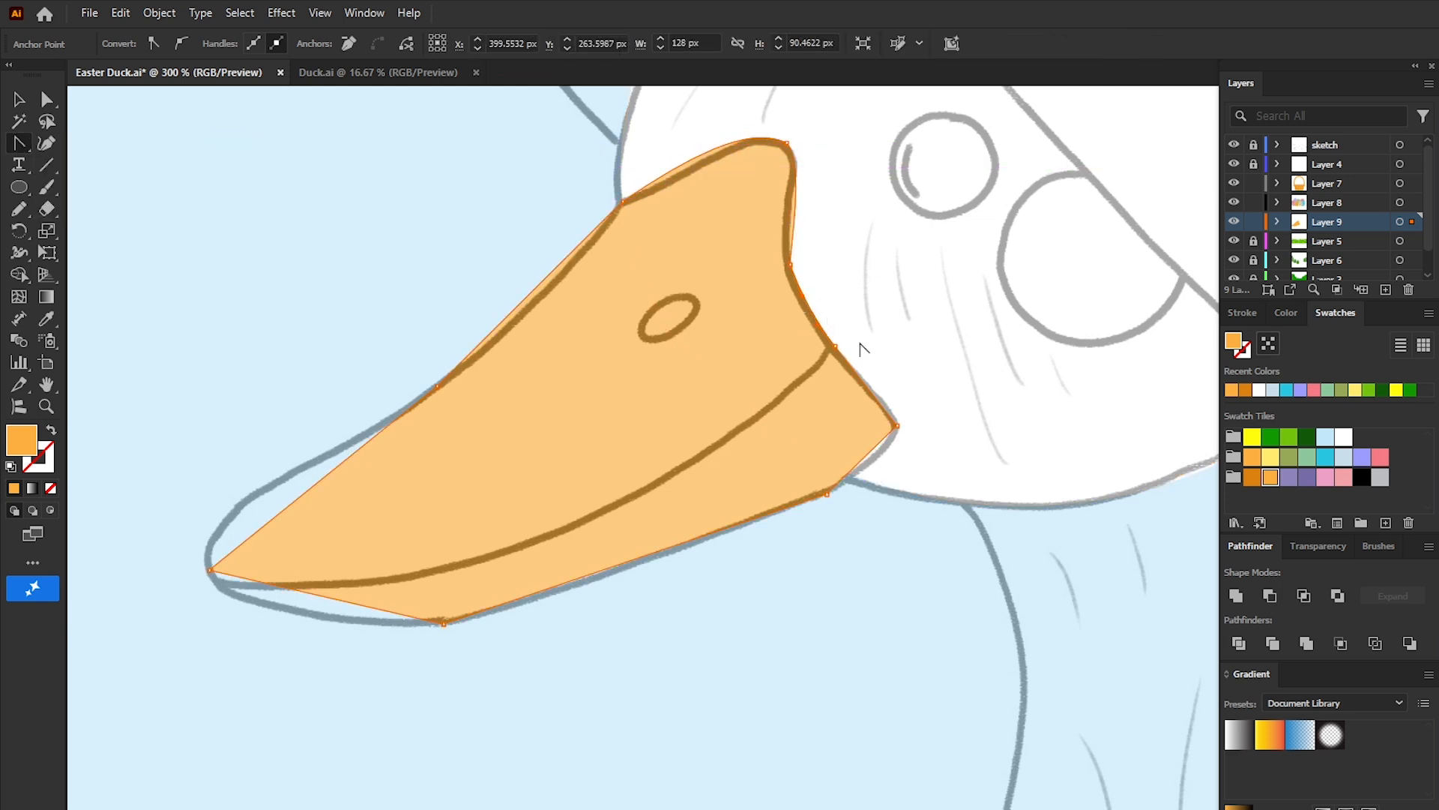
pyautogui.moveTo(872, 454); pyautogui.dragTo(877, 459)
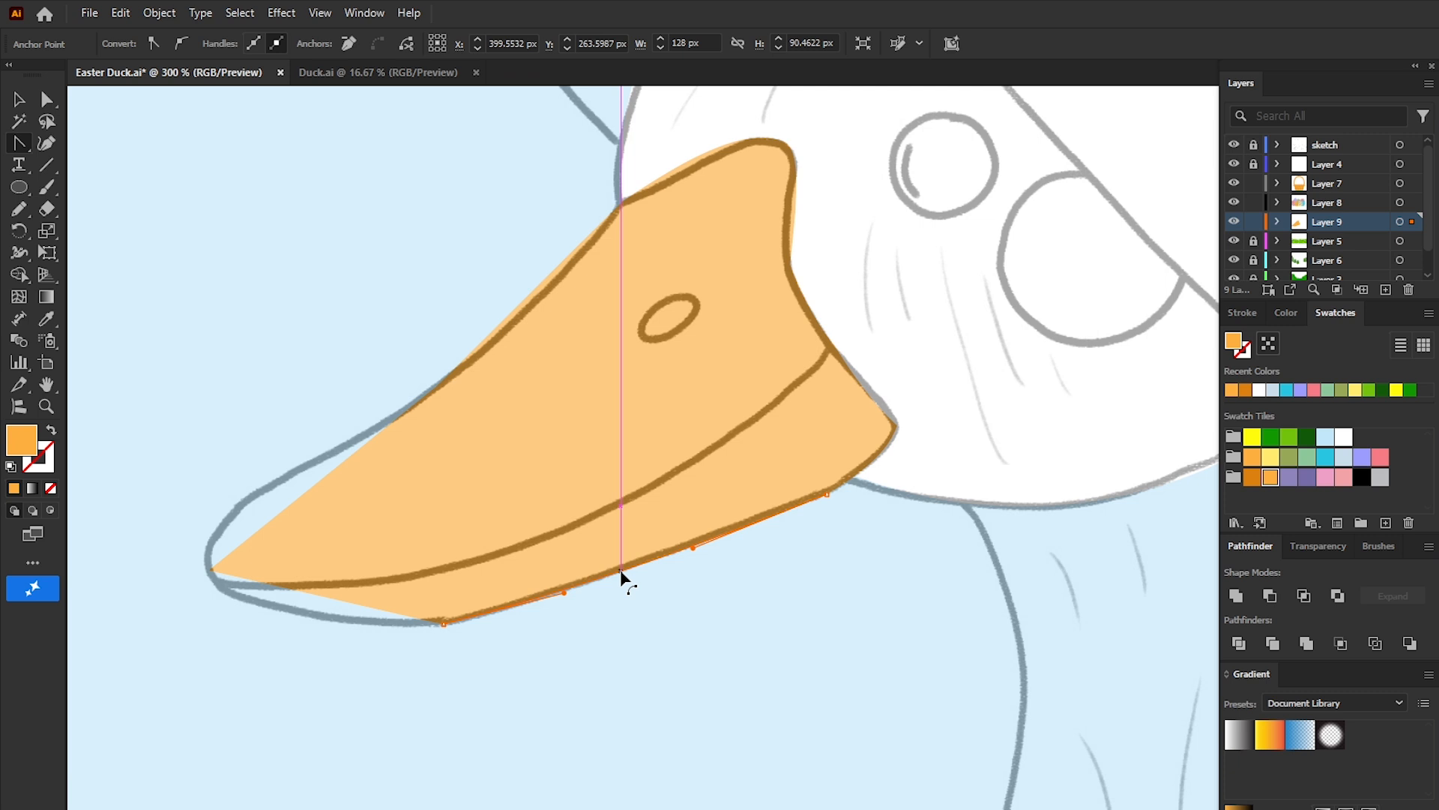
pyautogui.moveTo(335, 601); pyautogui.dragTo(284, 616)
pyautogui.moveTo(282, 514); pyautogui.dragTo(285, 495)
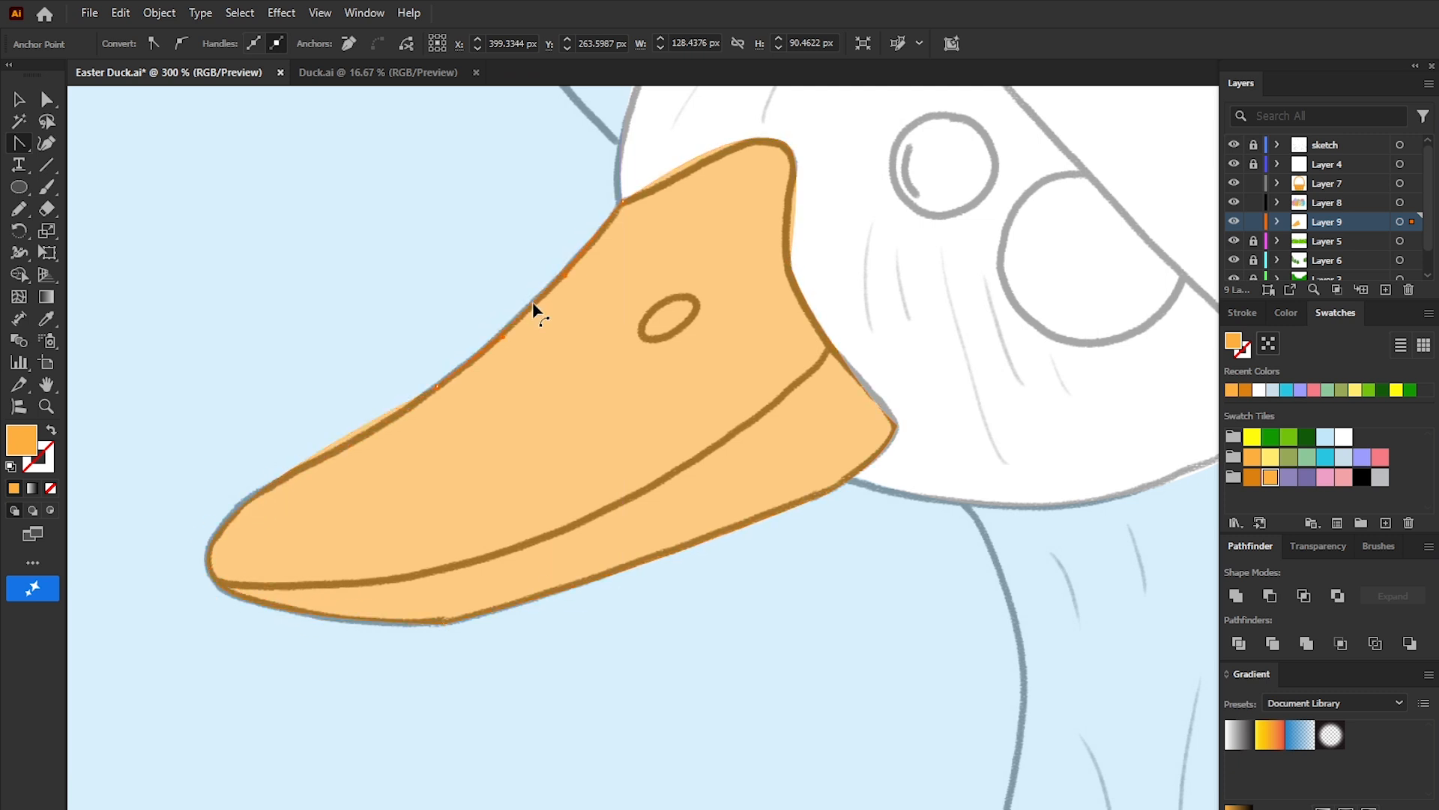
# Step: Trace the mouth line across the beak with the Pencil as a 2 pt dark orange stroke in Draw Inside mode
pyautogui.press('v')
pyautogui.click(50, 510)
pyautogui.hotkey('ctrl', 'shift', 'a')
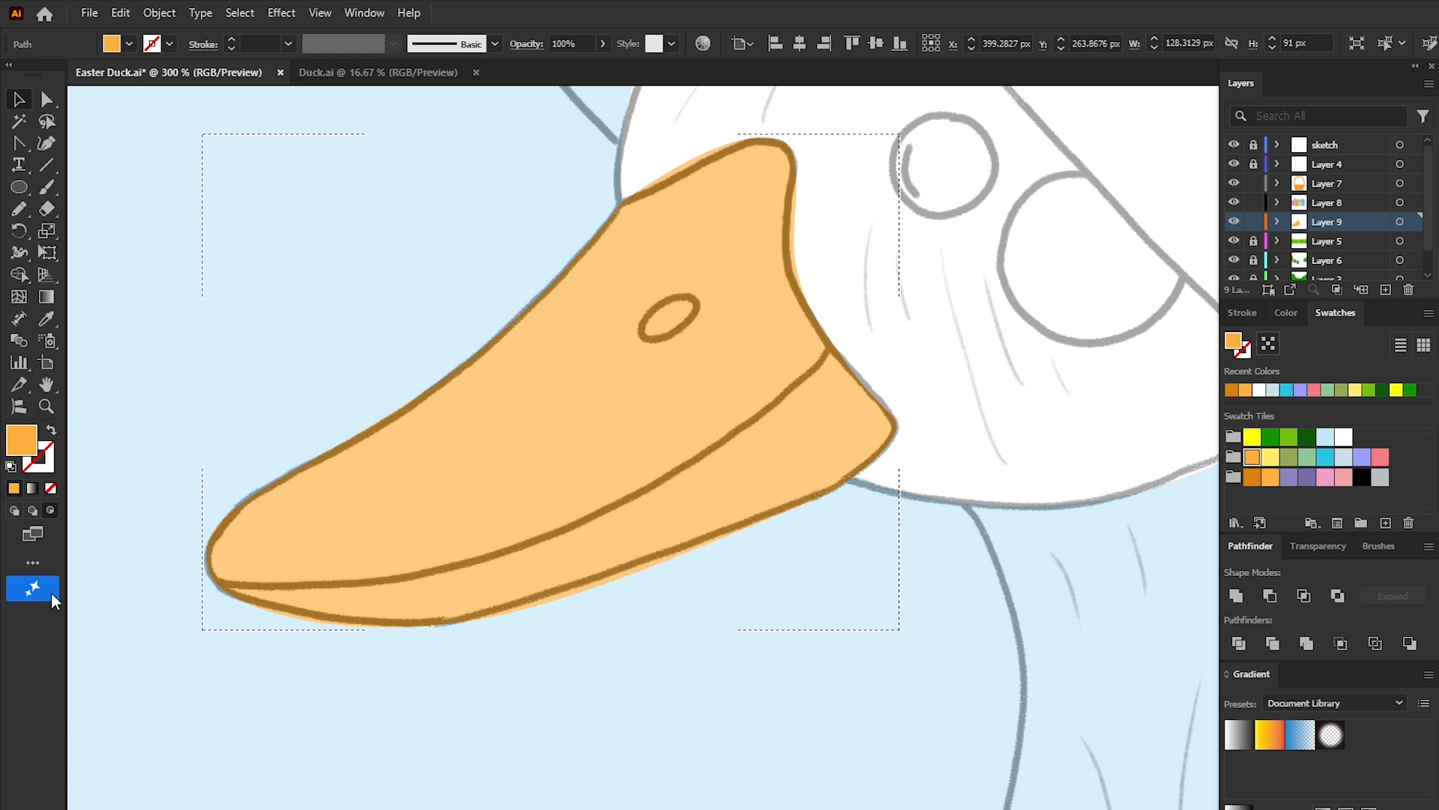
pyautogui.click(1251, 478)
pyautogui.click(51, 430)
pyautogui.click(1241, 313)
pyautogui.click(1350, 342)
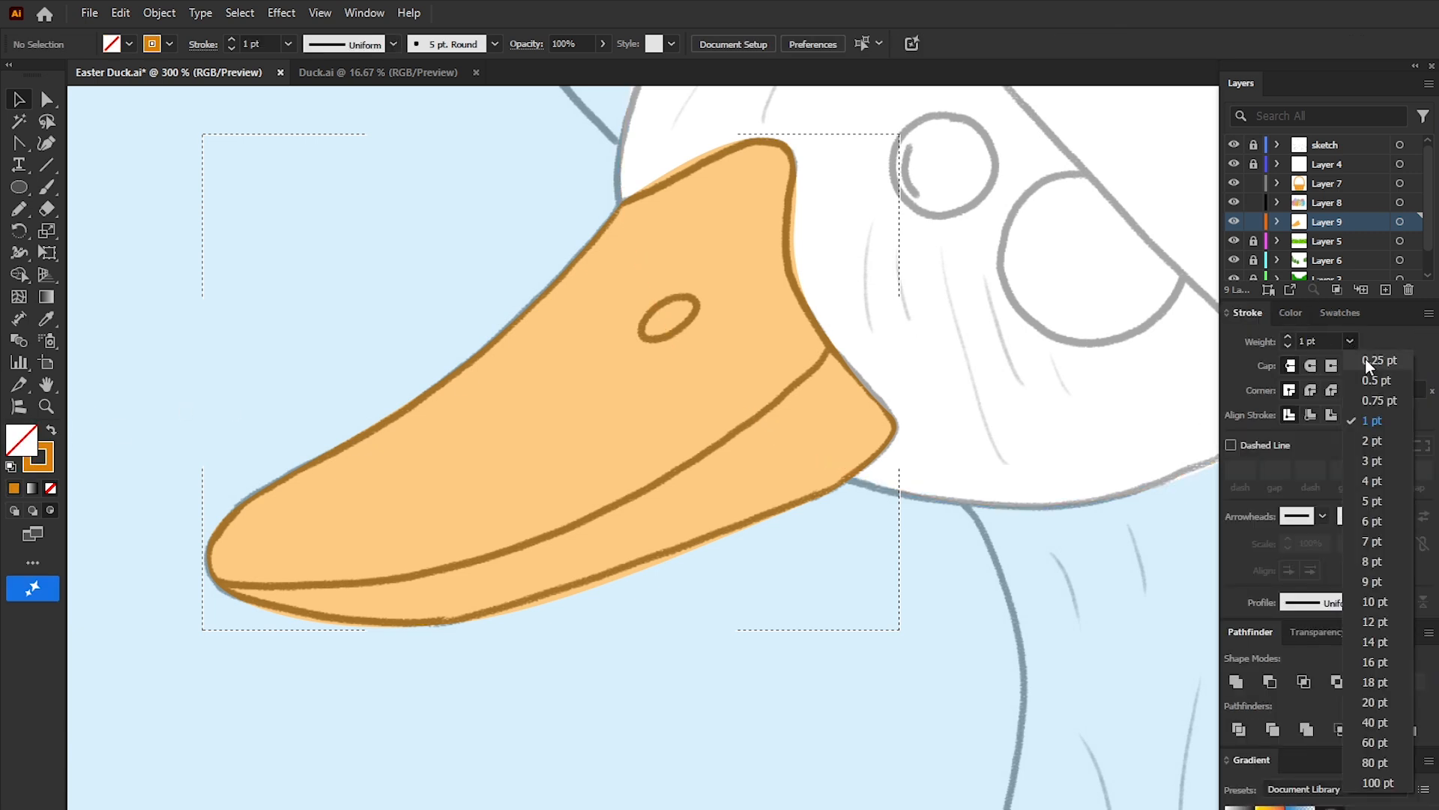
pyautogui.click(1378, 441)
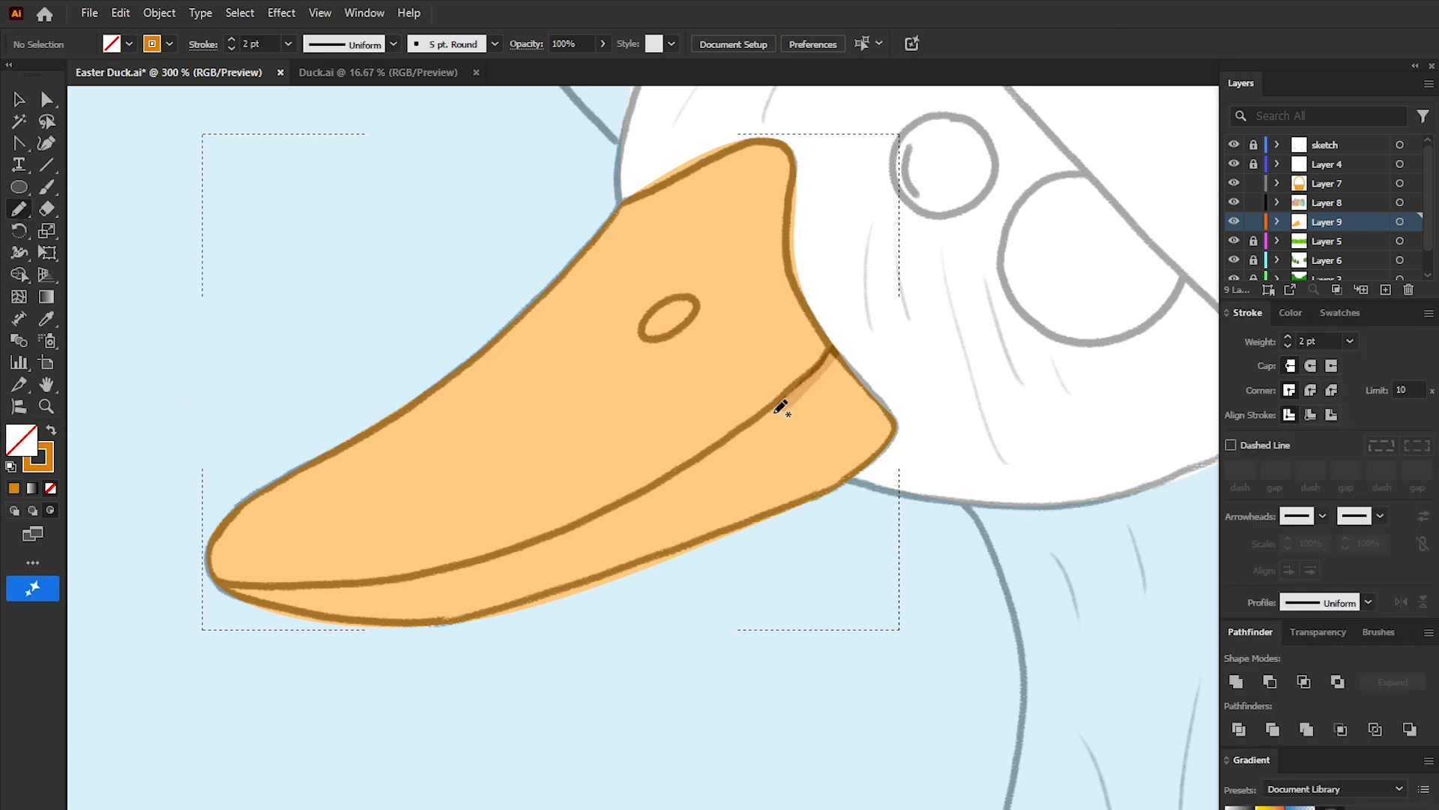
pyautogui.moveTo(241, 580); pyautogui.dragTo(184, 577)
pyautogui.press('v')
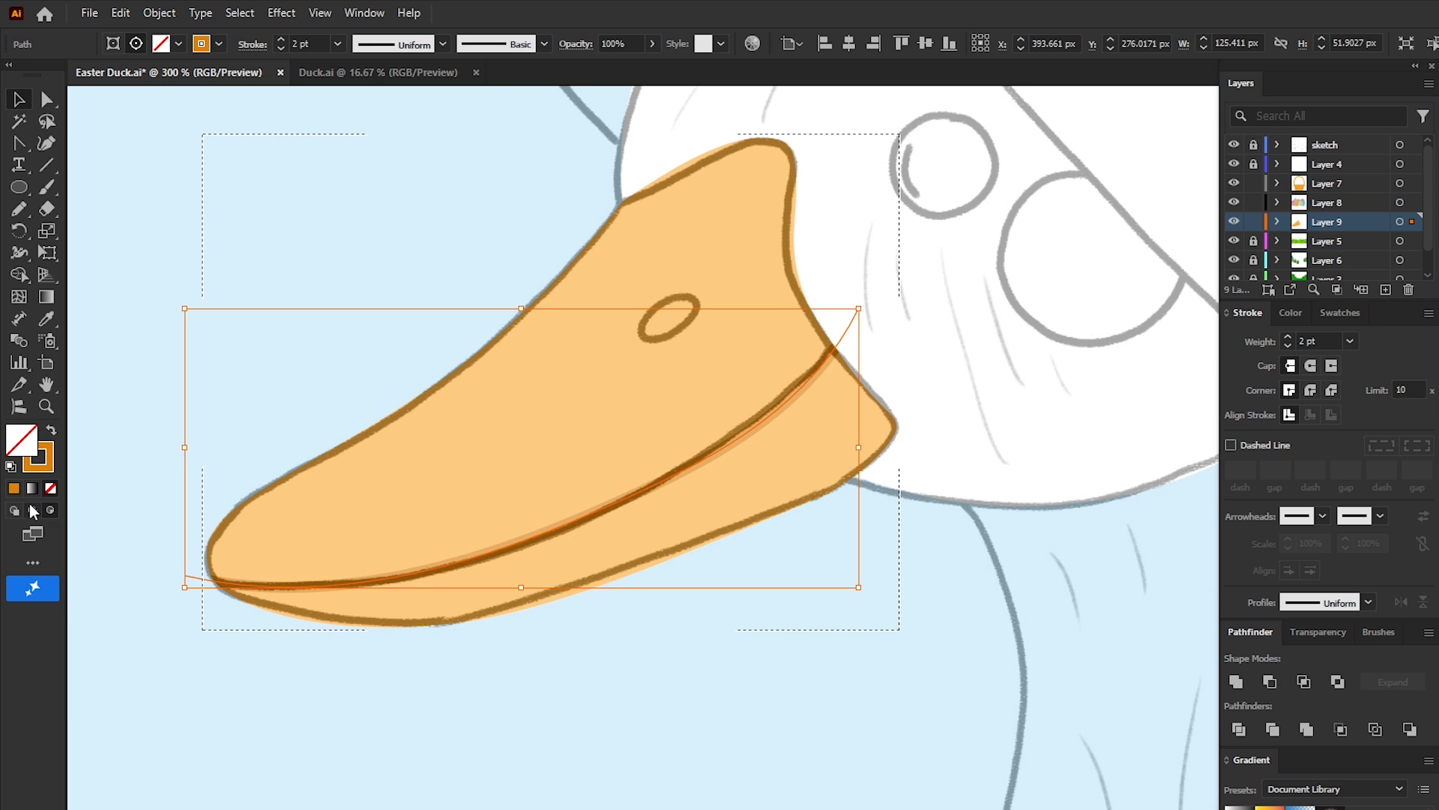
pyautogui.click(578, 658)
# Step: Draw a dark orange filled ellipse over the beak's sketched nostril, matching its tilt
pyautogui.click(51, 429)
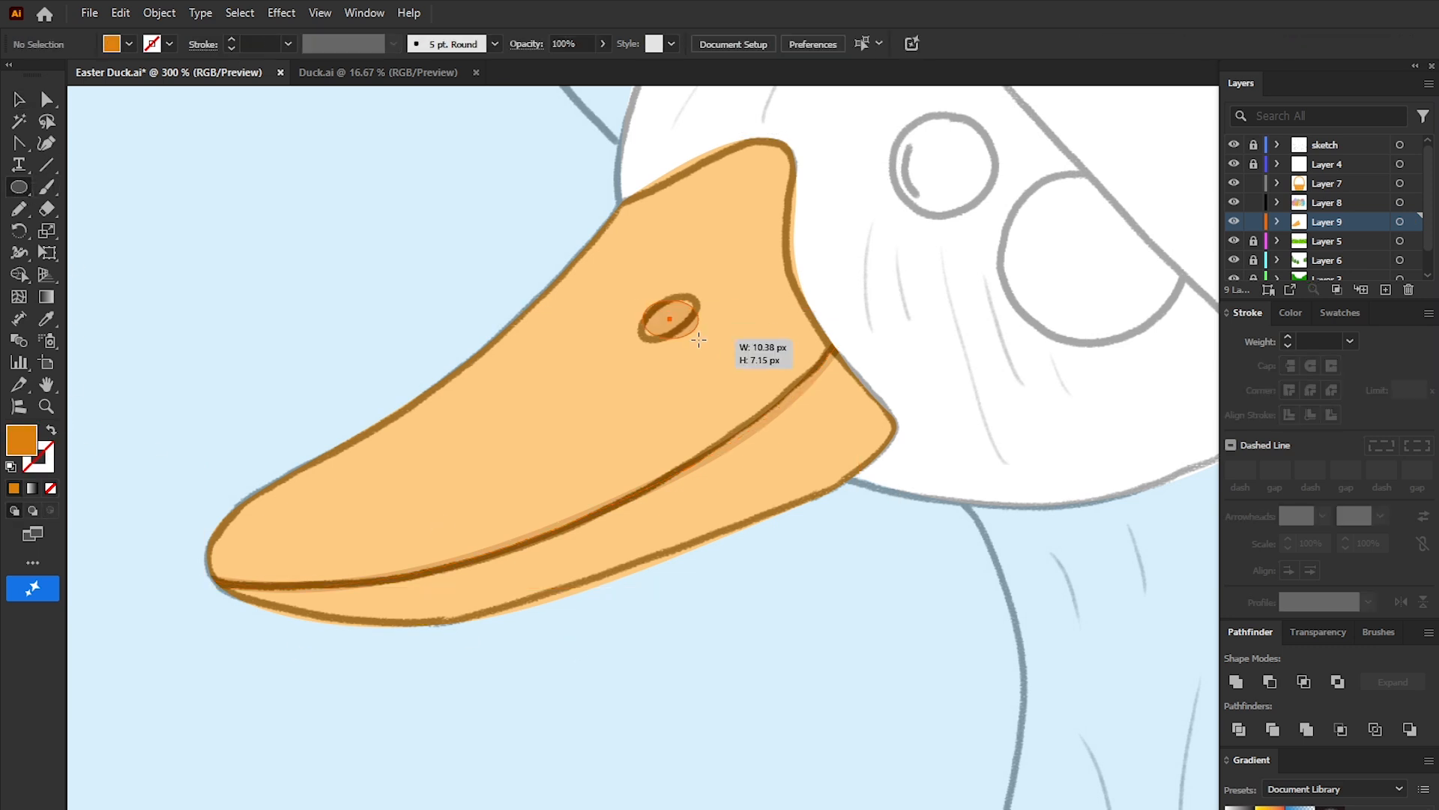
pyautogui.moveTo(715, 332); pyautogui.dragTo(715, 332)
pyautogui.press('v')
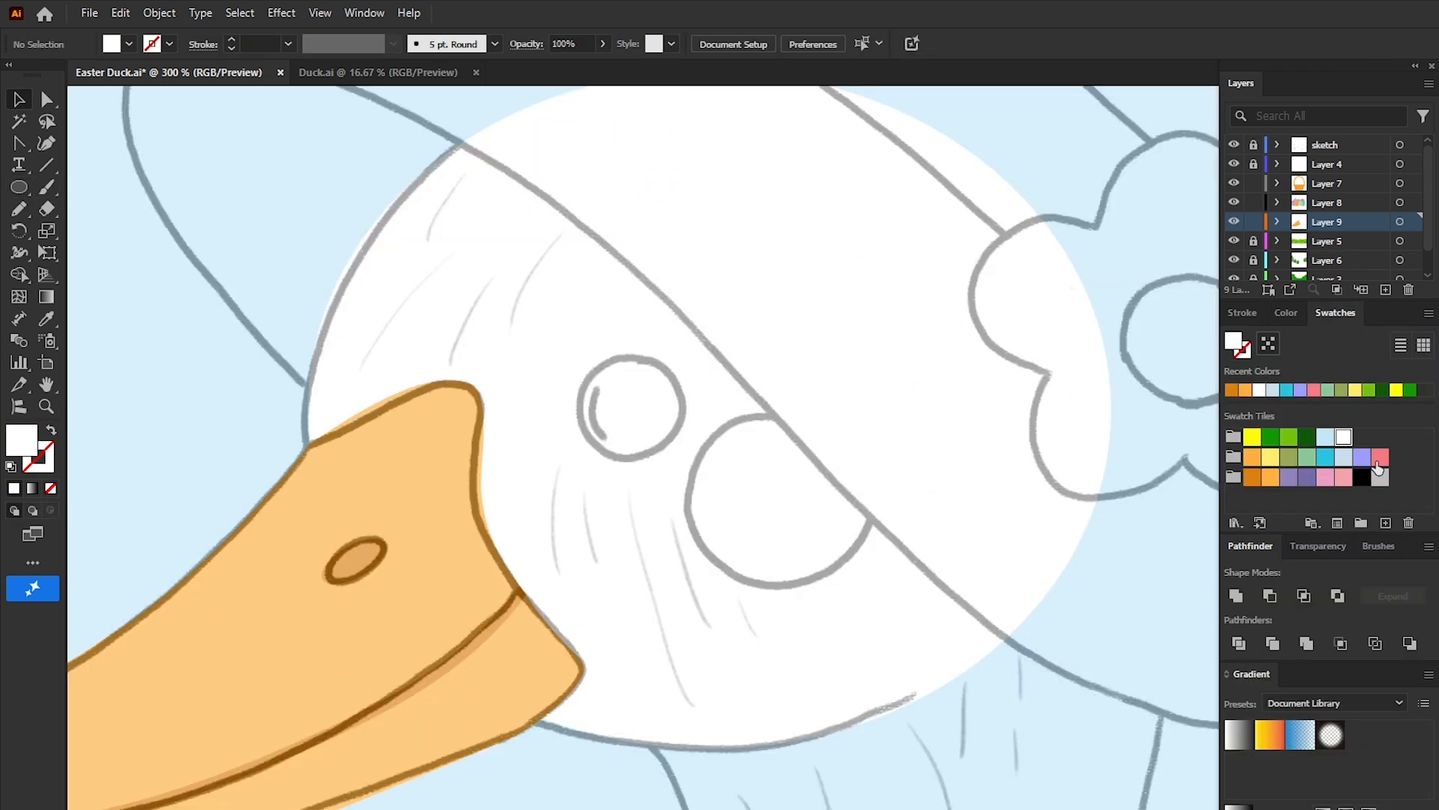
# Step: Draw the duck's eye as a black circle and add a curved white 1 pt highlight with round caps
pyautogui.click(1362, 479)
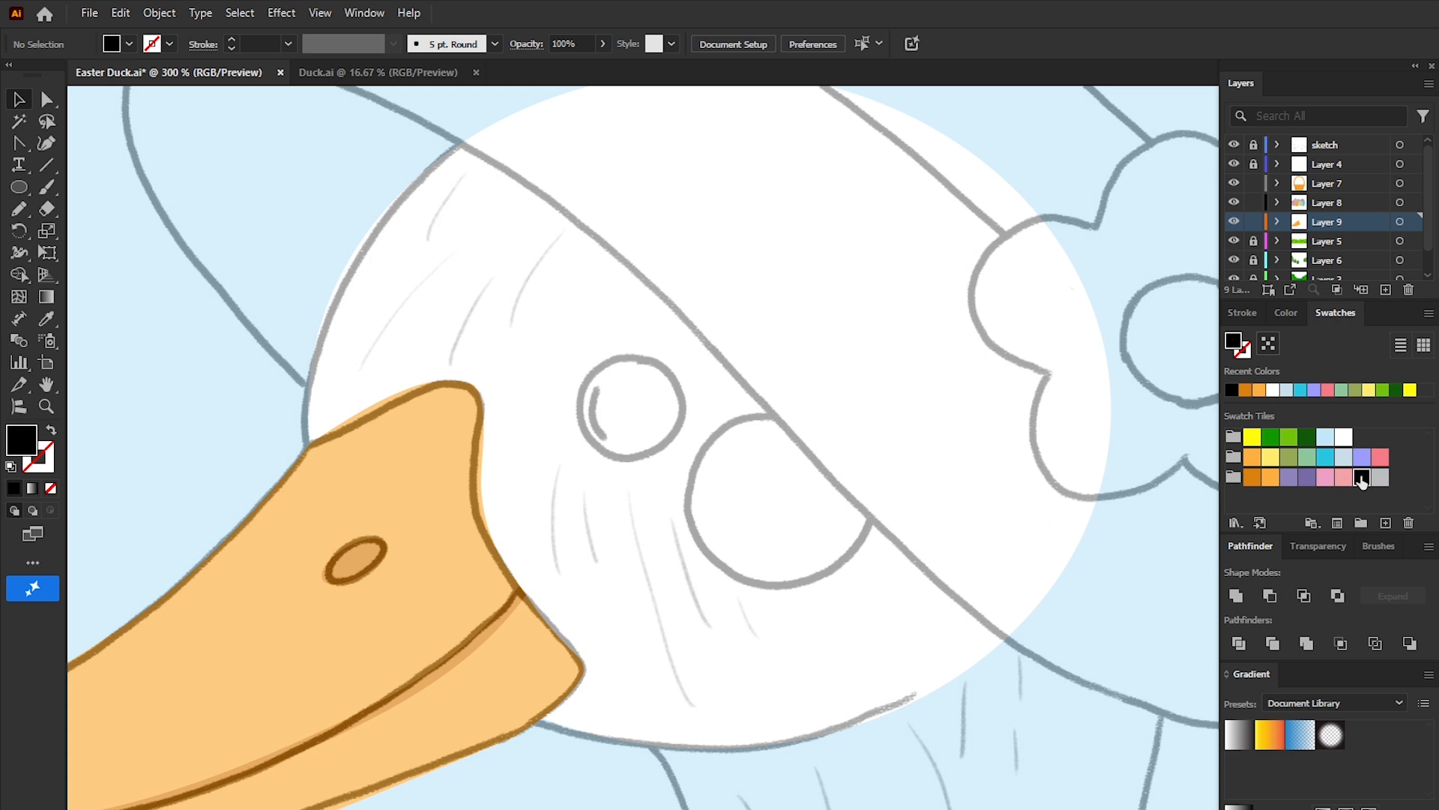
pyautogui.moveTo(631, 407); pyautogui.dragTo(675, 460)
pyautogui.press('v')
pyautogui.click(598, 758)
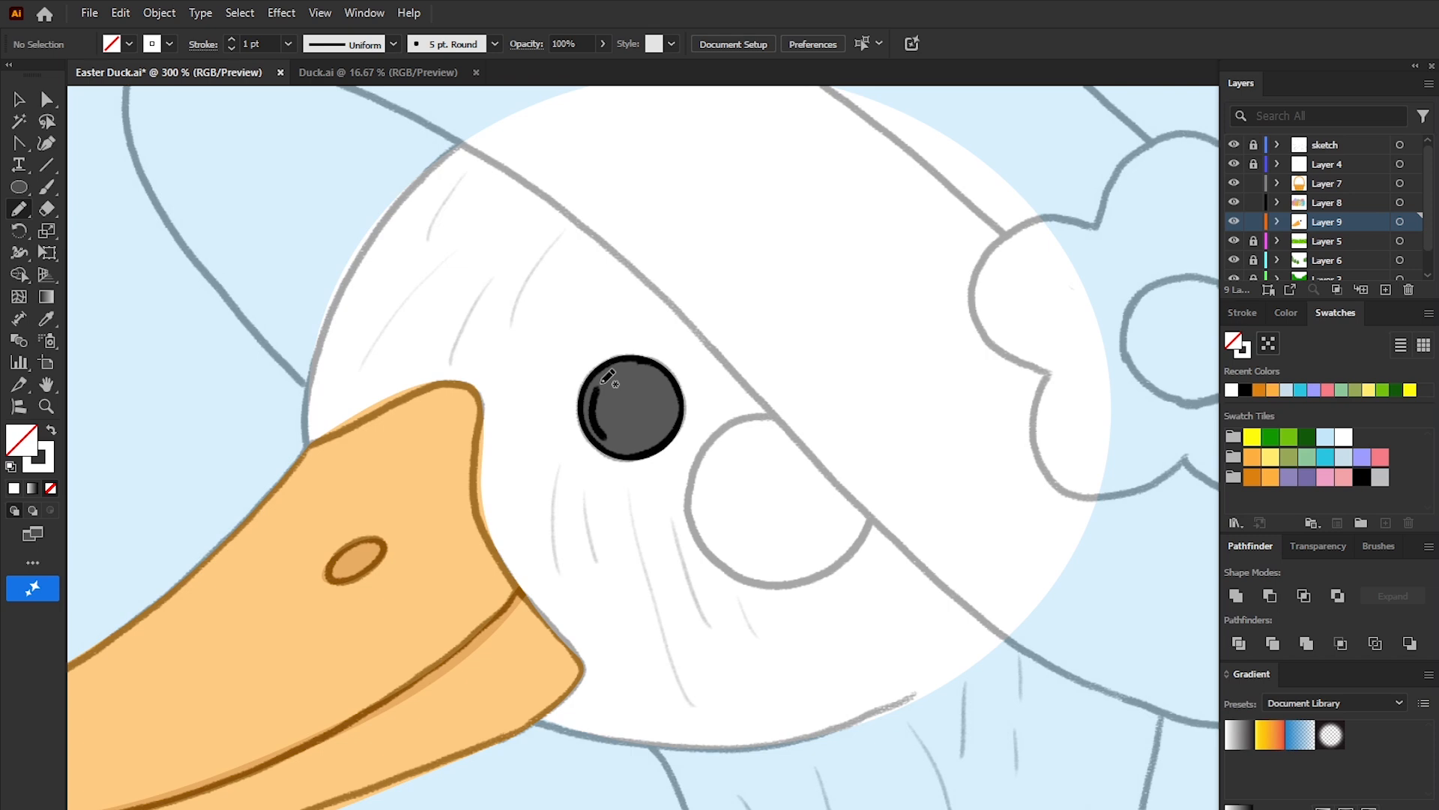
pyautogui.click(1242, 312)
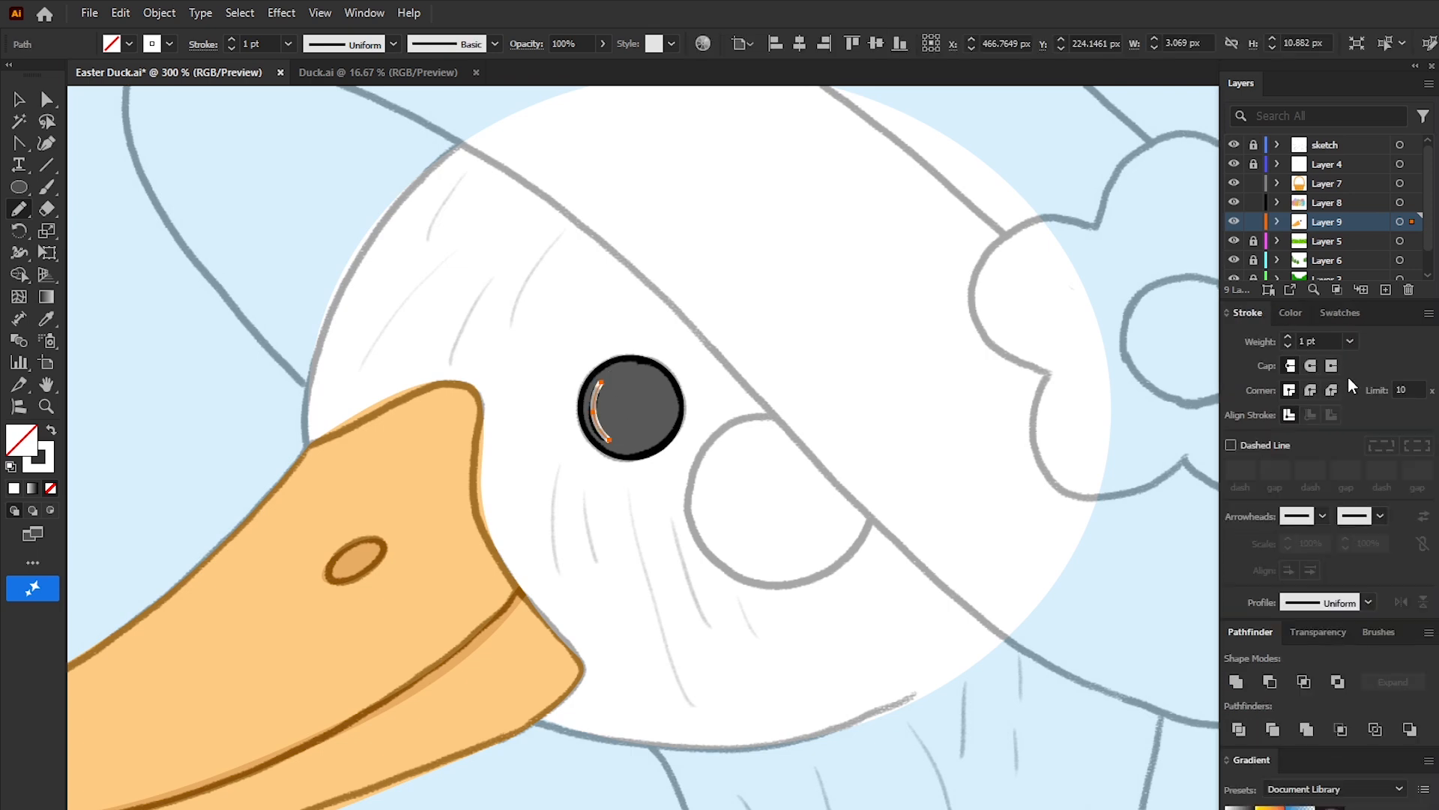
pyautogui.click(633, 801)
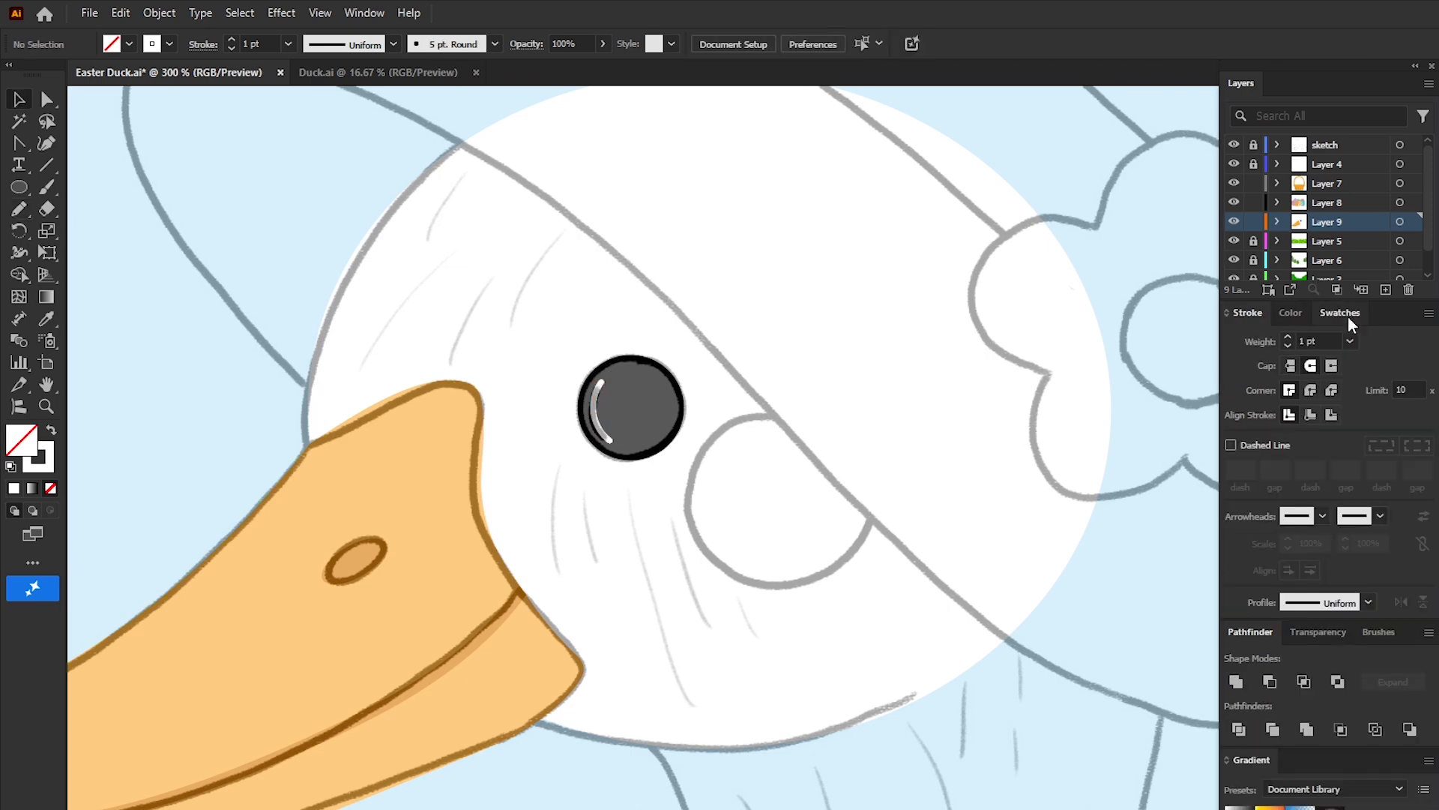
# Step: Draw a pink filled circle over the duck's sketched cheek
pyautogui.click(1344, 313)
pyautogui.click(1343, 477)
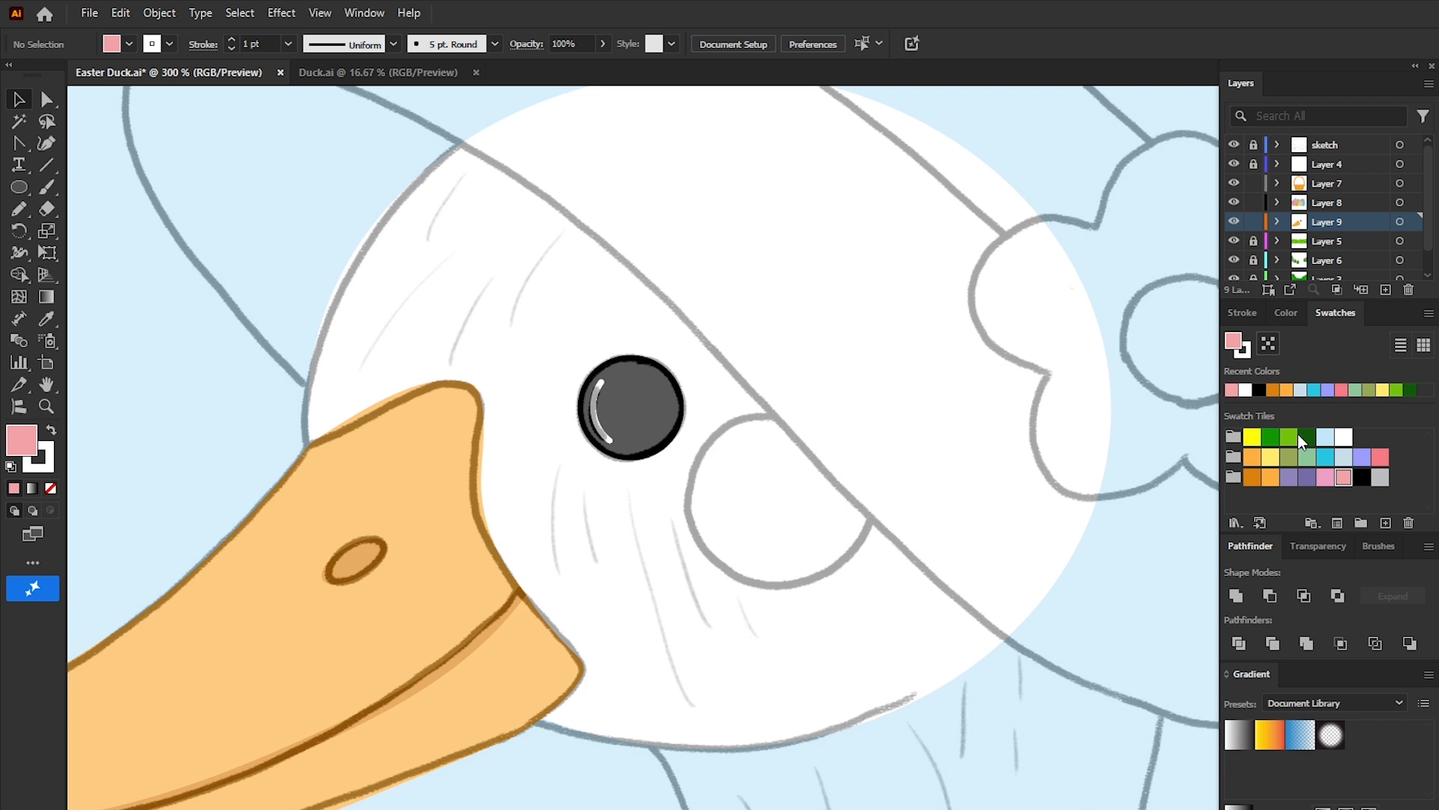
pyautogui.press('l')
pyautogui.moveTo(689, 412); pyautogui.dragTo(870, 587)
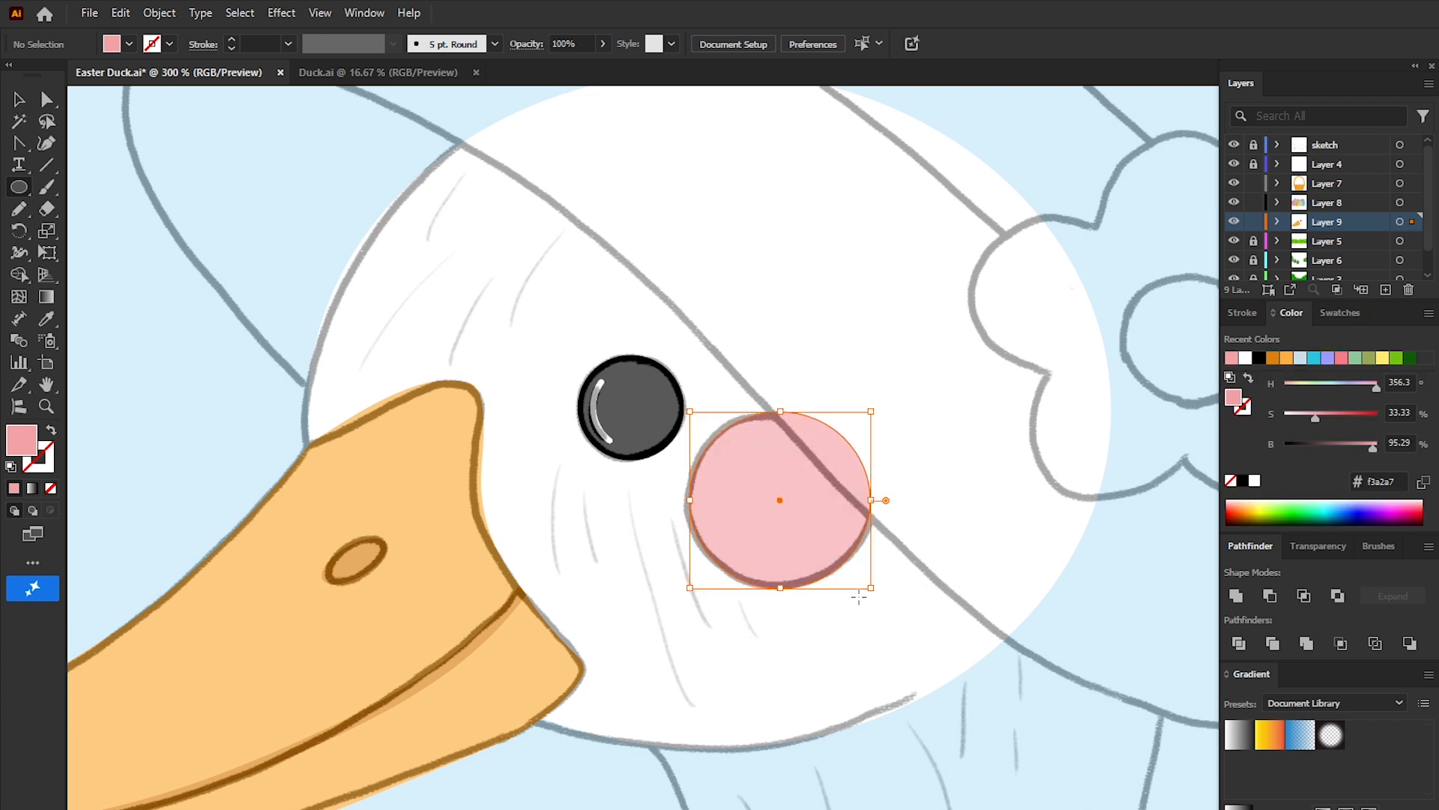
# Step: Trace the hat's crown and upper brim with the Pen tool as a closed muted purple shape with straight segments
pyautogui.click(1288, 477)
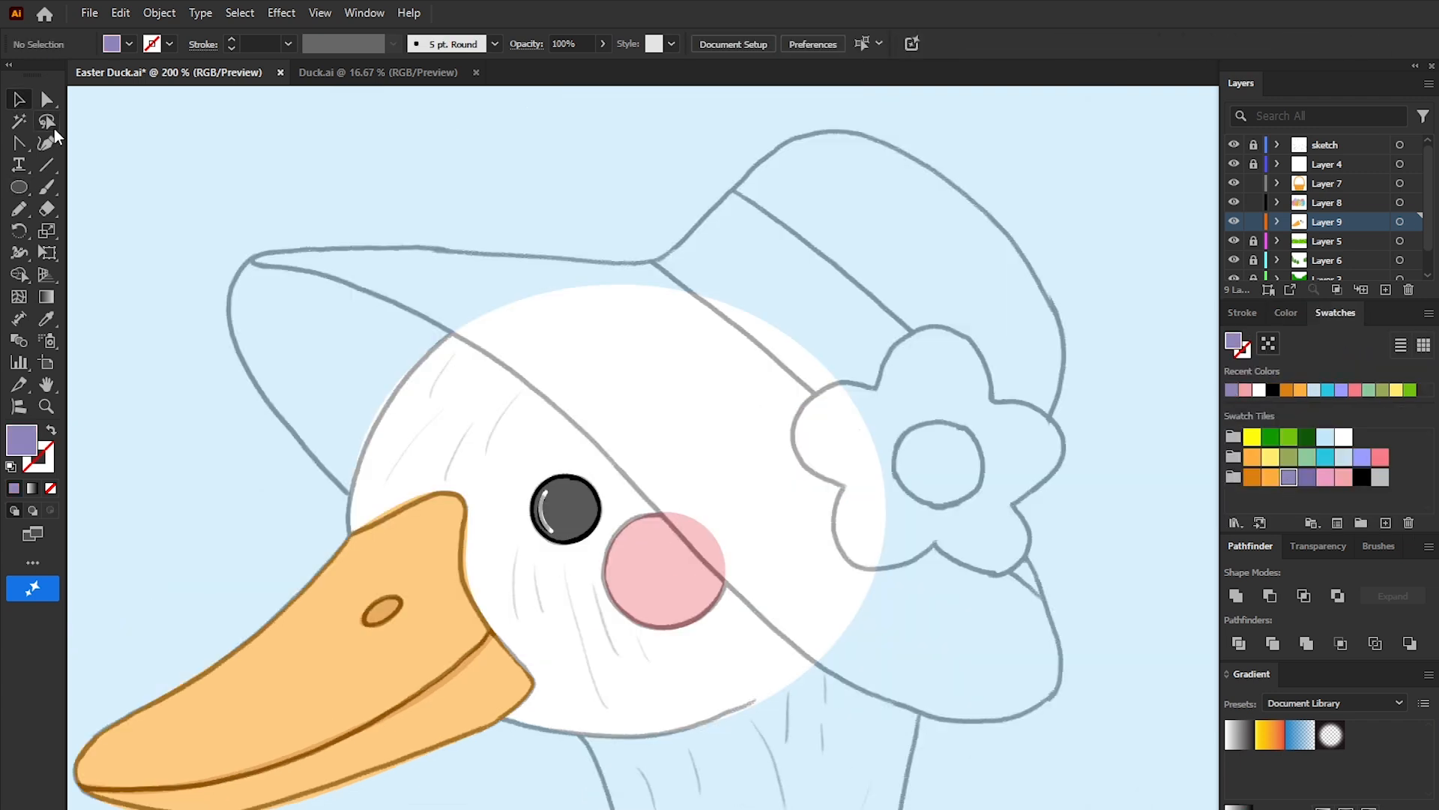
pyautogui.moveTo(54, 135); pyautogui.dragTo(93, 142)
pyautogui.click(253, 258)
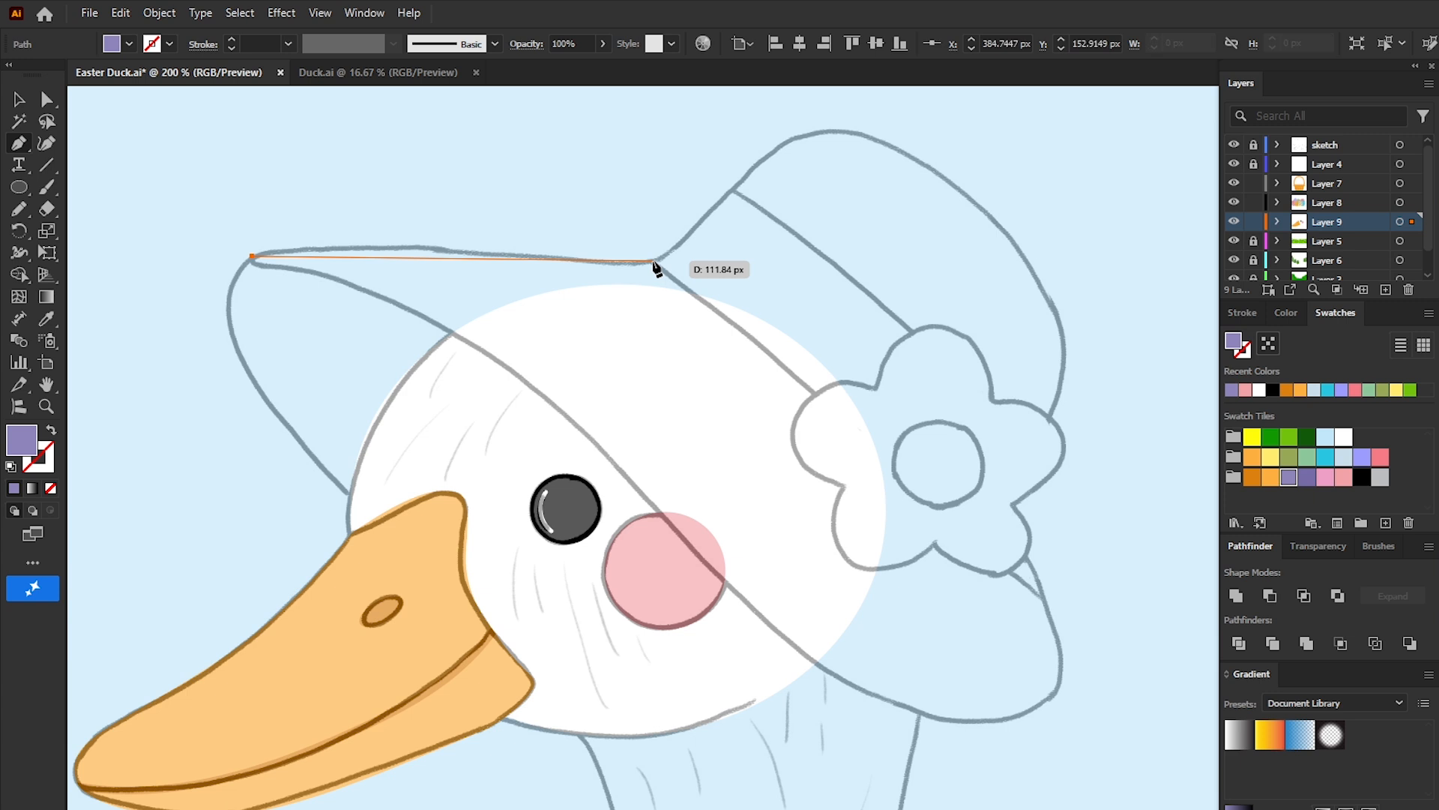
pyautogui.click(653, 262)
pyautogui.click(823, 126)
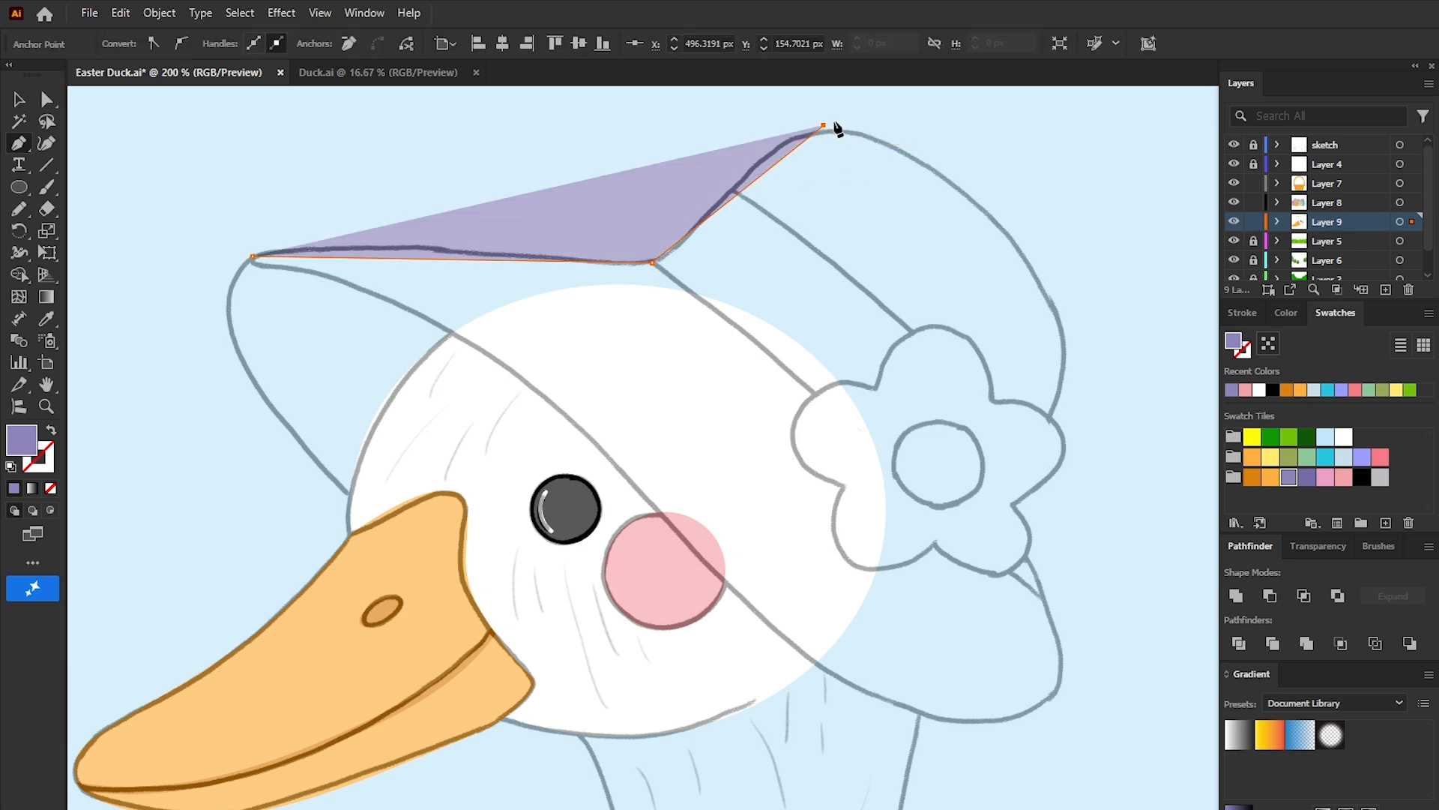
pyautogui.click(1063, 330)
pyautogui.click(1011, 520)
pyautogui.click(1041, 703)
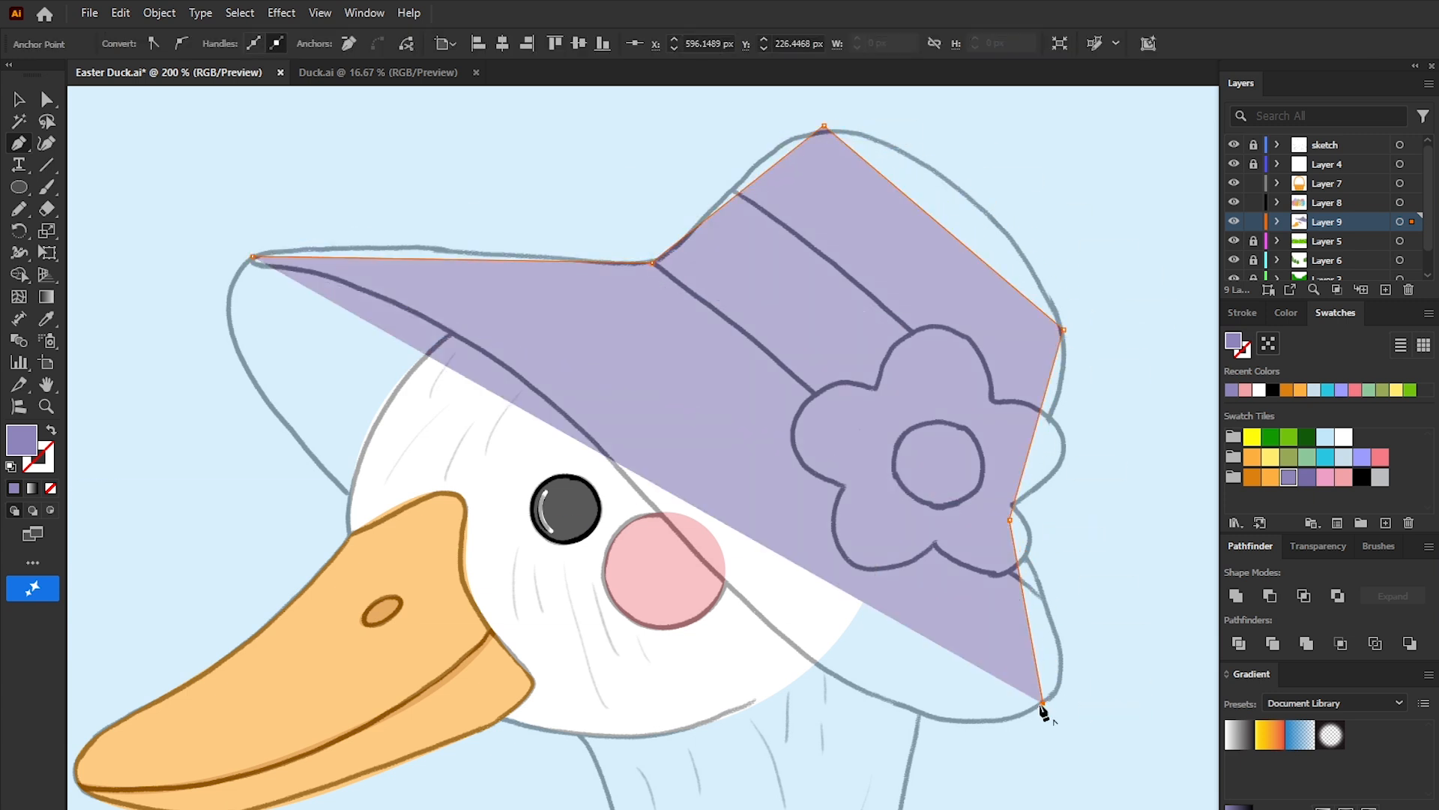
pyautogui.click(839, 680)
pyautogui.click(658, 512)
pyautogui.click(473, 343)
pyautogui.click(254, 257)
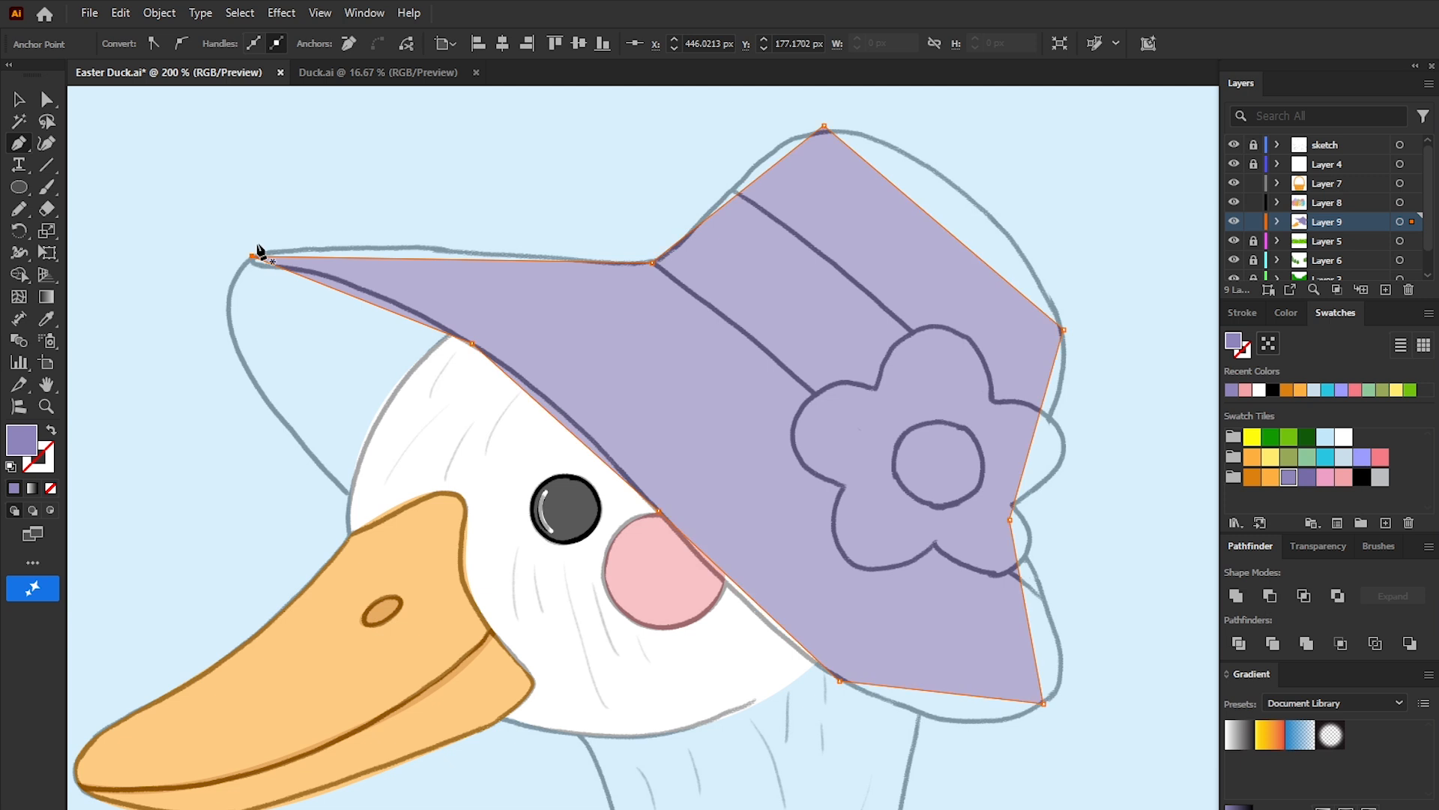
# Step: Curve the hat shape's straight edges with the Anchor Point tool to follow the sketched crown and brim, refining the front tip
pyautogui.moveTo(20, 145); pyautogui.dragTo(109, 197)
pyautogui.moveTo(381, 250); pyautogui.dragTo(390, 255)
pyautogui.moveTo(781, 168); pyautogui.dragTo(772, 160)
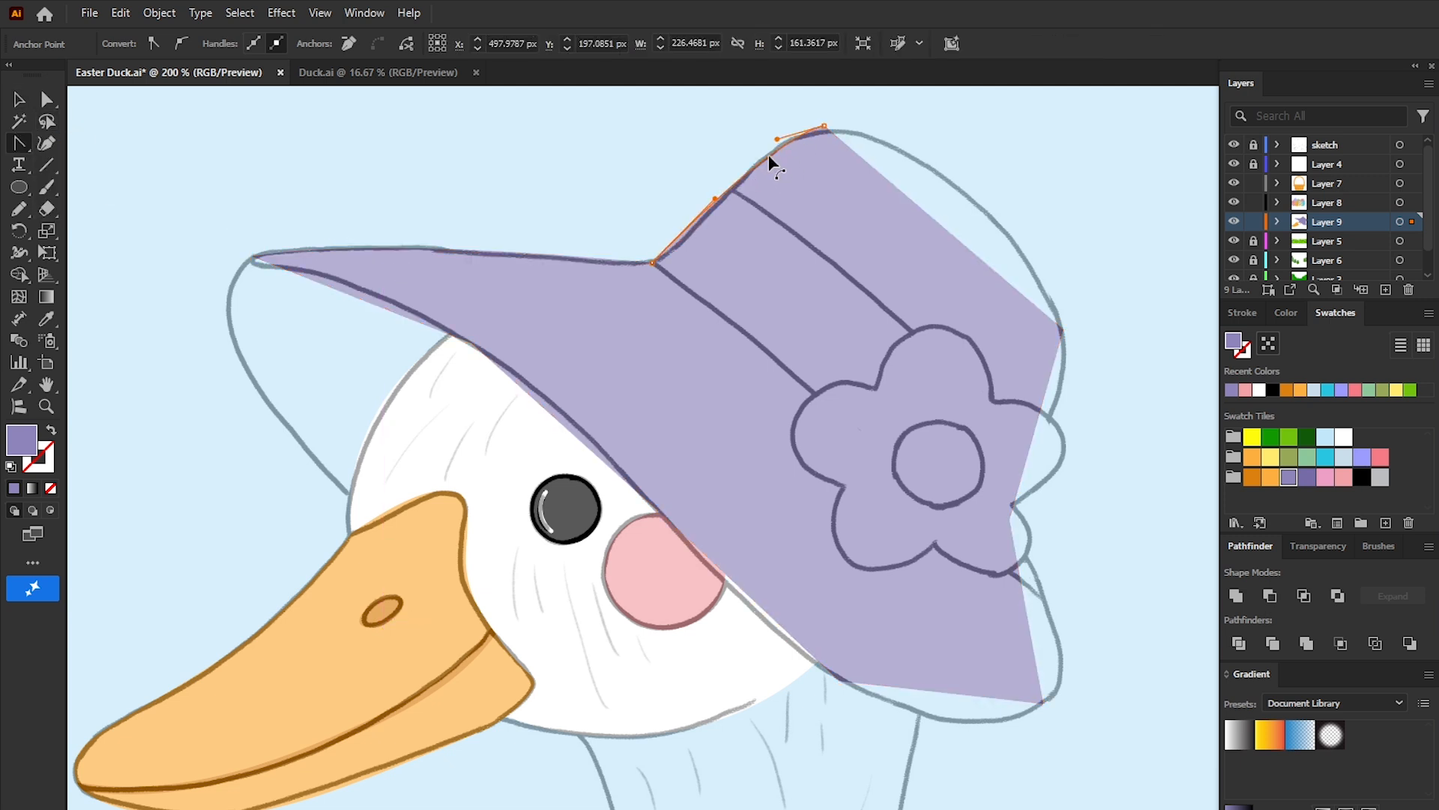
pyautogui.moveTo(947, 235); pyautogui.dragTo(973, 199)
pyautogui.moveTo(1036, 427); pyautogui.dragTo(1050, 426)
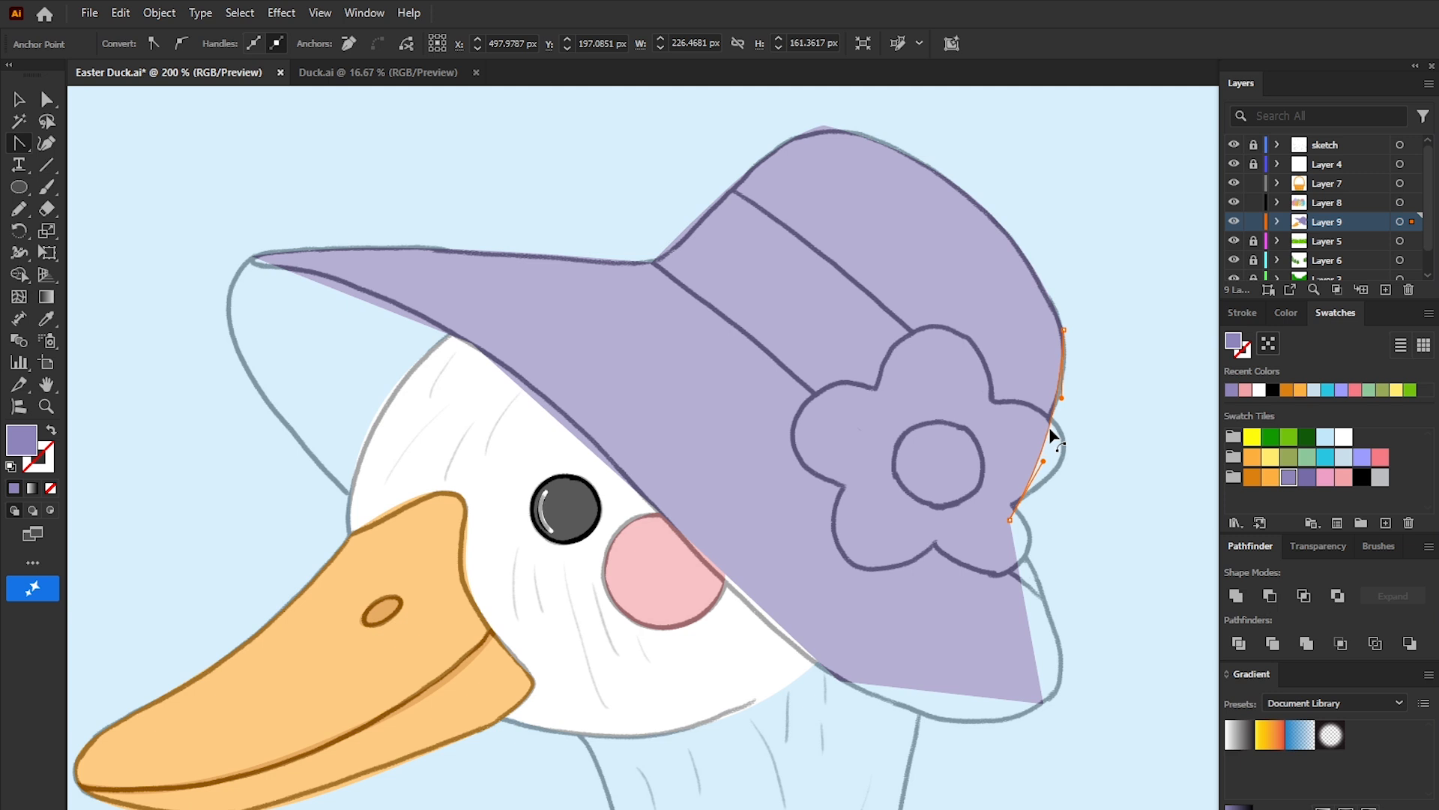
pyautogui.moveTo(1025, 613)
pyautogui.mouseDown()
pyautogui.moveTo(1057, 634)
pyautogui.moveTo(1062, 658)
pyautogui.mouseUp()
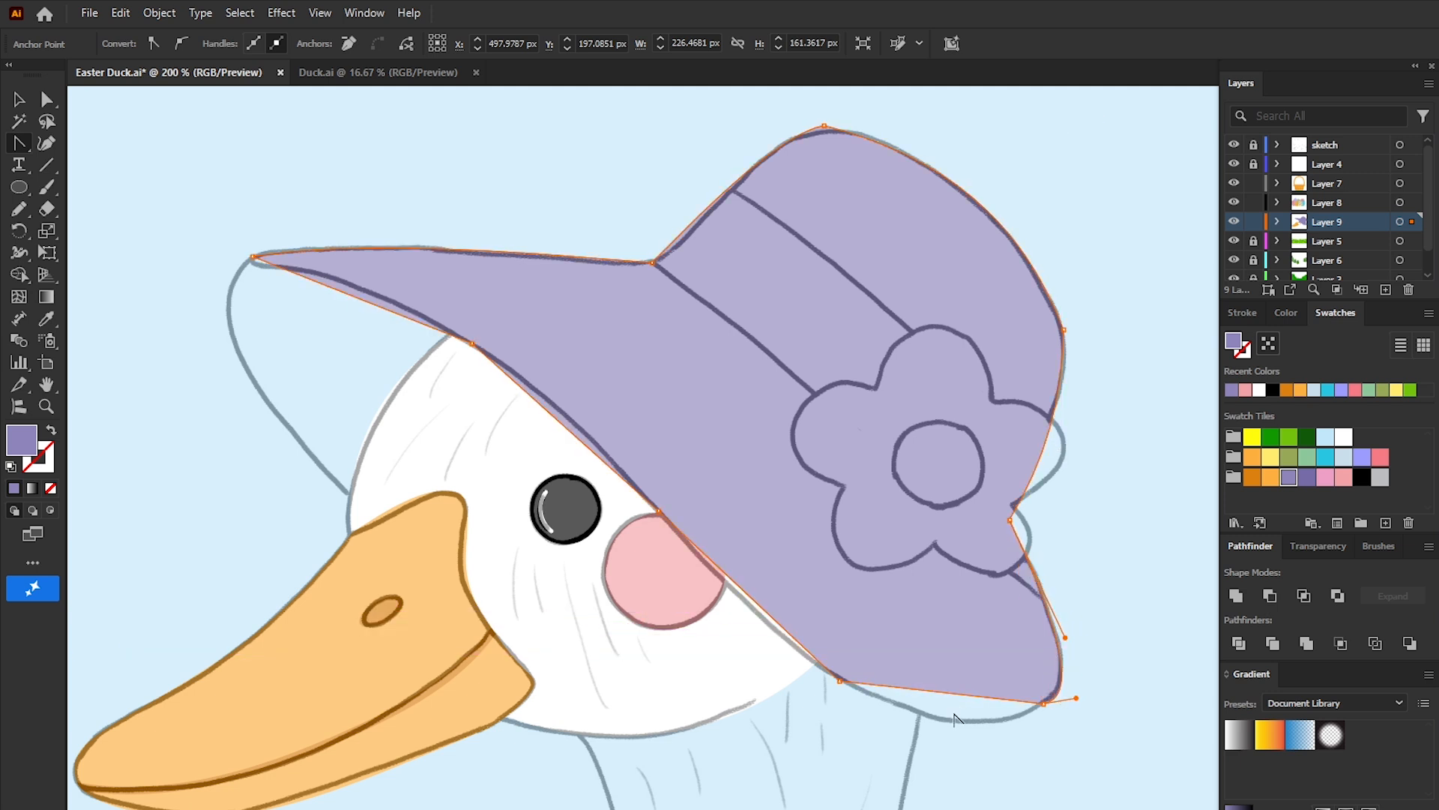
pyautogui.moveTo(967, 693); pyautogui.dragTo(969, 713)
pyautogui.moveTo(750, 597); pyautogui.dragTo(758, 610)
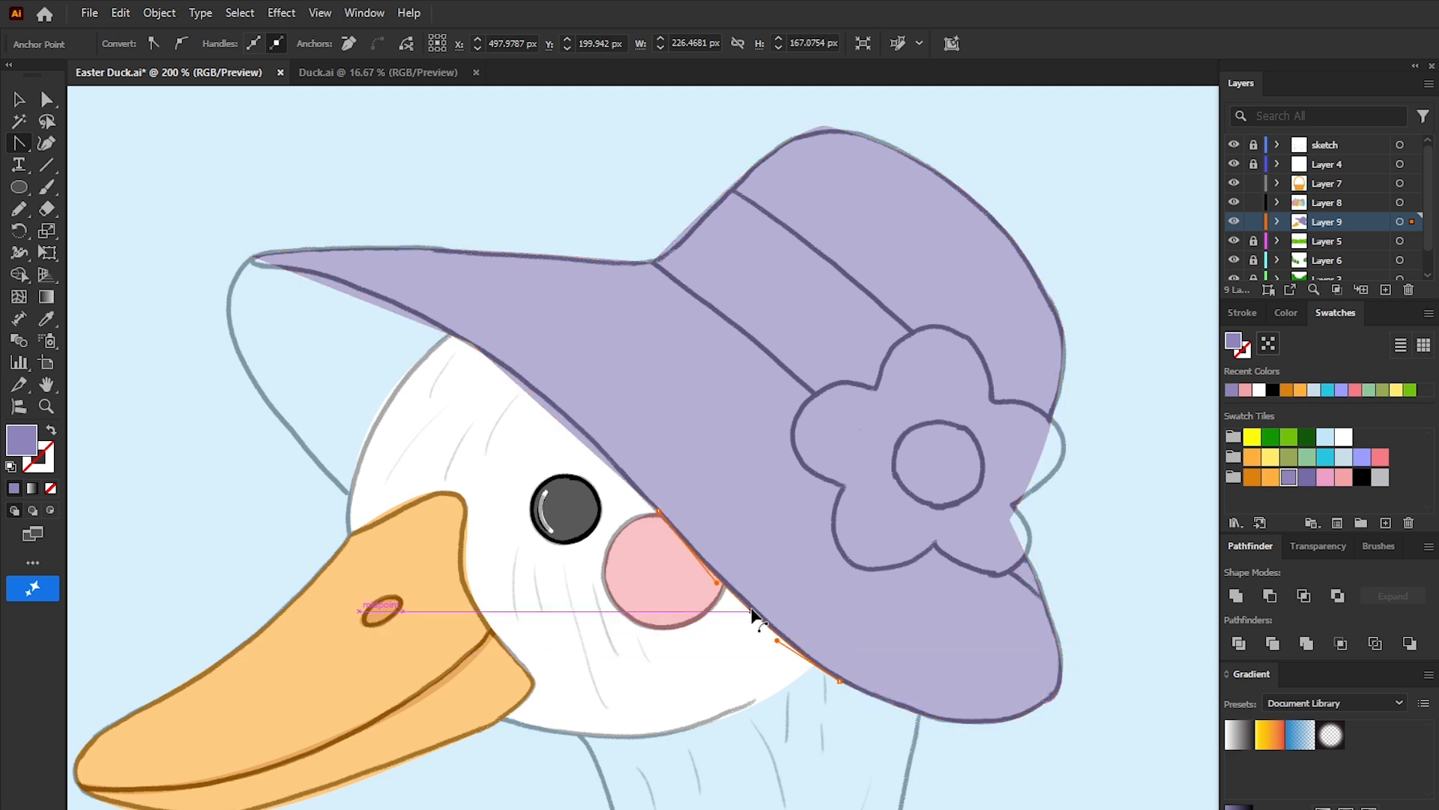
pyautogui.moveTo(424, 313); pyautogui.dragTo(358, 277)
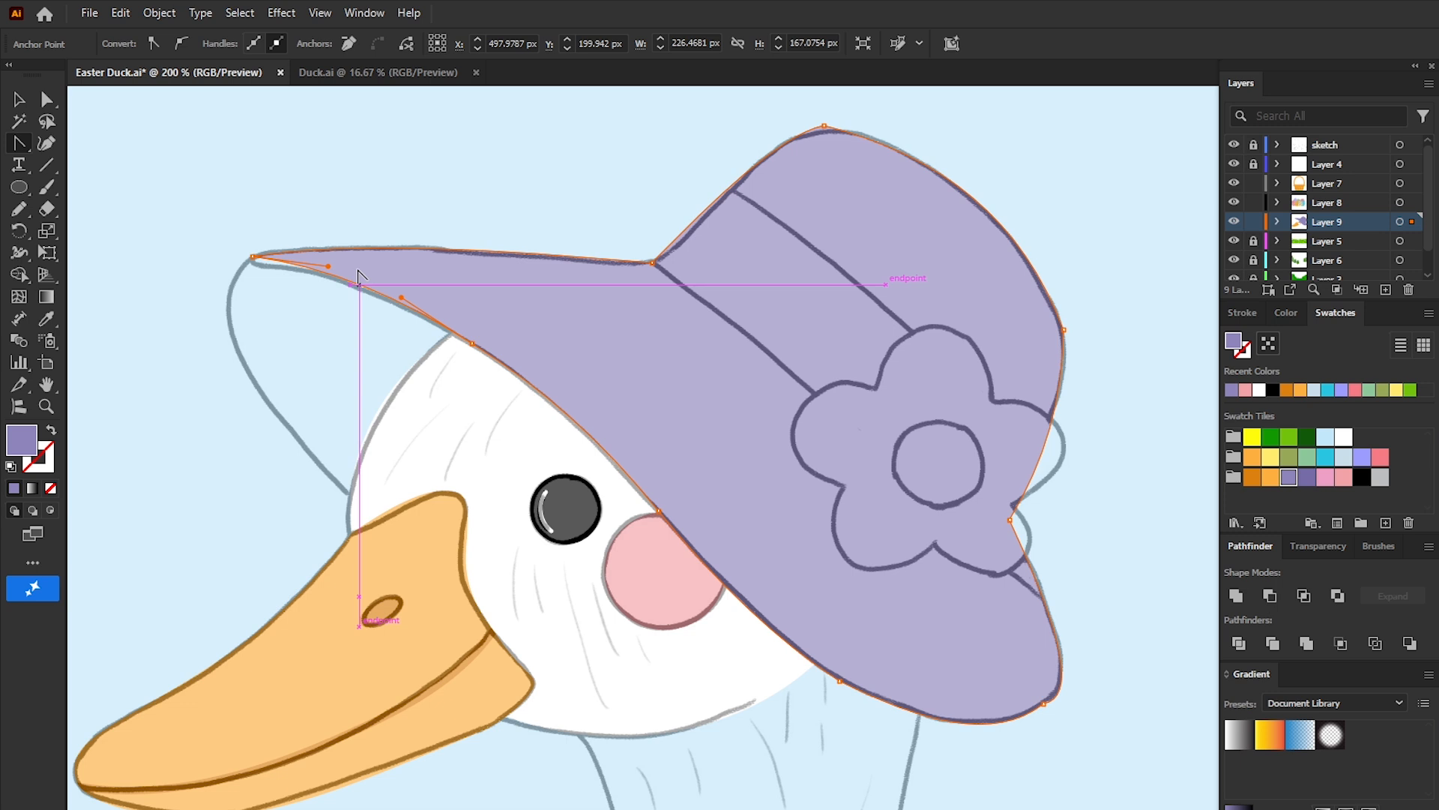
pyautogui.moveTo(253, 258); pyautogui.dragTo(349, 246)
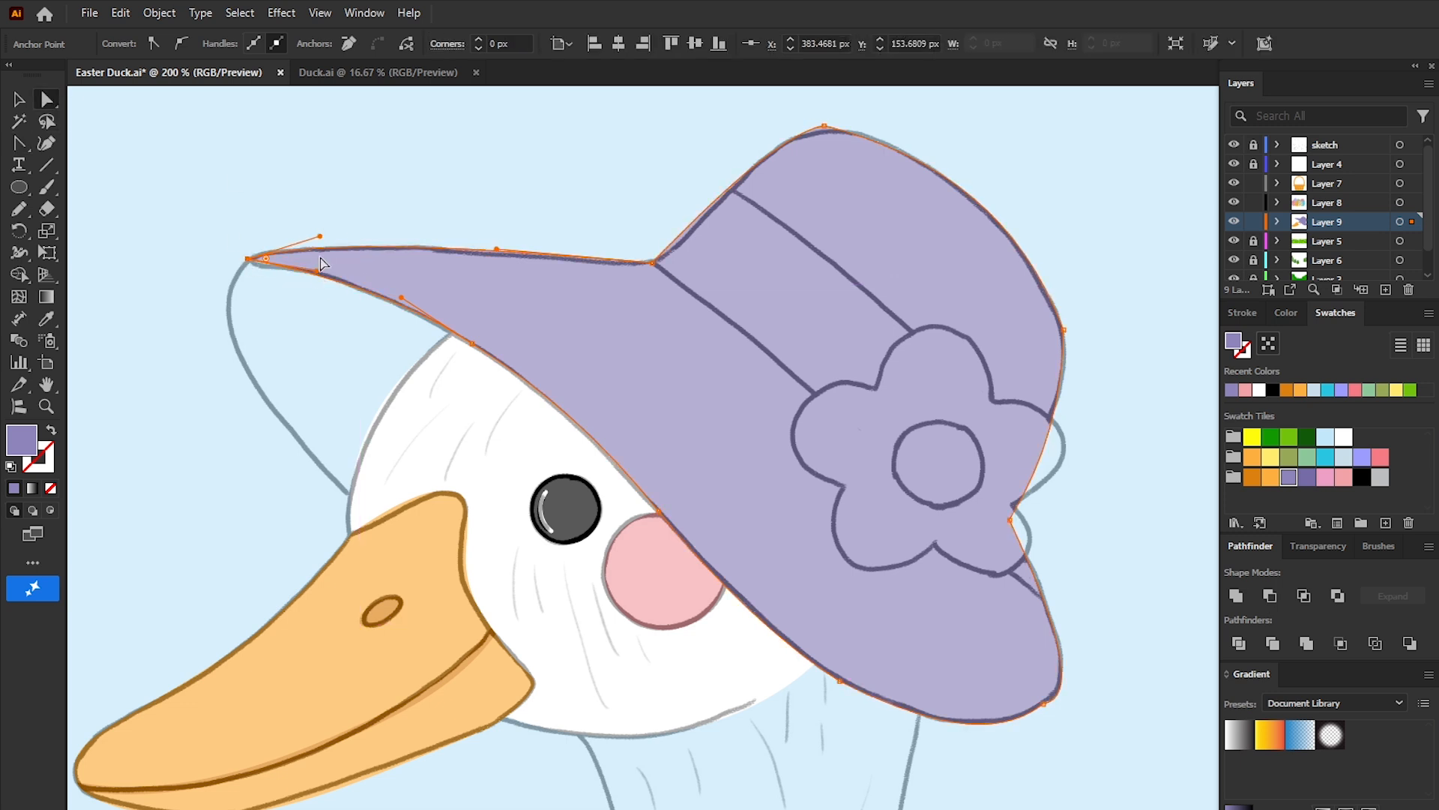
pyautogui.click(1118, 420)
# Step: Trace the underside of the hat's front brim as a closed darker purple shape and send it to the back
pyautogui.click(1308, 478)
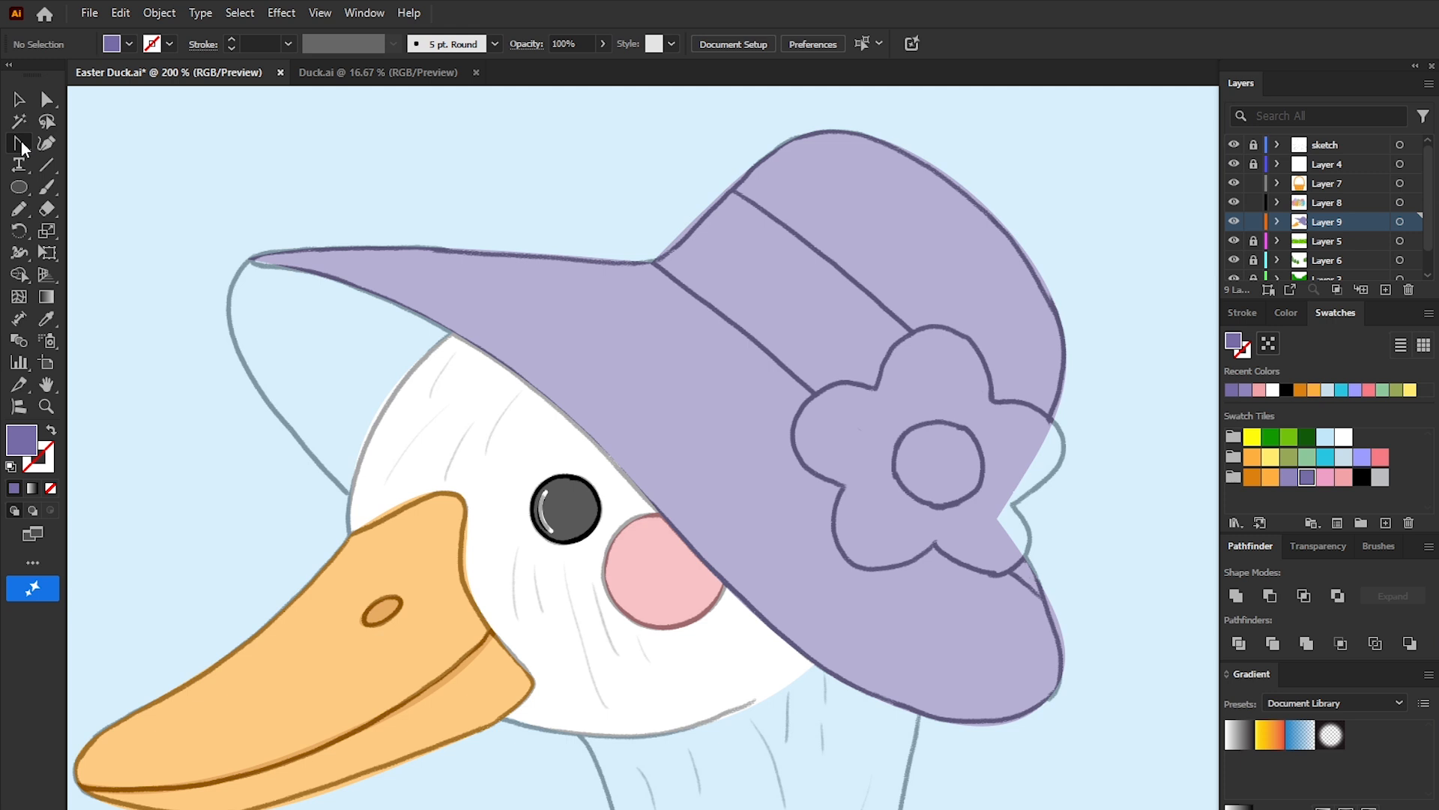
pyautogui.moveTo(23, 148); pyautogui.dragTo(90, 142)
pyautogui.click(249, 260)
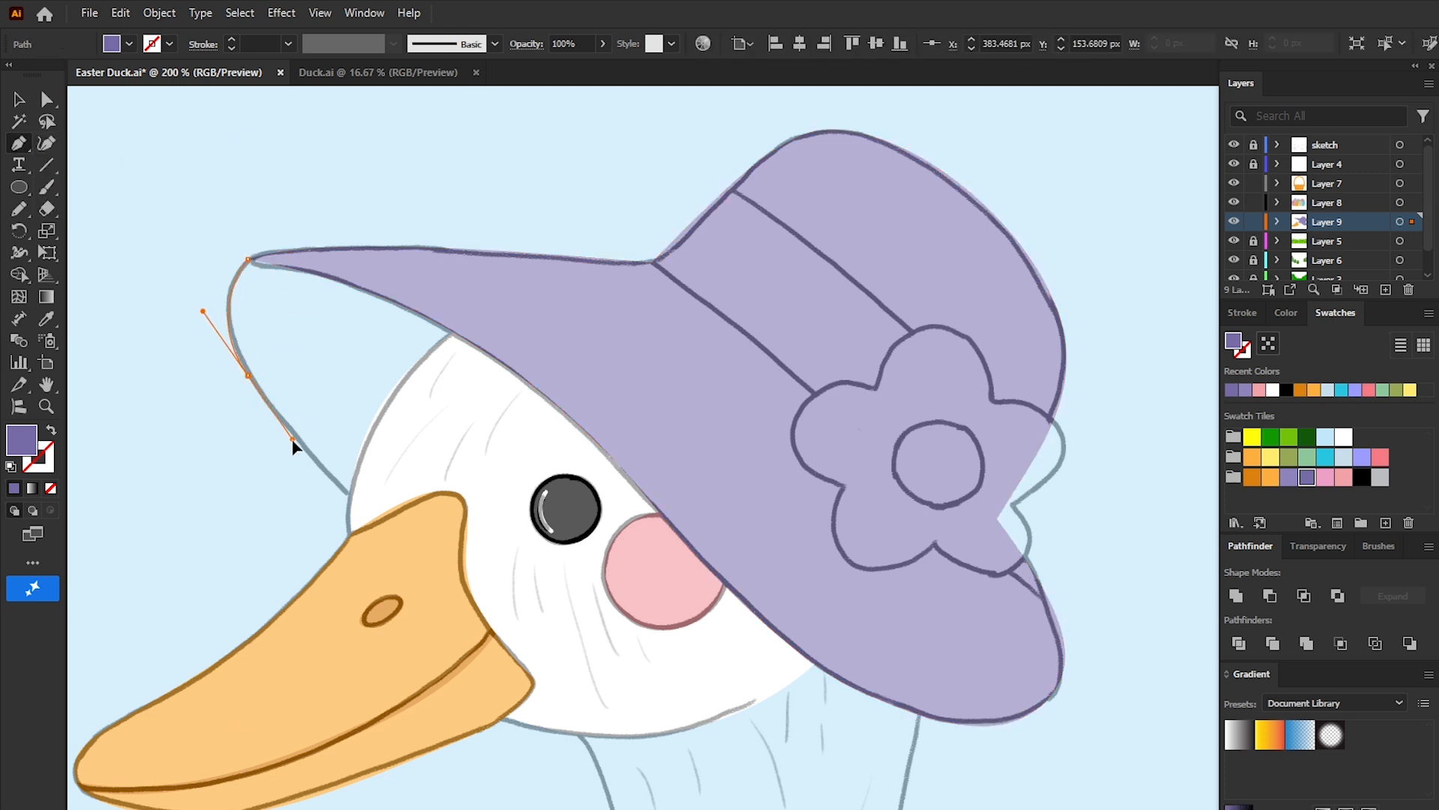
pyautogui.click(389, 543)
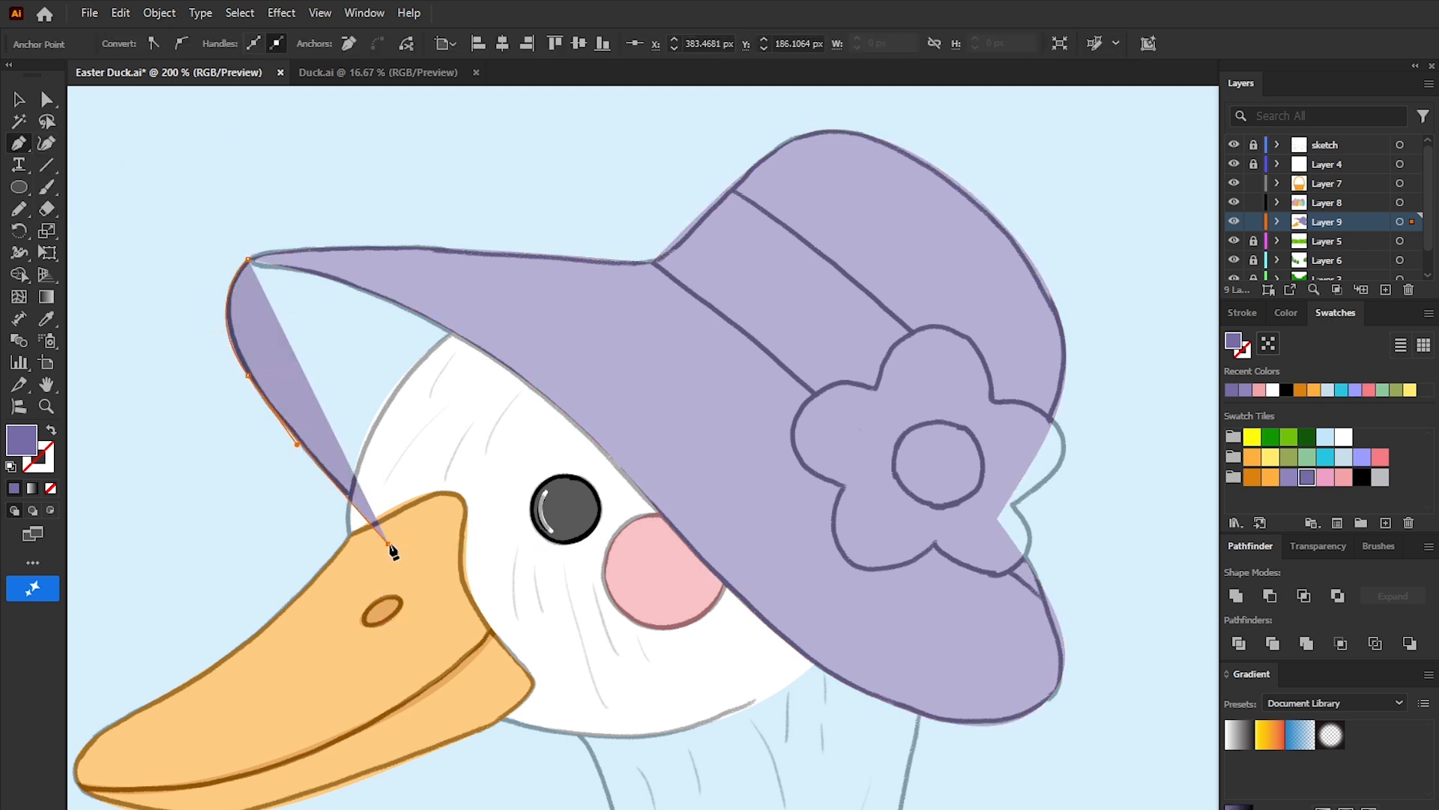
pyautogui.click(565, 312)
pyautogui.click(250, 260)
pyautogui.press('v')
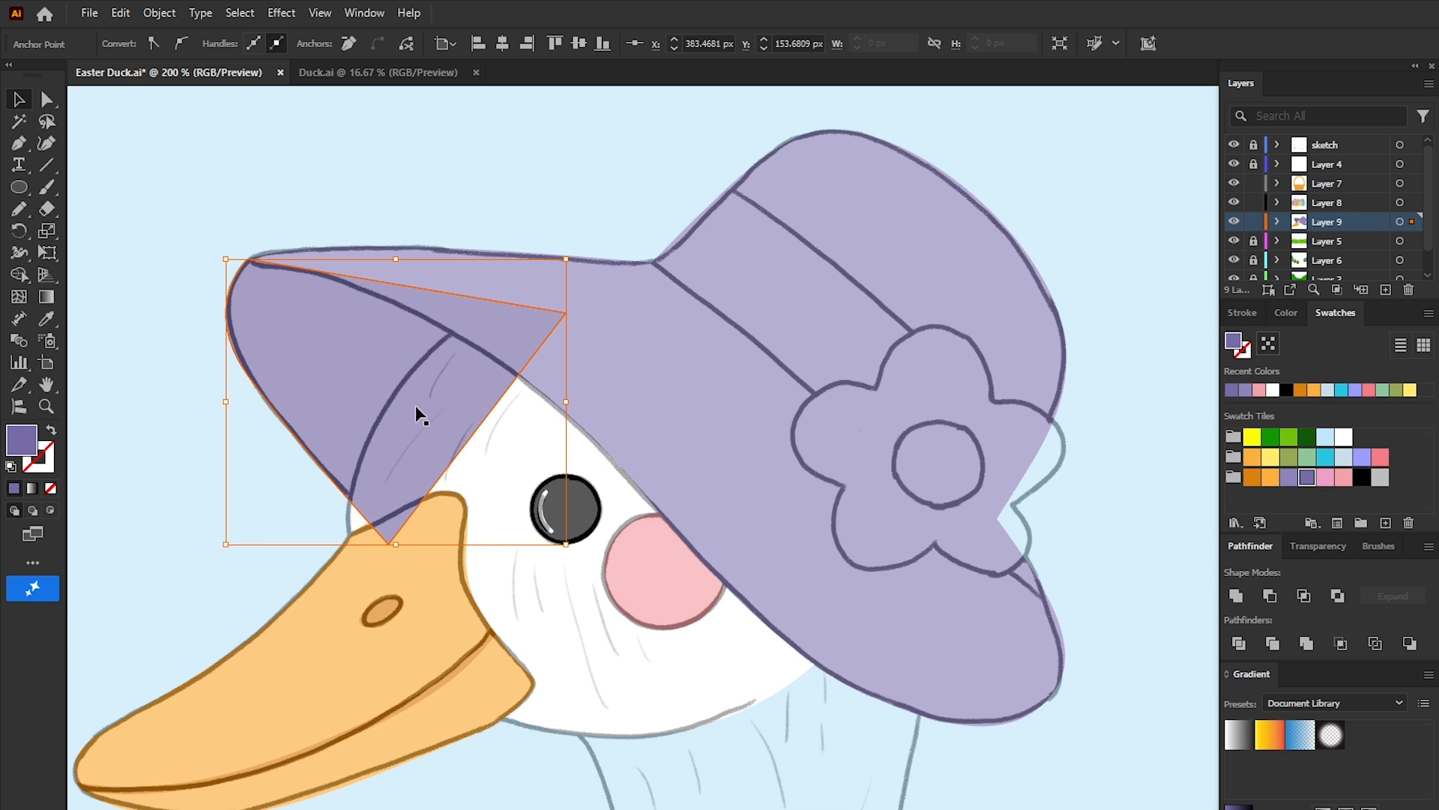
pyautogui.hotkey('ctrl', 'shift', '[')
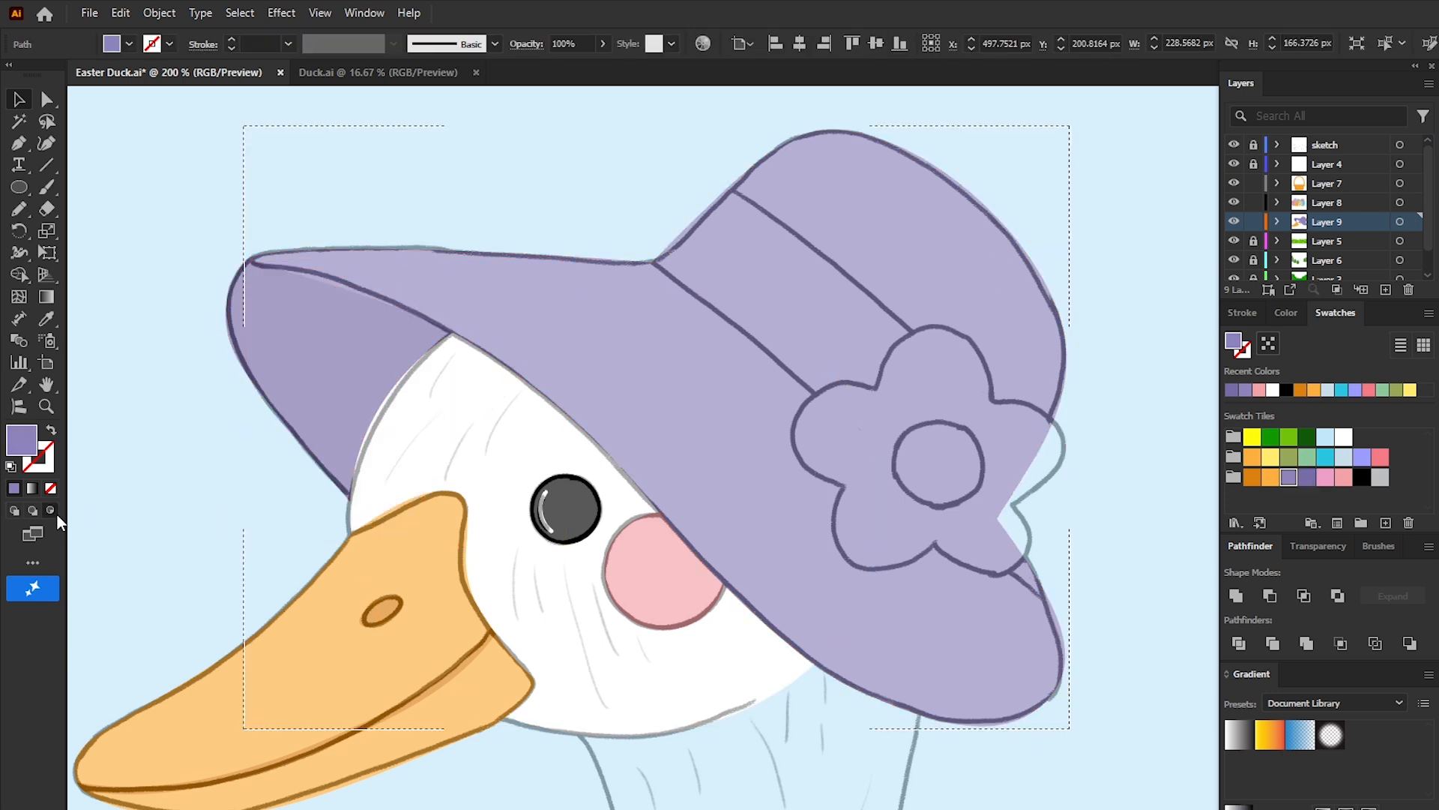
# Step: Draw a pink rectangle inside the hat shape in Draw Inside mode and rotate it to match the sketched hat band
pyautogui.hotkey('ctrl', 'shift', 'a')
pyautogui.click(1325, 477)
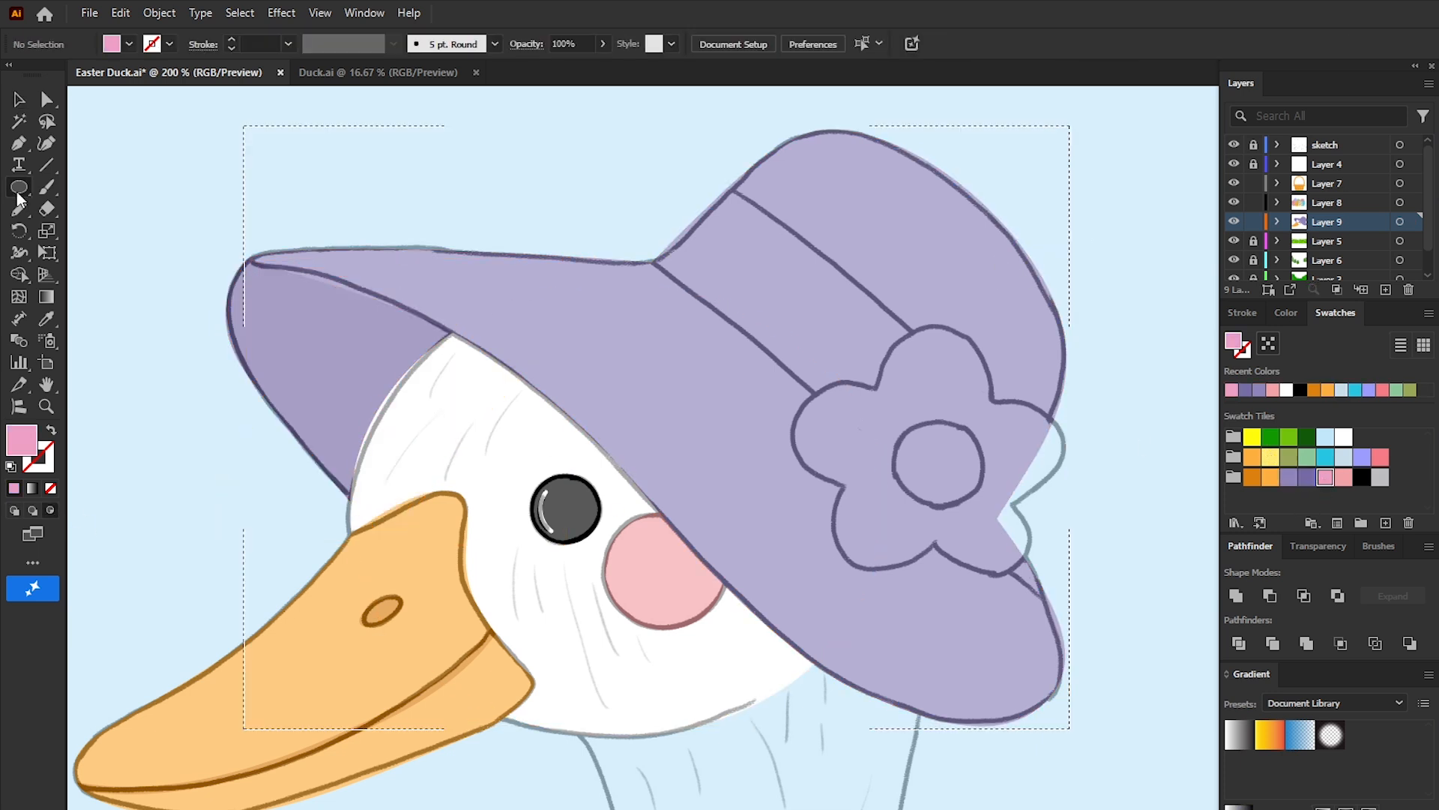
pyautogui.moveTo(20, 198); pyautogui.dragTo(109, 188)
pyautogui.moveTo(690, 175); pyautogui.dragTo(1035, 479)
pyautogui.press('v')
pyautogui.moveTo(886, 569); pyautogui.dragTo(1015, 484)
pyautogui.moveTo(1124, 477)
pyautogui.mouseDown()
pyautogui.moveTo(1044, 488)
pyautogui.moveTo(983, 440)
pyautogui.moveTo(1094, 495)
pyautogui.moveTo(707, 447)
pyautogui.mouseUp()
pyautogui.click(1128, 530)
# Step: Draw a white five-sided polygon with a flat base in the empty sky beside the hat
pyautogui.click(1344, 436)
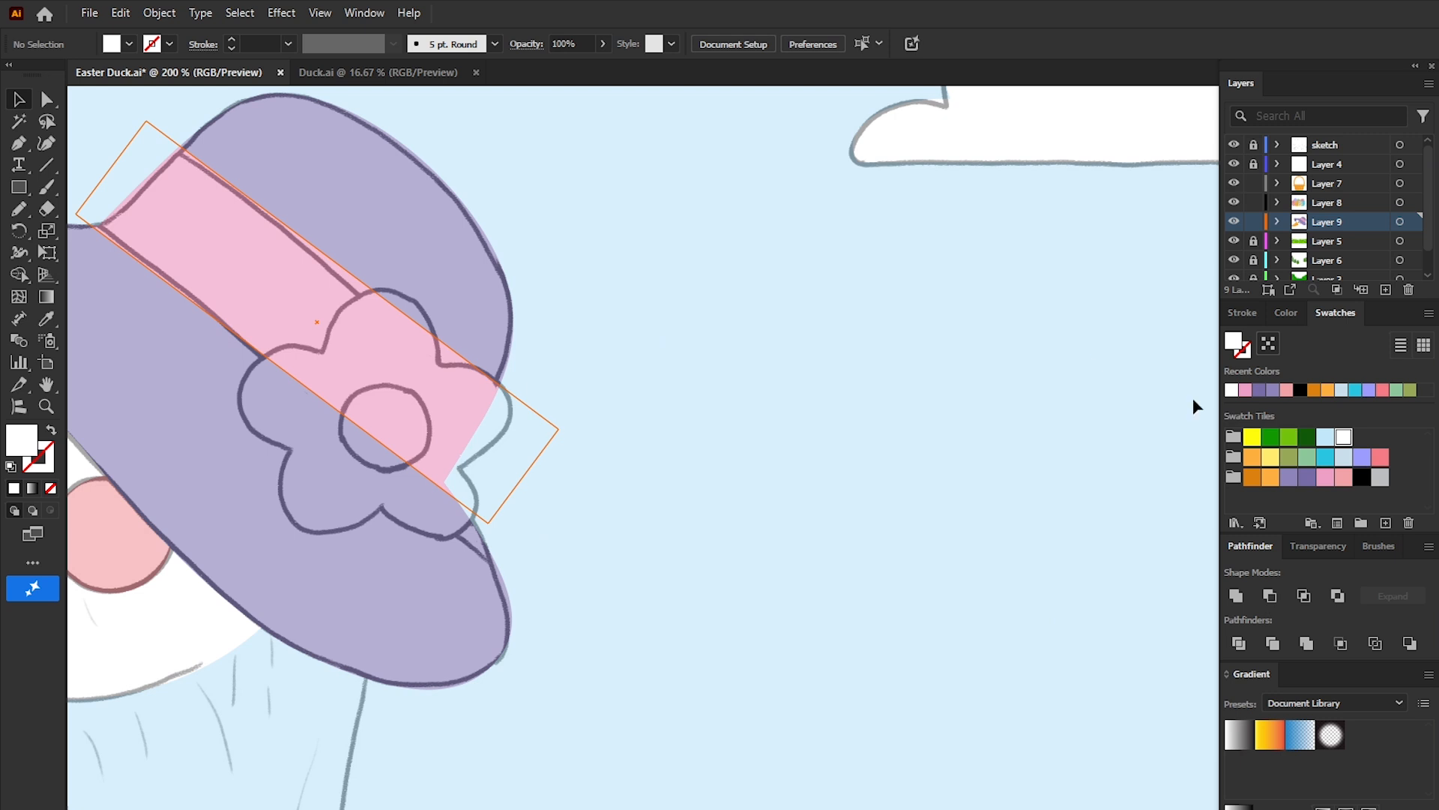
pyautogui.moveTo(19, 187); pyautogui.dragTo(113, 253)
pyautogui.moveTo(737, 419)
pyautogui.mouseDown()
pyautogui.moveTo(813, 498)
pyautogui.moveTo(817, 527)
pyautogui.mouseUp()
pyautogui.press('Down')
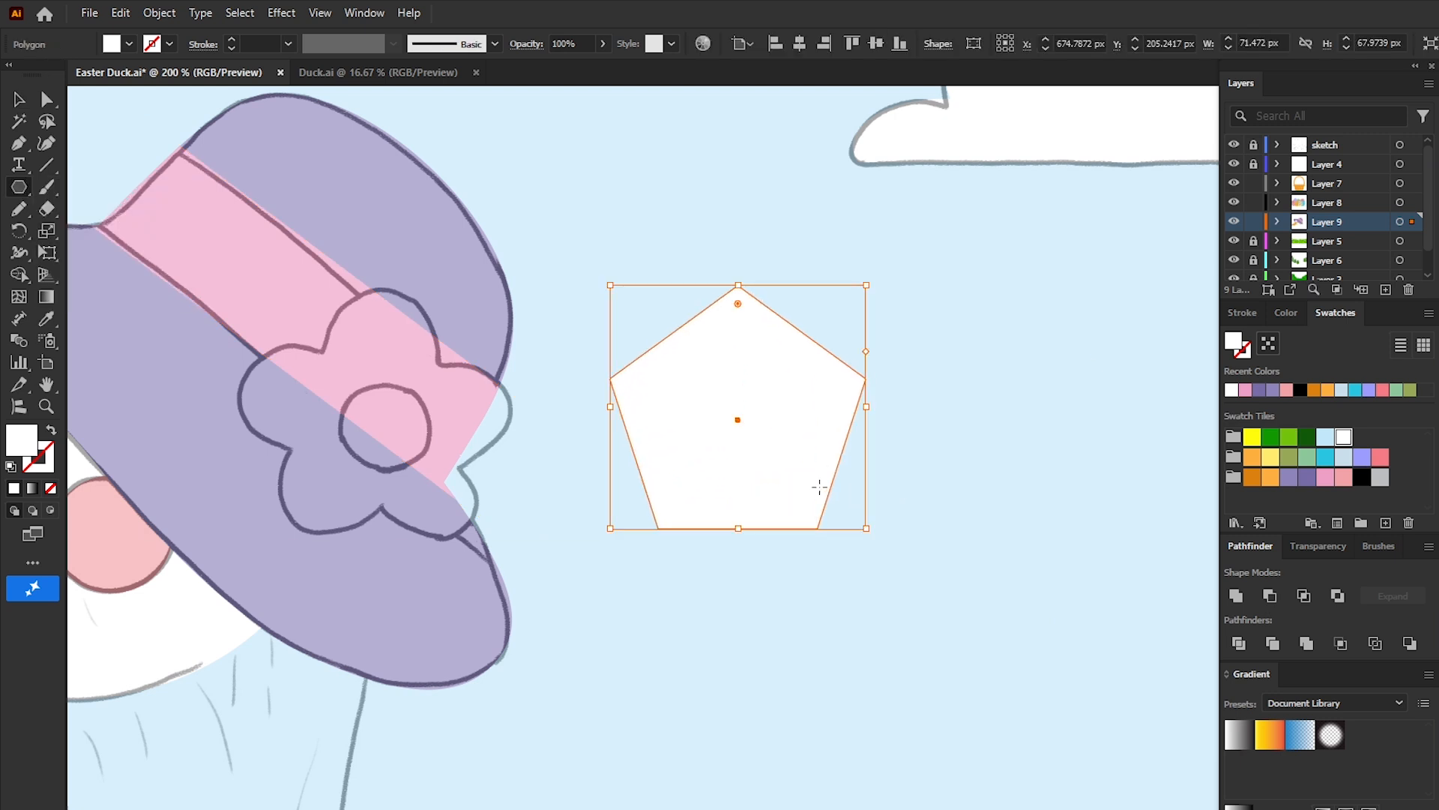
# Step: Apply a Pucker & Bloat effect to the white pentagon to form a five-petal flower and expand its appearance
pyautogui.click(281, 13)
pyautogui.moveTo(337, 160)
pyautogui.click(518, 176)
pyautogui.moveTo(451, 535); pyautogui.dragTo(478, 535)
pyautogui.click(493, 588)
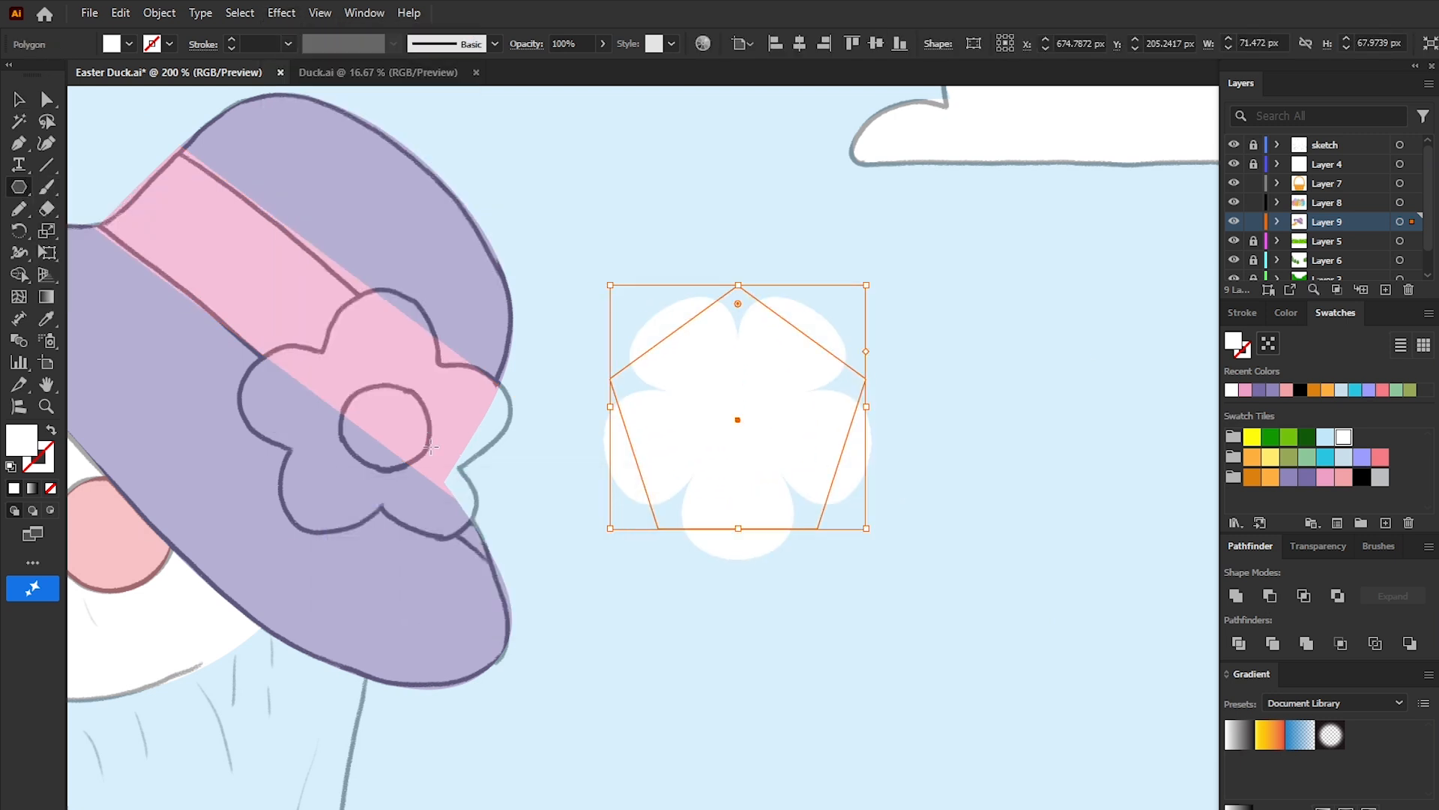
pyautogui.click(159, 12)
pyautogui.click(228, 281)
pyautogui.press('v')
pyautogui.click(922, 414)
# Step: Draw a small yellow circle over the middle of the white flower
pyautogui.click(1251, 437)
pyautogui.click(21, 191)
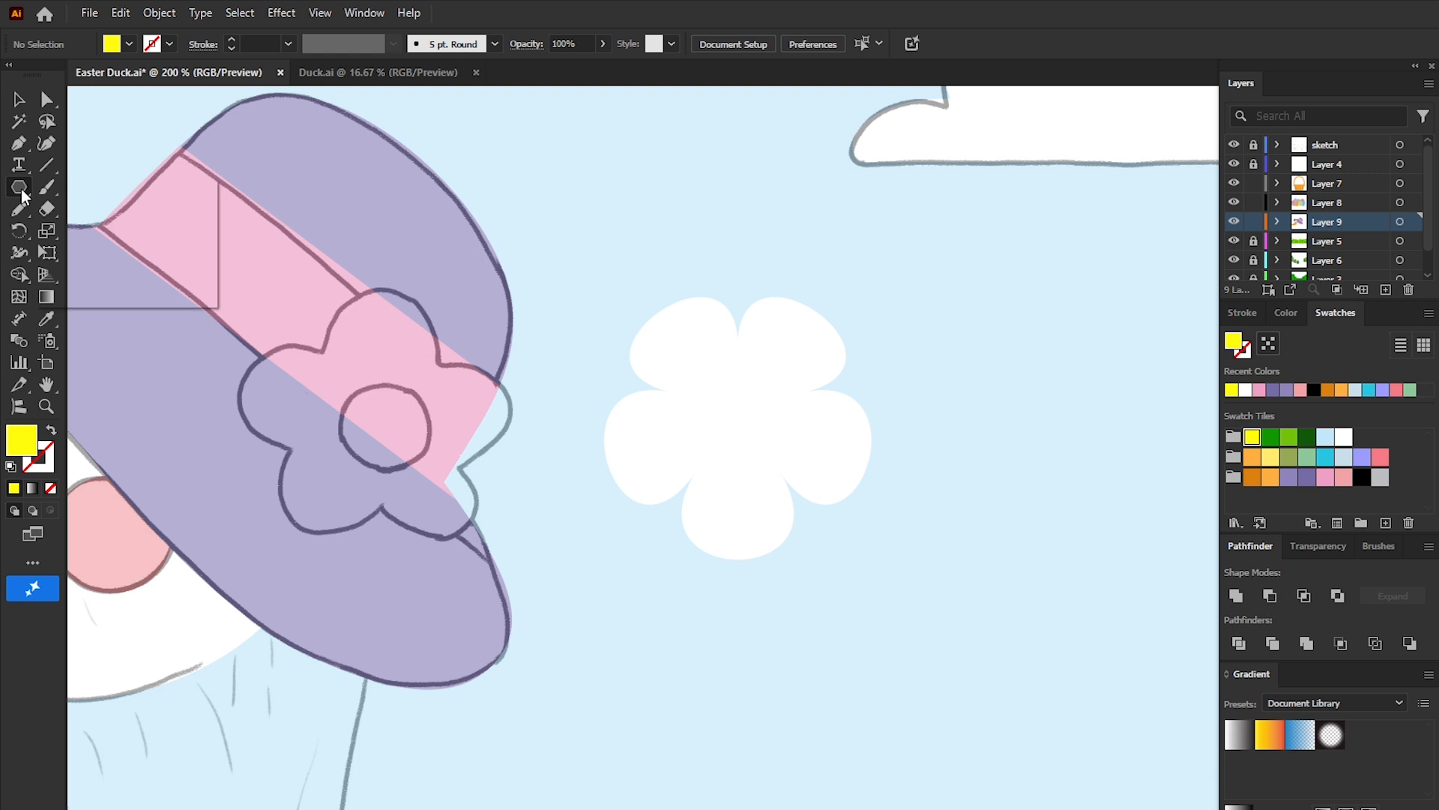
pyautogui.moveTo(716, 386); pyautogui.dragTo(777, 447)
pyautogui.press('v')
# Step: Center-align the yellow circle and the petals horizontally and vertically, then group them and move the flower onto the hat
pyautogui.moveTo(866, 331); pyautogui.dragTo(749, 420)
pyautogui.click(800, 43)
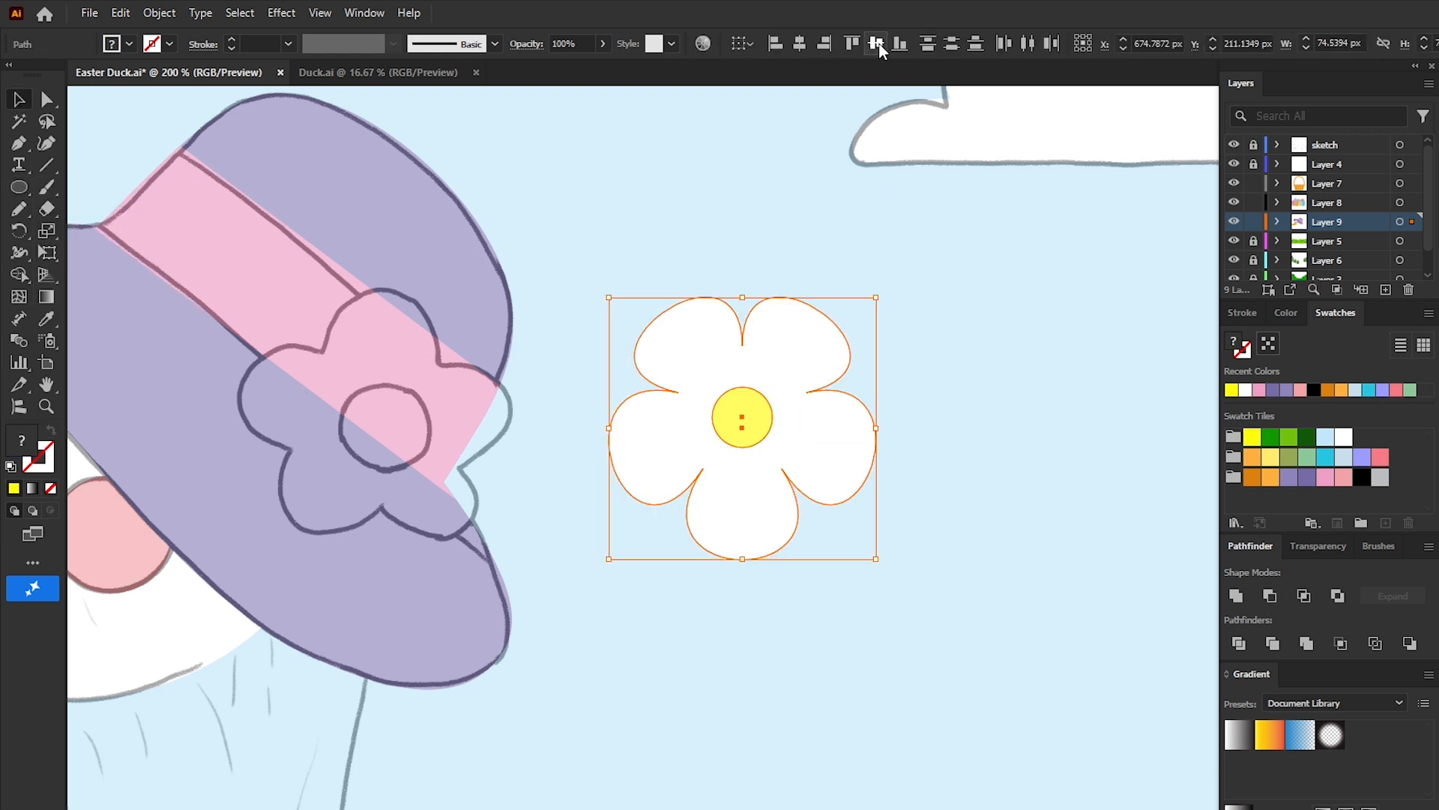
pyautogui.click(876, 43)
pyautogui.hotkey('ctrl', 'g')
pyautogui.moveTo(840, 359); pyautogui.dragTo(562, 462)
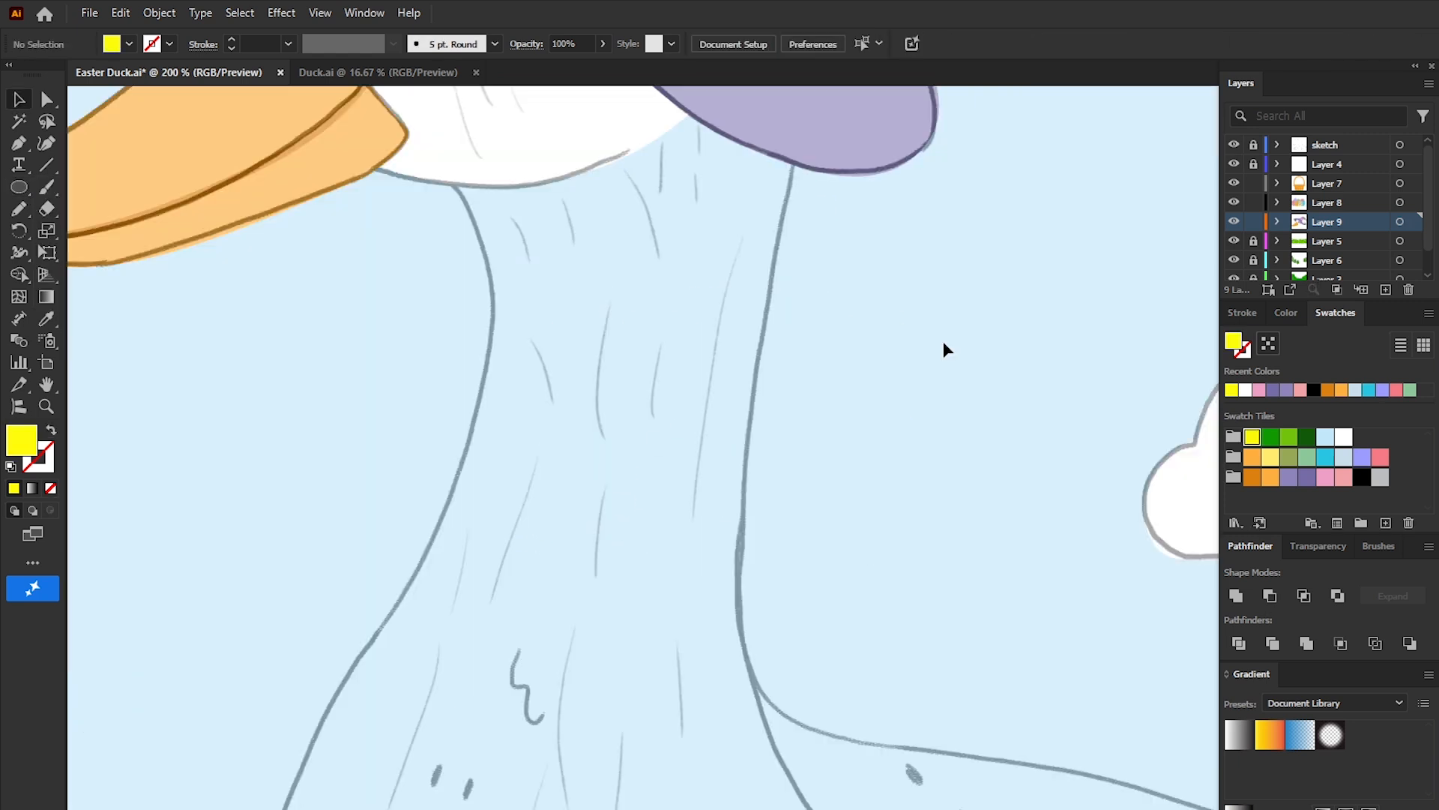
# Step: Start a white Pen path under the duck's head and trace the front of the neck and breast with straight segments
pyautogui.click(435, 155)
pyautogui.click(492, 359)
pyautogui.click(411, 580)
pyautogui.press('space')
pyautogui.moveTo(402, 681); pyautogui.dragTo(510, 268)
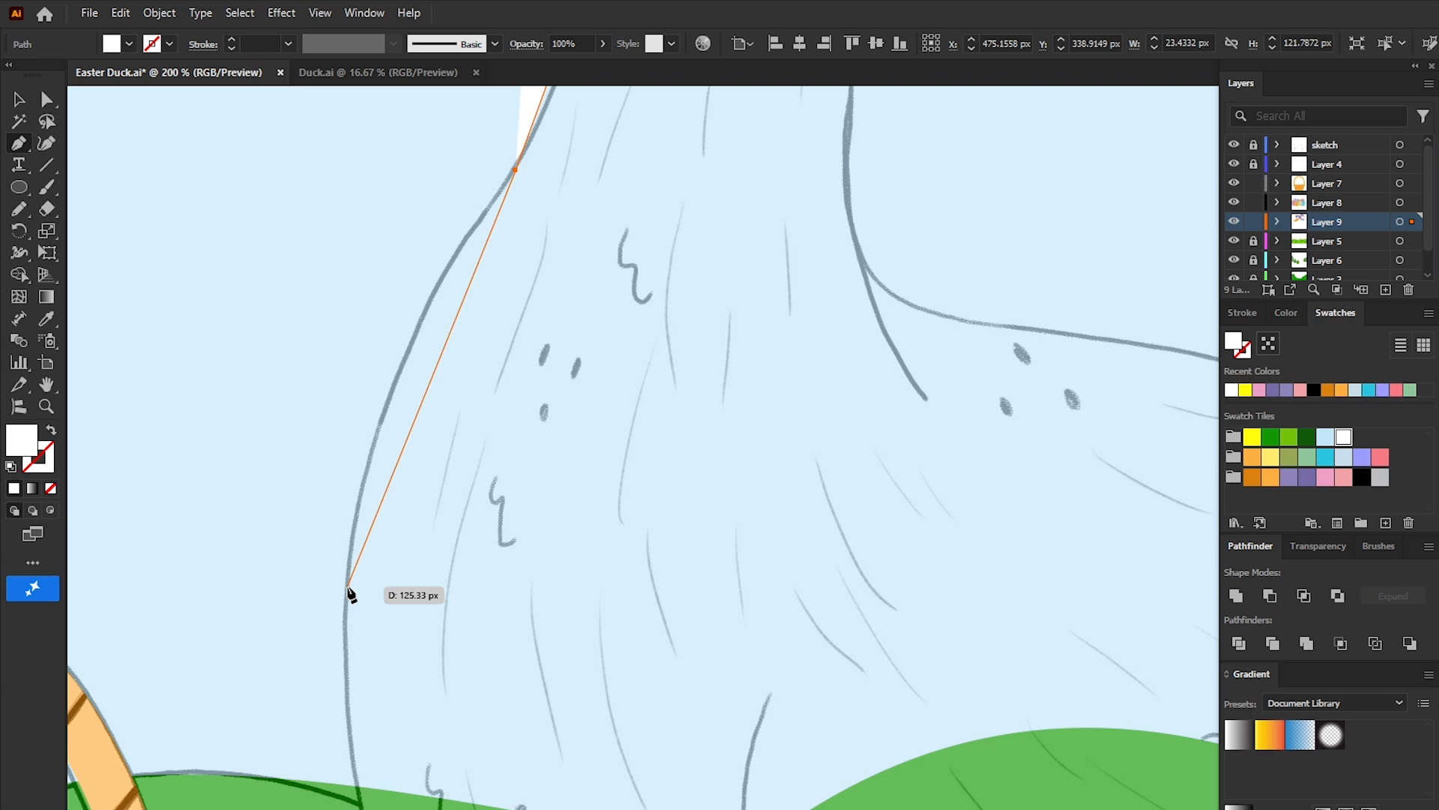
pyautogui.click(347, 588)
pyautogui.press('space')
pyautogui.moveTo(494, 664); pyautogui.dragTo(391, 211)
pyautogui.click(312, 538)
pyautogui.click(502, 786)
# Step: Continue the white body path along the sketched belly, passing above both feet toward the tail
pyautogui.press('space')
pyautogui.moveTo(689, 717); pyautogui.dragTo(454, 214)
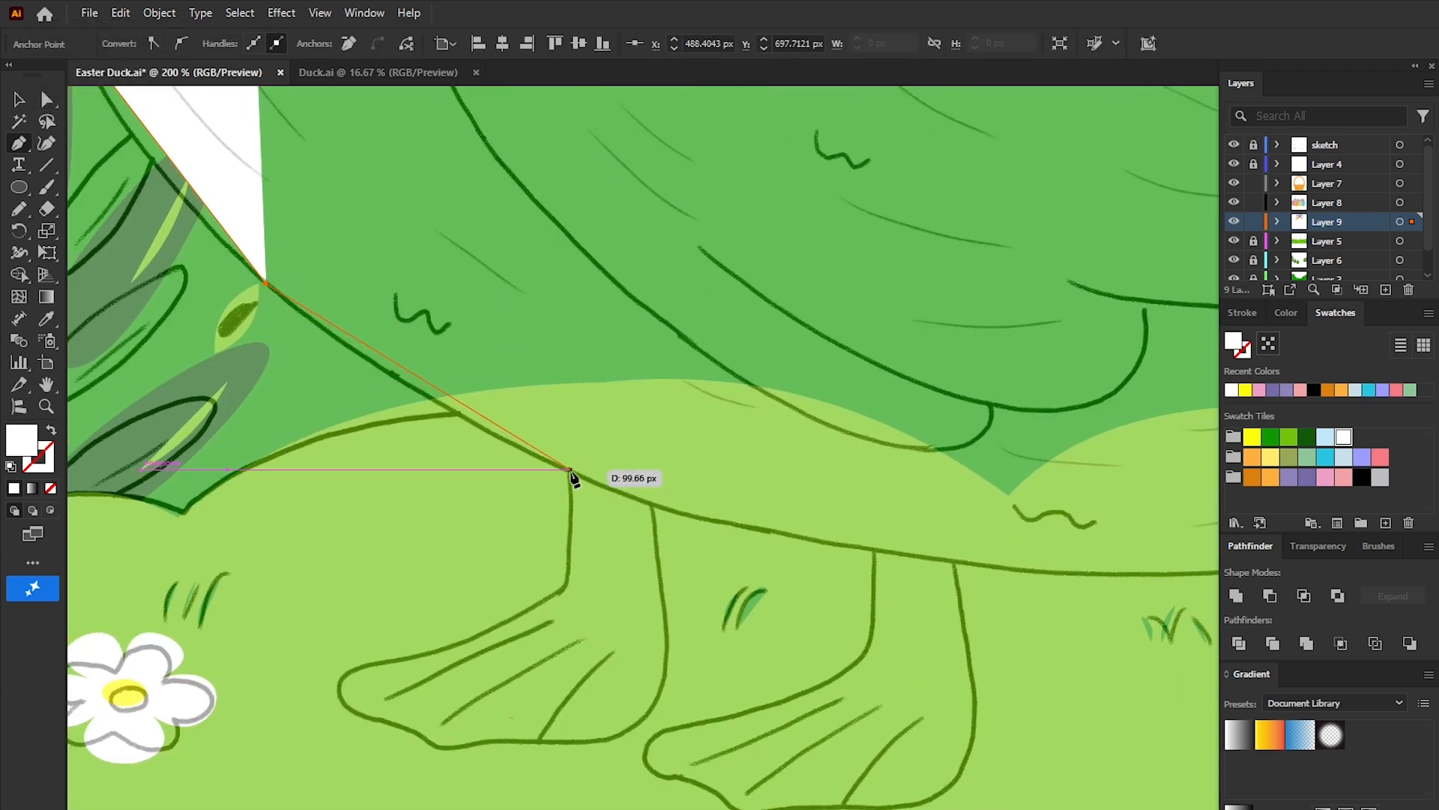
pyautogui.click(570, 470)
pyautogui.click(874, 549)
pyautogui.press('space')
pyautogui.moveTo(1050, 563); pyautogui.dragTo(578, 475)
pyautogui.click(830, 481)
pyautogui.press('space')
pyautogui.moveTo(935, 403); pyautogui.dragTo(510, 517)
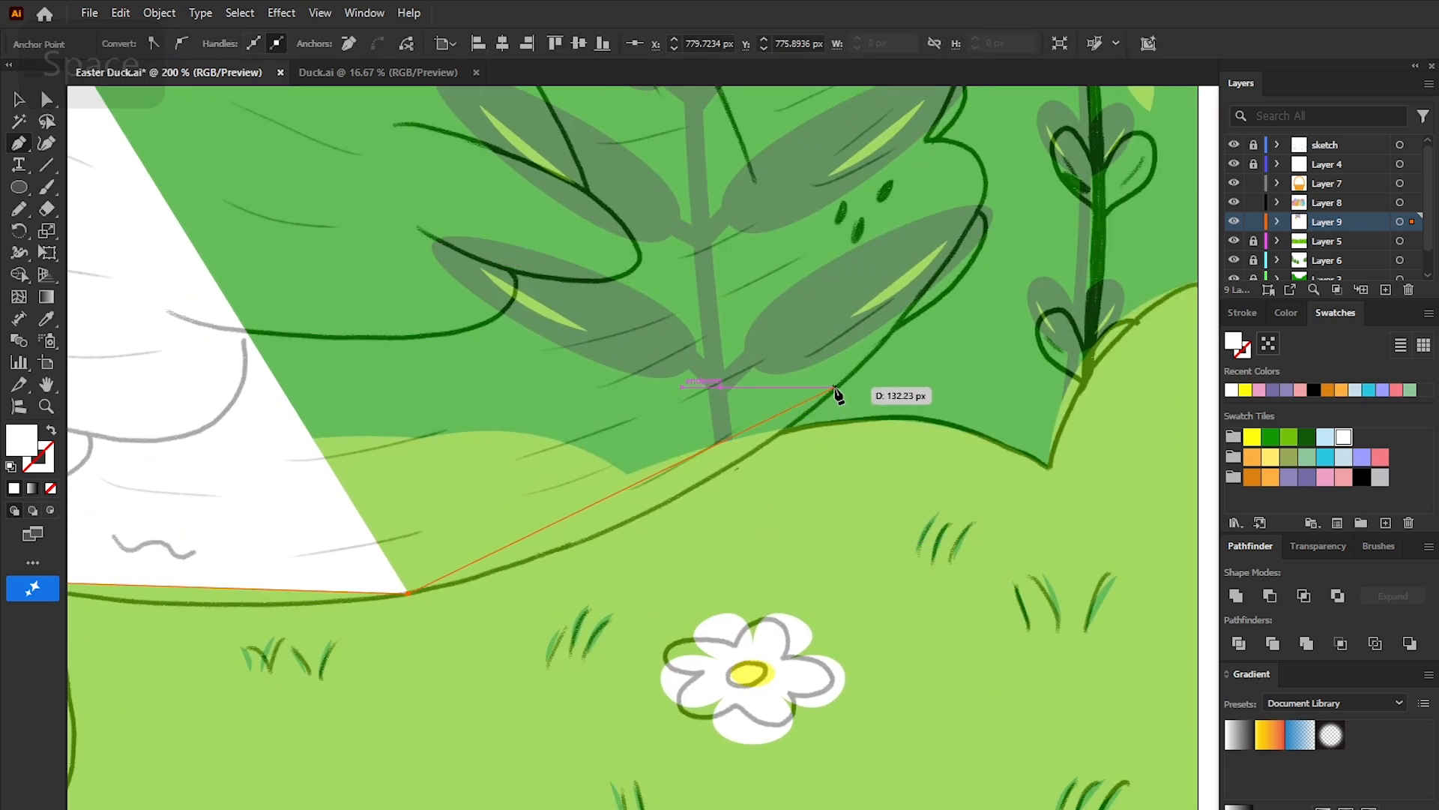
# Step: Continue the white body path up the rear and around the sketched tail feather points with straight segments
pyautogui.click(836, 386)
pyautogui.press('space')
pyautogui.moveTo(892, 300); pyautogui.dragTo(740, 598)
pyautogui.click(829, 455)
pyautogui.click(772, 438)
pyautogui.click(798, 304)
pyautogui.click(707, 345)
pyautogui.click(690, 317)
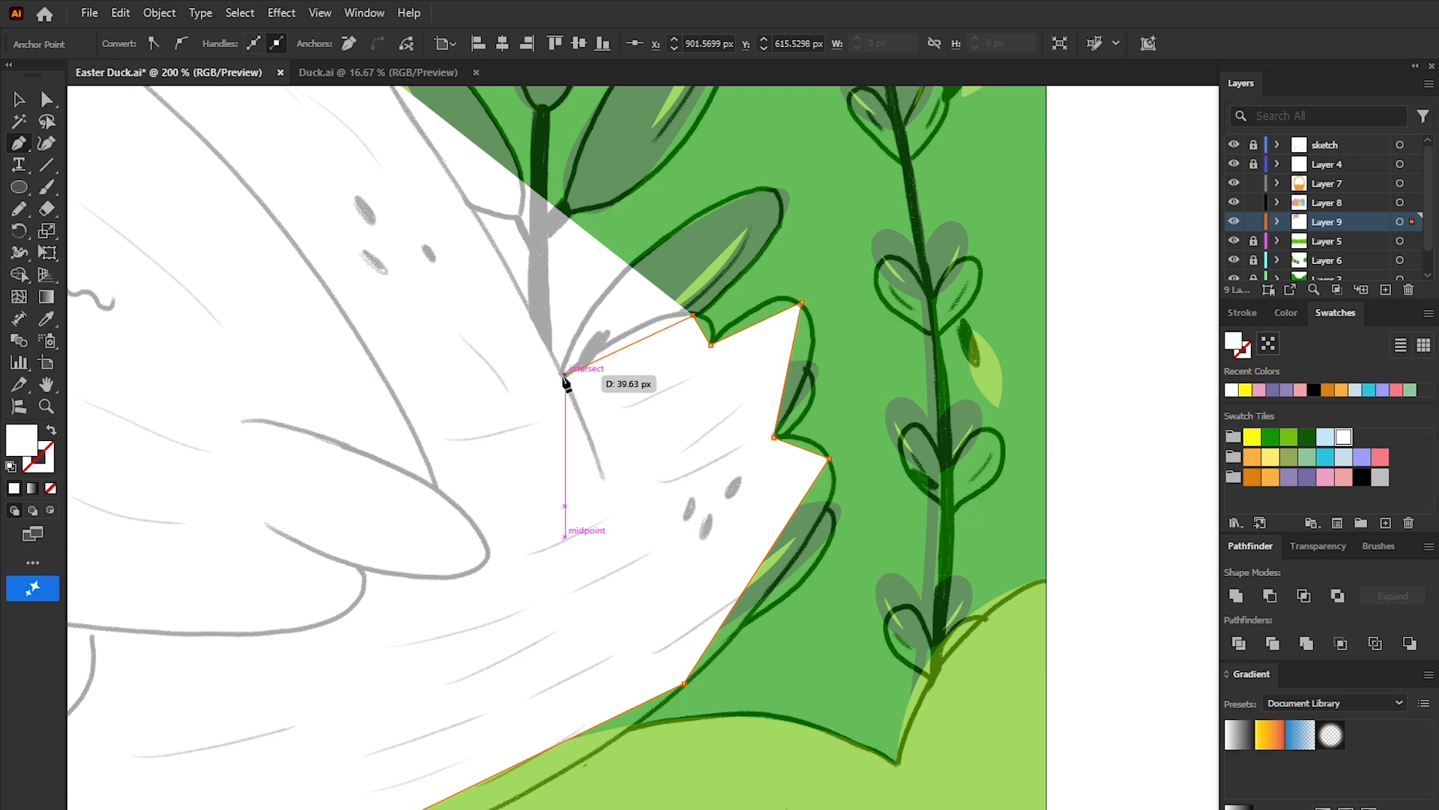
pyautogui.click(562, 375)
# Step: Trace the duck's back and the rear of its neck, closing the white body path beneath the head and hat
pyautogui.press('space')
pyautogui.moveTo(509, 217); pyautogui.dragTo(770, 574)
pyautogui.click(616, 403)
pyautogui.moveTo(375, 201); pyautogui.dragTo(620, 414)
pyautogui.click(606, 401)
pyautogui.moveTo(405, 322); pyautogui.dragTo(748, 476)
pyautogui.click(678, 462)
pyautogui.click(353, 395)
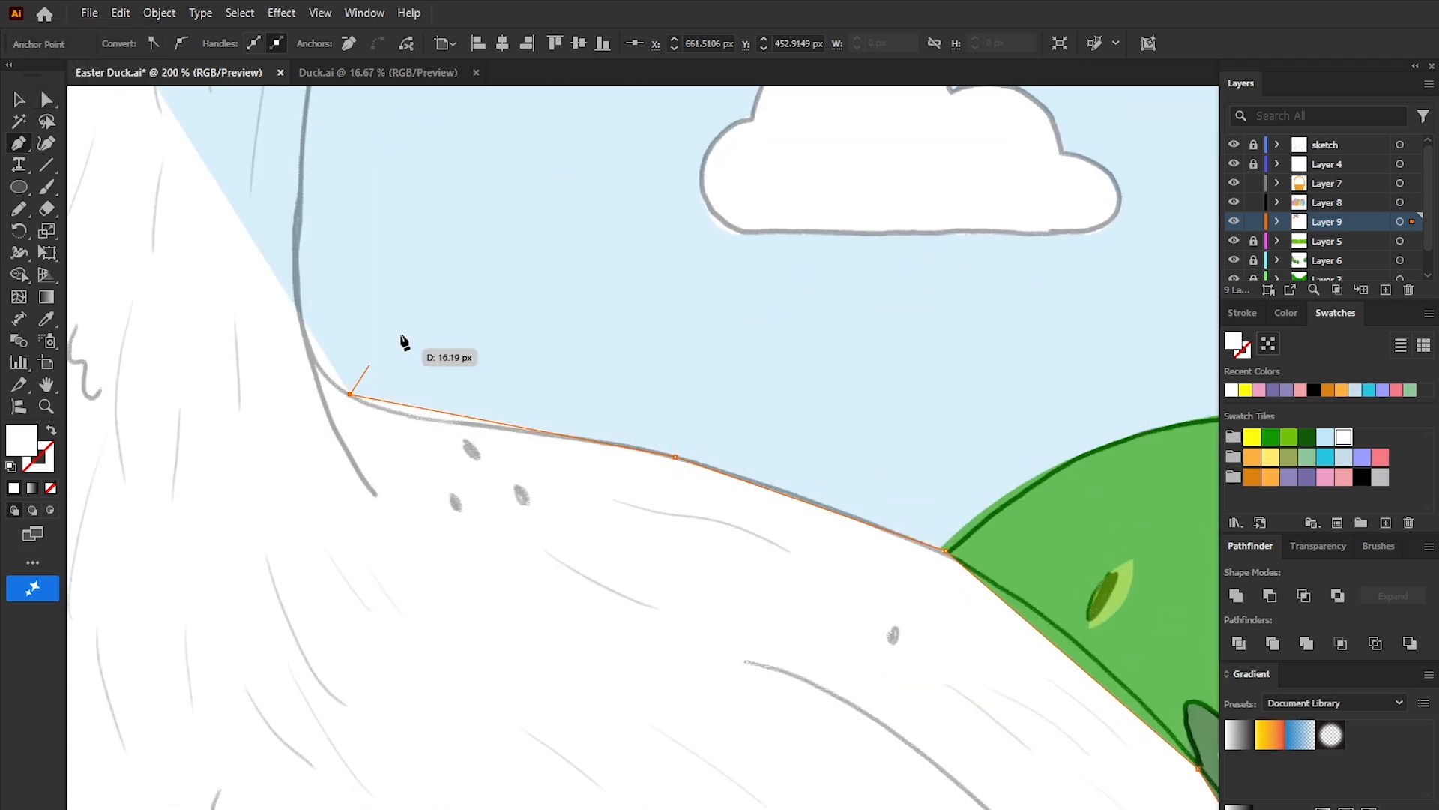
pyautogui.moveTo(397, 233); pyautogui.dragTo(608, 612)
pyautogui.click(517, 502)
pyautogui.click(586, 107)
pyautogui.click(208, 212)
# Step: Curve the front neck and upper breast edges of the white body with the Anchor Point tool to match the sketch
pyautogui.moveTo(19, 142); pyautogui.dragTo(105, 212)
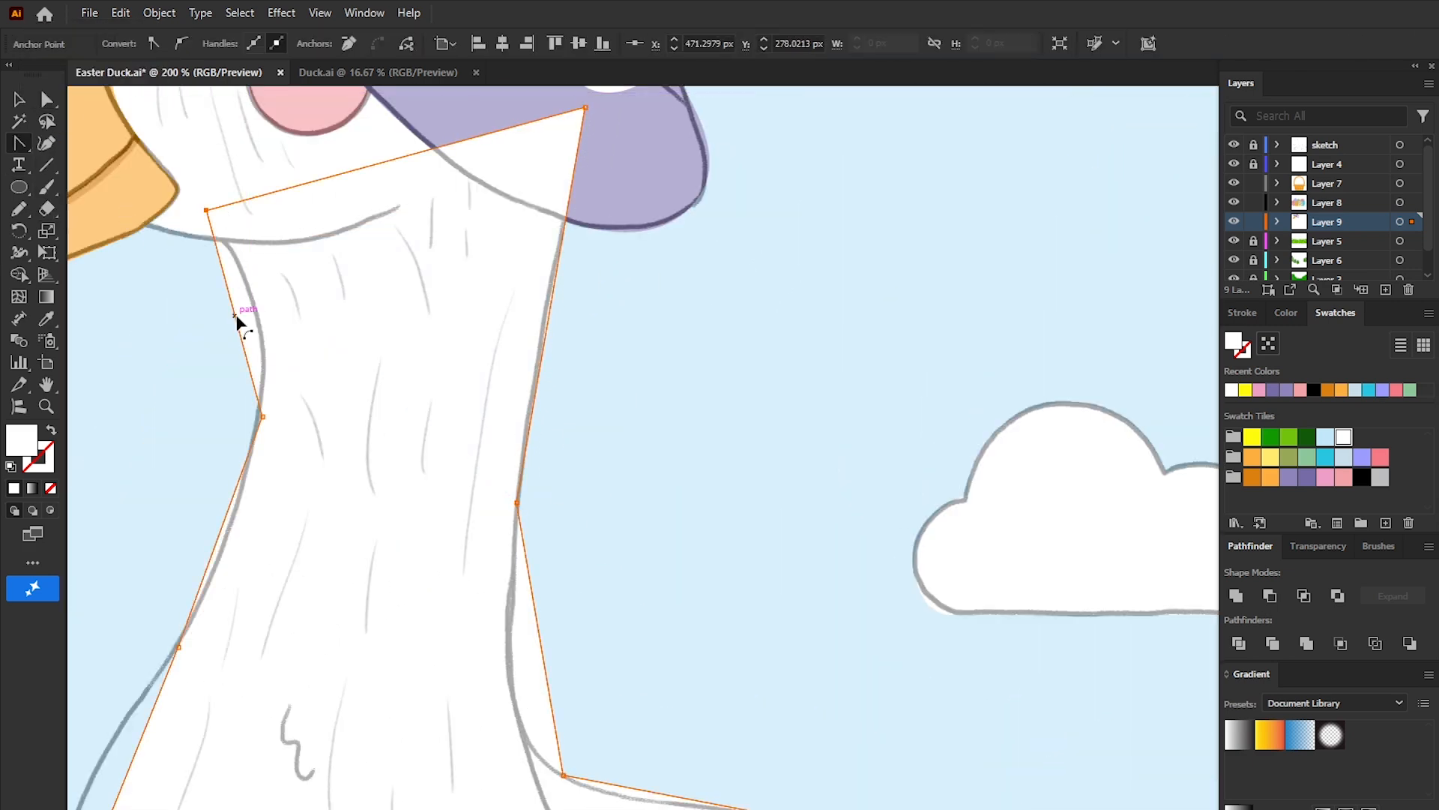
pyautogui.press('space')
pyautogui.moveTo(352, 468); pyautogui.dragTo(567, 271)
pyautogui.moveTo(435, 334); pyautogui.dragTo(446, 338)
pyautogui.press('space')
pyautogui.moveTo(437, 498); pyautogui.dragTo(495, 295)
pyautogui.moveTo(367, 456); pyautogui.dragTo(335, 446)
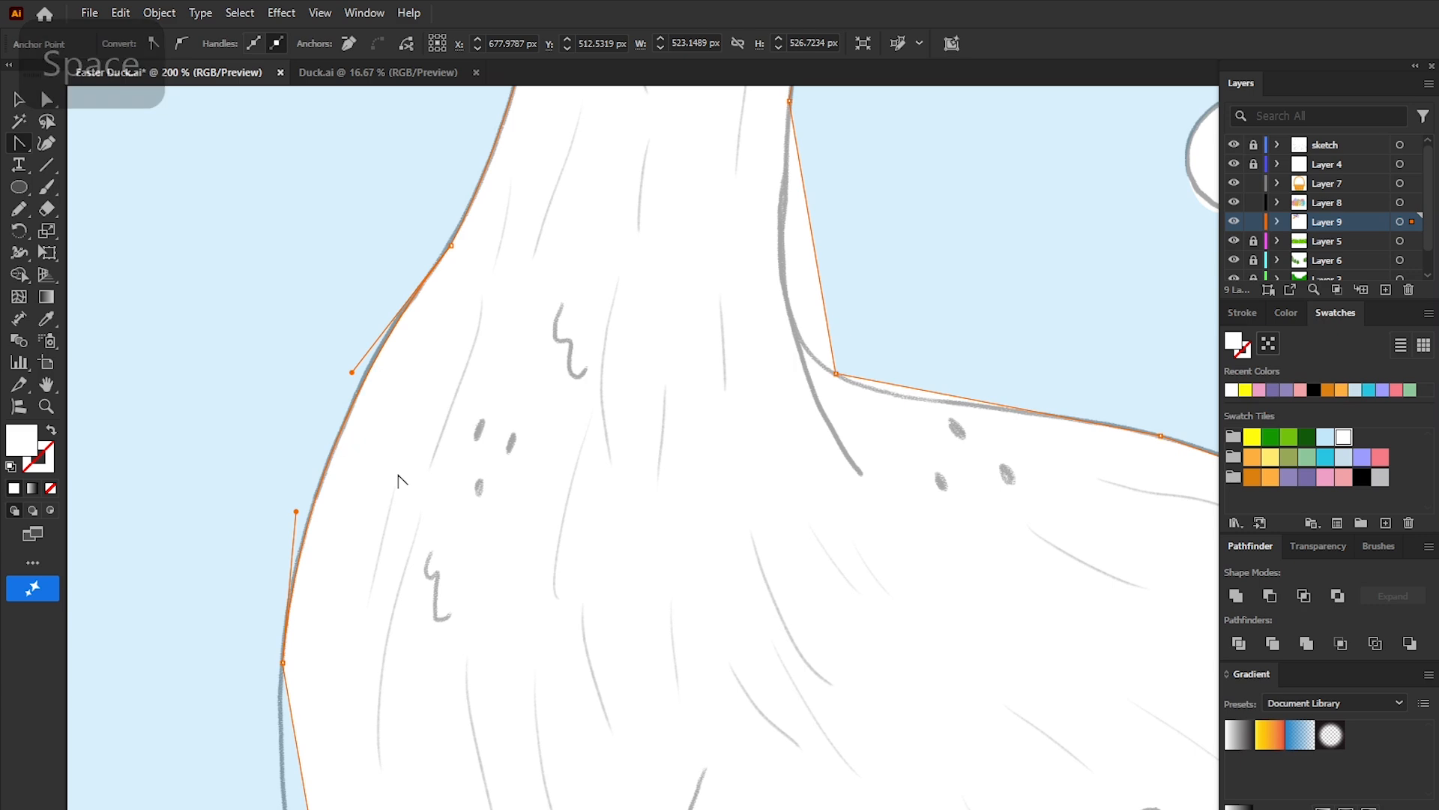
# Step: Bend the body's lower breast and belly segments into curves that follow the sketched outline
pyautogui.press('space')
pyautogui.moveTo(404, 588); pyautogui.dragTo(400, 182)
pyautogui.press('space')
pyautogui.moveTo(311, 454); pyautogui.dragTo(307, 442)
pyautogui.moveTo(420, 570); pyautogui.dragTo(307, 113)
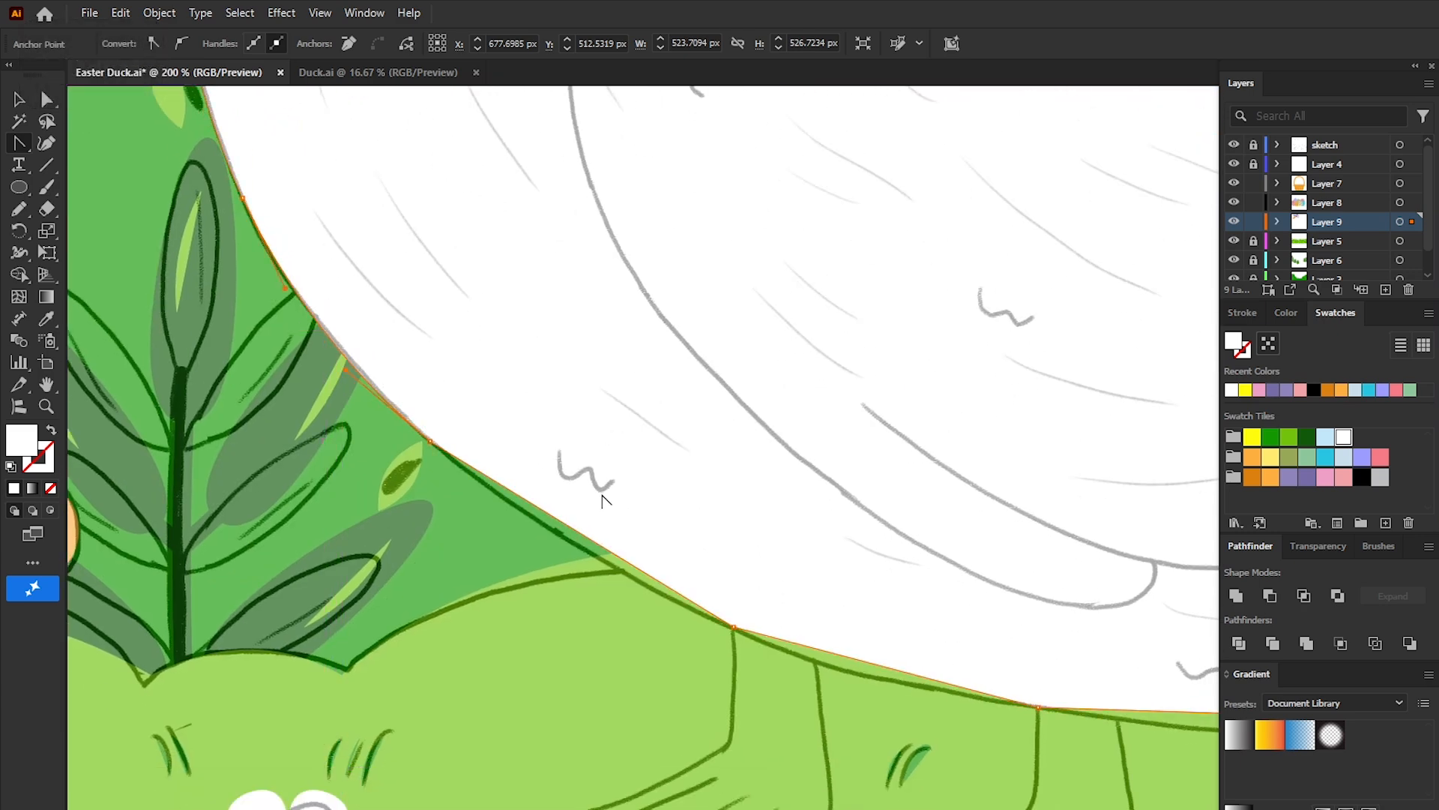
pyautogui.moveTo(584, 555); pyautogui.dragTo(587, 558)
pyautogui.press('space')
pyautogui.moveTo(934, 548); pyautogui.dragTo(495, 155)
pyautogui.moveTo(436, 271); pyautogui.dragTo(432, 284)
pyautogui.moveTo(818, 318); pyautogui.dragTo(820, 335)
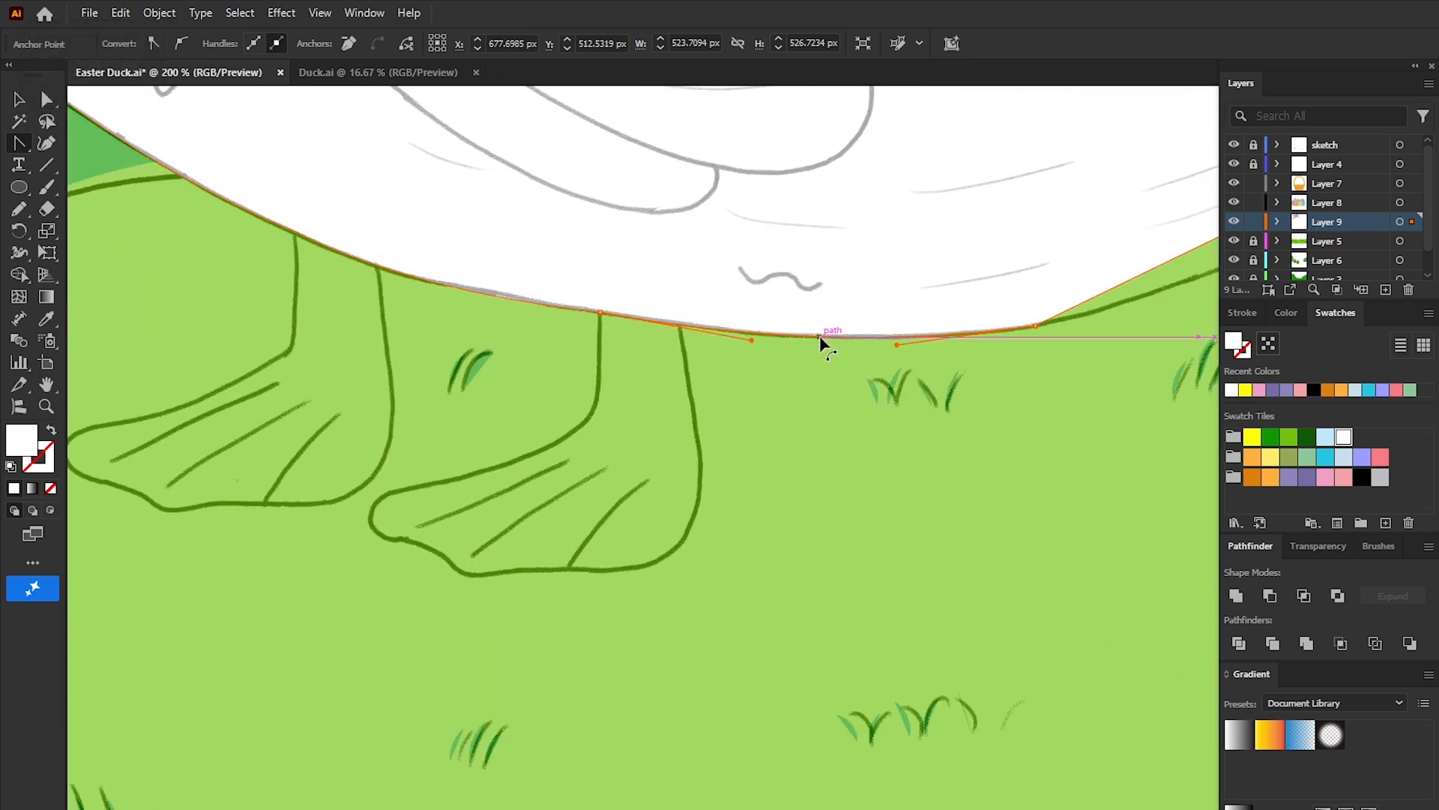
# Step: Curve the body's rear underside and the tail feather edges to match the sketched tail
pyautogui.press('space')
pyautogui.moveTo(1192, 255)
pyautogui.mouseDown()
pyautogui.moveTo(615, 303)
pyautogui.moveTo(639, 318)
pyautogui.mouseUp()
pyautogui.press('space')
pyautogui.moveTo(771, 170); pyautogui.dragTo(379, 500)
pyautogui.moveTo(573, 377); pyautogui.dragTo(599, 384)
pyautogui.moveTo(613, 262); pyautogui.dragTo(618, 256)
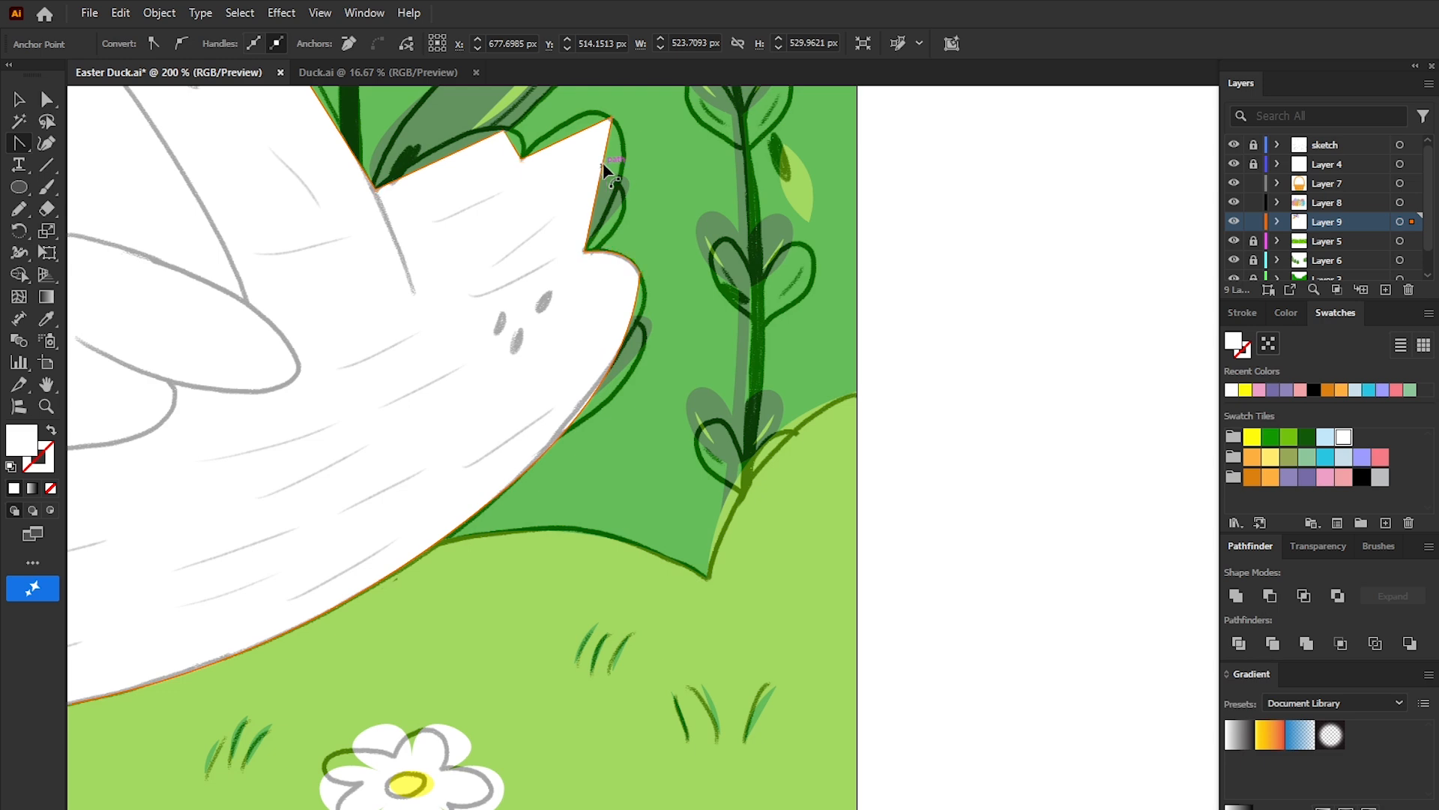
pyautogui.moveTo(602, 172); pyautogui.dragTo(621, 159)
pyautogui.moveTo(567, 137)
pyautogui.mouseDown()
pyautogui.moveTo(574, 116)
pyautogui.moveTo(524, 137)
pyautogui.mouseUp()
# Step: Curve the body's edges along the back and up to the rear of the neck to follow the sketch
pyautogui.moveTo(442, 158)
pyautogui.mouseDown()
pyautogui.moveTo(451, 144)
pyautogui.moveTo(741, 605)
pyautogui.mouseUp()
pyautogui.press('space')
pyautogui.moveTo(592, 487); pyautogui.dragTo(607, 482)
pyautogui.press('space')
pyautogui.moveTo(408, 212)
pyautogui.mouseDown()
pyautogui.moveTo(659, 408)
pyautogui.moveTo(631, 401)
pyautogui.mouseUp()
pyautogui.press('space')
pyautogui.moveTo(459, 283); pyautogui.dragTo(750, 424)
pyautogui.moveTo(639, 393); pyautogui.dragTo(643, 389)
pyautogui.moveTo(304, 307); pyautogui.dragTo(303, 319)
pyautogui.press('space')
pyautogui.moveTo(225, 225); pyautogui.dragTo(540, 549)
pyautogui.moveTo(485, 519); pyautogui.dragTo(464, 526)
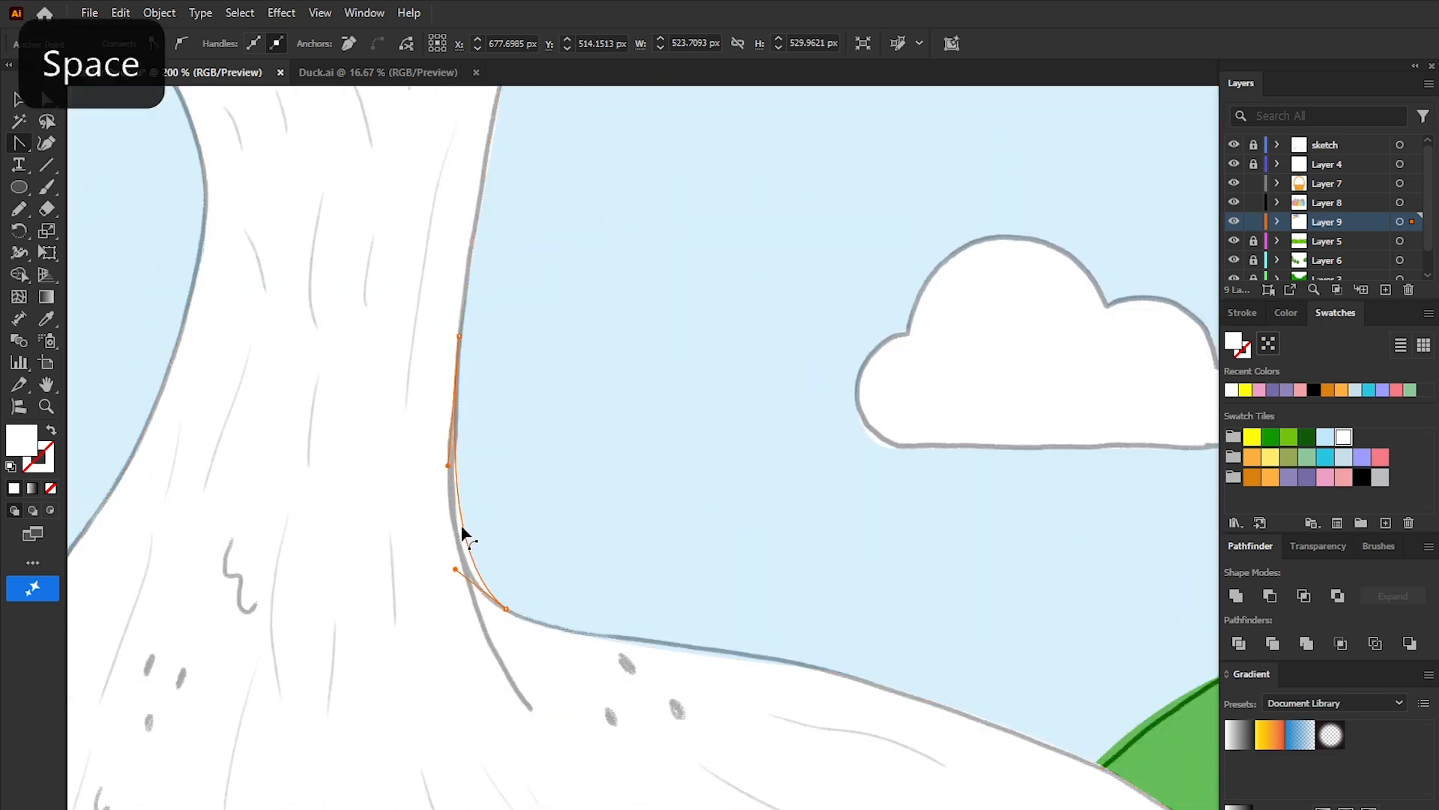
pyautogui.moveTo(514, 146); pyautogui.dragTo(482, 524)
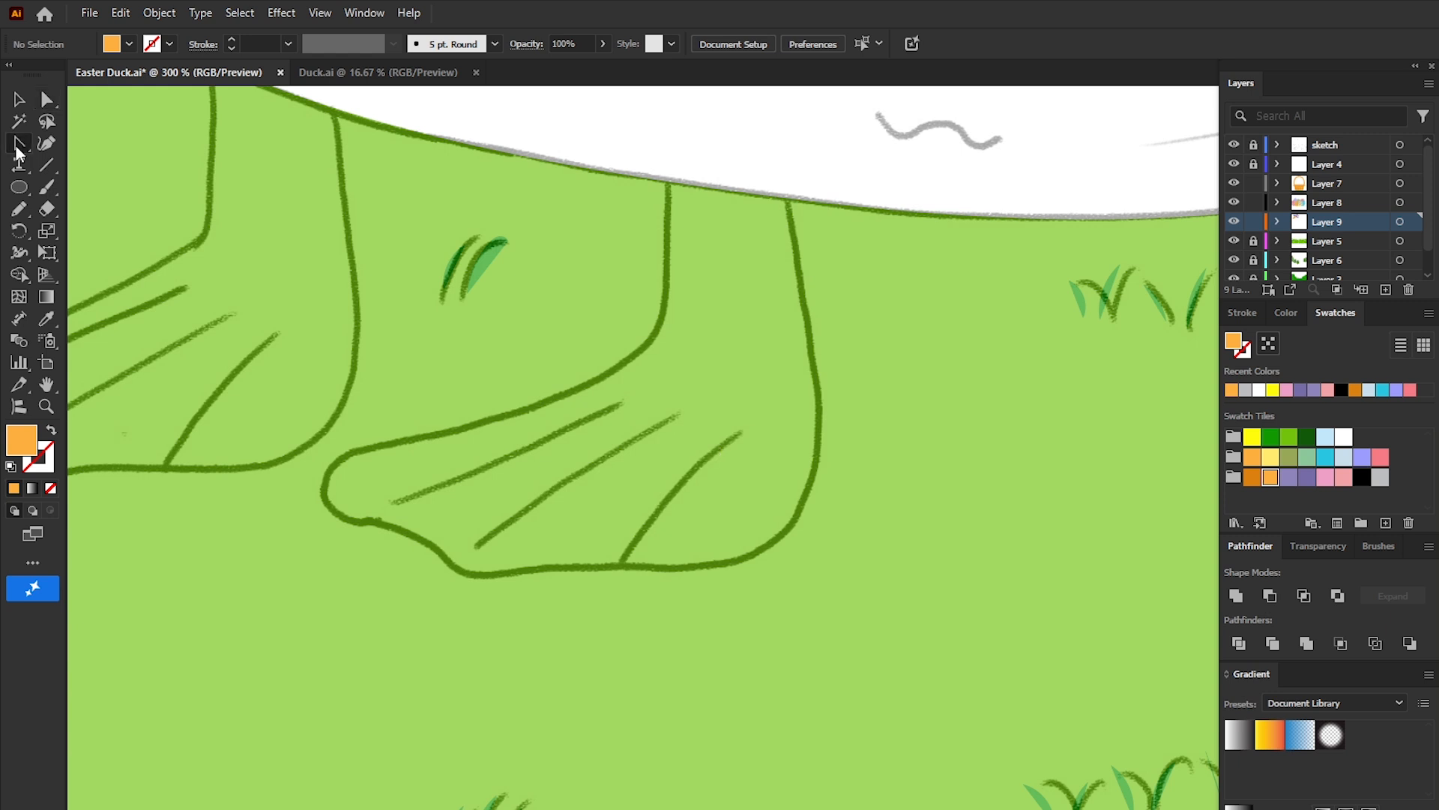
# Step: Trace the duck's rear leg and webbed foot with the Pen tool as a closed light orange shape with straight segments
pyautogui.click(16, 145)
pyautogui.click(668, 140)
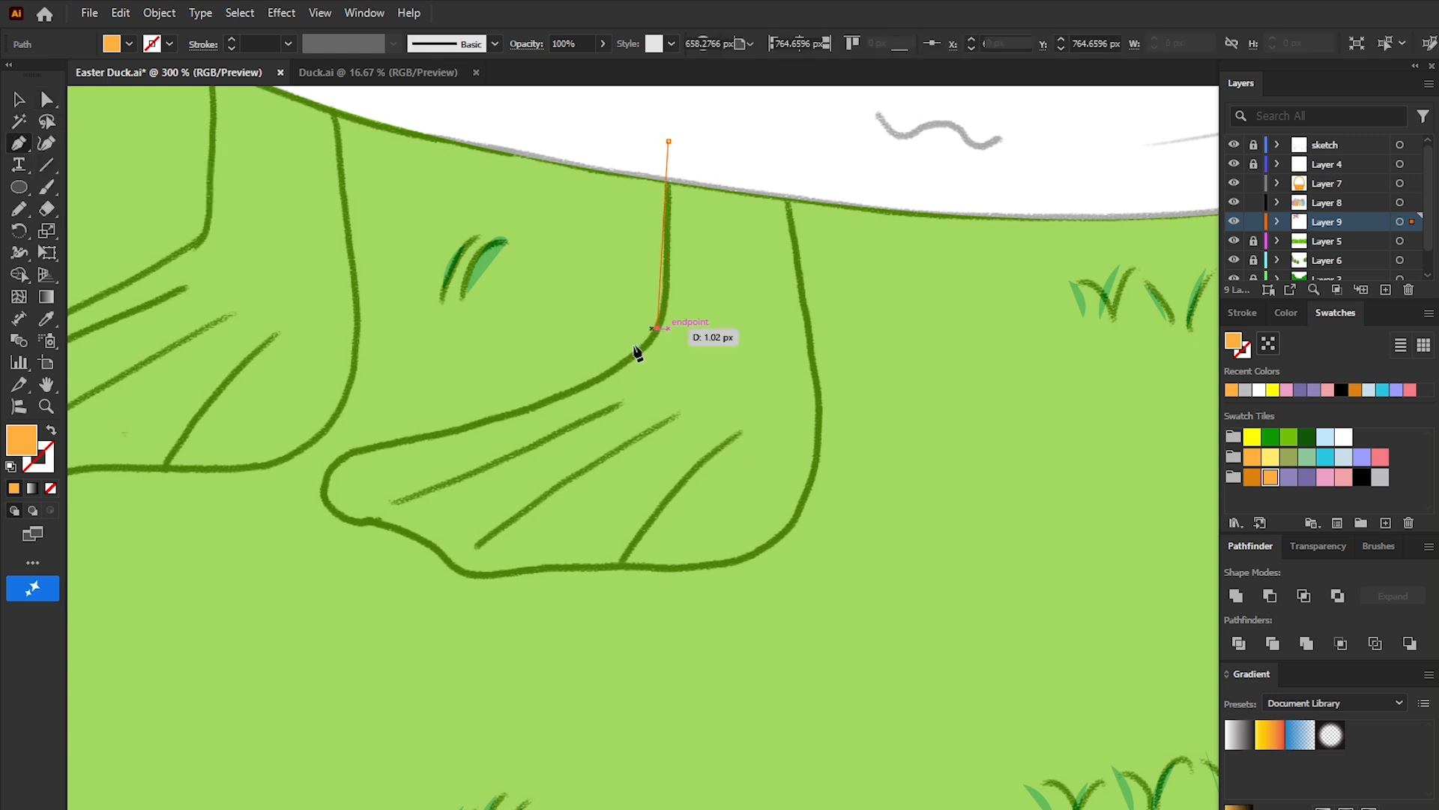
pyautogui.click(509, 413)
pyautogui.click(323, 493)
pyautogui.click(405, 533)
pyautogui.click(465, 574)
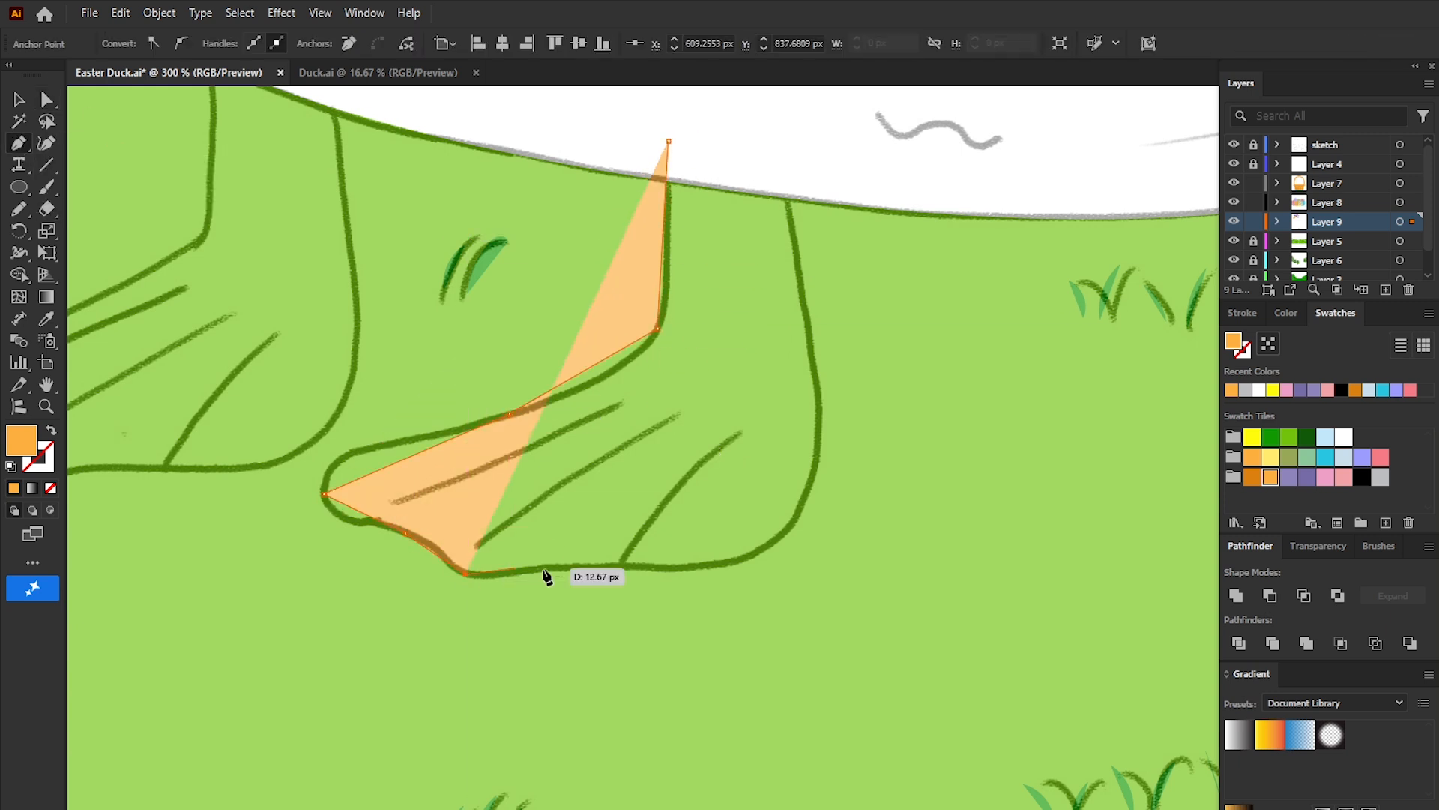
pyautogui.click(569, 567)
pyautogui.click(747, 558)
pyautogui.click(813, 471)
pyautogui.click(809, 329)
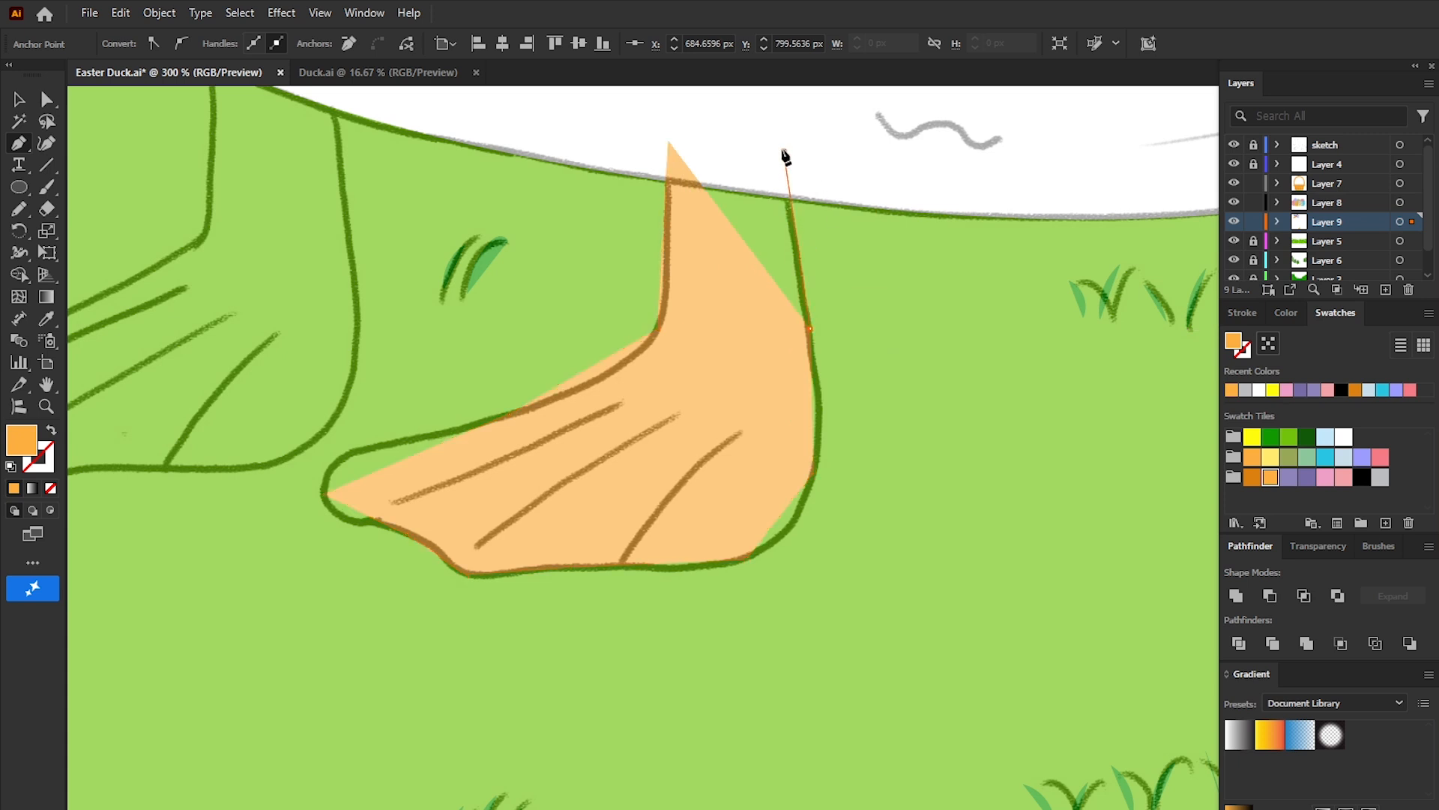
pyautogui.click(784, 151)
pyautogui.click(677, 143)
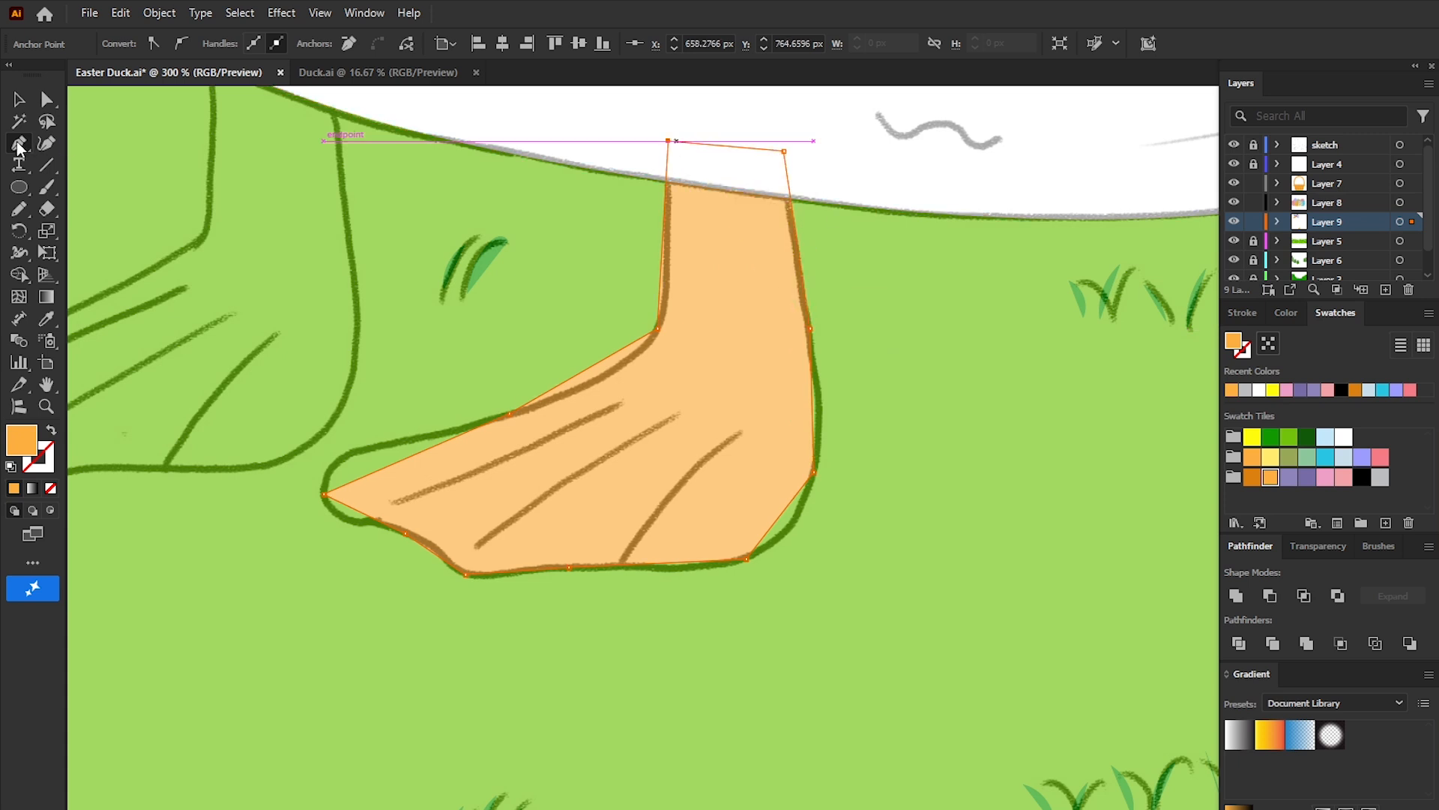
# Step: Curve the rear leg and webbed foot's straight edges to follow the sketched outline
pyautogui.moveTo(19, 147); pyautogui.dragTo(122, 202)
pyautogui.moveTo(660, 270); pyautogui.dragTo(666, 288)
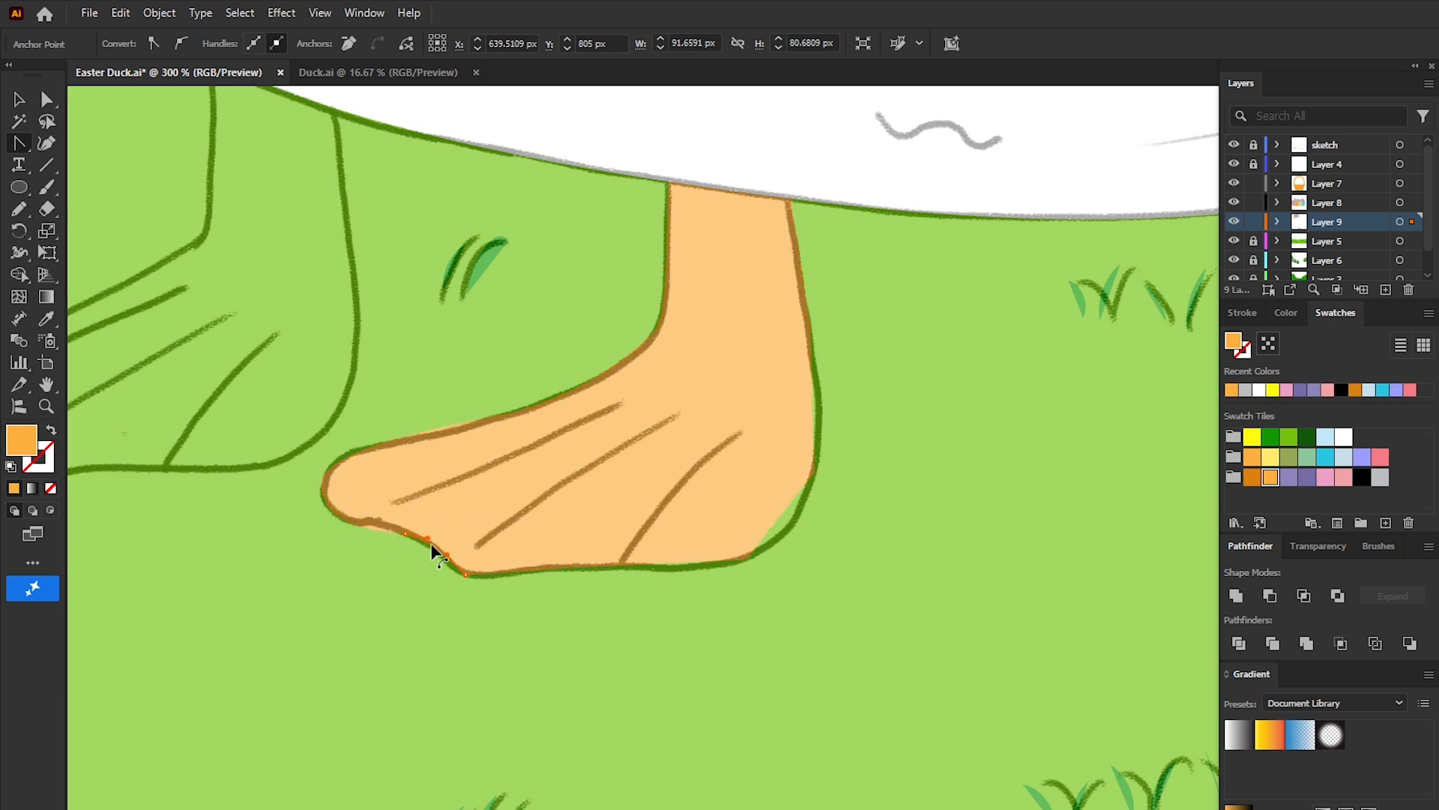
pyautogui.moveTo(509, 575); pyautogui.dragTo(523, 592)
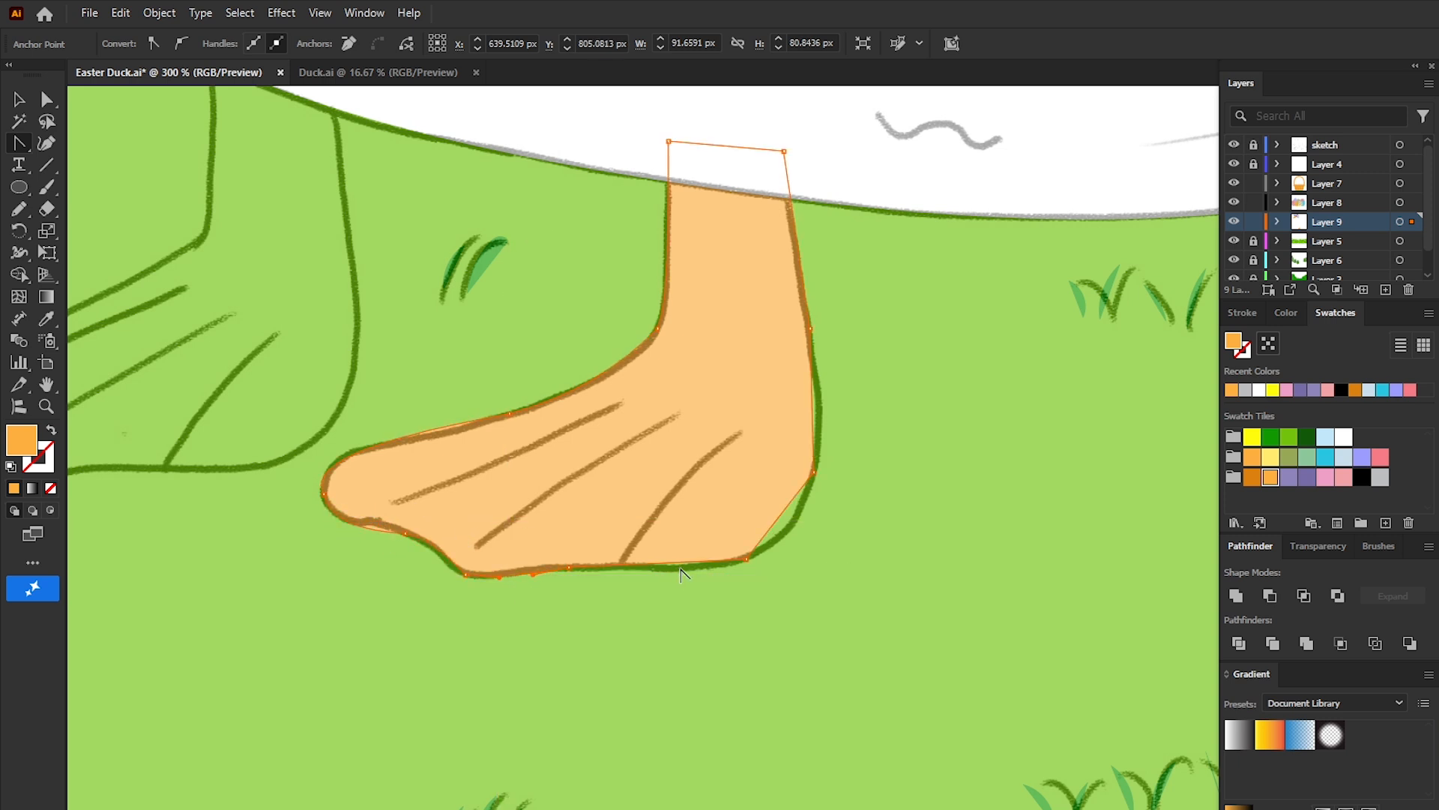
pyautogui.click(821, 401)
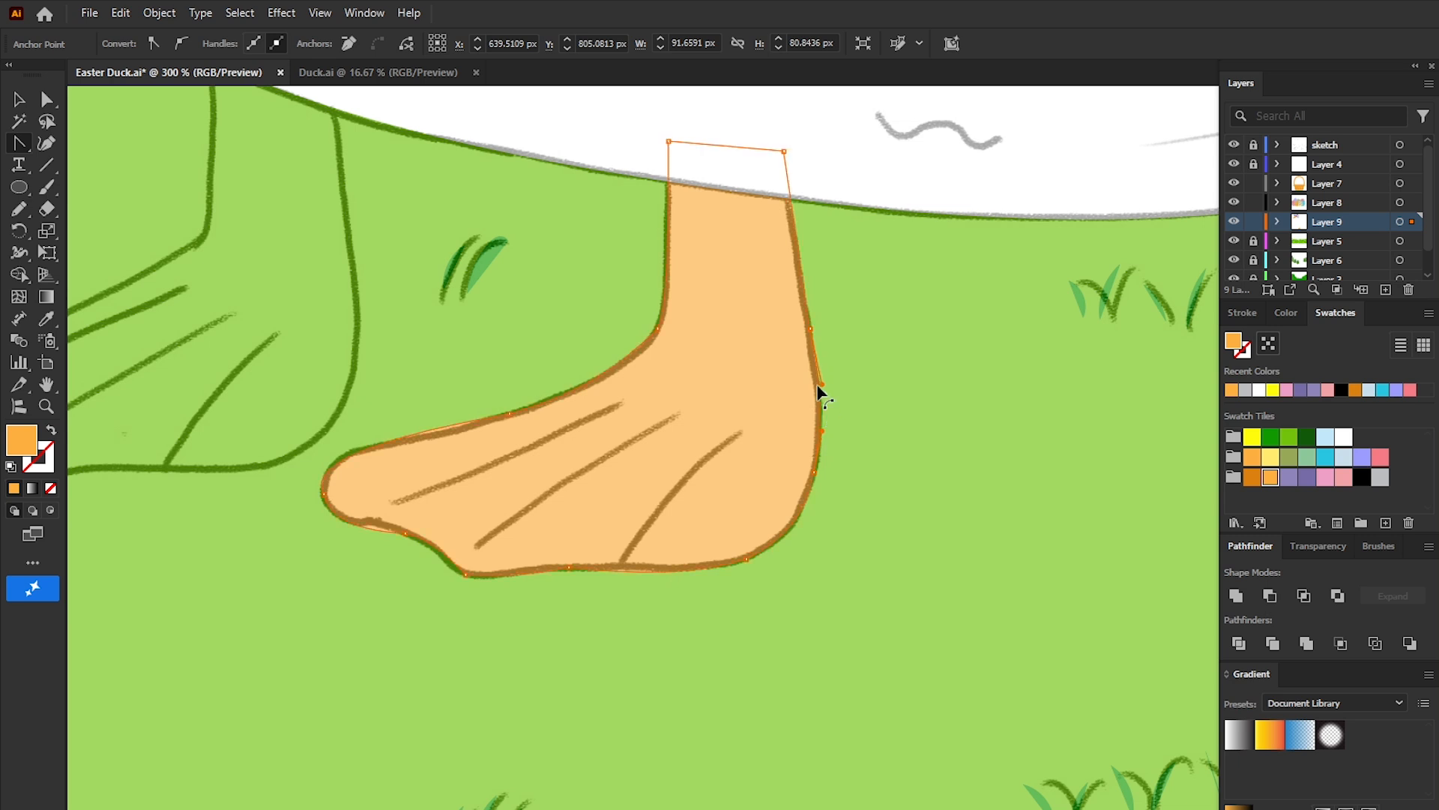
# Step: Draw the three toe lines on the rear foot with the Pencil tool, using a dark orange 1 pt stroke and no fill
pyautogui.click(1252, 478)
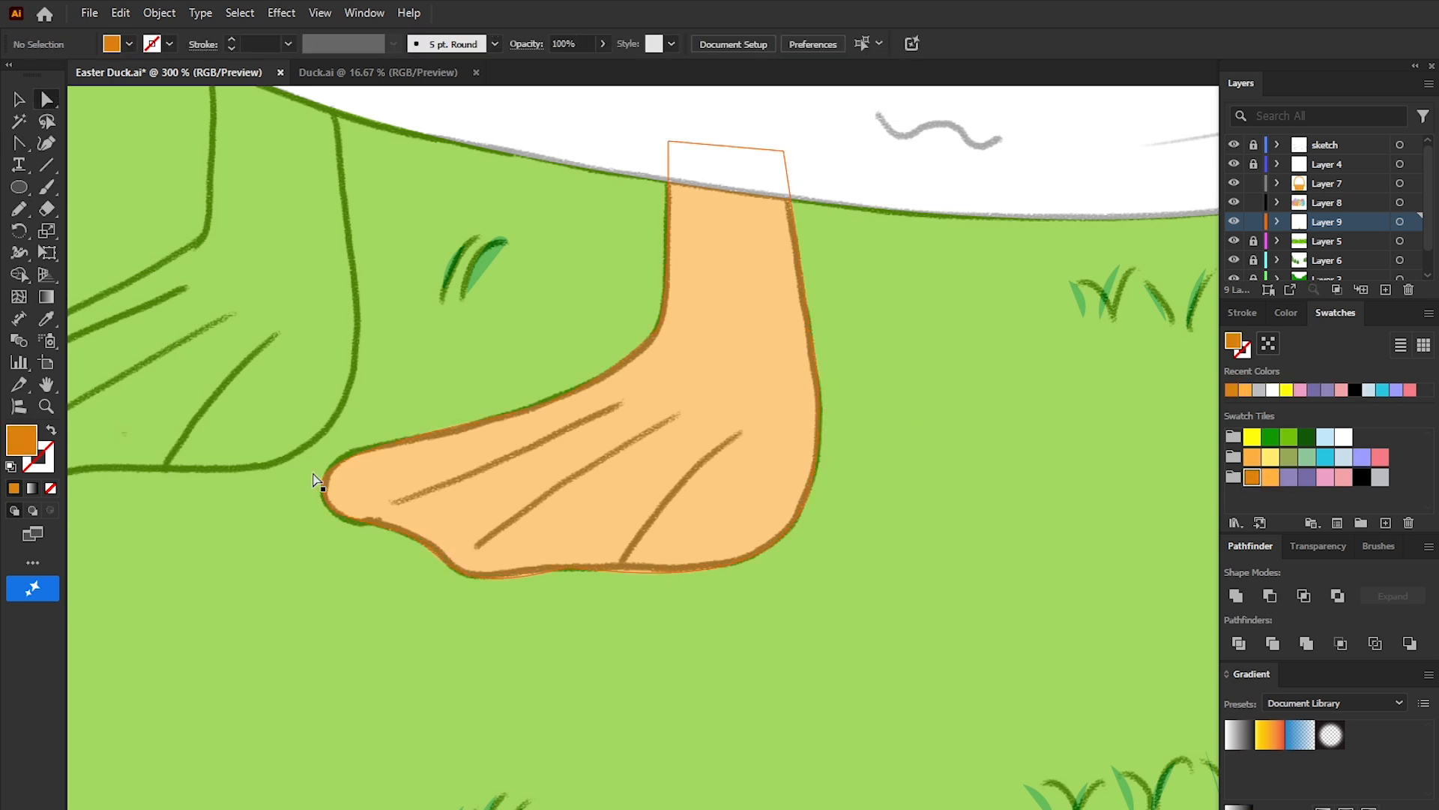
pyautogui.click(51, 430)
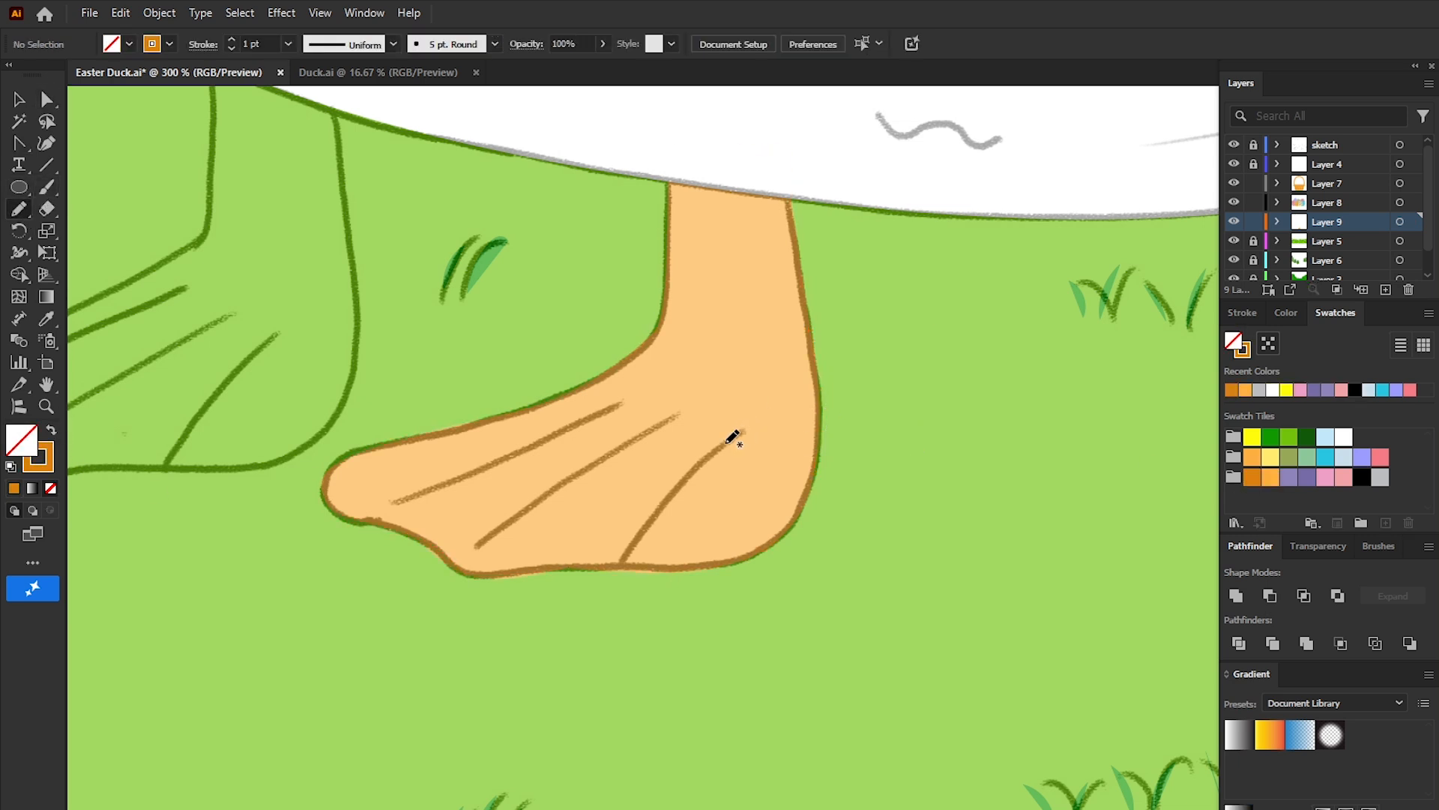
pyautogui.moveTo(623, 559); pyautogui.dragTo(620, 563)
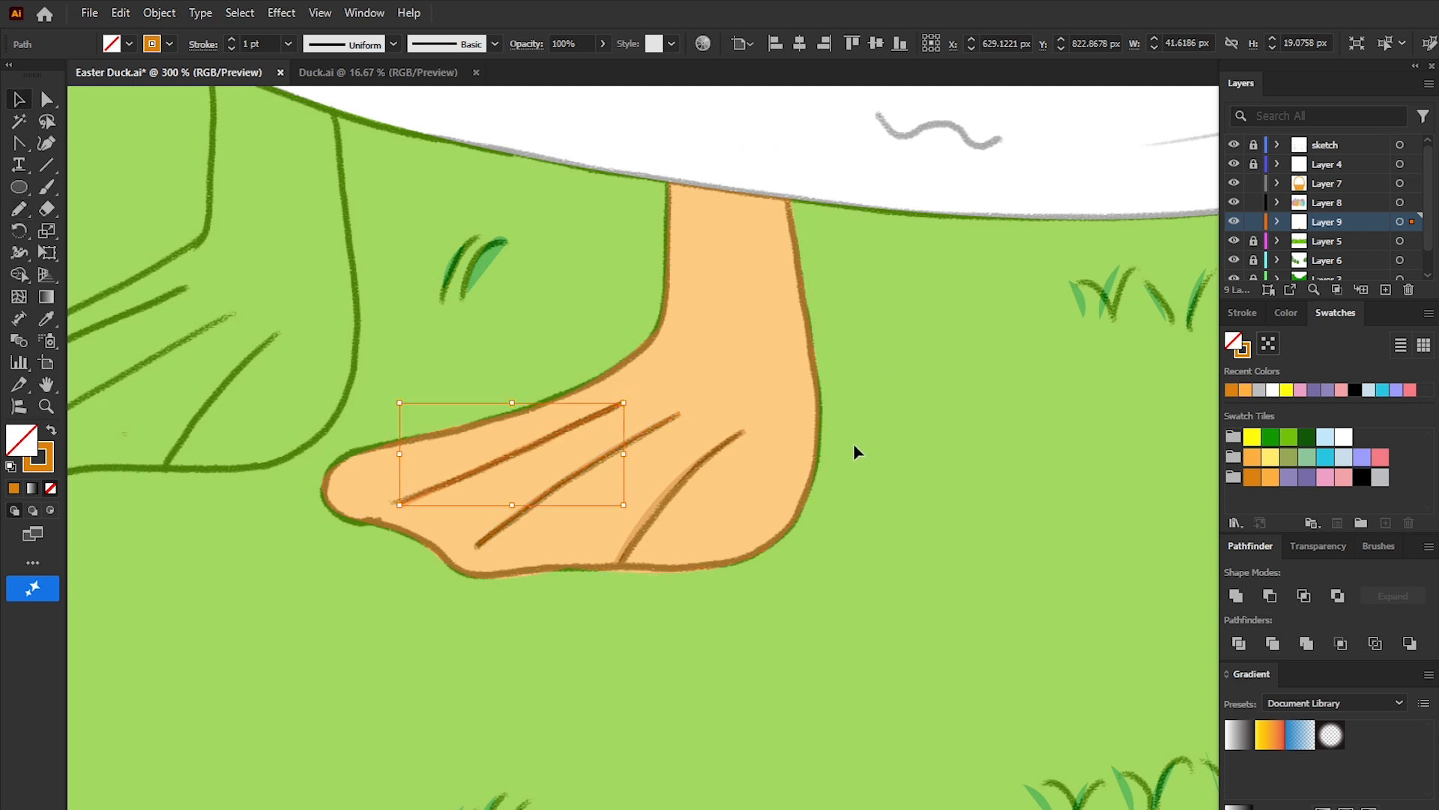
# Step: Duplicate the finished rear leg with its toe lines and place the copy over the sketched front leg
pyautogui.scroll(-1, 854, 443)
pyautogui.moveTo(853, 443); pyautogui.dragTo(1003, 511)
pyautogui.moveTo(720, 645)
pyautogui.mouseDown()
pyautogui.moveTo(886, 525)
pyautogui.moveTo(738, 535)
pyautogui.moveTo(577, 489)
pyautogui.mouseUp()
pyautogui.click(1066, 422)
# Step: Prepare the line style for the duck's body details with a light gray 2 pt stroke
pyautogui.scroll(-2, 1066, 422)
pyautogui.moveTo(1066, 421); pyautogui.dragTo(677, 664)
pyautogui.click(1380, 478)
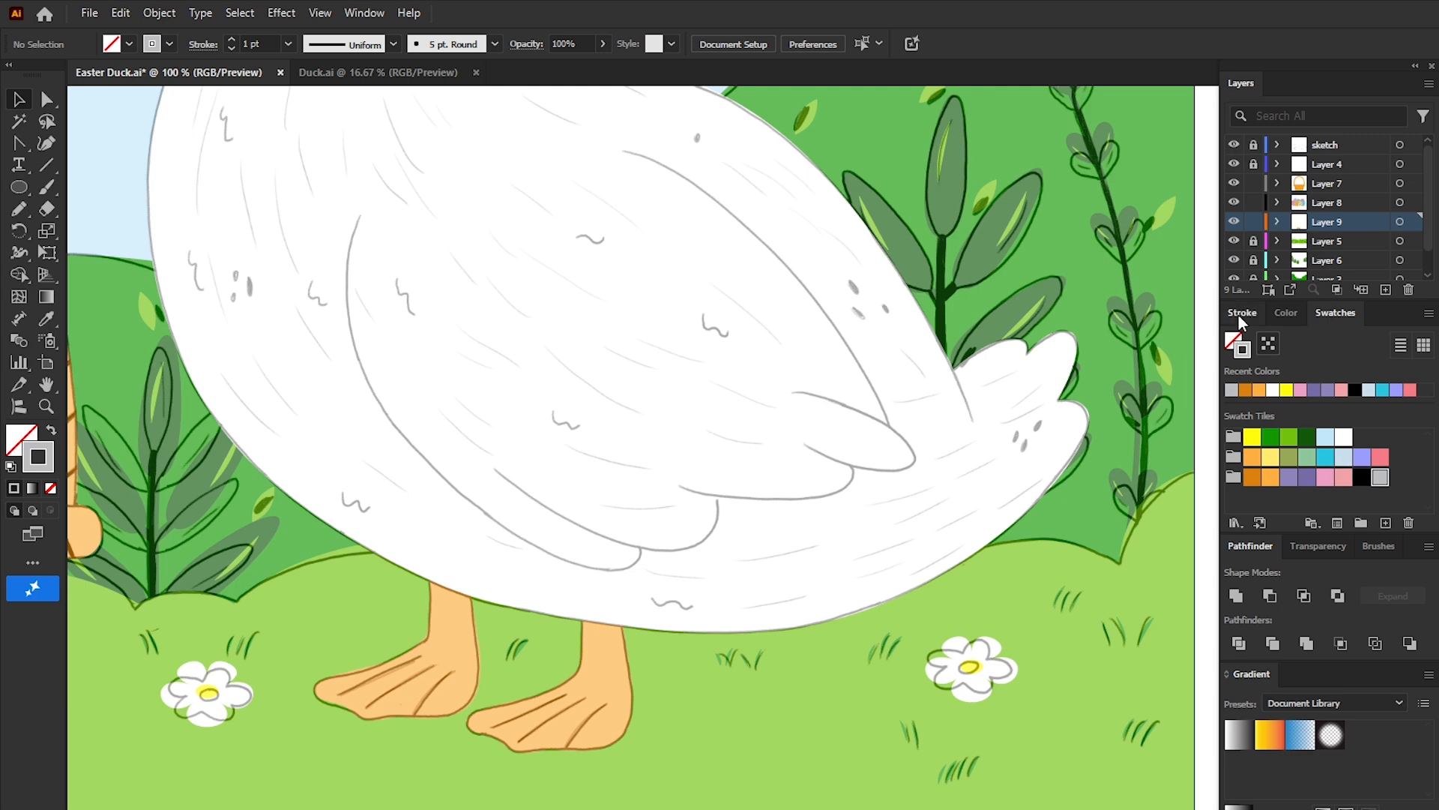
pyautogui.click(1238, 320)
pyautogui.click(1349, 341)
pyautogui.click(1375, 436)
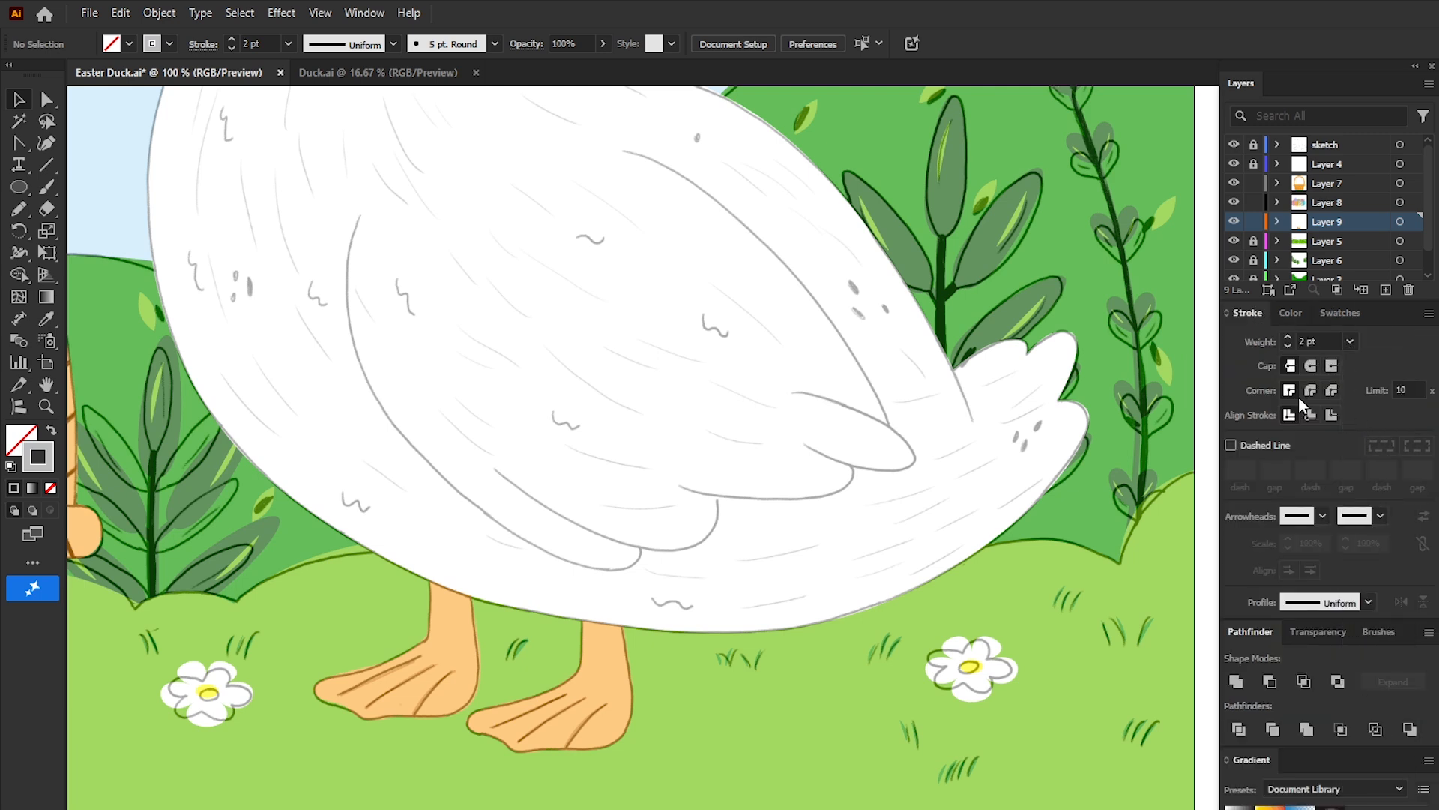
# Step: Trace the wing's front edge and lowest feather as separate open paths of straight segments with the Pen tool
pyautogui.click(17, 148)
pyautogui.click(361, 218)
pyautogui.click(443, 478)
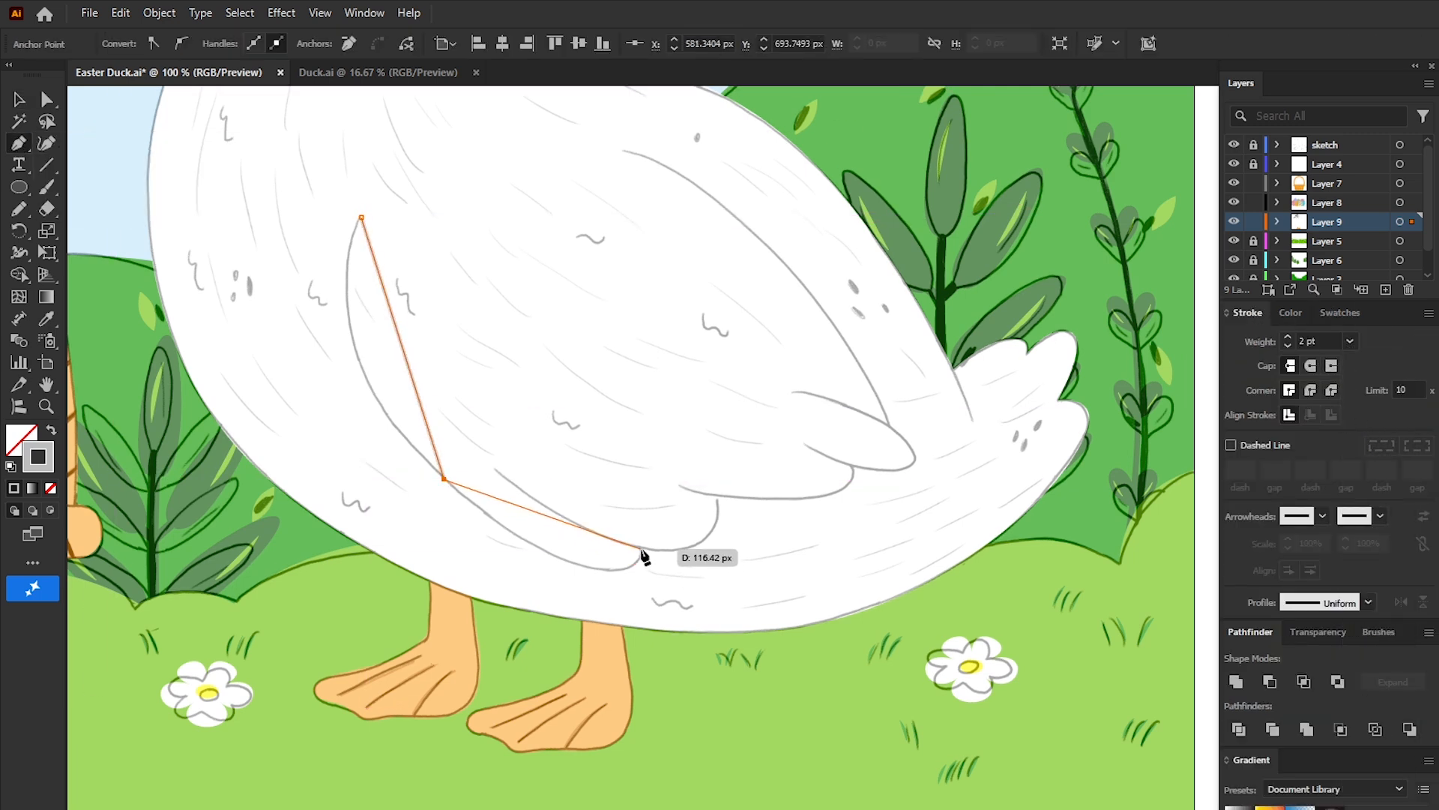
pyautogui.press('Escape')
pyautogui.click(492, 470)
pyautogui.click(651, 549)
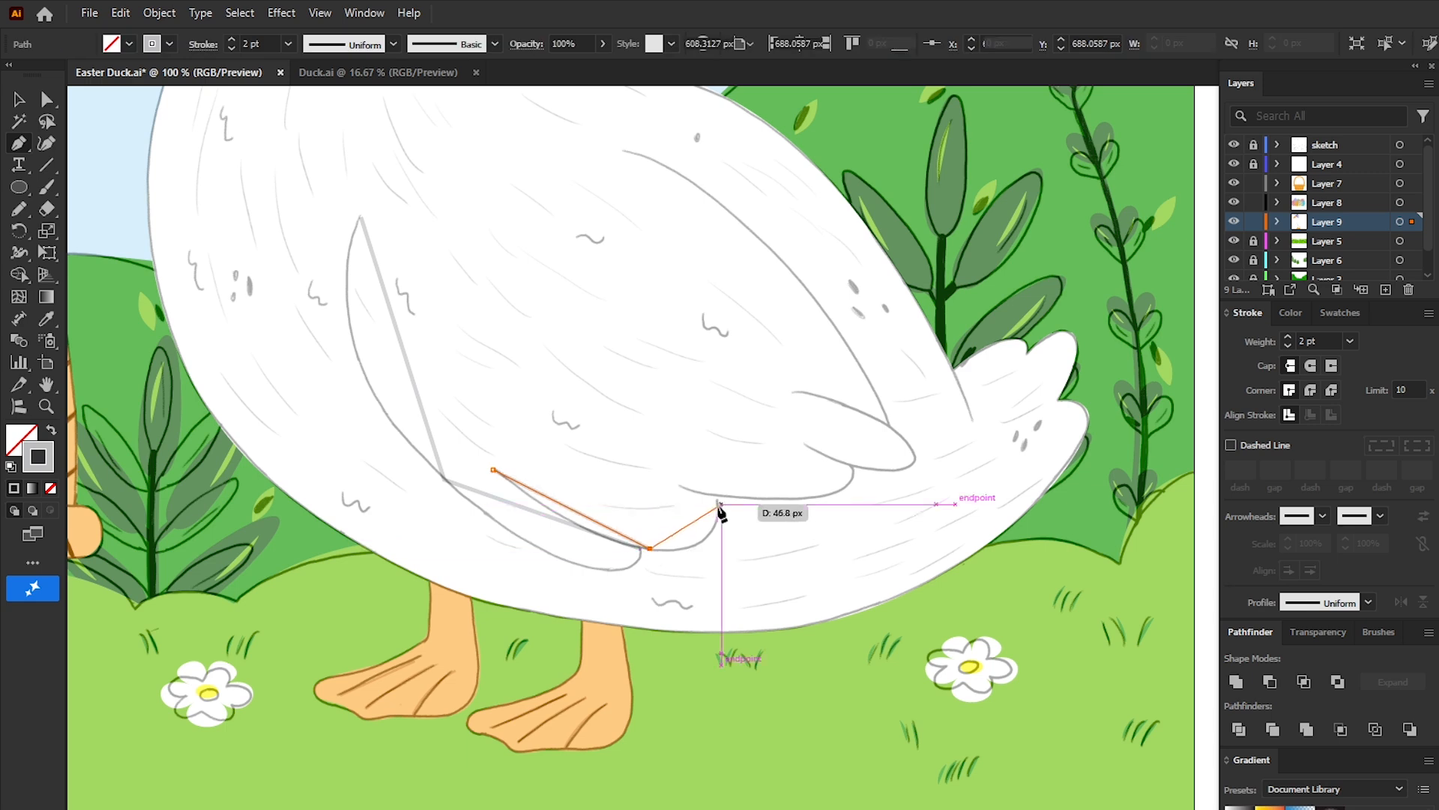
pyautogui.click(718, 496)
# Step: Trace the wing's two remaining feather tips and its upper edge as open straight-segment paths with the Pen tool
pyautogui.click(681, 487)
pyautogui.click(819, 497)
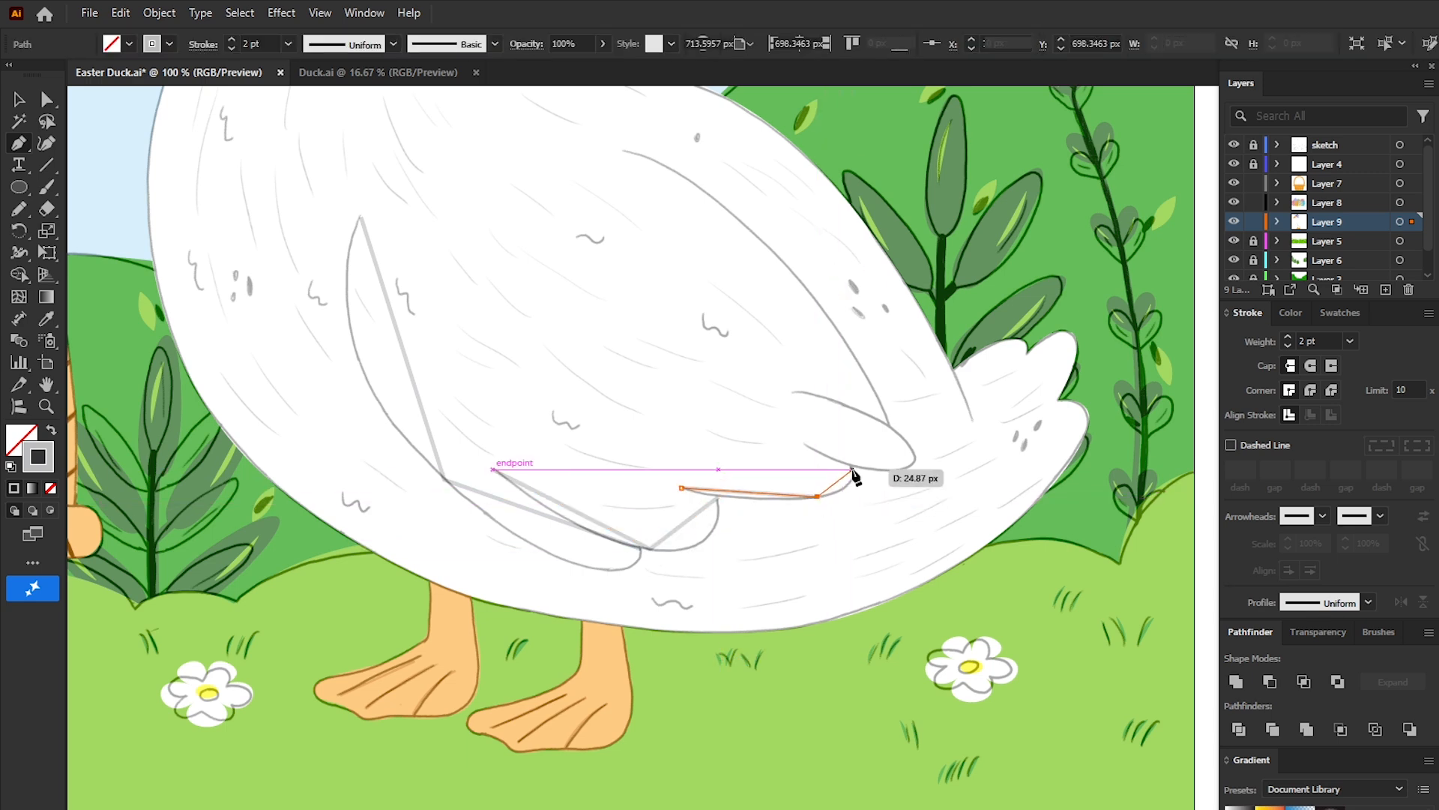
pyautogui.click(853, 467)
pyautogui.press('Escape')
pyautogui.click(806, 446)
pyautogui.click(917, 459)
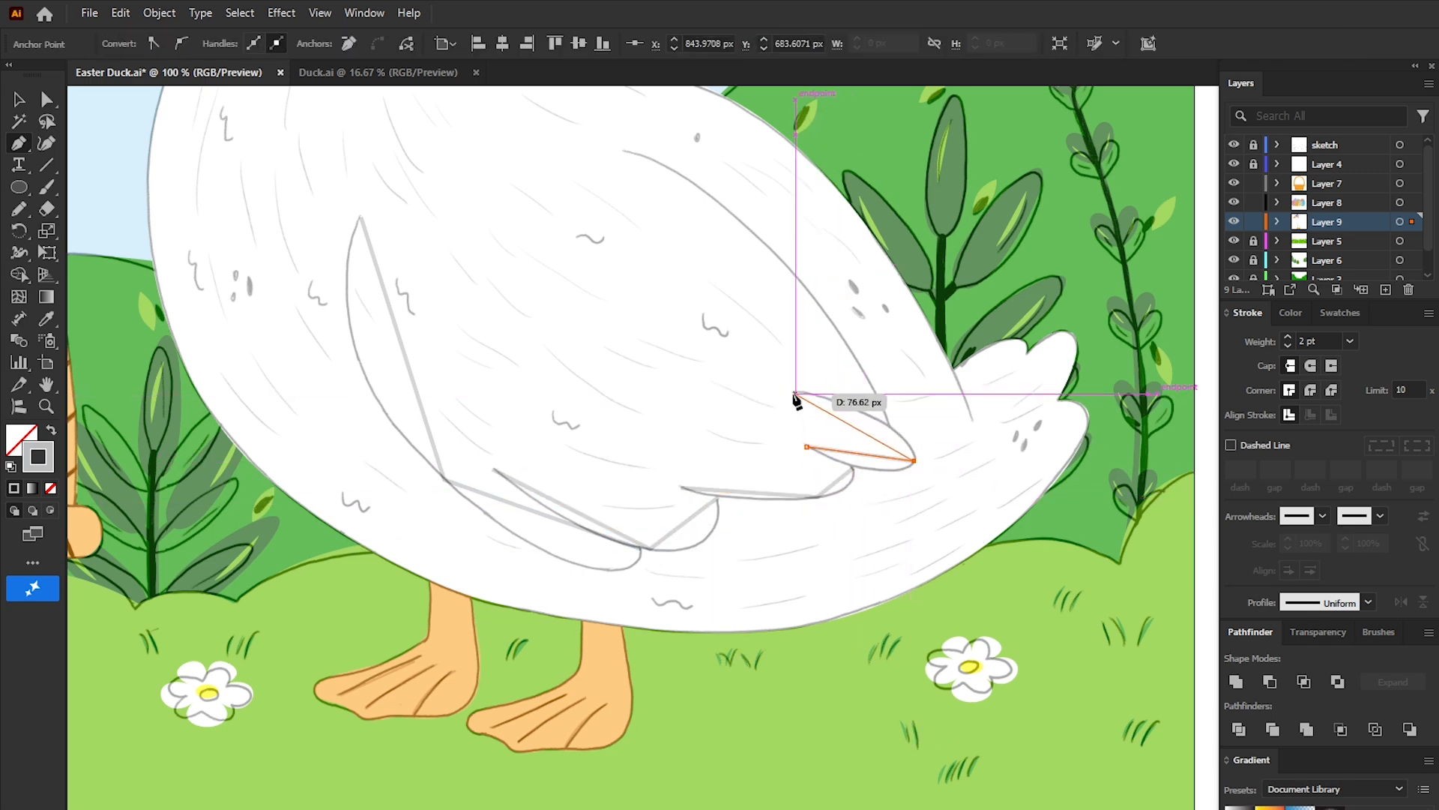
pyautogui.click(794, 393)
pyautogui.click(624, 150)
pyautogui.click(887, 426)
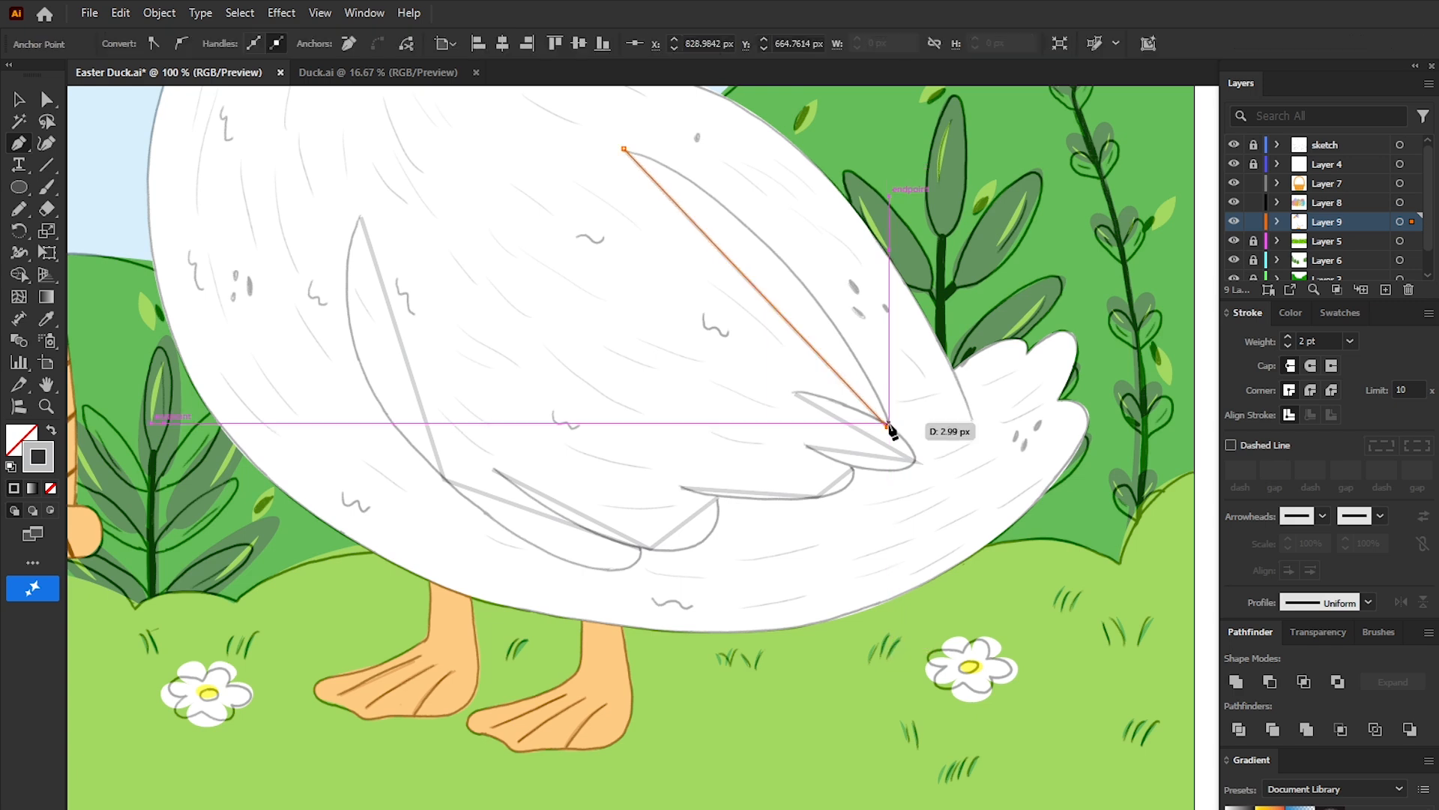
# Step: Bend the wing's upper edge, feather tips and front edge into curves that match the sketch using the Anchor Point tool
pyautogui.click(18, 149)
pyautogui.click(129, 207)
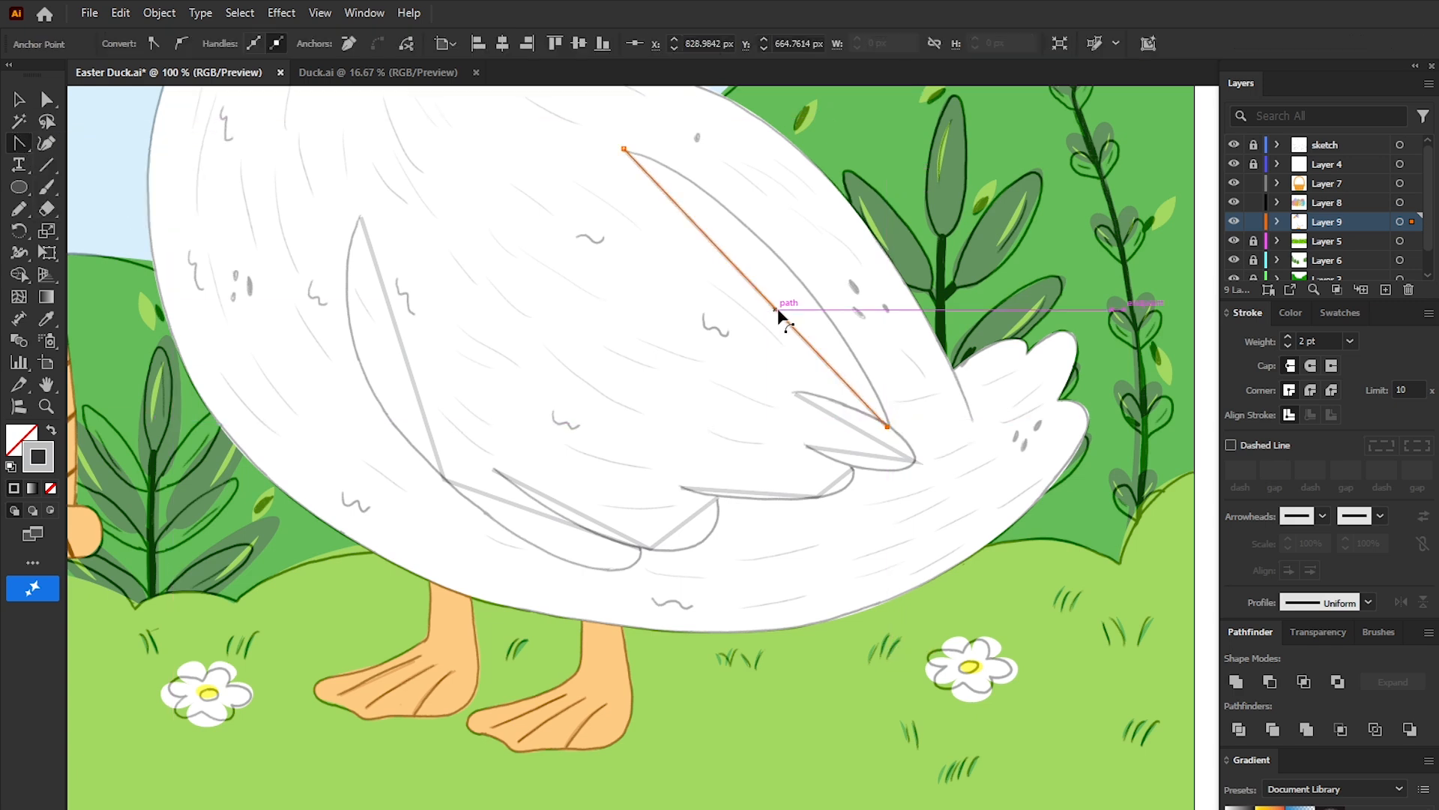
pyautogui.moveTo(780, 315); pyautogui.dragTo(794, 280)
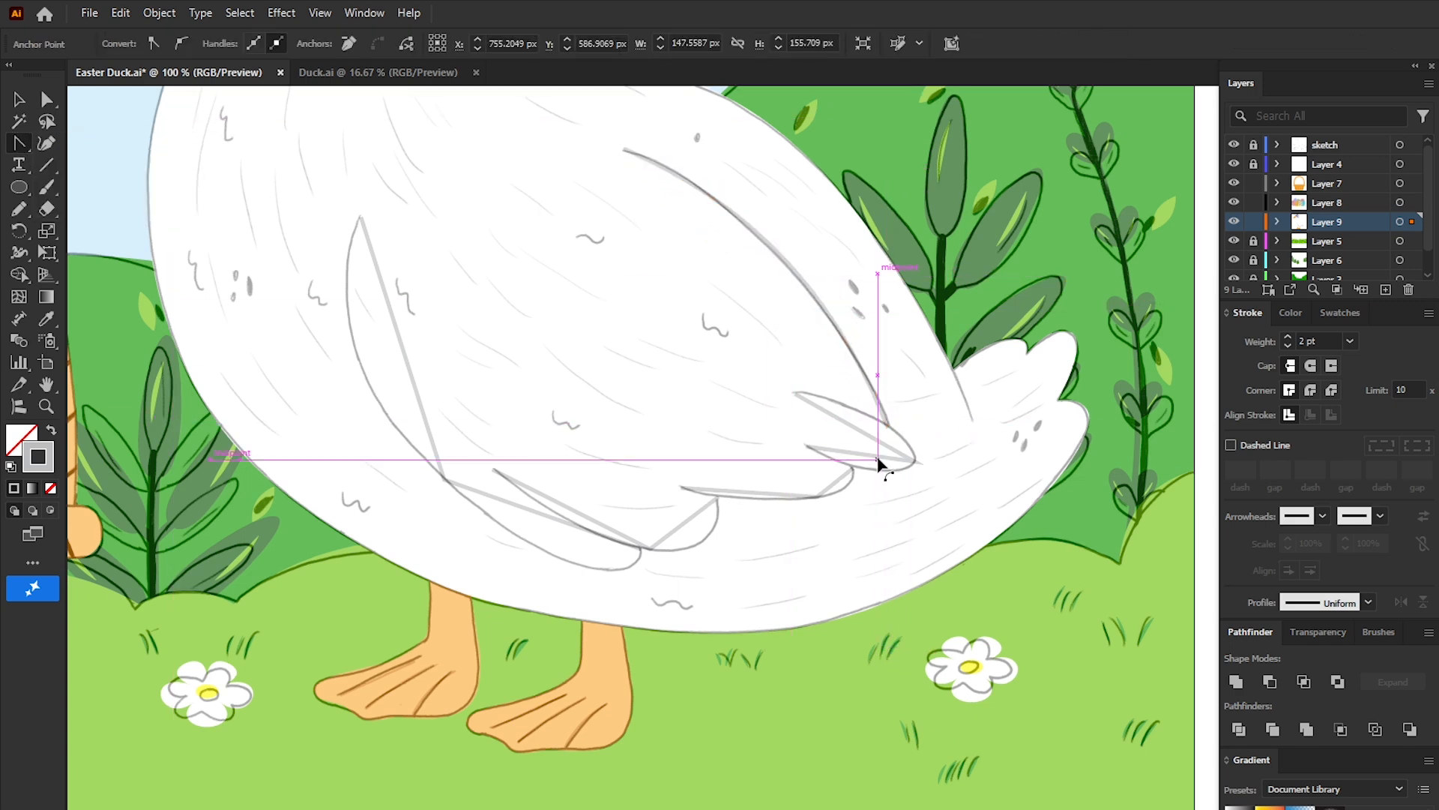
pyautogui.moveTo(878, 457)
pyautogui.mouseDown()
pyautogui.moveTo(882, 470)
pyautogui.moveTo(903, 438)
pyautogui.moveTo(887, 425)
pyautogui.mouseUp()
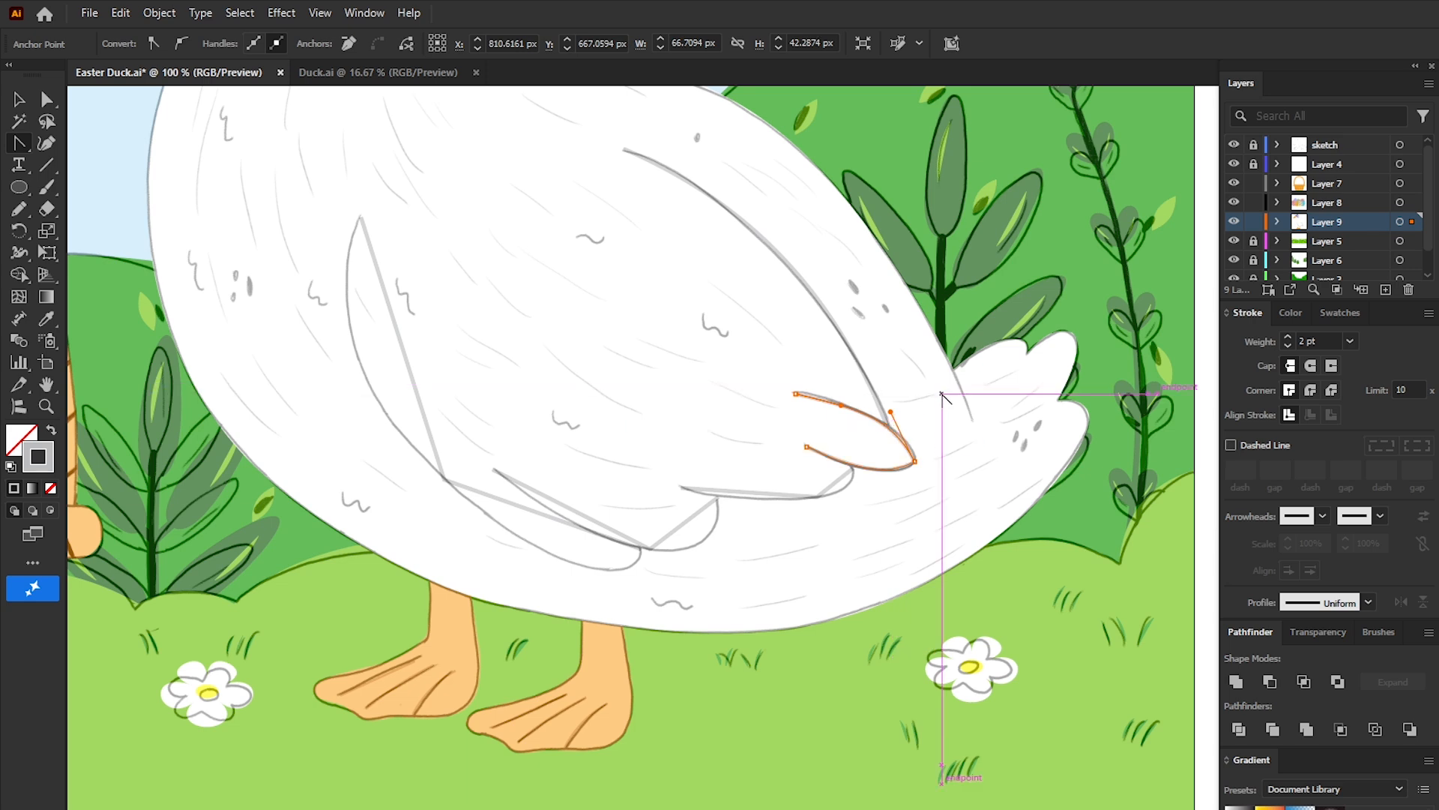
pyautogui.moveTo(836, 480); pyautogui.dragTo(760, 498)
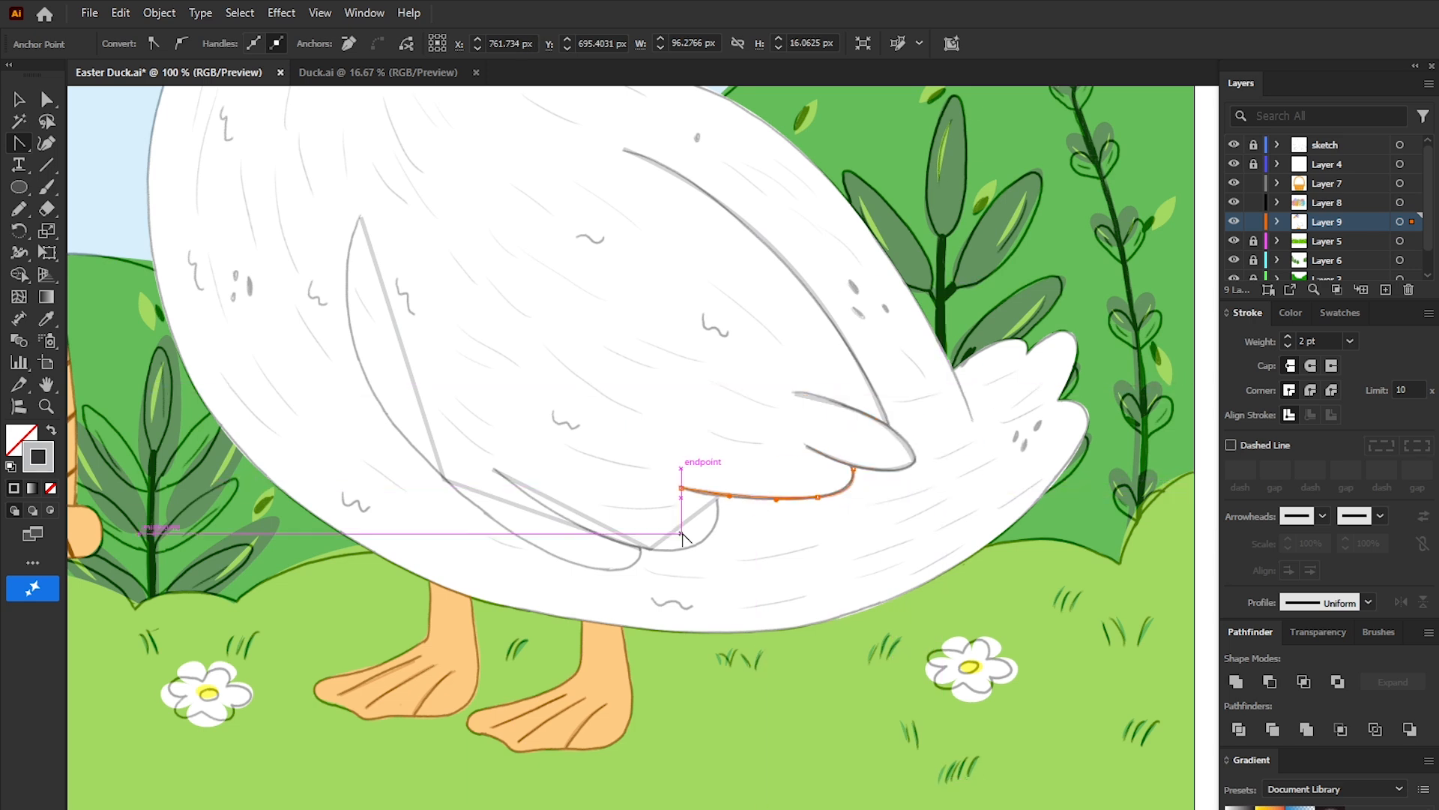
pyautogui.moveTo(682, 523); pyautogui.dragTo(701, 542)
pyautogui.moveTo(599, 529); pyautogui.dragTo(589, 570)
pyautogui.moveTo(430, 387); pyautogui.dragTo(361, 370)
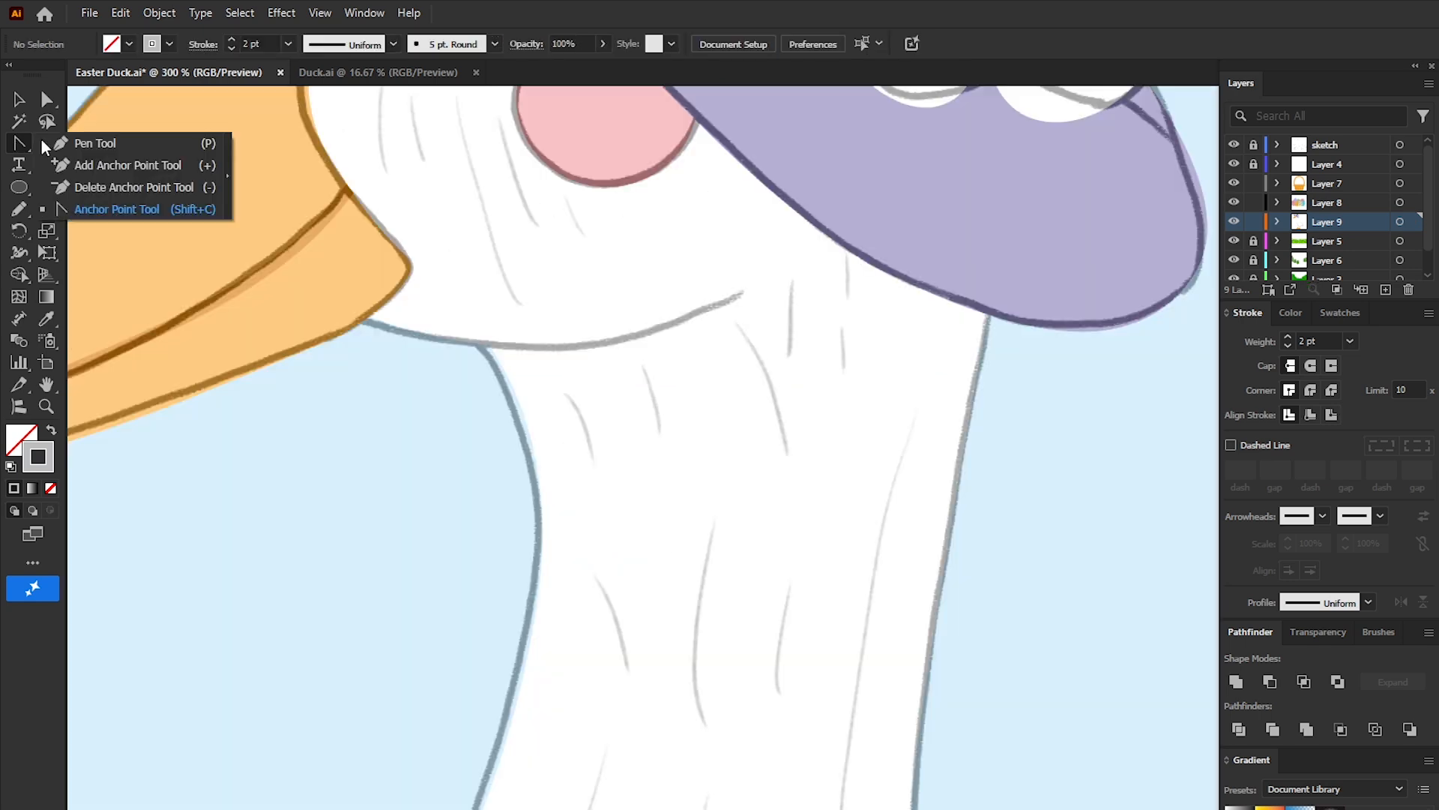
# Step: Trace the jaw line from the beak across the top of the neck and curve it to match the sketch
pyautogui.click(97, 142)
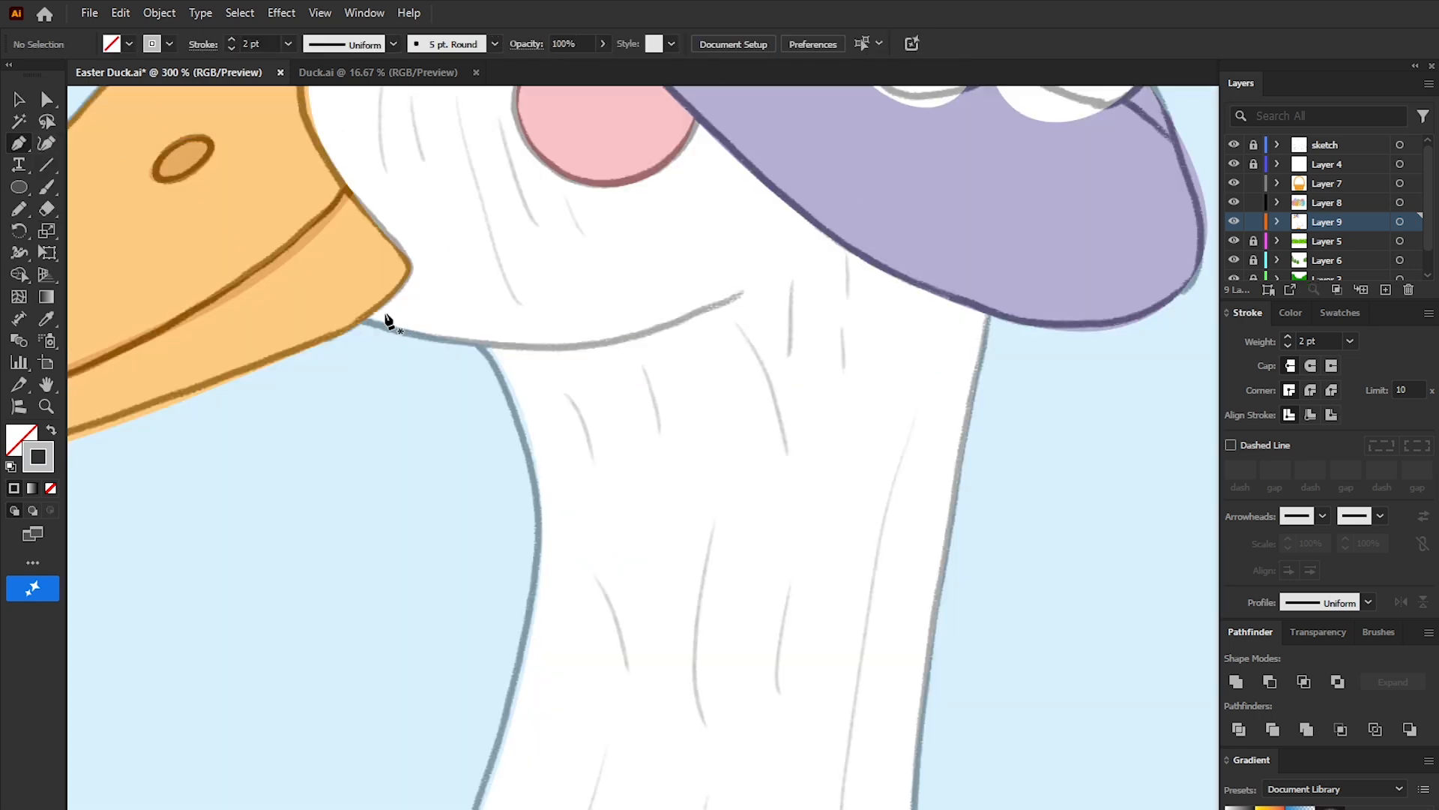
pyautogui.click(350, 308)
pyautogui.click(742, 293)
pyautogui.rightClick(19, 143)
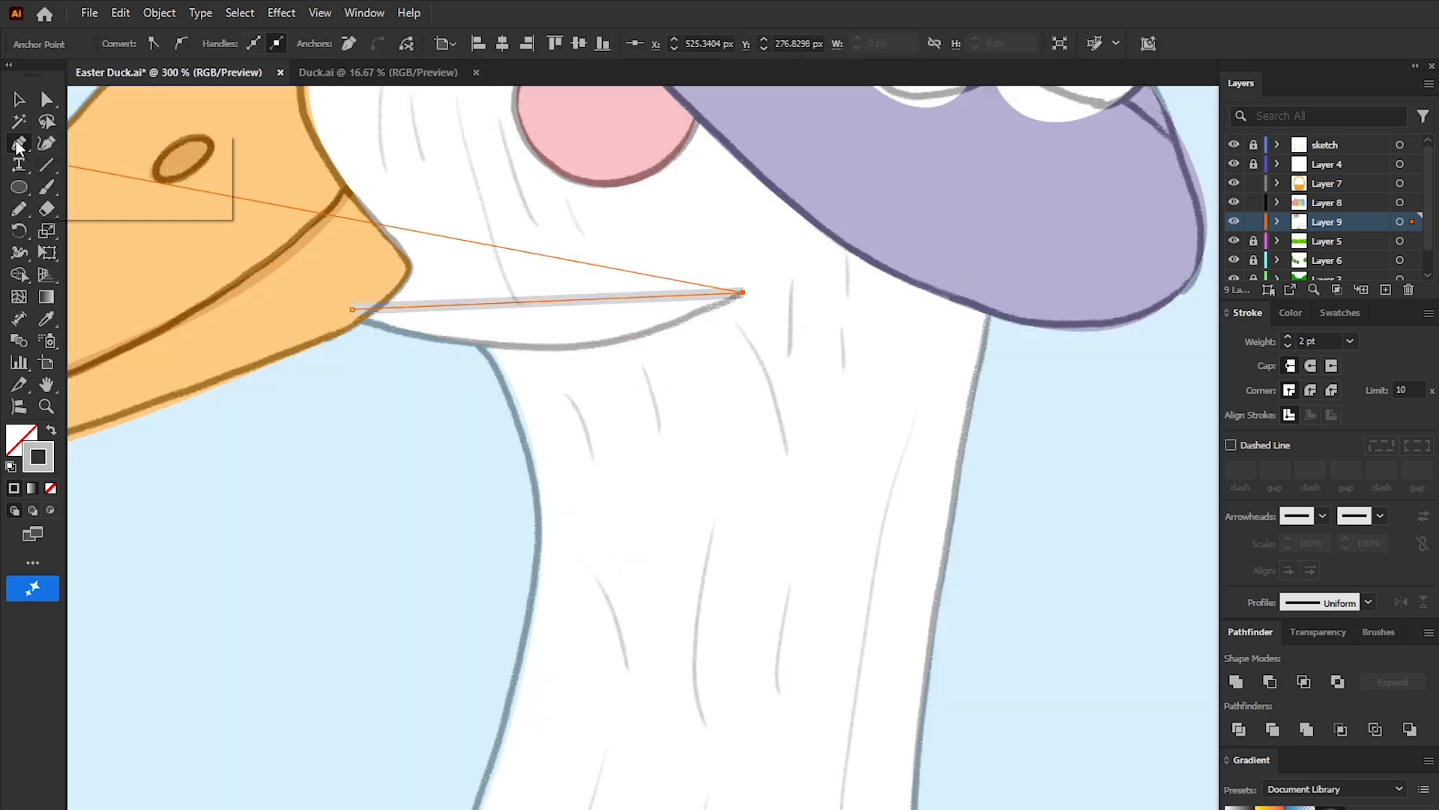
pyautogui.click(105, 211)
pyautogui.moveTo(540, 301); pyautogui.dragTo(547, 353)
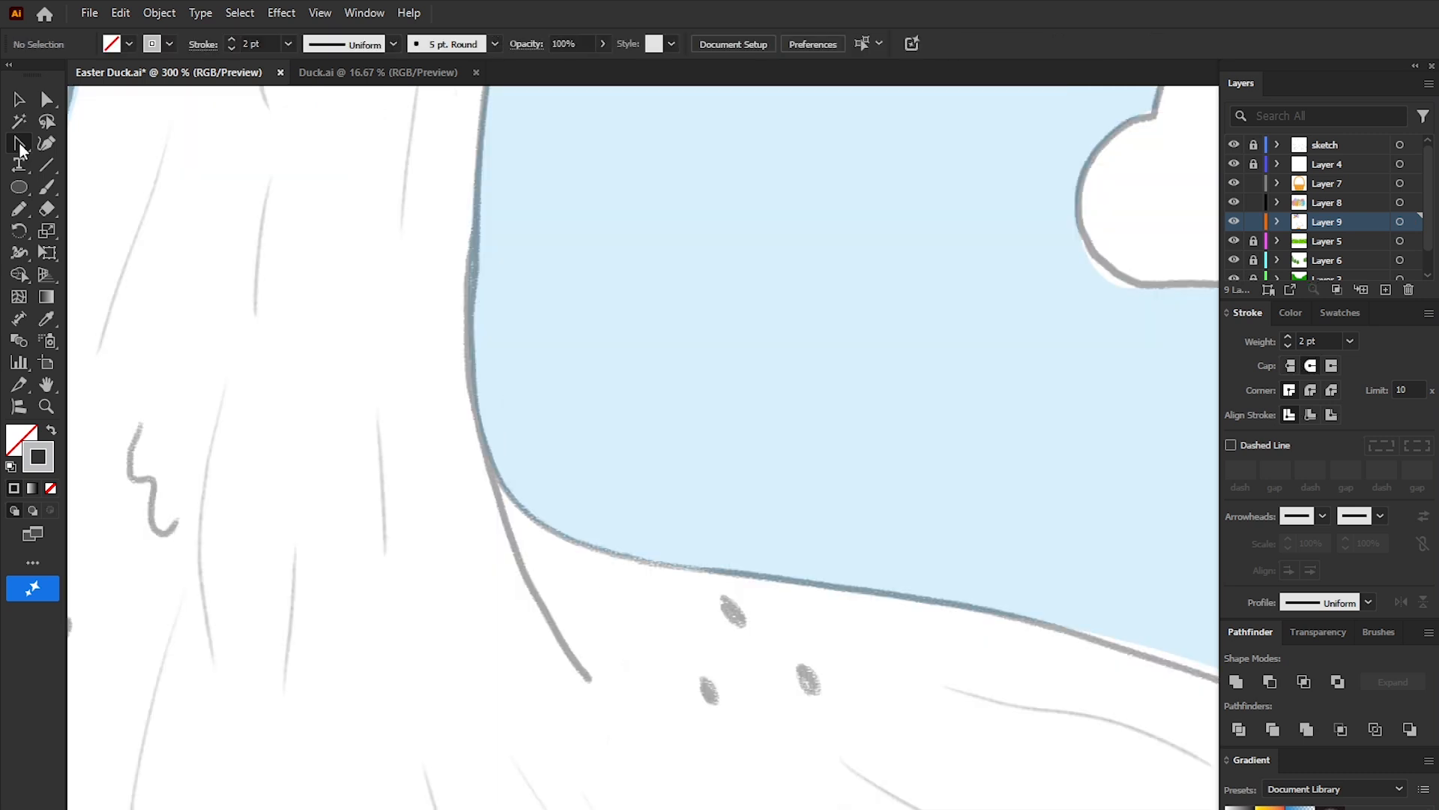
# Step: Trace the line at the rear base of the neck into the body and curve it along the sketch
pyautogui.rightClick(20, 143)
pyautogui.click(105, 142)
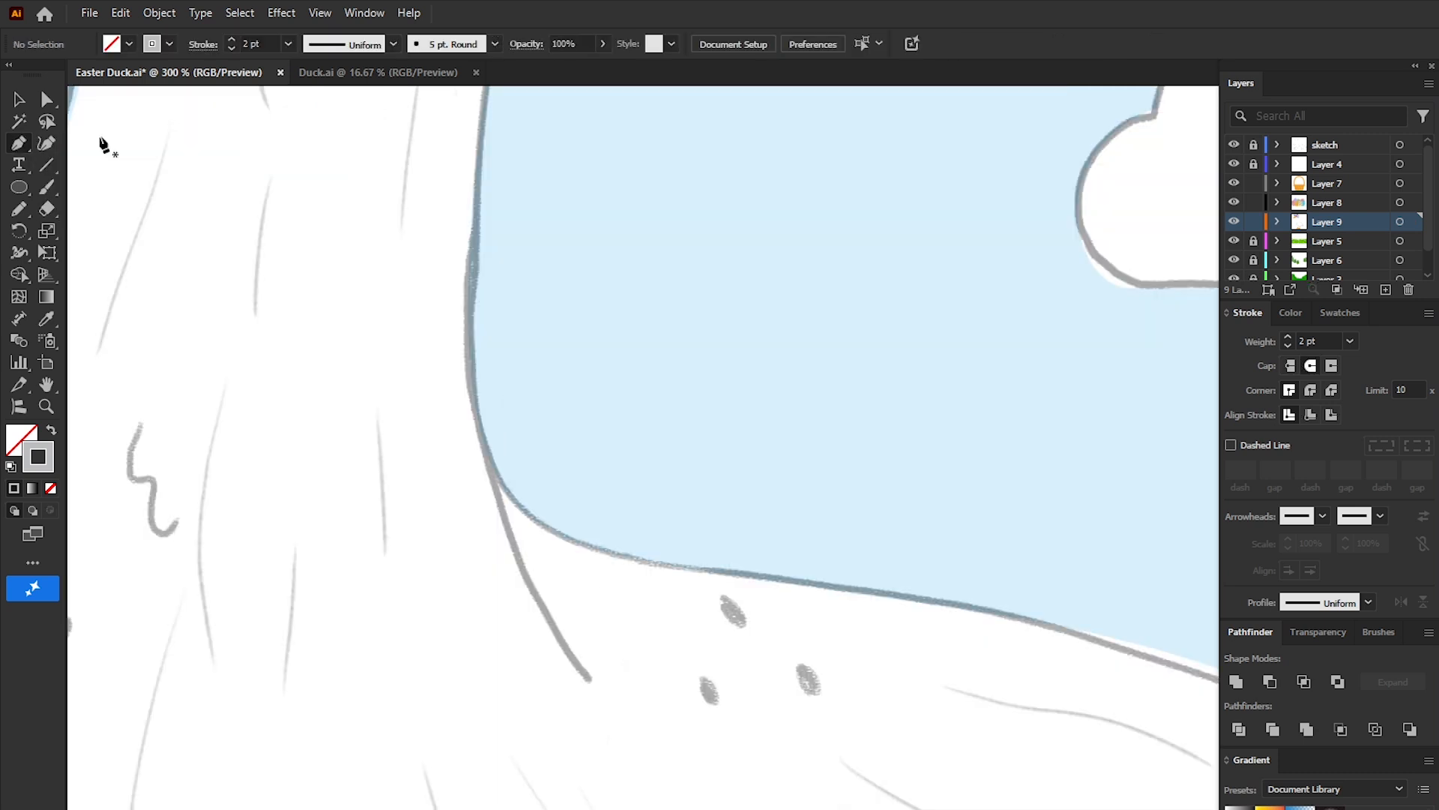
pyautogui.click(472, 217)
pyautogui.click(590, 679)
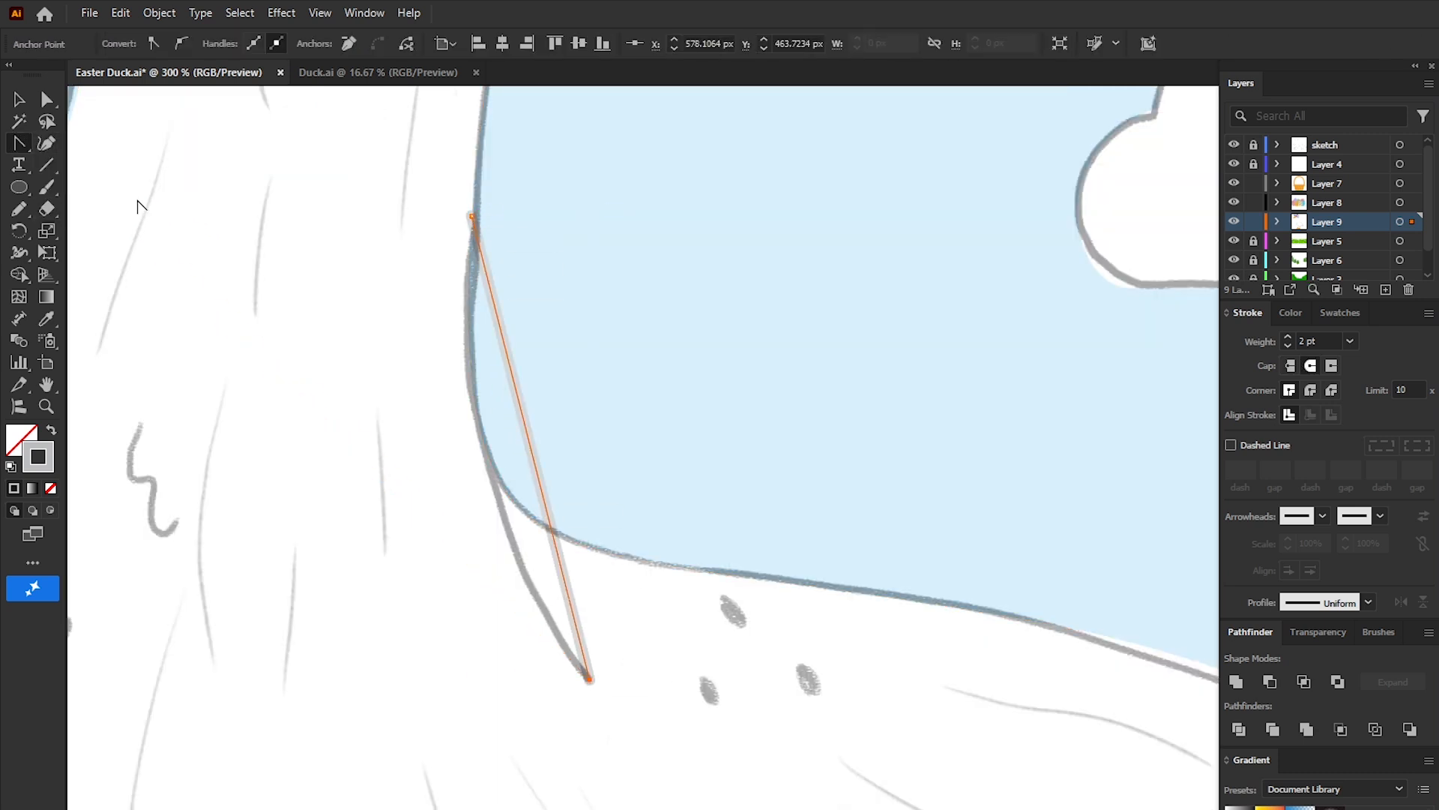
pyautogui.moveTo(532, 421); pyautogui.dragTo(482, 434)
pyautogui.press('v')
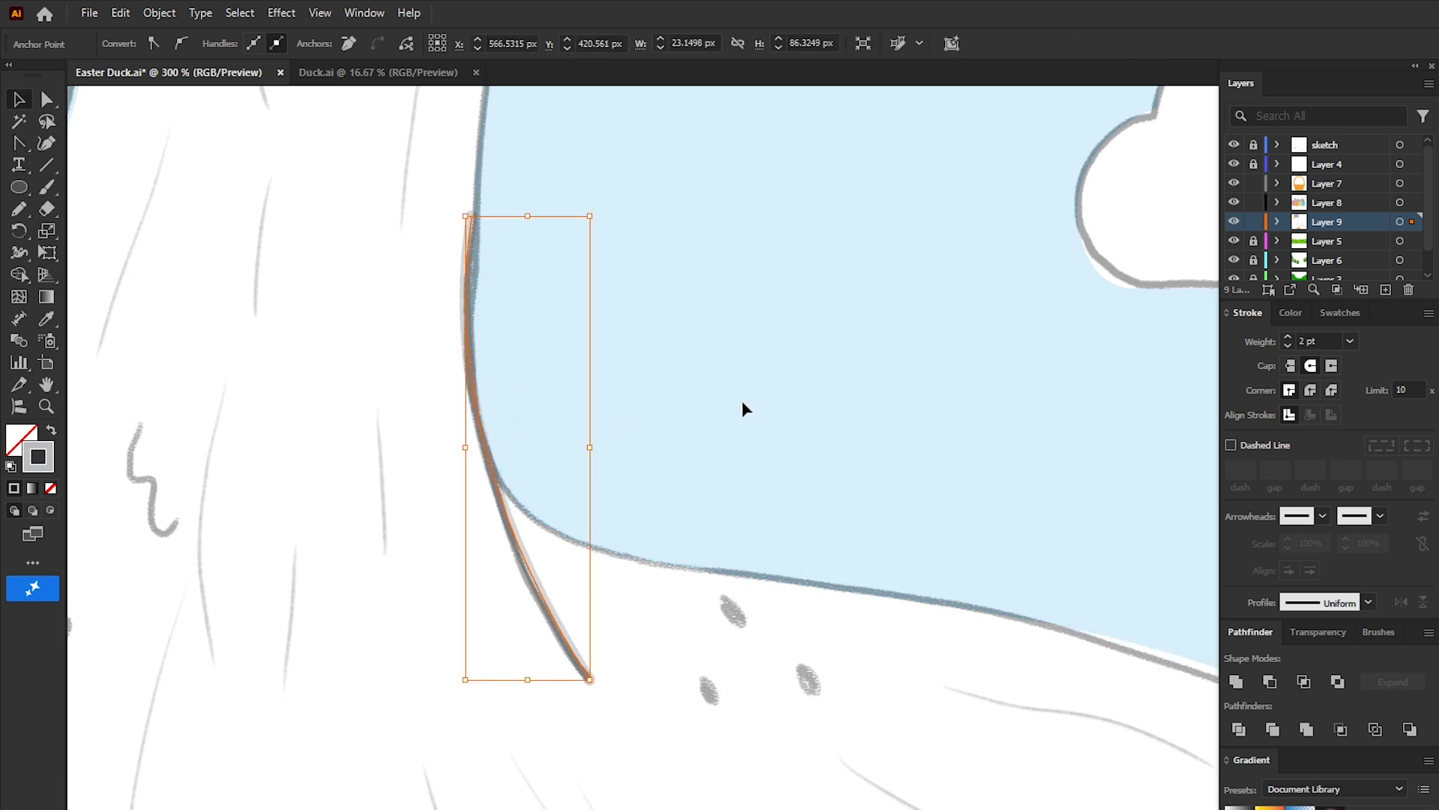
# Step: Trace the line where the back meets the tail feathers and bend it slightly to match the sketch
pyautogui.rightClick(20, 143)
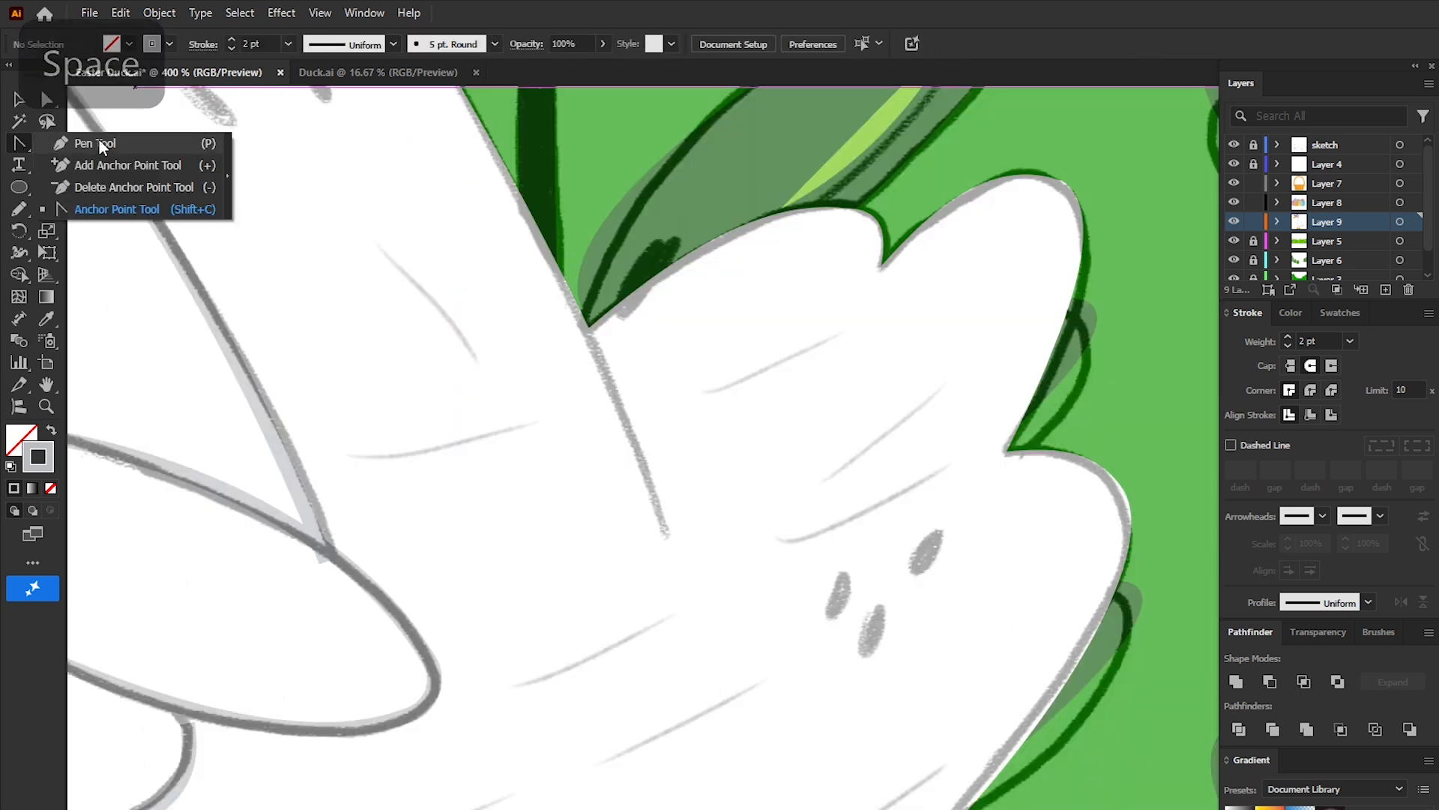
pyautogui.click(99, 139)
pyautogui.click(477, 116)
pyautogui.click(669, 540)
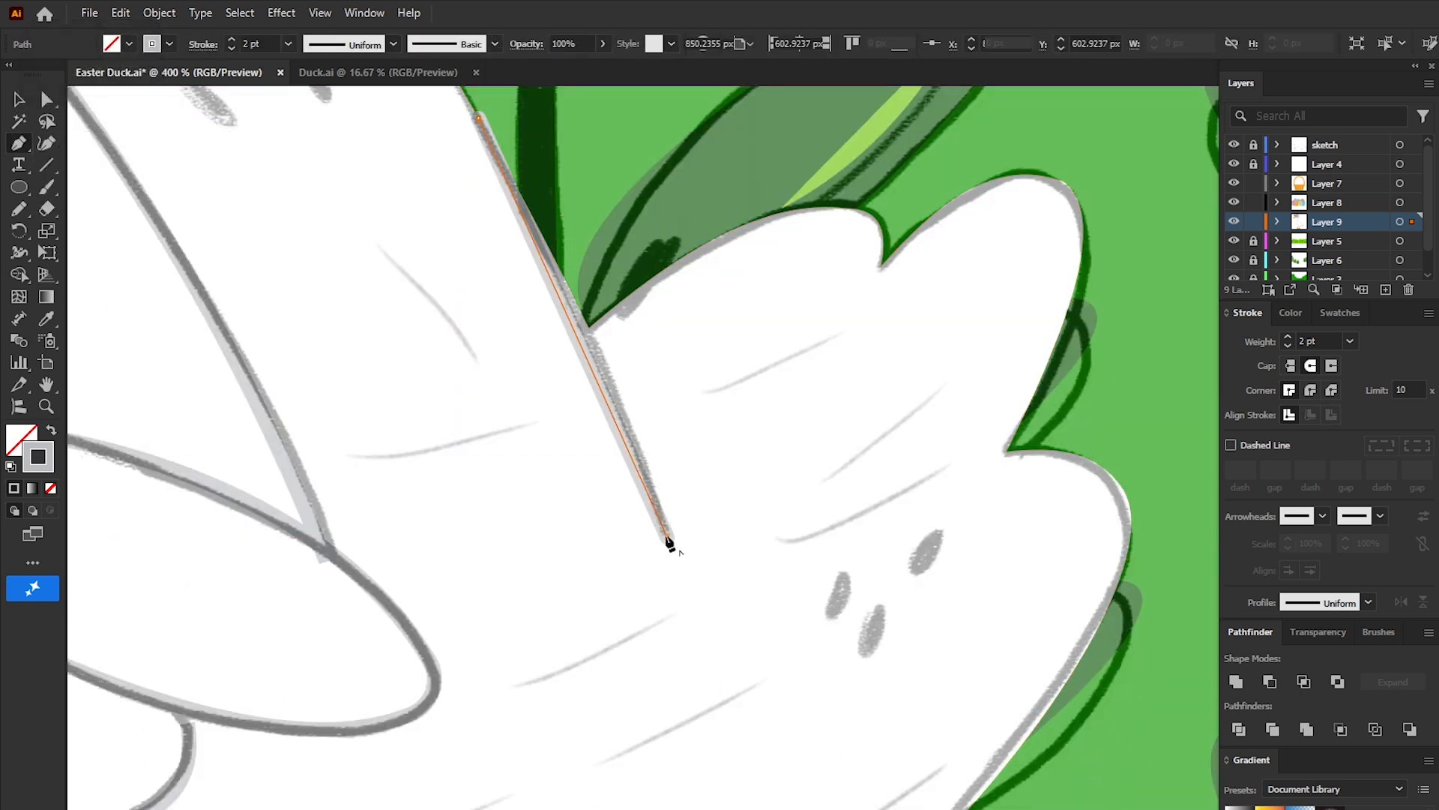
pyautogui.rightClick(20, 143)
pyautogui.click(113, 206)
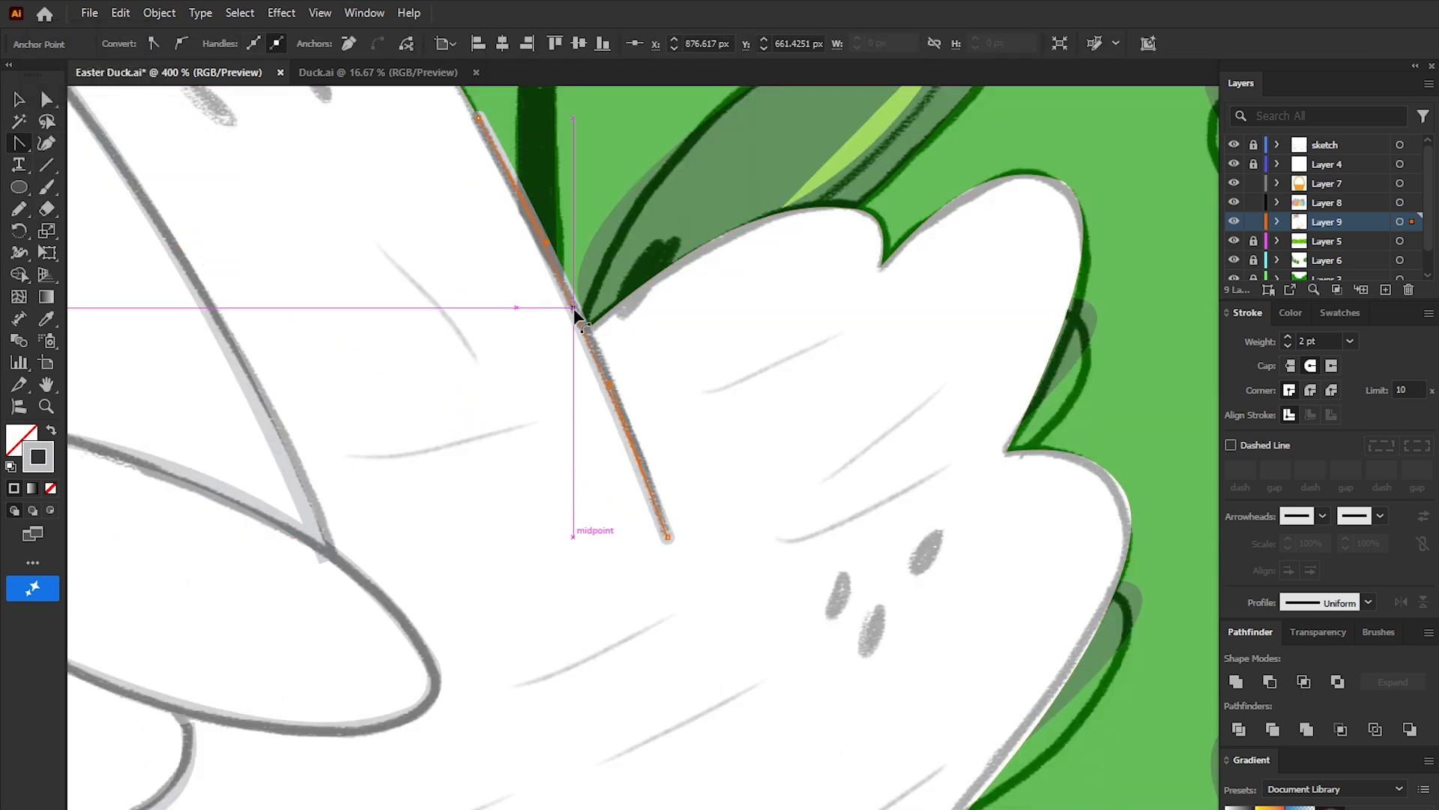
pyautogui.moveTo(573, 307); pyautogui.dragTo(586, 325)
pyautogui.press('v')
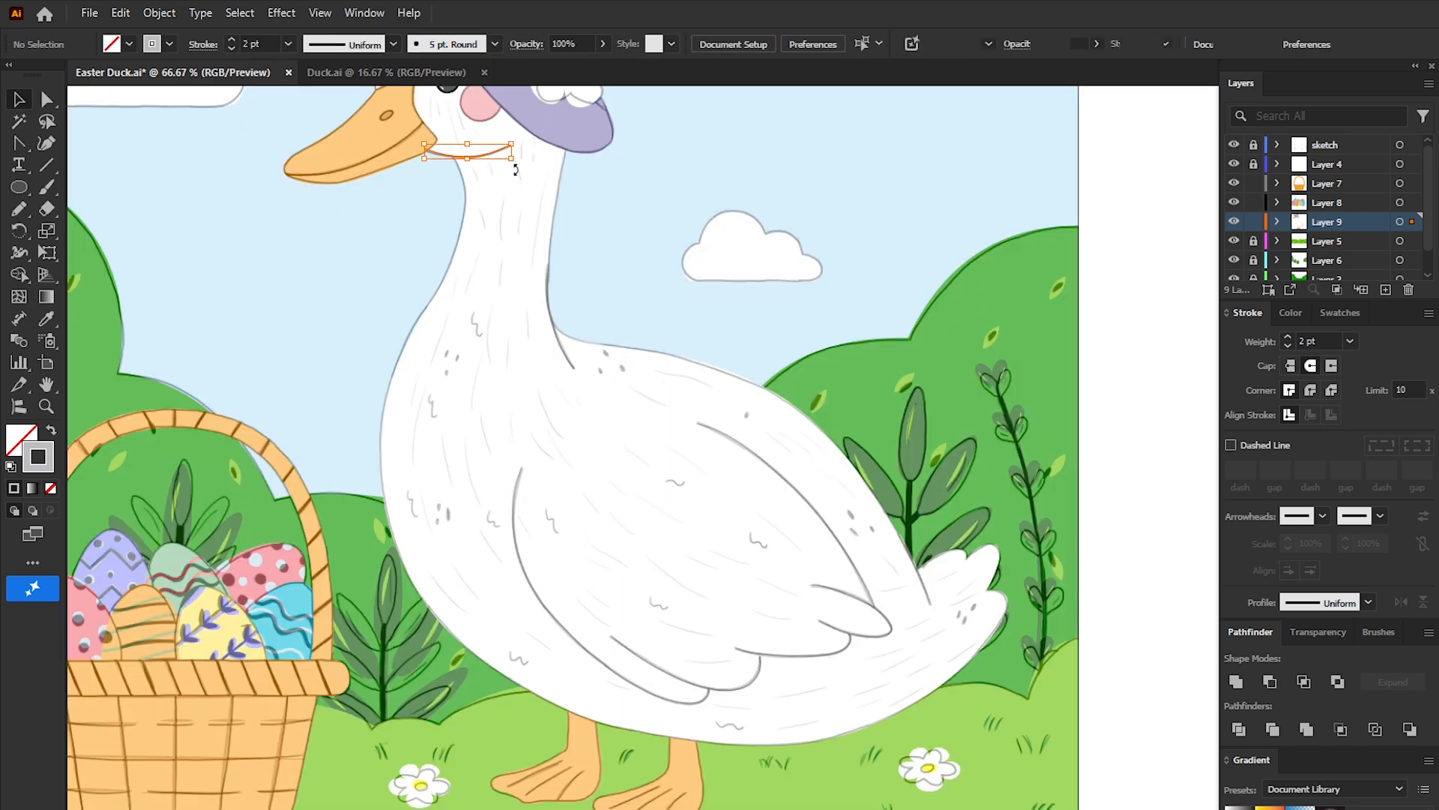
# Step: Give all the gray jaw, neck, wing and tail lines a 1 pt stroke with a width profile tapered at both ends
pyautogui.keyDown('shift'); pyautogui.click(557, 335); pyautogui.keyUp('shift')
pyautogui.keyDown('shift'); pyautogui.click(553, 613); pyautogui.keyUp('shift')
pyautogui.keyDown('shift'); pyautogui.click(671, 674); pyautogui.keyUp('shift')
pyautogui.keyDown('shift'); pyautogui.click(797, 657); pyautogui.keyUp('shift')
pyautogui.keyDown('shift'); pyautogui.click(861, 634); pyautogui.keyUp('shift')
pyautogui.keyDown('shift'); pyautogui.click(859, 575); pyautogui.keyUp('shift')
pyautogui.keyDown('shift'); pyautogui.click(922, 584); pyautogui.keyUp('shift')
pyautogui.click(1350, 342)
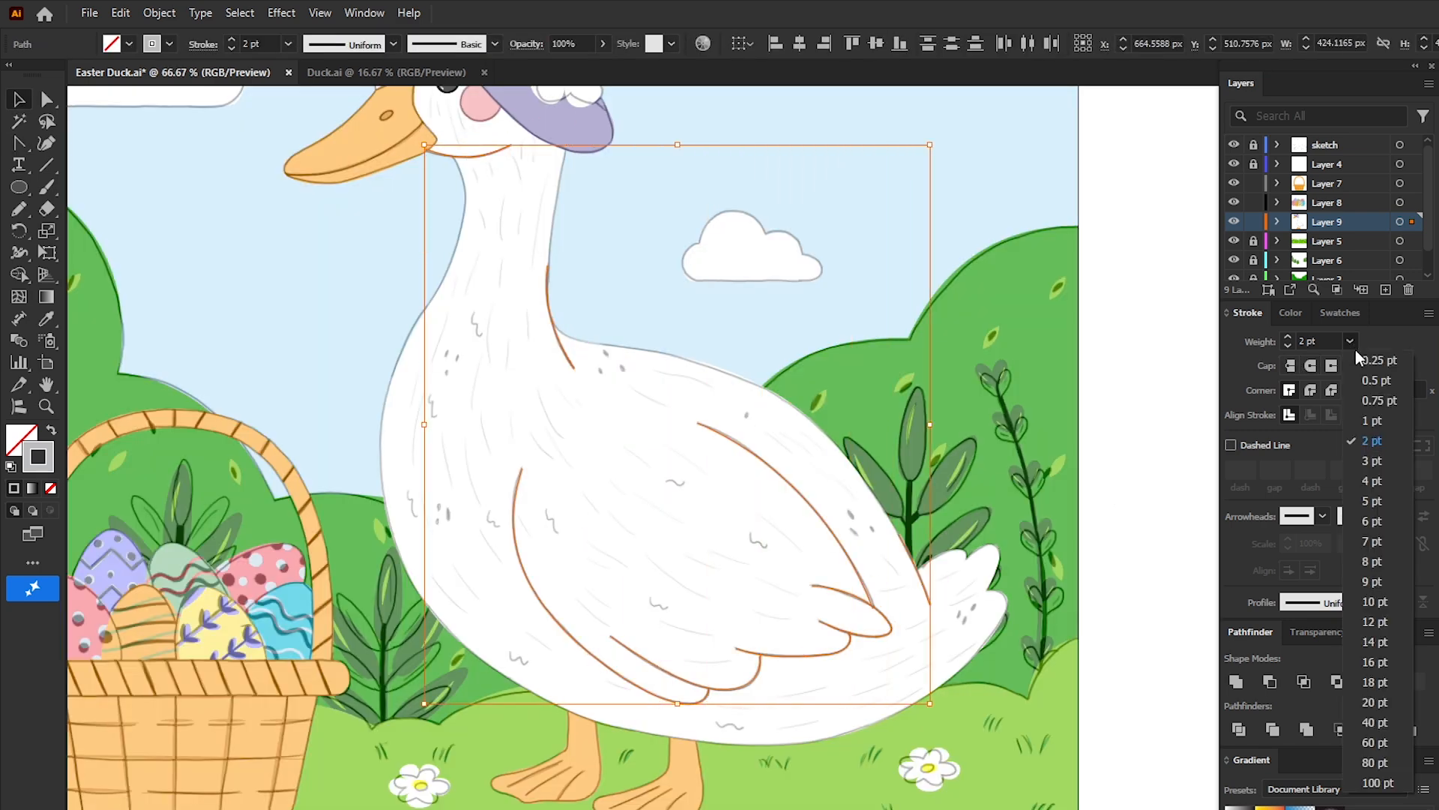
pyautogui.click(1372, 420)
pyautogui.click(1368, 602)
pyautogui.click(1320, 634)
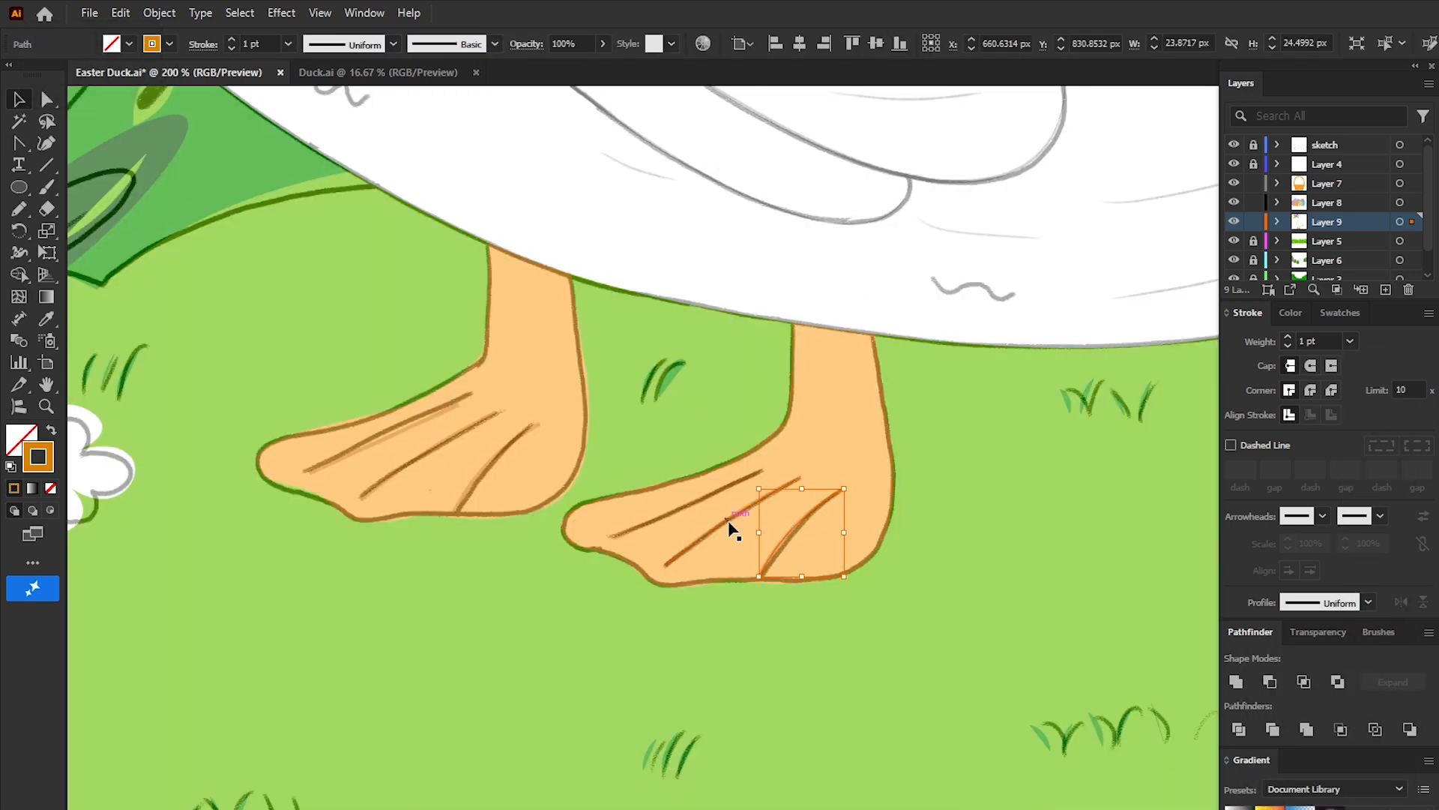
# Step: Apply the width profile tapered at both ends to the orange toe lines on both feet
pyautogui.click(733, 524)
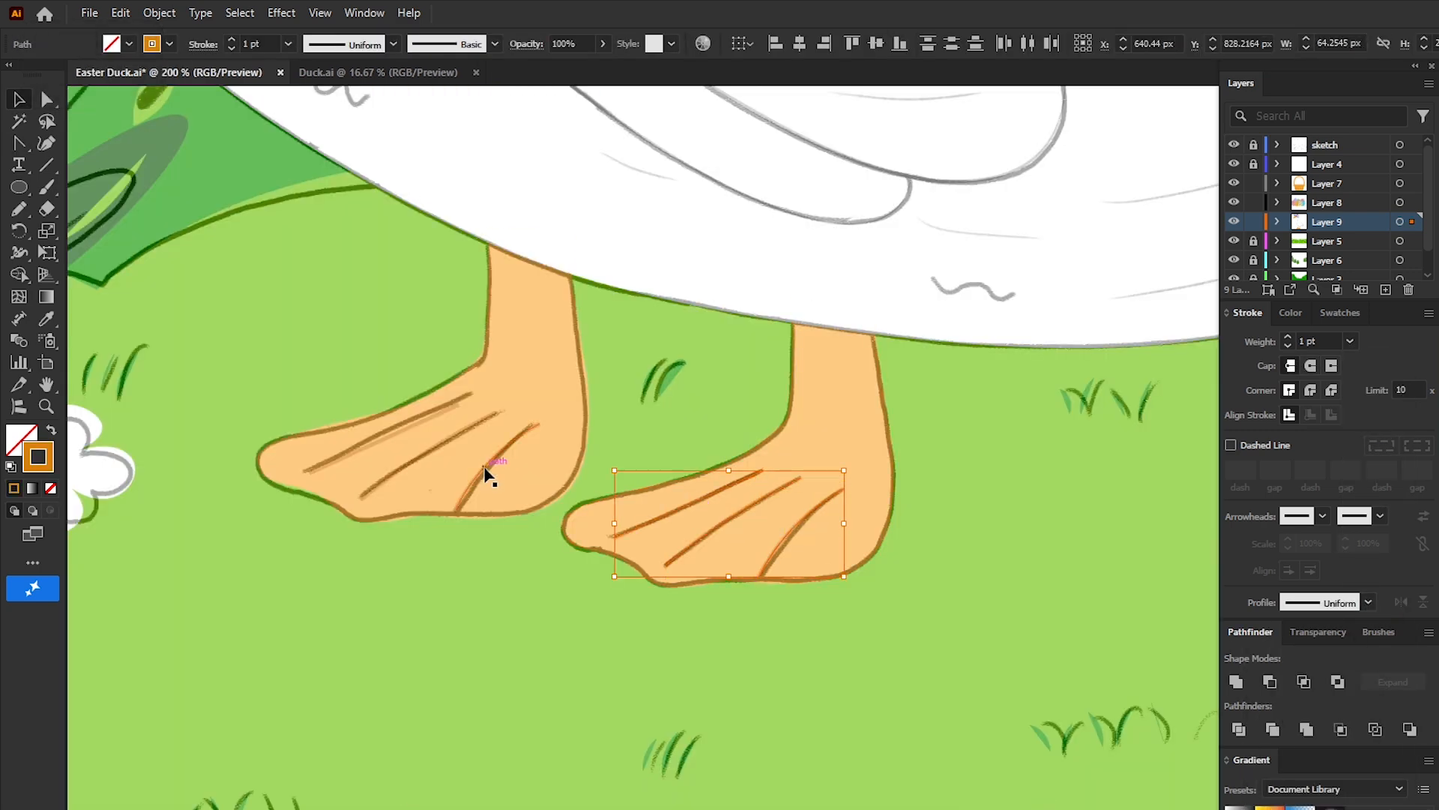
pyautogui.keyDown('shift'); pyautogui.click(486, 474); pyautogui.keyUp('shift')
pyautogui.keyDown('shift'); pyautogui.click(402, 427); pyautogui.keyUp('shift')
pyautogui.click(1368, 602)
pyautogui.click(1319, 636)
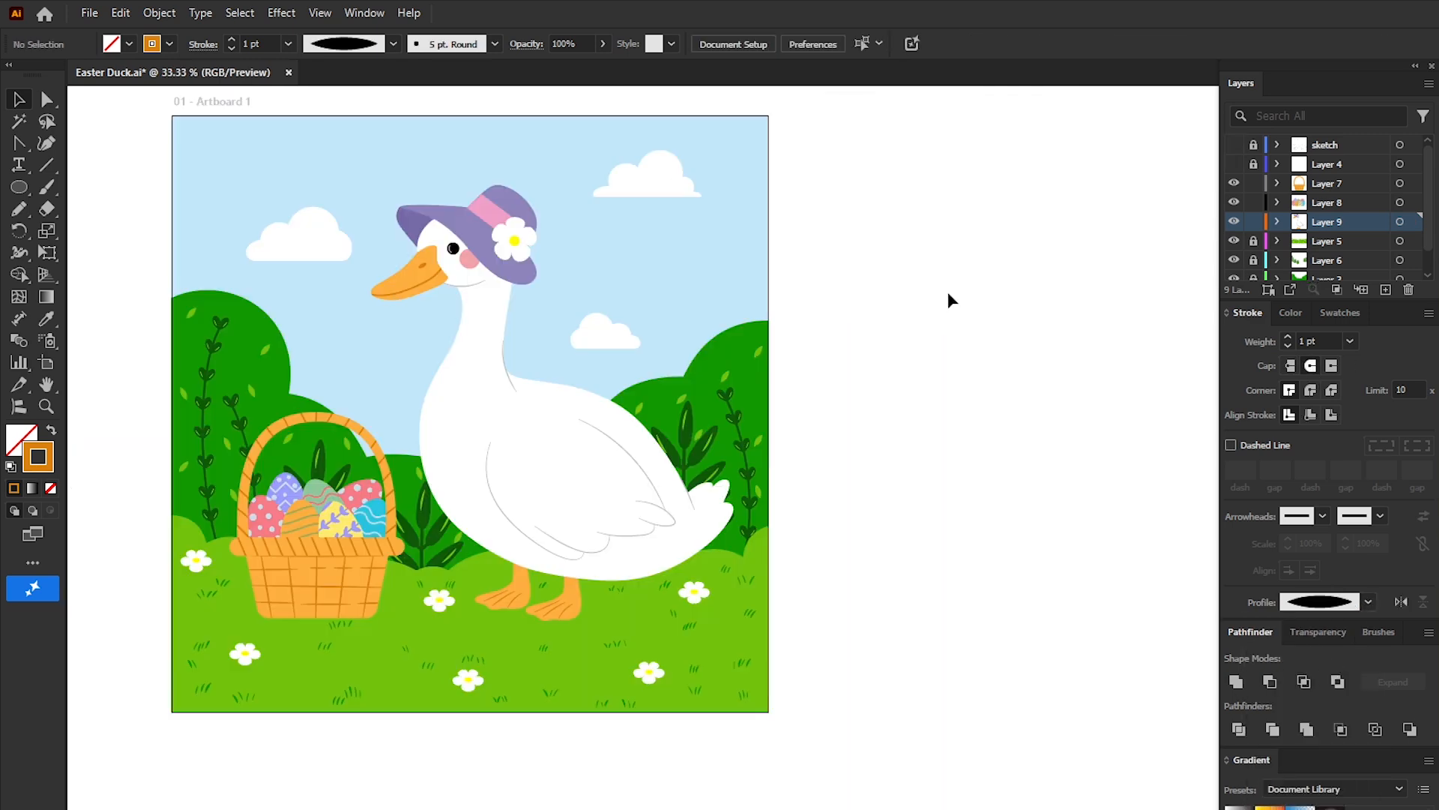